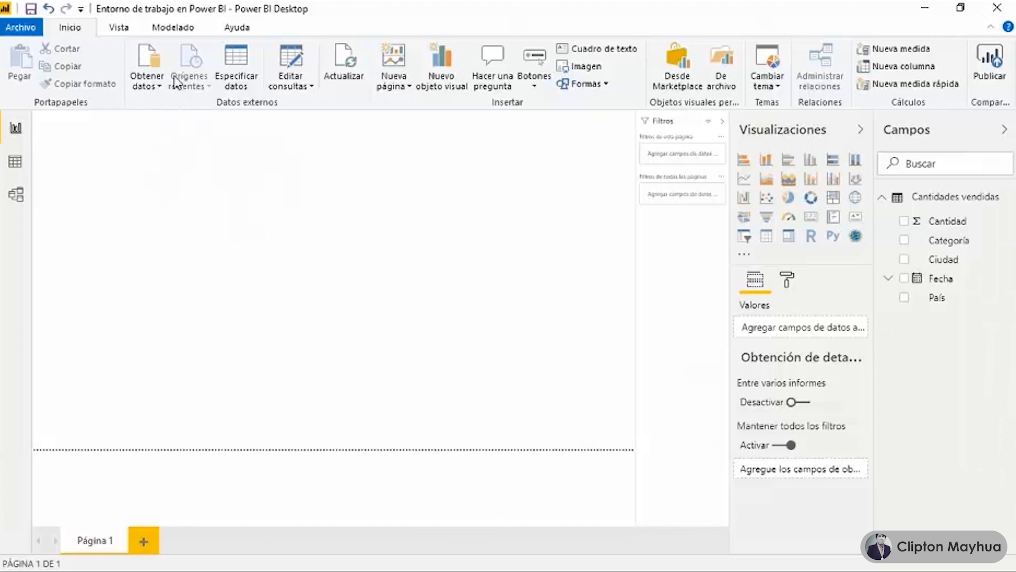
pyautogui.click(152, 59)
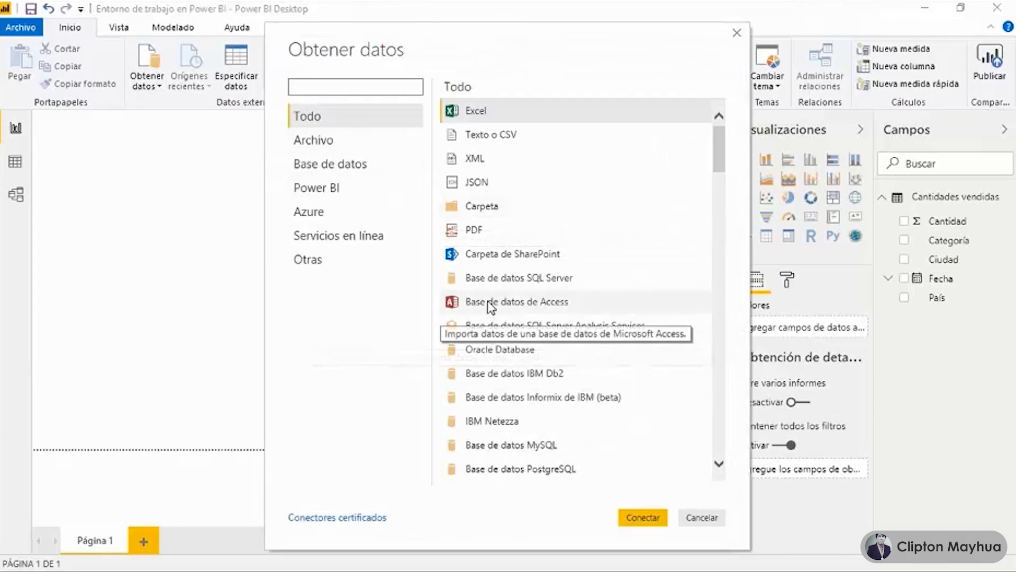
pyautogui.click(482, 280)
pyautogui.click(642, 517)
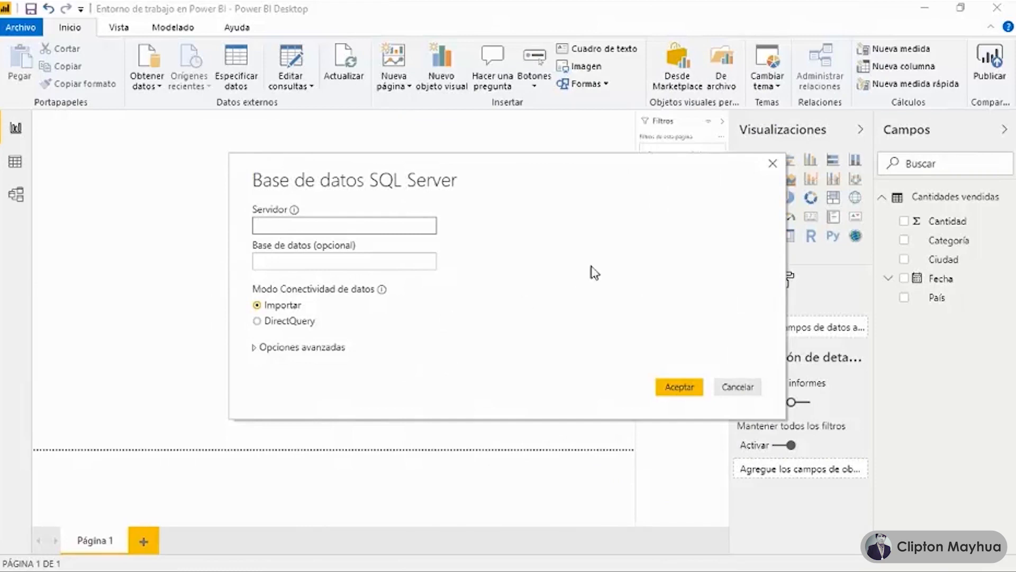
pyautogui.click(734, 390)
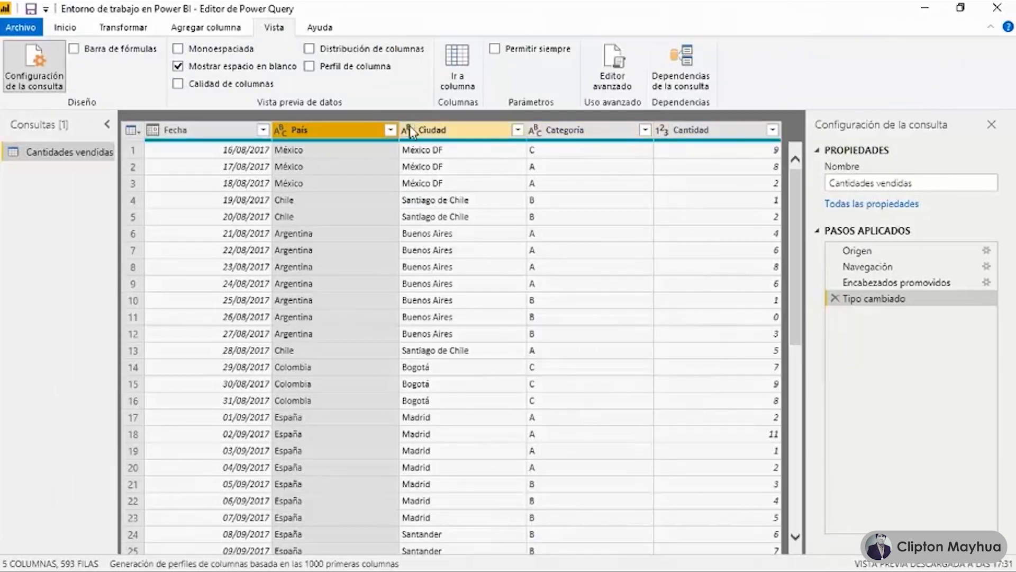
# Show the column profile with statistics and value distribution for the País column of the Cantidades vendidas query.
pyautogui.click(338, 69)
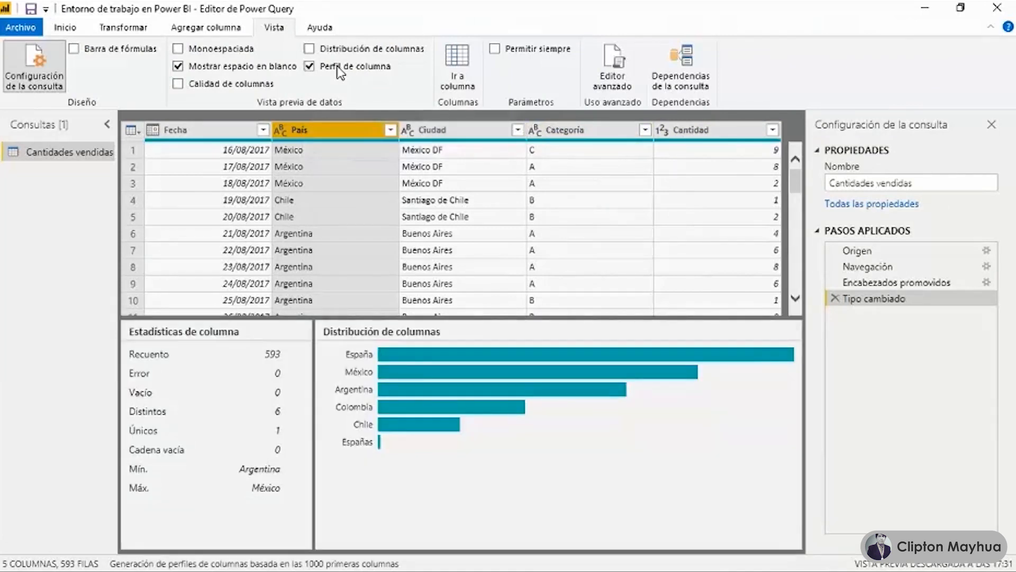
pyautogui.moveTo(382, 354)
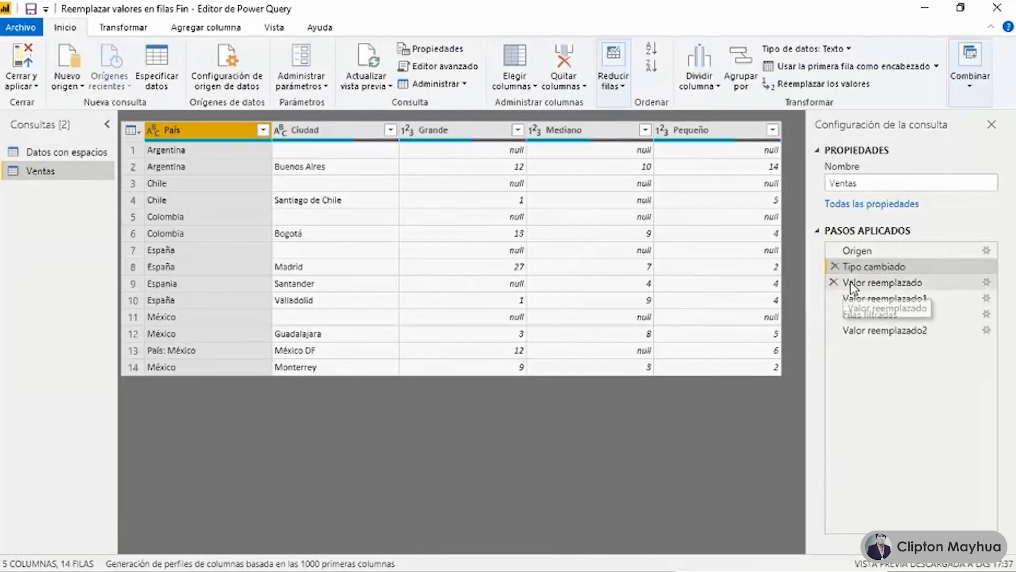
# Review the Ventas query's data at each applied step from Valor reemplazado through Valor reemplazado2.
pyautogui.click(872, 284)
pyautogui.click(866, 300)
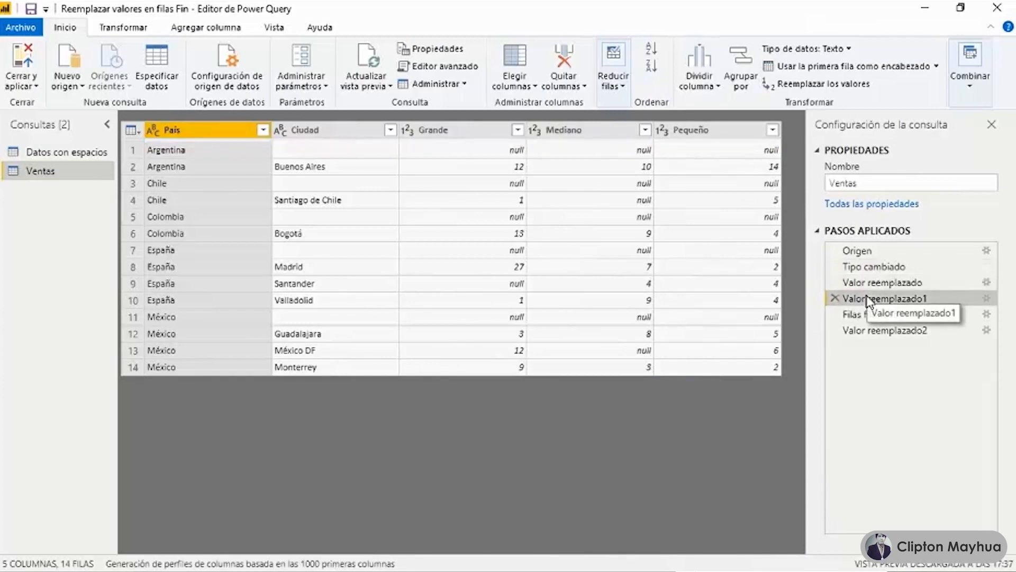
pyautogui.click(868, 314)
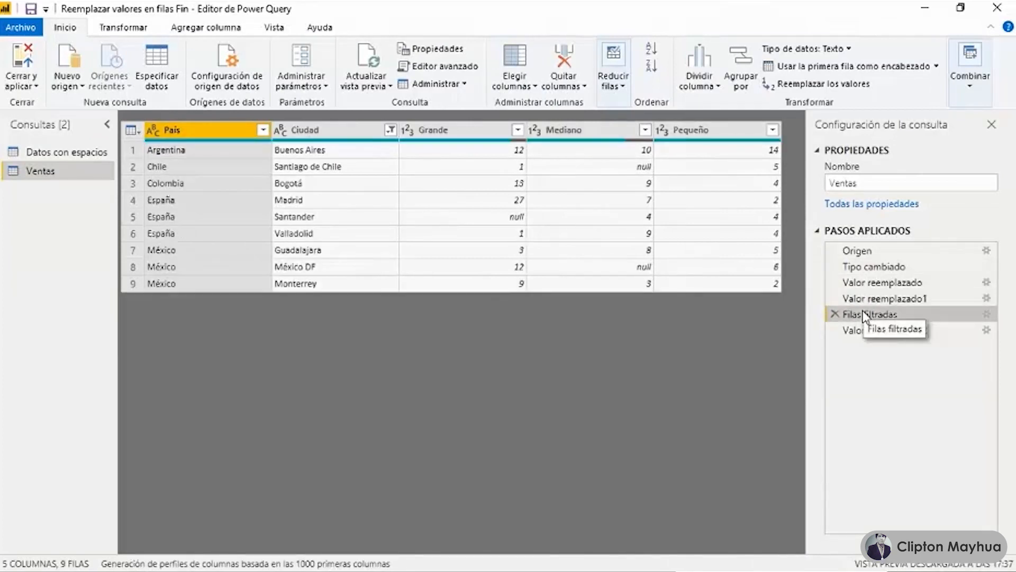
pyautogui.click(872, 330)
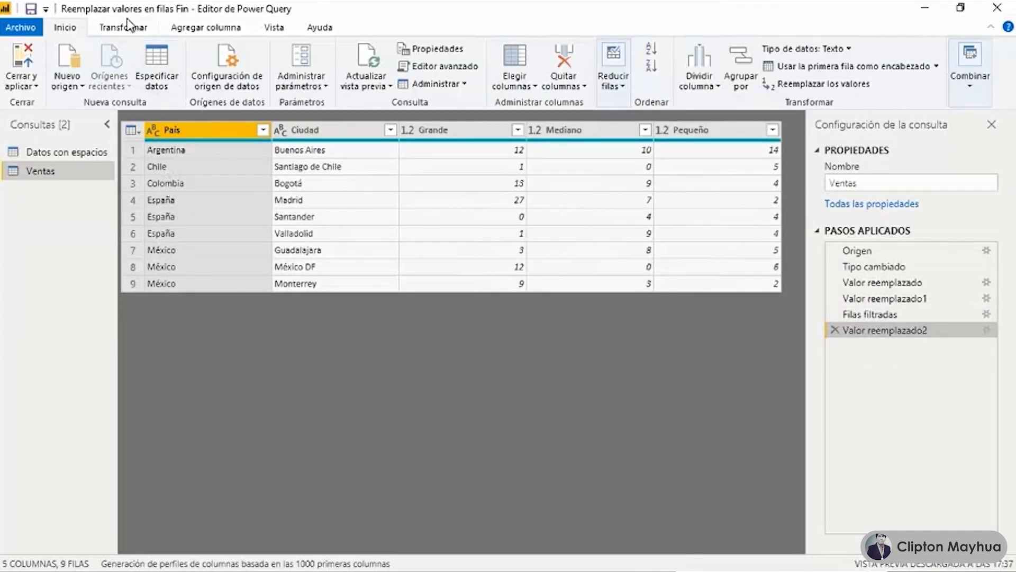
pyautogui.click(154, 28)
pyautogui.click(190, 29)
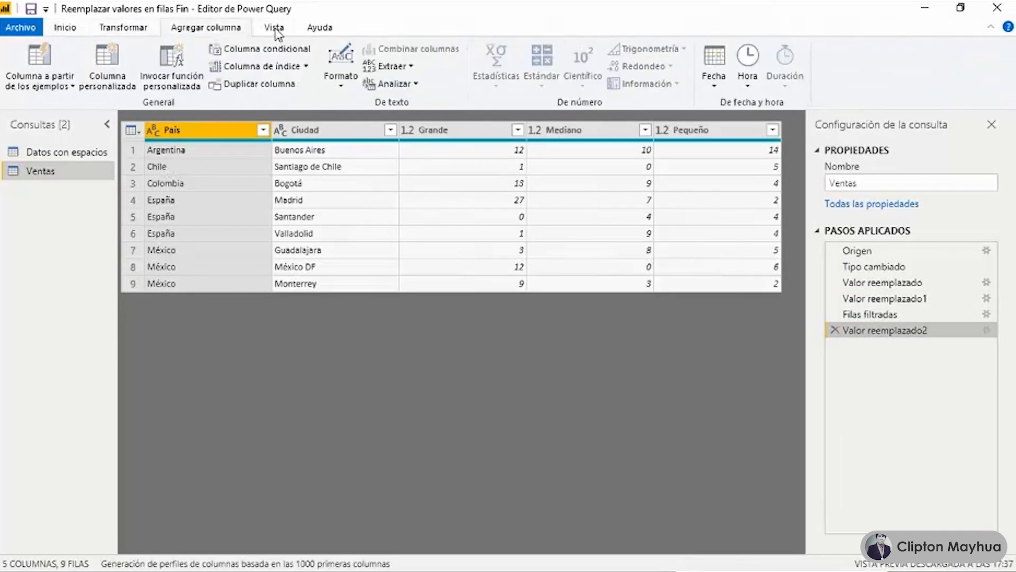
pyautogui.click(276, 29)
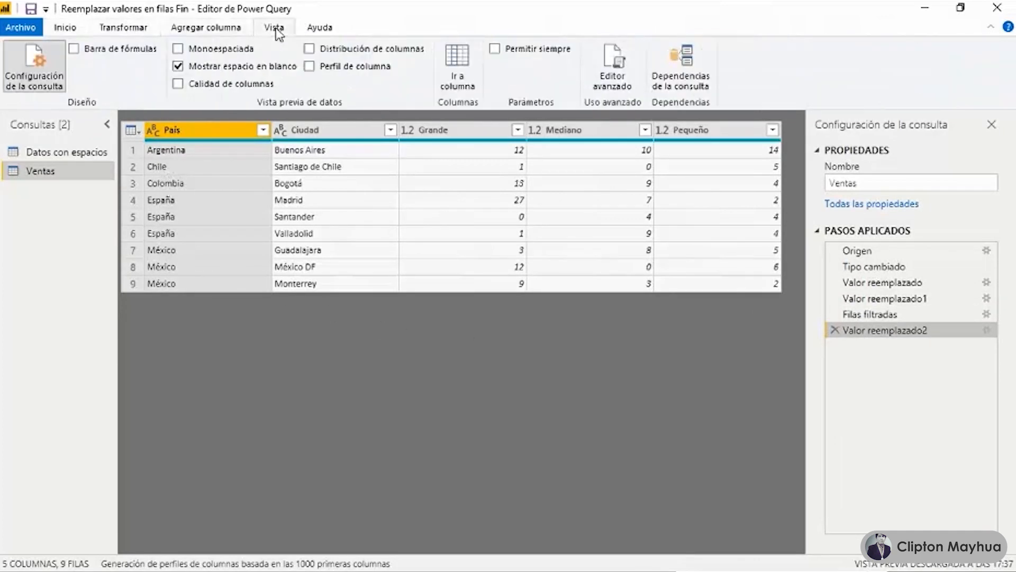
pyautogui.click(114, 31)
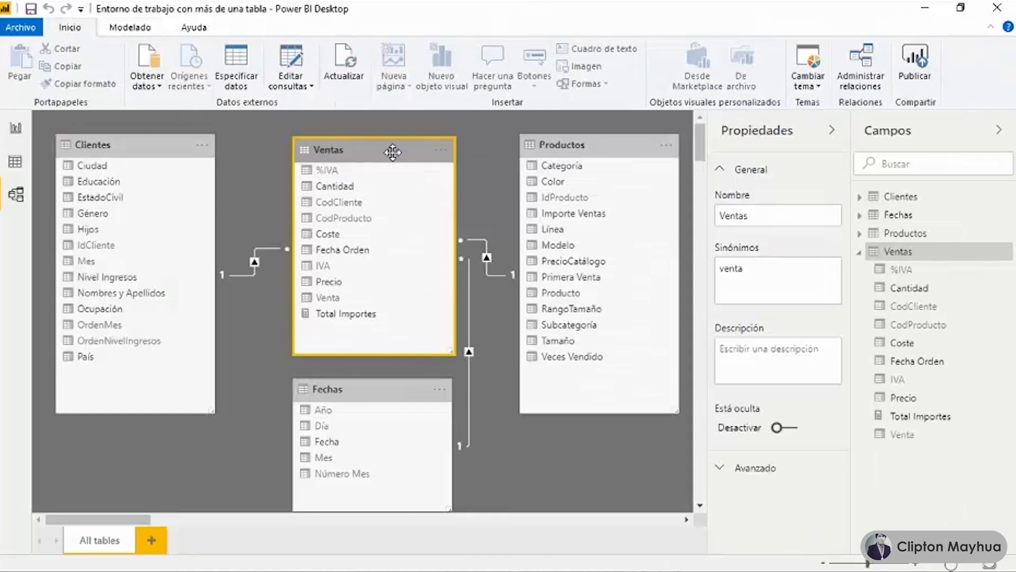
# Examine the Clientes and Ventas tables in the model and the Cantidad by Precio expression in the Total Importes measure.
pyautogui.click(156, 152)
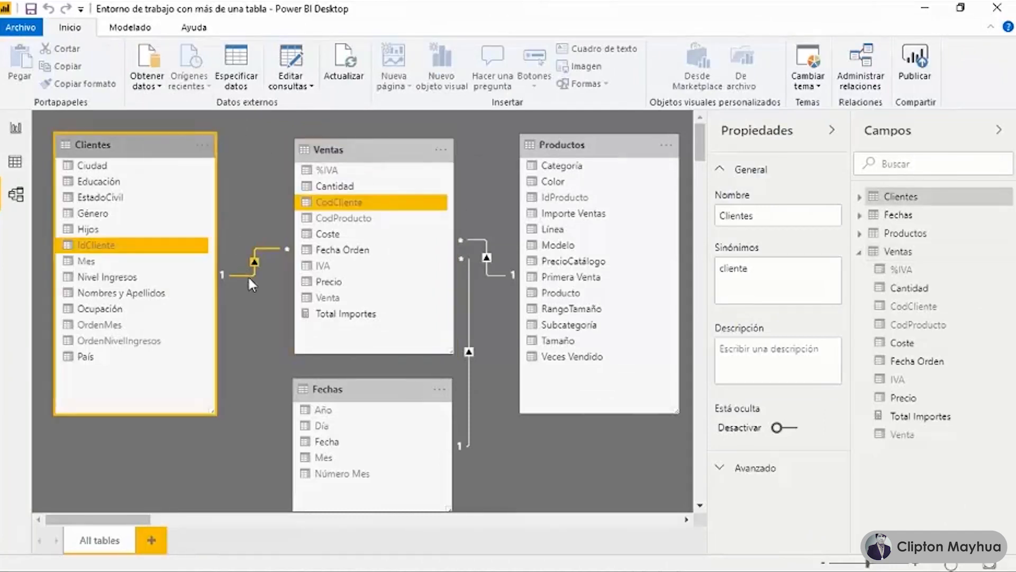
pyautogui.click(392, 152)
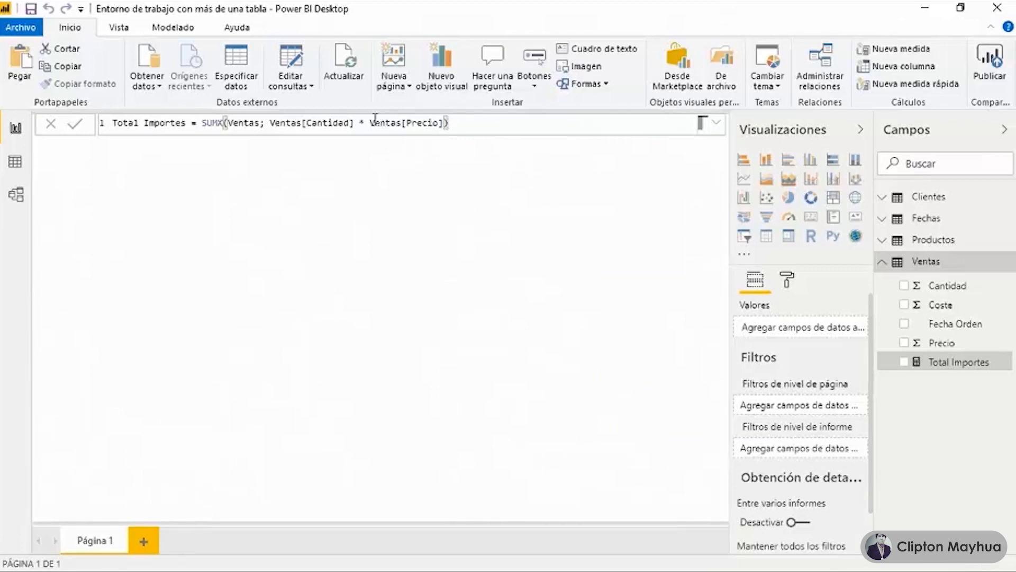
pyautogui.moveTo(270, 123); pyautogui.dragTo(447, 123)
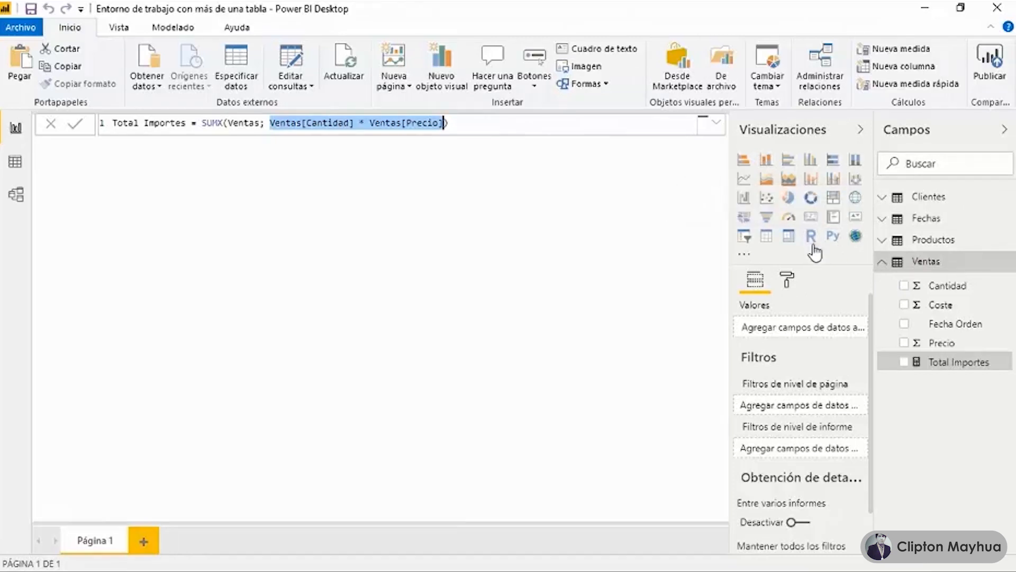
# Open the Marketplace import for custom visuals.
pyautogui.click(747, 262)
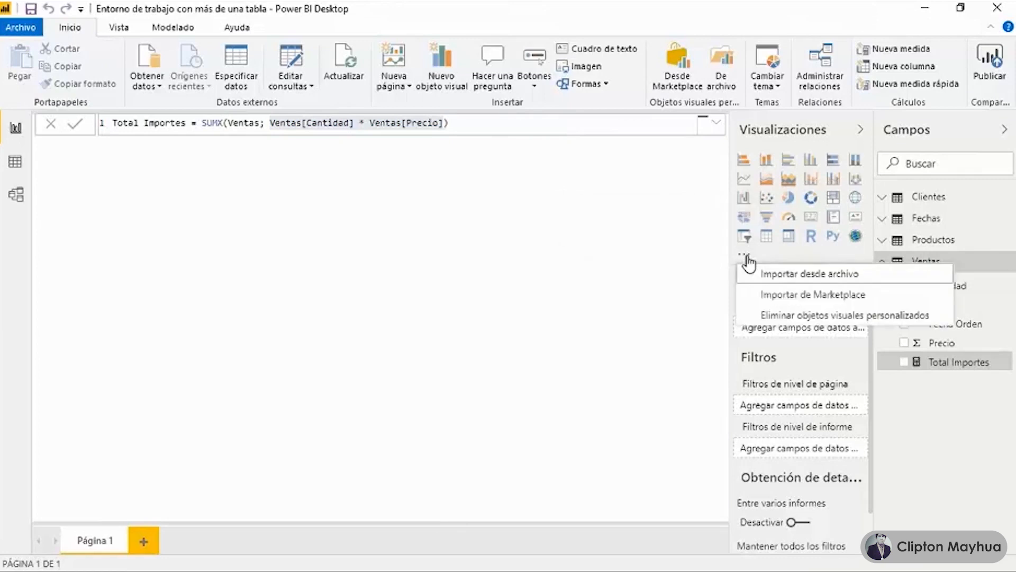
pyautogui.click(781, 295)
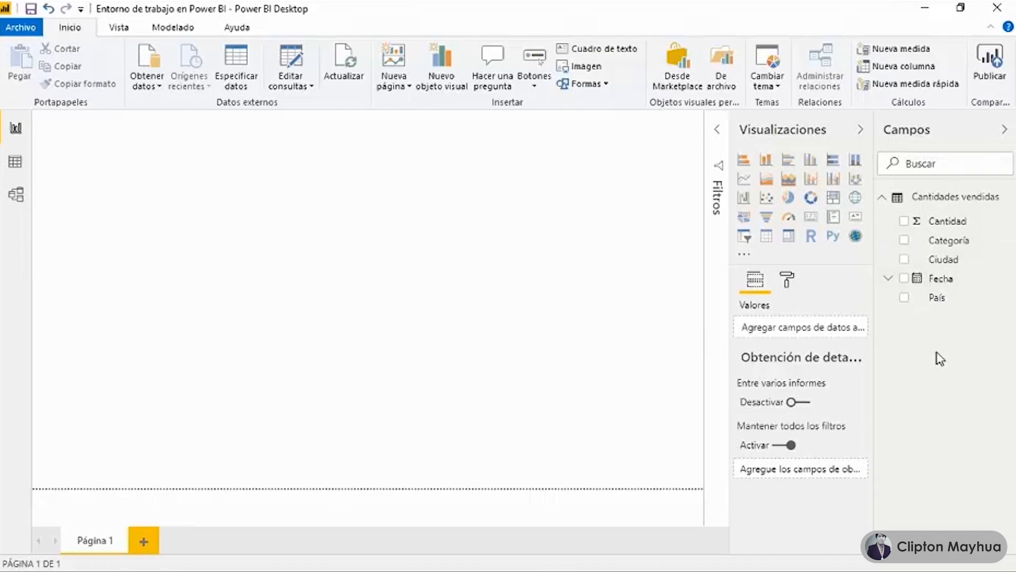
# Add a column chart of Cantidad to the blank report page and display its format, analytics and filter settings.
pyautogui.click(905, 222)
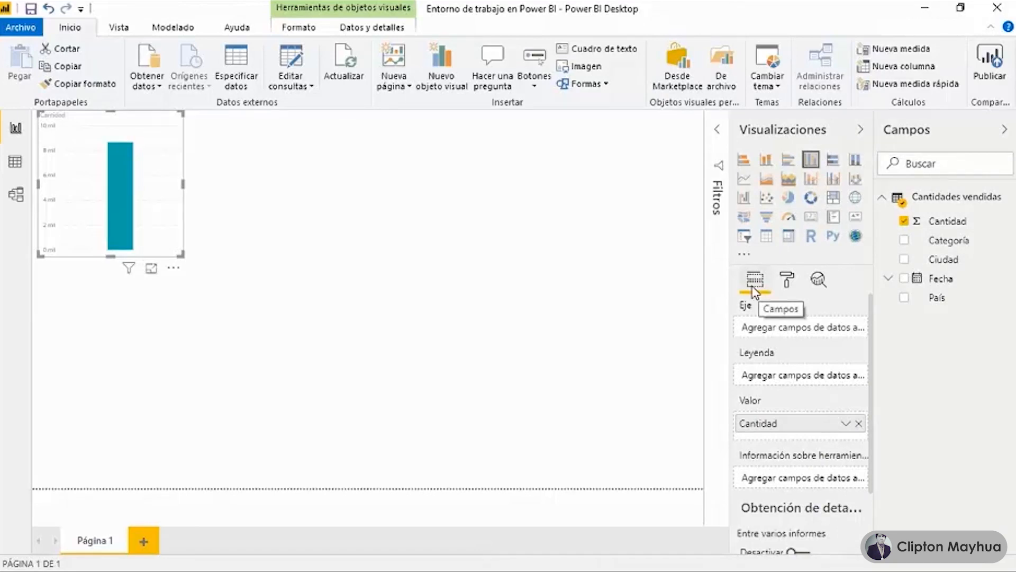
pyautogui.click(788, 279)
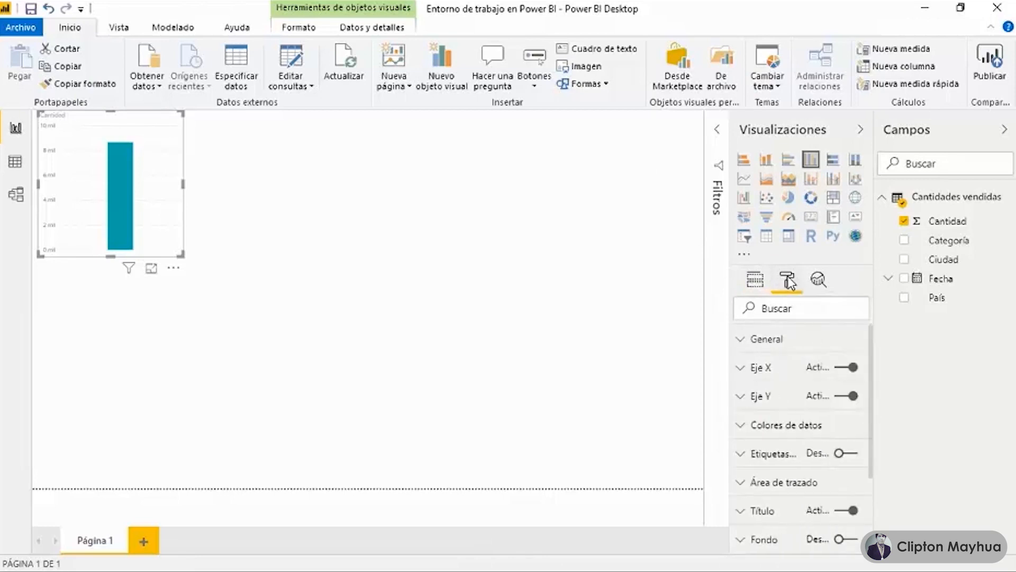
pyautogui.click(819, 280)
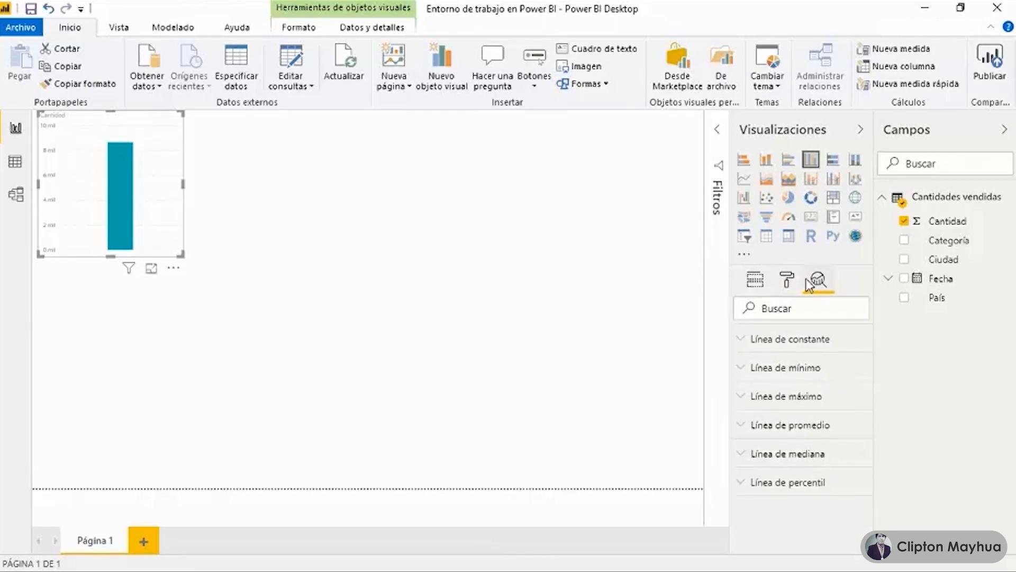
pyautogui.click(174, 270)
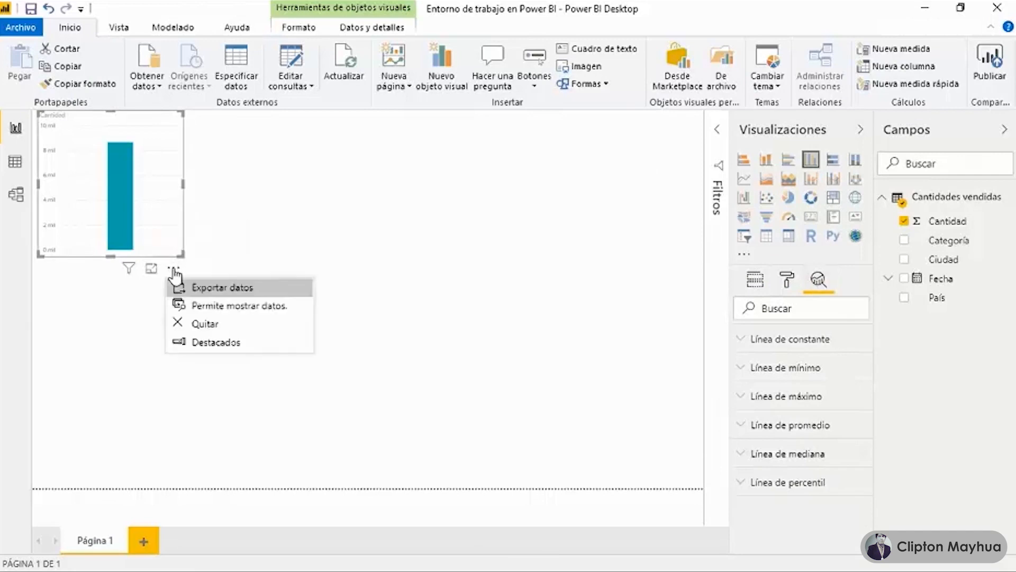
pyautogui.click(718, 131)
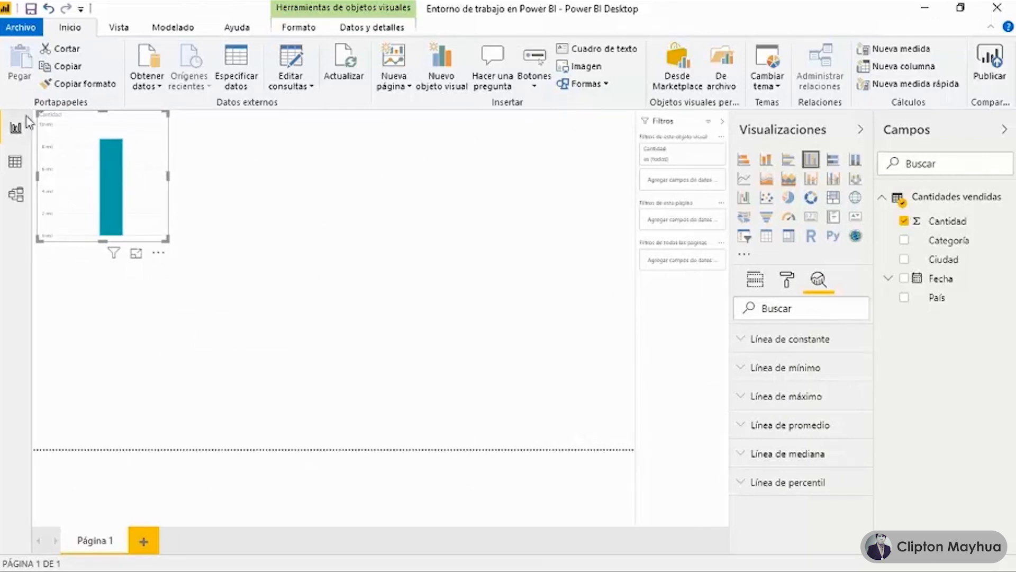
# Switch to the data view and inspect the Fecha, País and Ciudad columns of the Cantidades vendidas table.
pyautogui.click(15, 162)
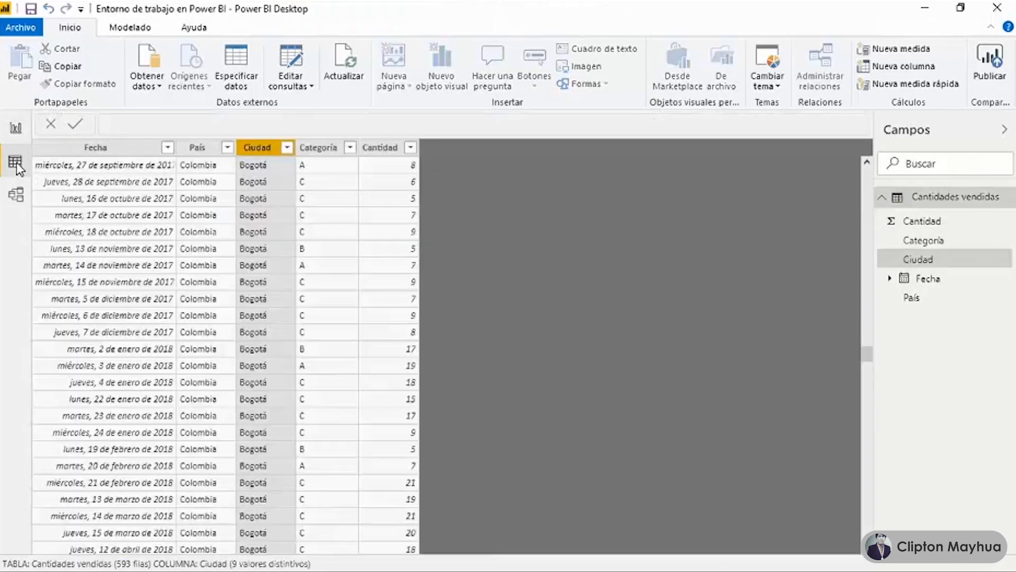
pyautogui.click(122, 150)
pyautogui.click(191, 150)
pyautogui.click(256, 150)
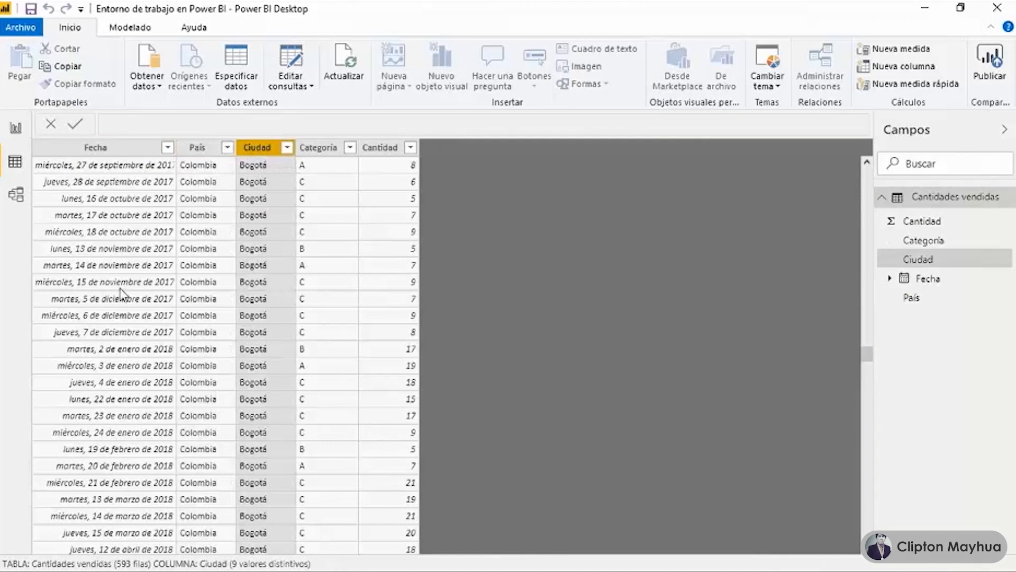
# Switch to the model view and inspect the properties of the Productos table and its Categoría, IdProducto and Importe Ventas fields.
pyautogui.click(16, 198)
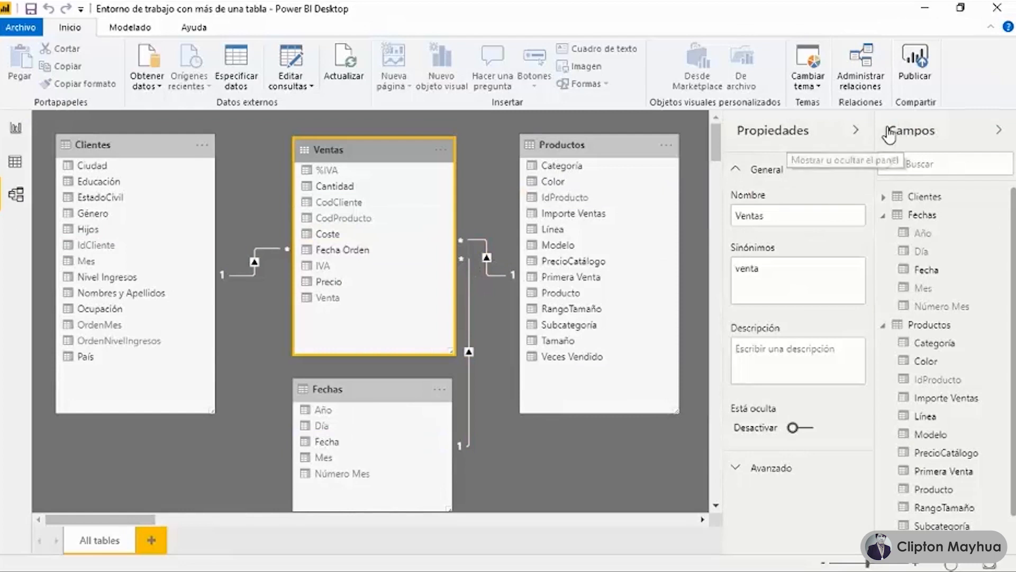
pyautogui.click(617, 142)
pyautogui.click(573, 167)
pyautogui.click(569, 201)
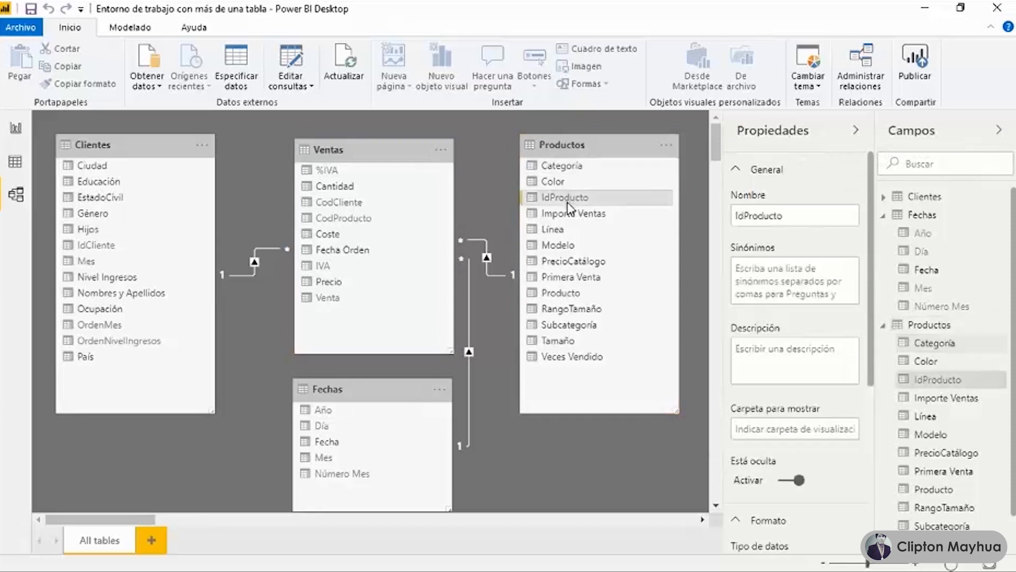
pyautogui.click(570, 214)
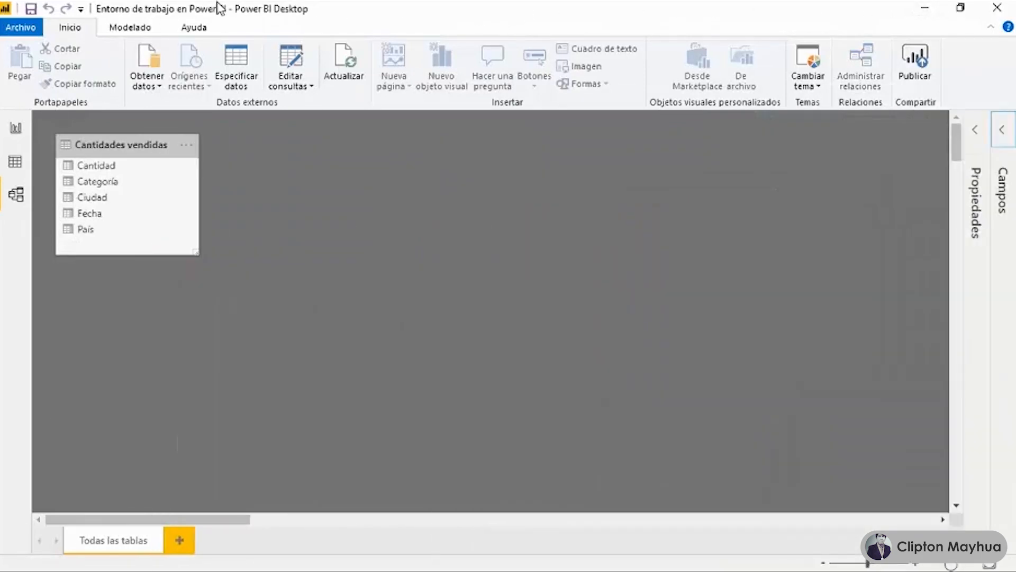
# Return to the report view, look over the modelling commands, and open the Power Query Editor.
pyautogui.click(16, 129)
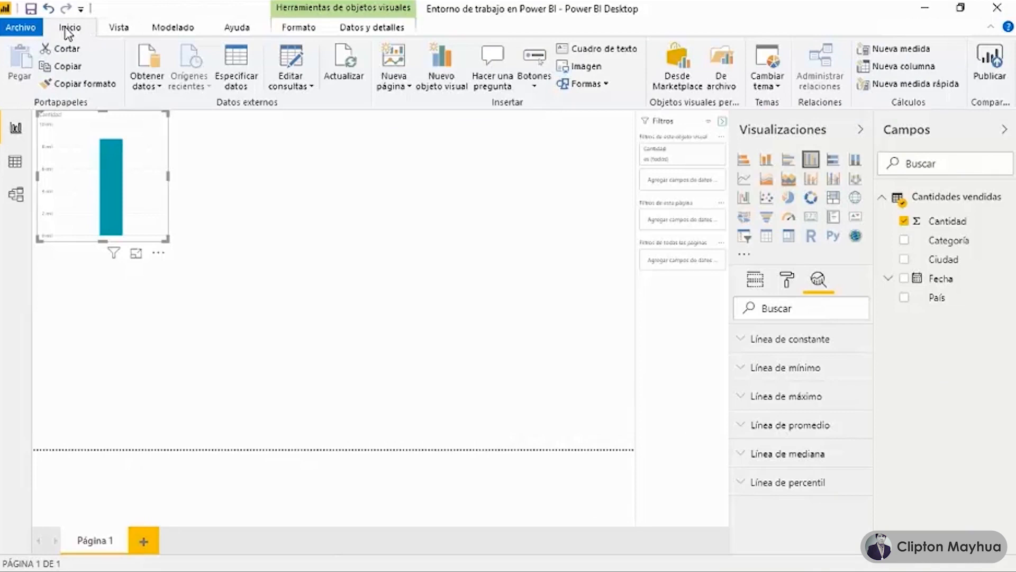
pyautogui.click(159, 30)
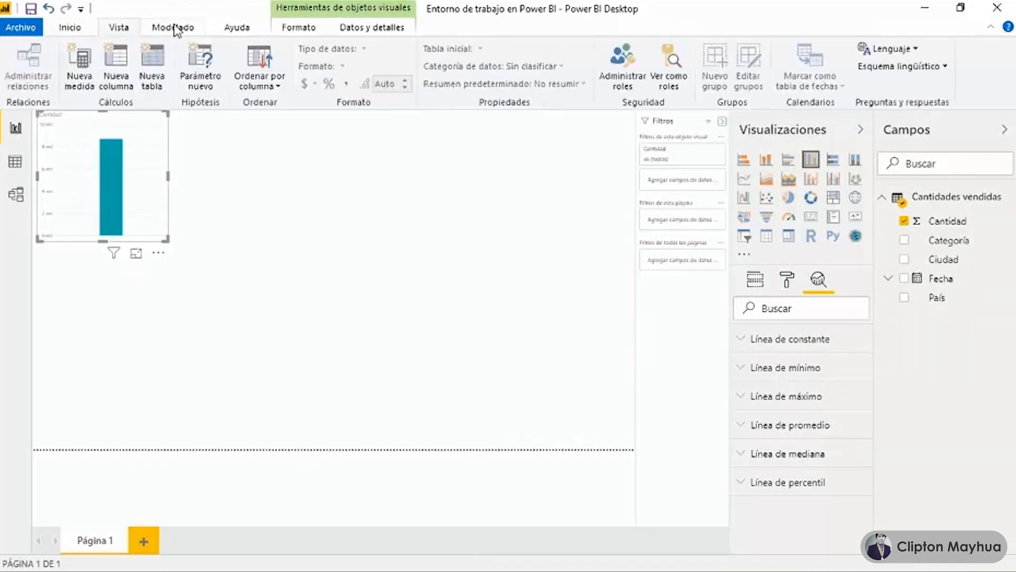
pyautogui.click(68, 28)
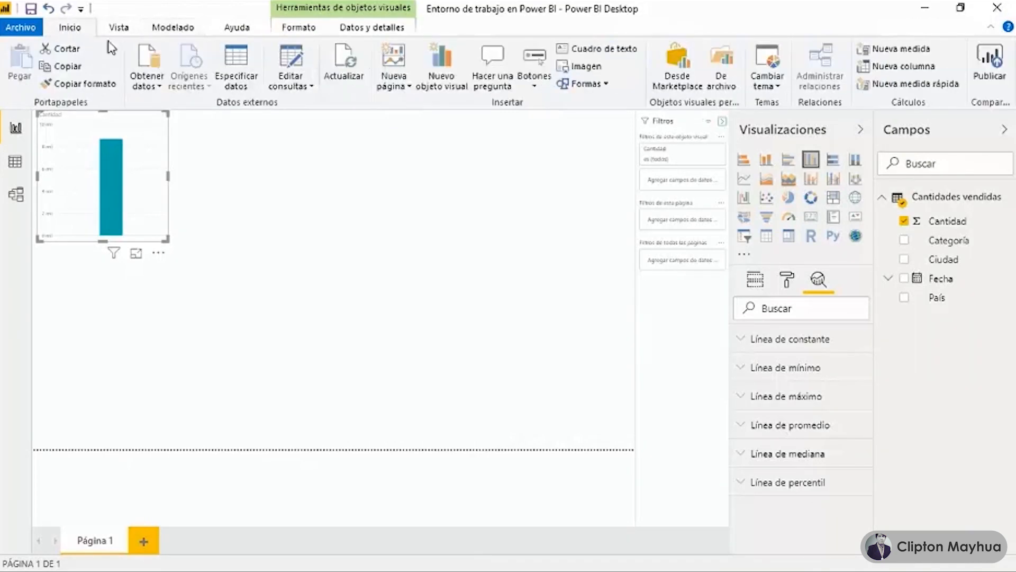
pyautogui.click(288, 58)
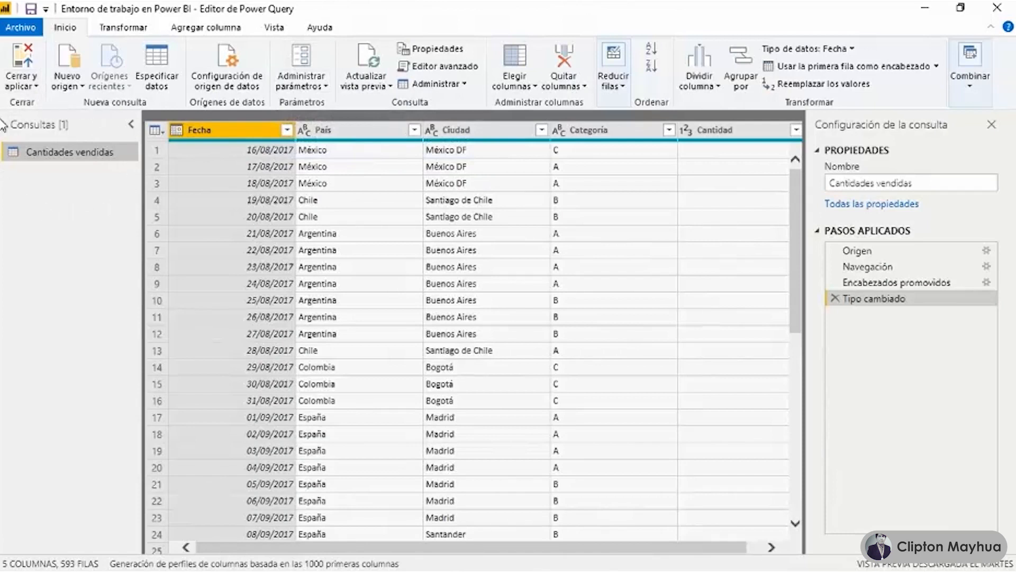
# Examine the actions offered for the Cantidades vendidas query and for its Fecha column.
pyautogui.rightClick(86, 153)
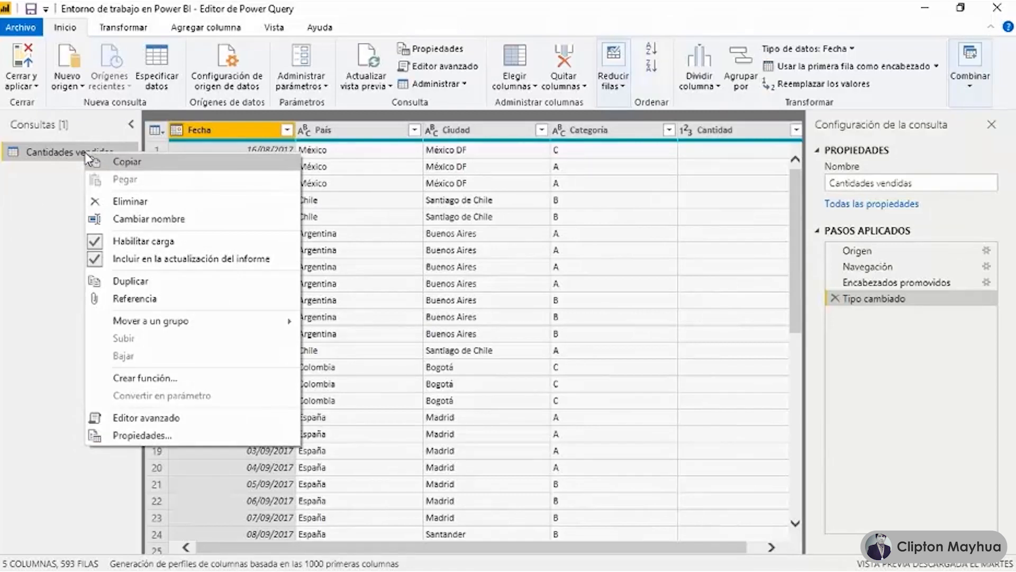
pyautogui.rightClick(221, 125)
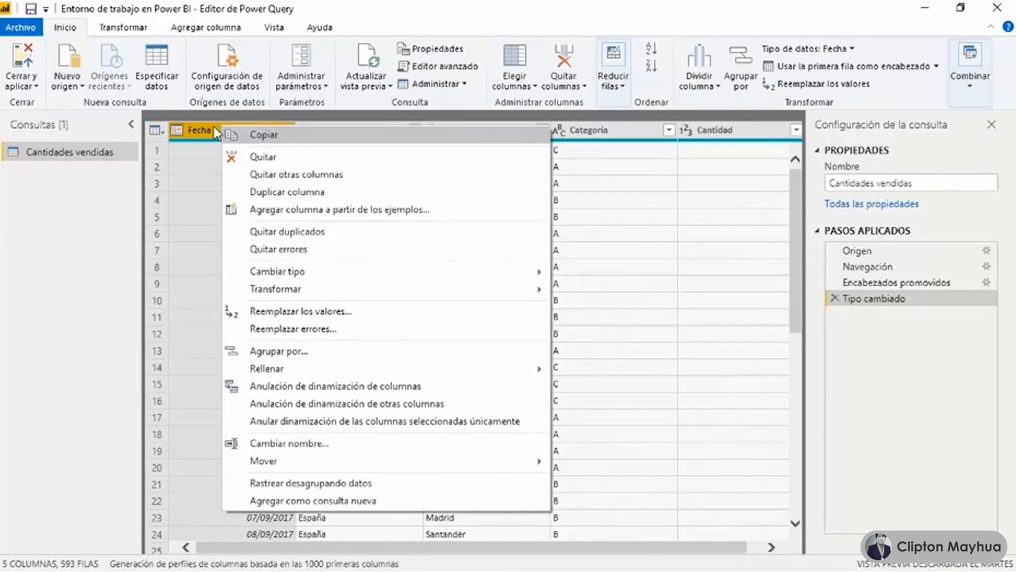
pyautogui.click(217, 132)
# Look through the País and Ciudad columns and list the data types available for the Fecha column.
pyautogui.click(323, 135)
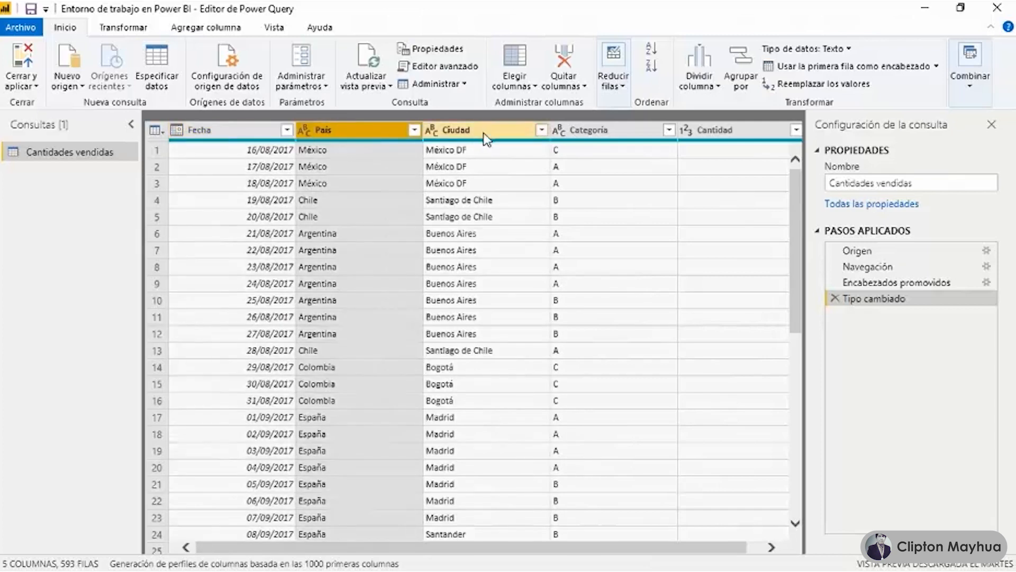
pyautogui.click(489, 138)
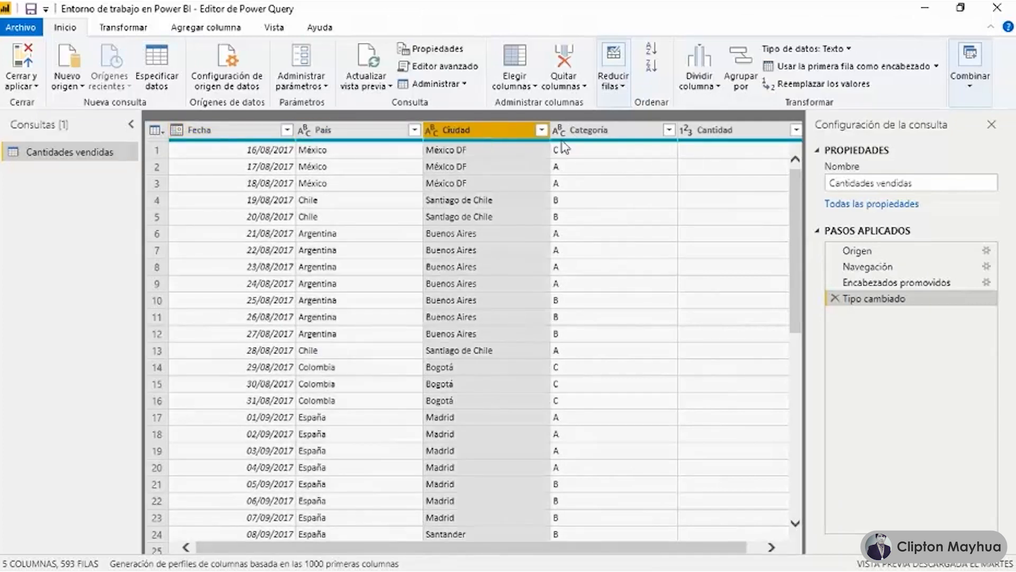
pyautogui.click(178, 131)
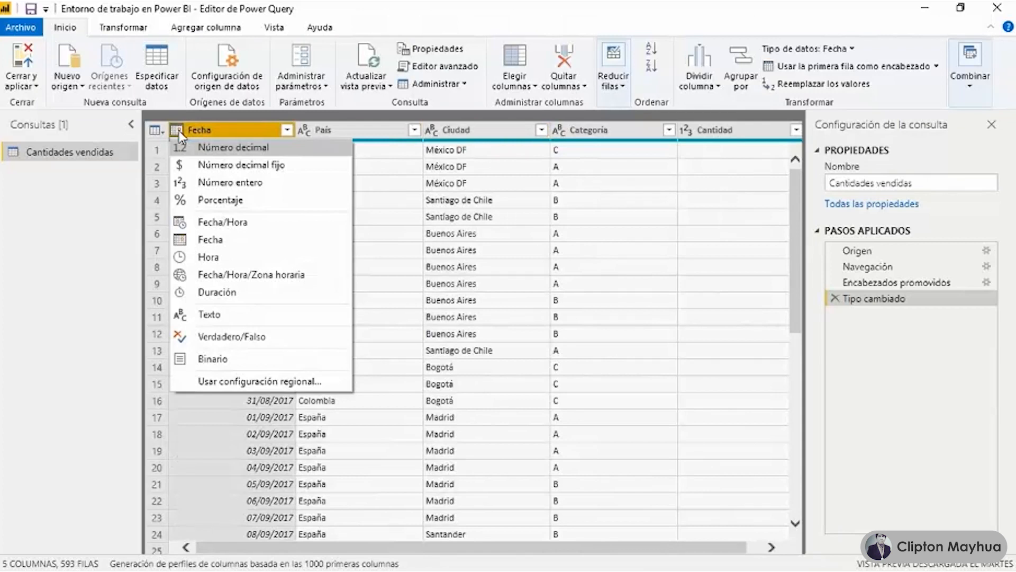
# Check the Fecha column's filter options, compare the Encabezados promovidos and Tipo cambiado steps, and close the Power Query Editor.
pyautogui.click(287, 130)
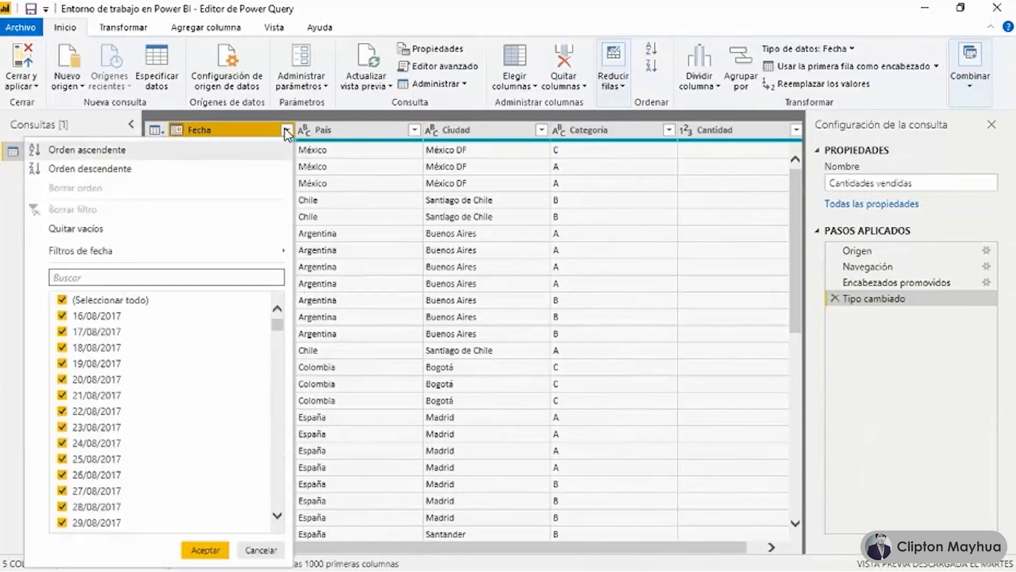
pyautogui.click(258, 134)
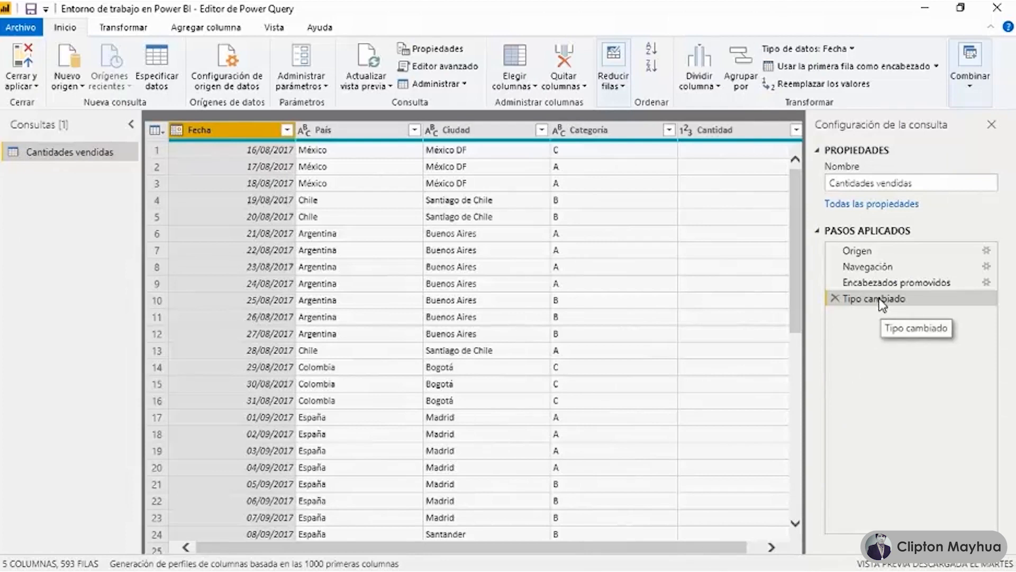
pyautogui.click(874, 283)
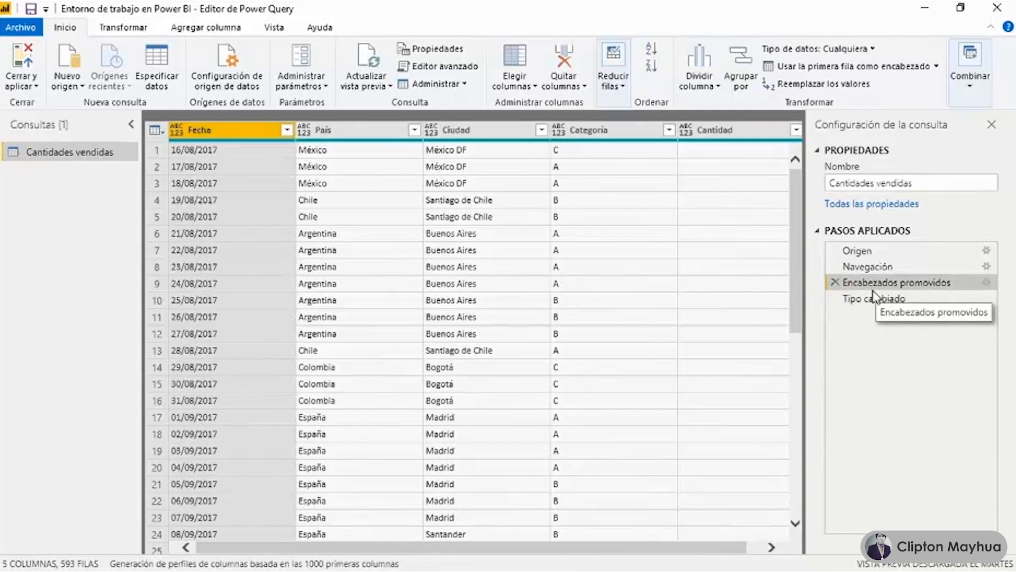
pyautogui.click(872, 299)
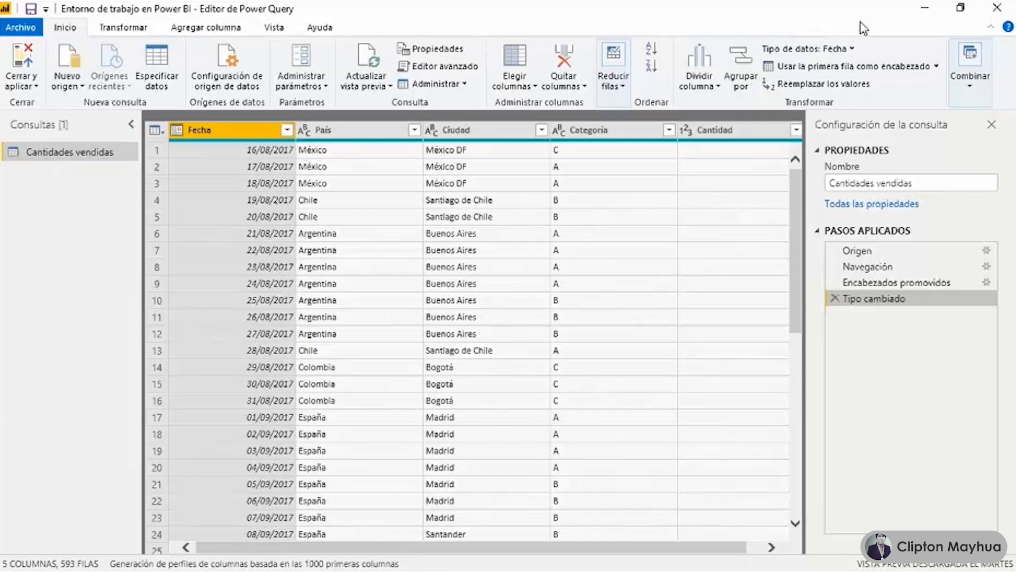
pyautogui.click(998, 8)
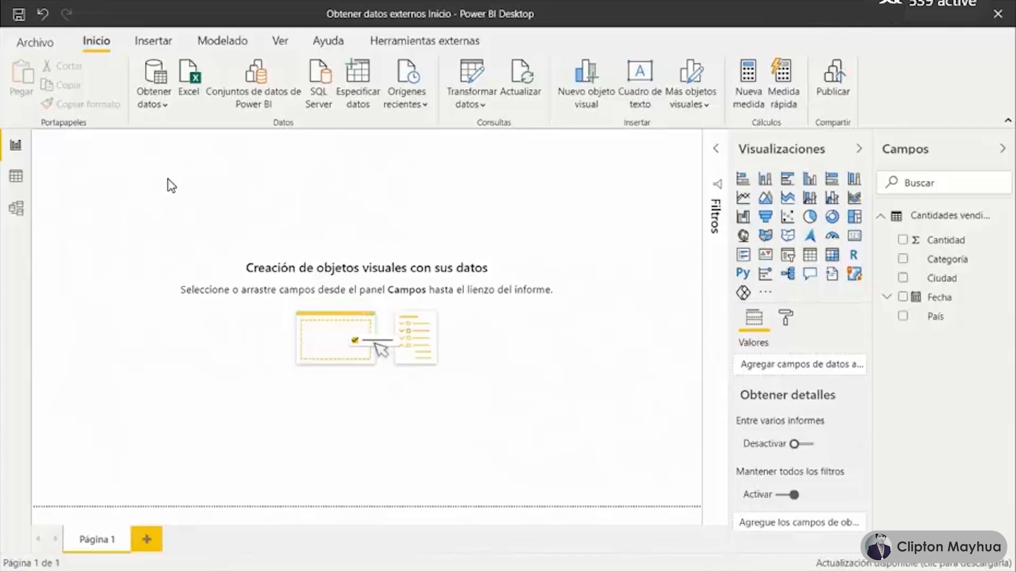
# Browse the available data connectors in the Archivo, Base de datos, Power Platform and Azure categories.
pyautogui.click(150, 74)
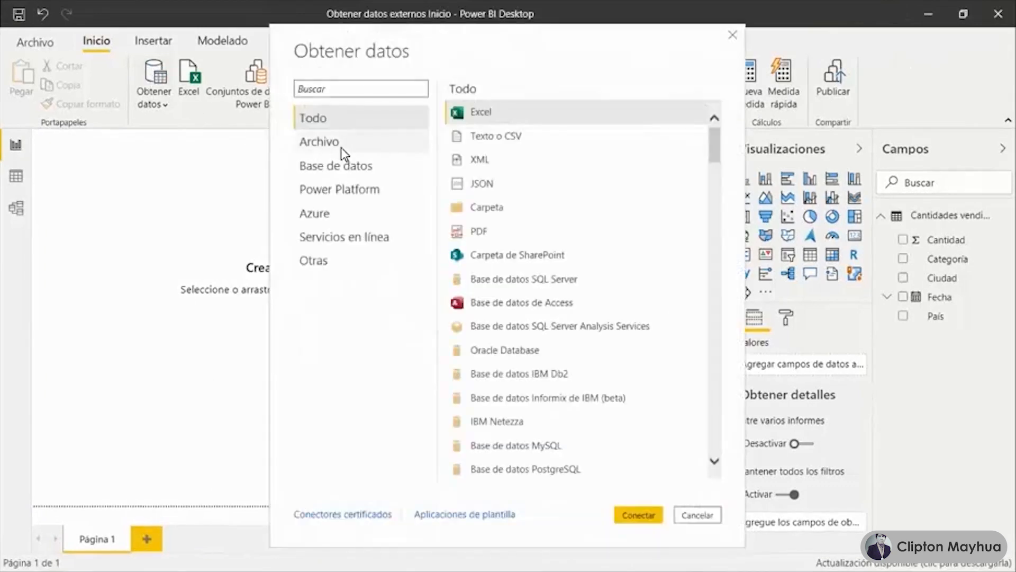
pyautogui.click(340, 148)
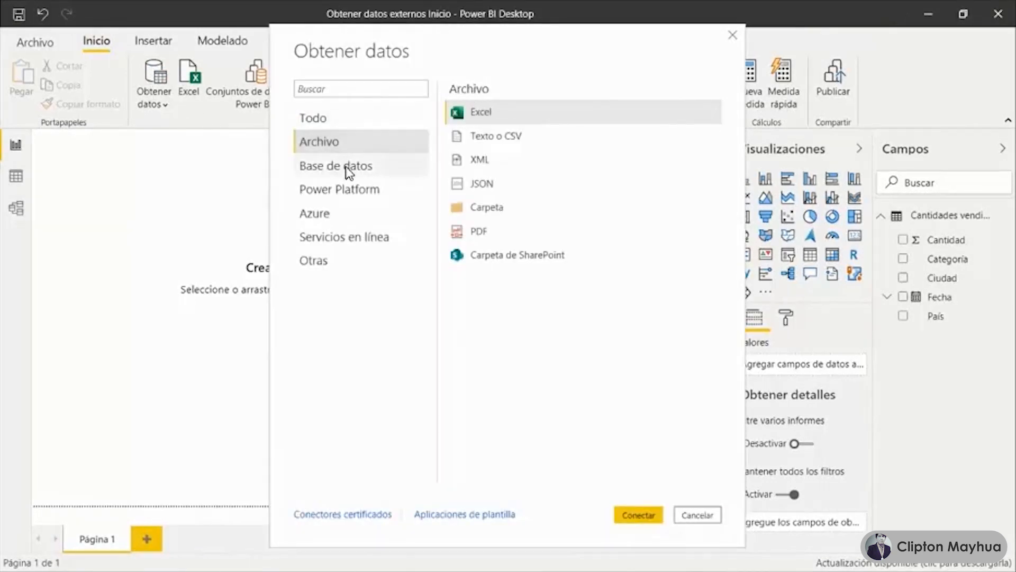
pyautogui.click(348, 172)
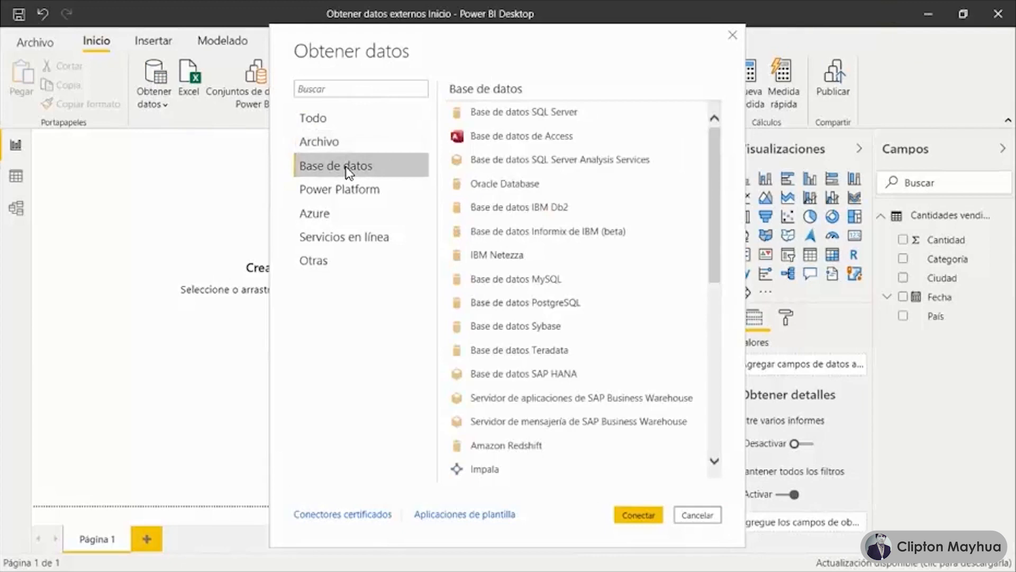
pyautogui.click(348, 192)
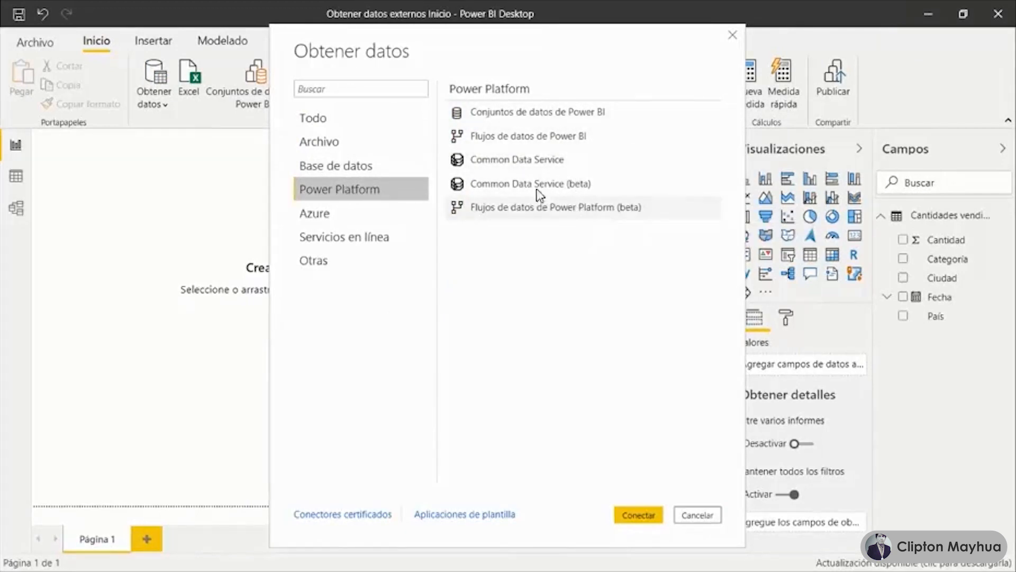
pyautogui.click(326, 219)
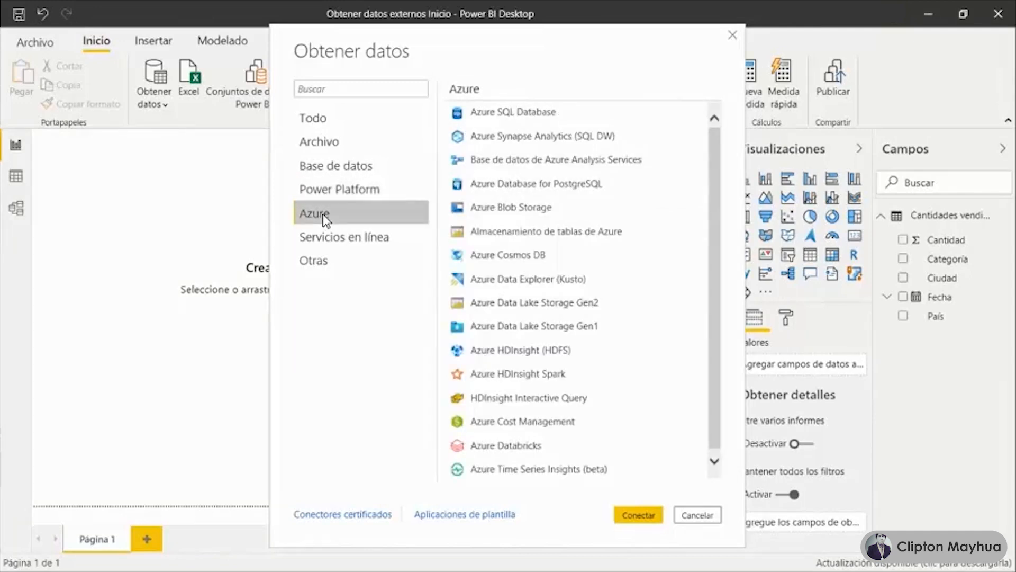
# Look through the Servicios en línea and Otras data connectors, and leave the connector list without connecting.
pyautogui.click(350, 245)
pyautogui.scroll(-3, 578, 222)
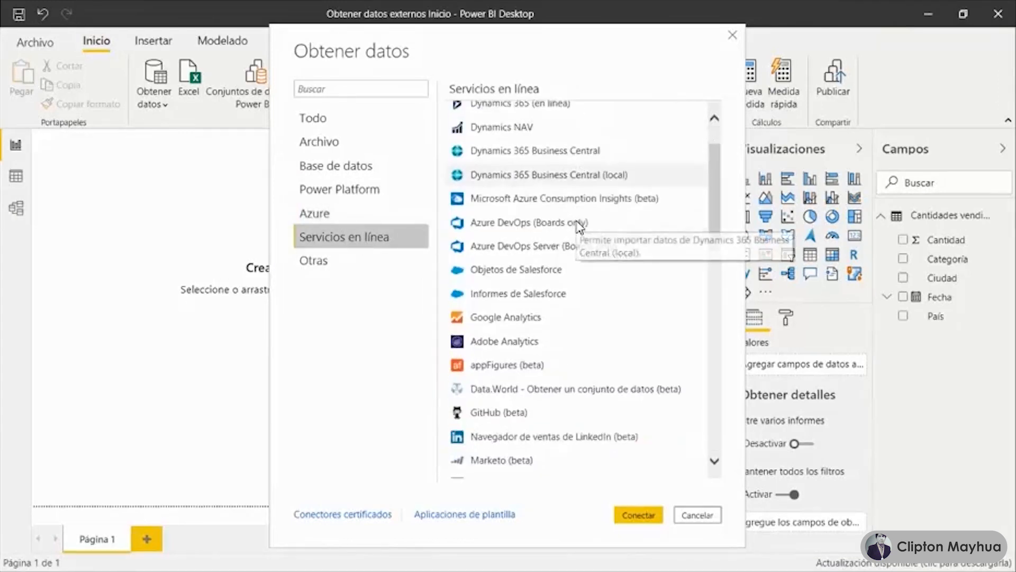
pyautogui.scroll(-5, 578, 226)
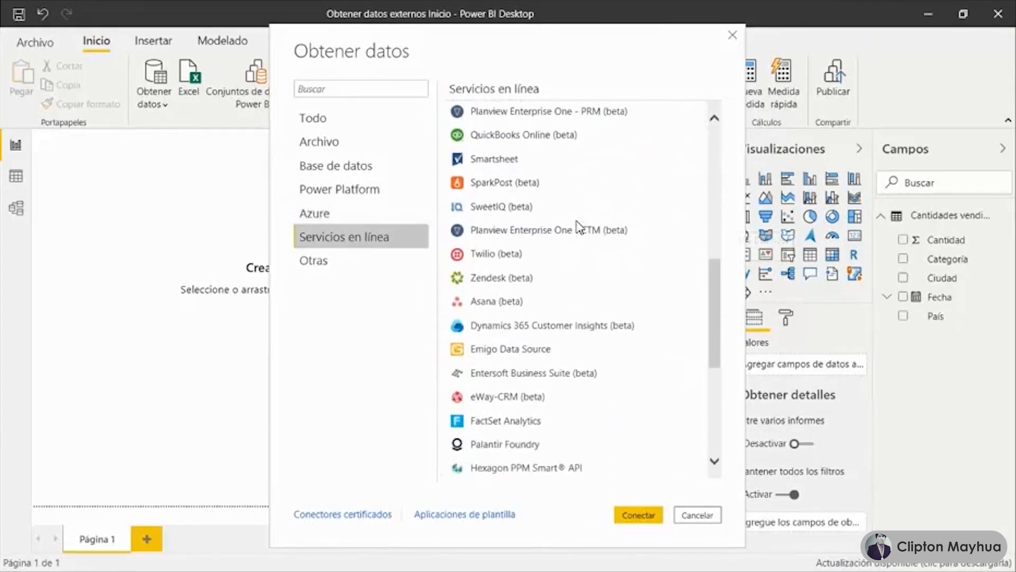
pyautogui.click(319, 264)
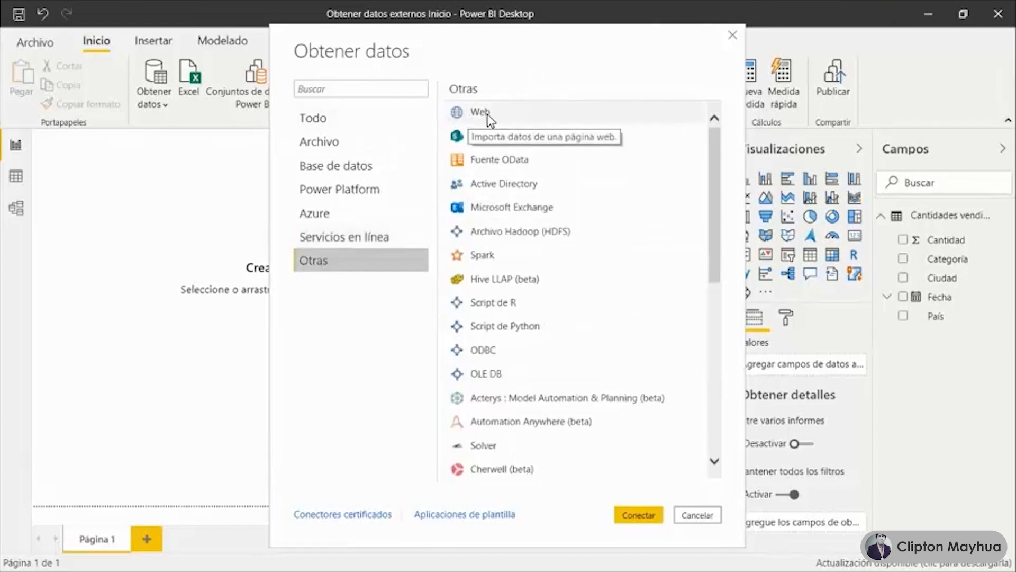
pyautogui.scroll(-3, 574, 320)
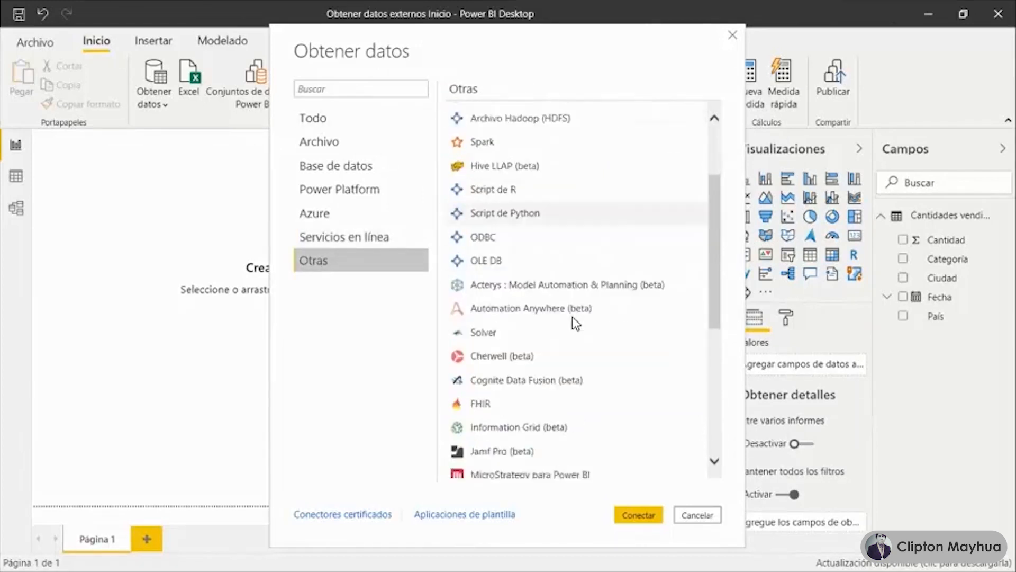
pyautogui.scroll(-6, 573, 317)
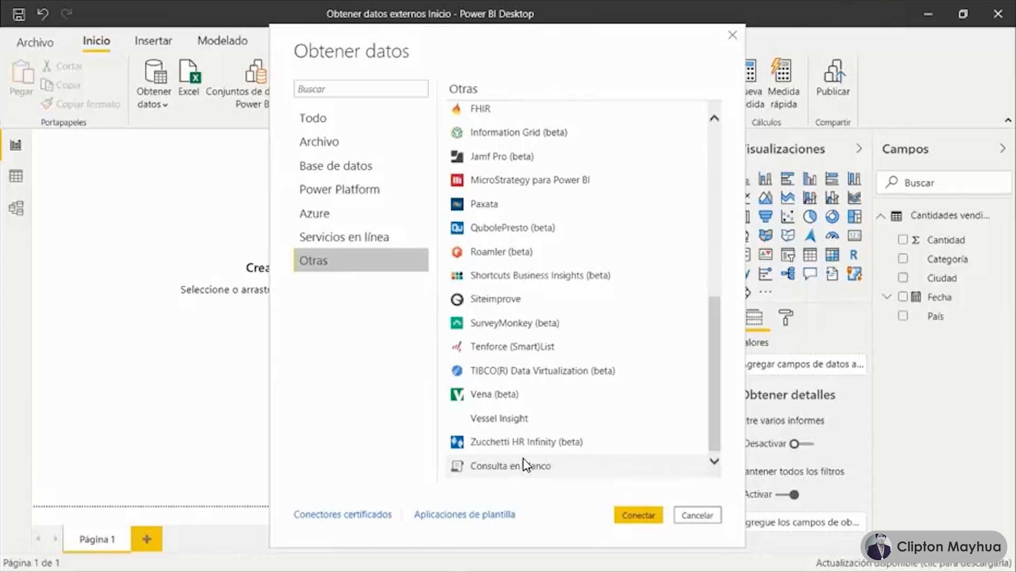
pyautogui.click(697, 515)
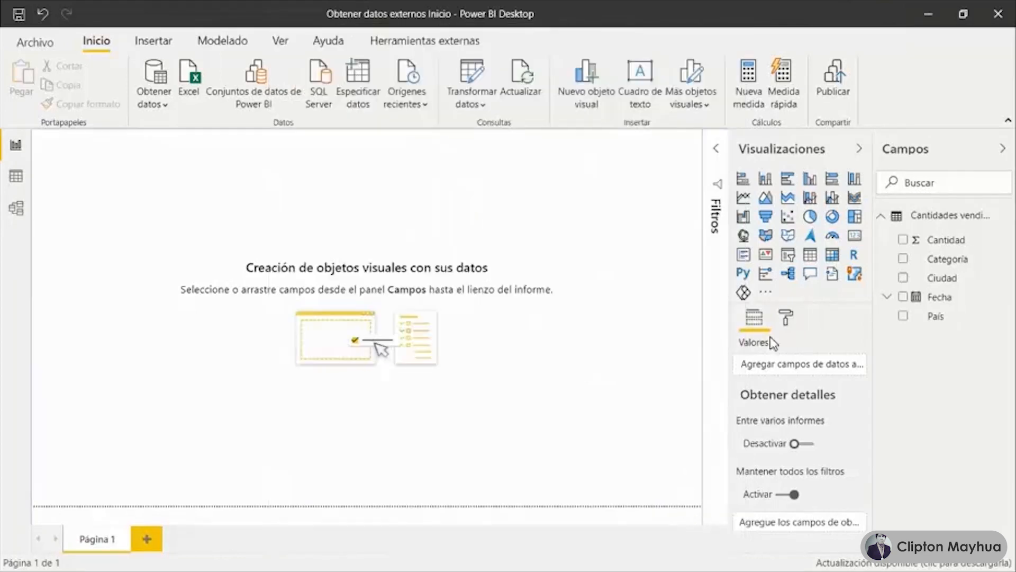
# Switch to the Power Query Editor and display the column quality of the Cantidades vendidas query.
pyautogui.click(926, 20)
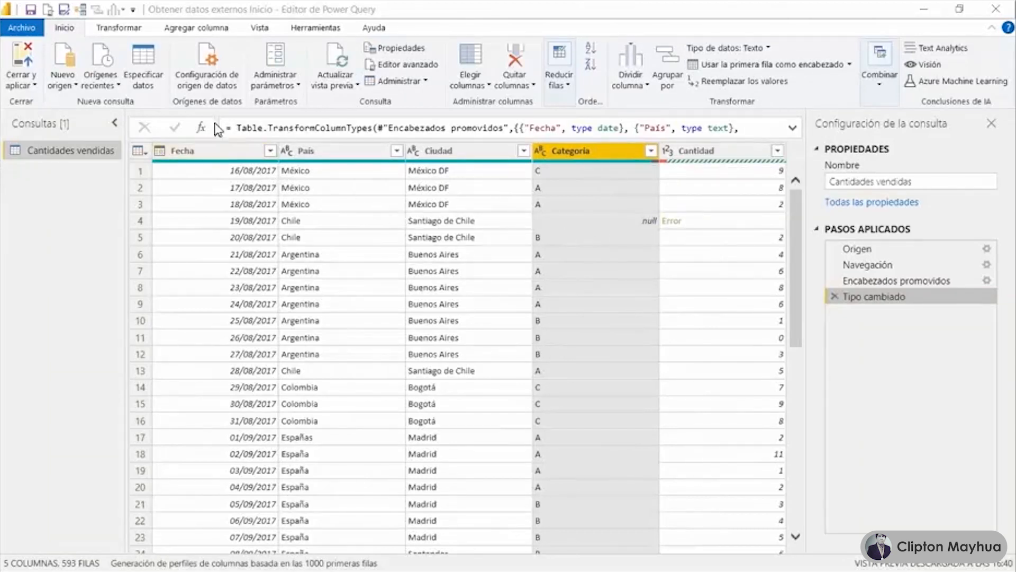
pyautogui.click(258, 32)
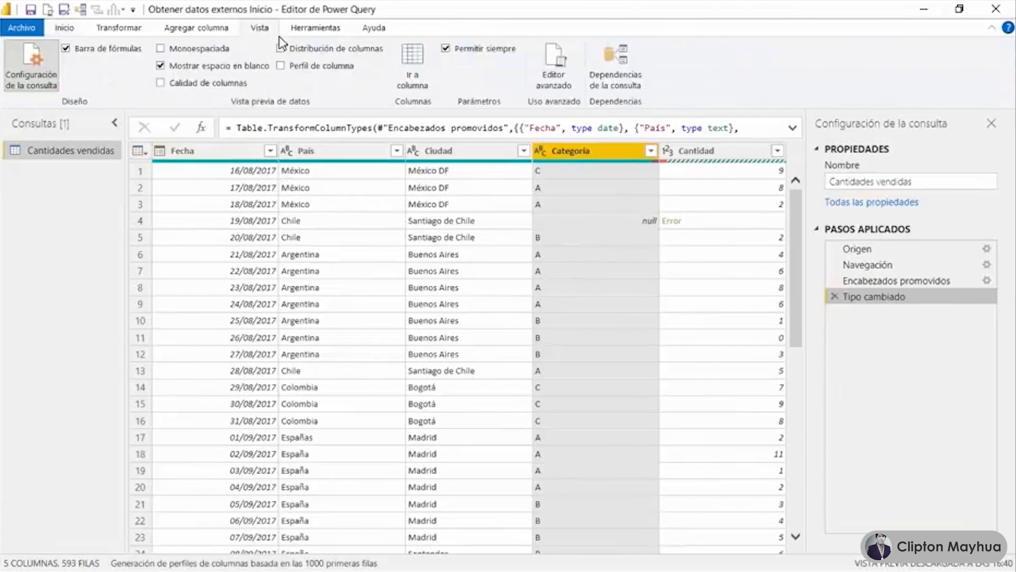
pyautogui.click(160, 83)
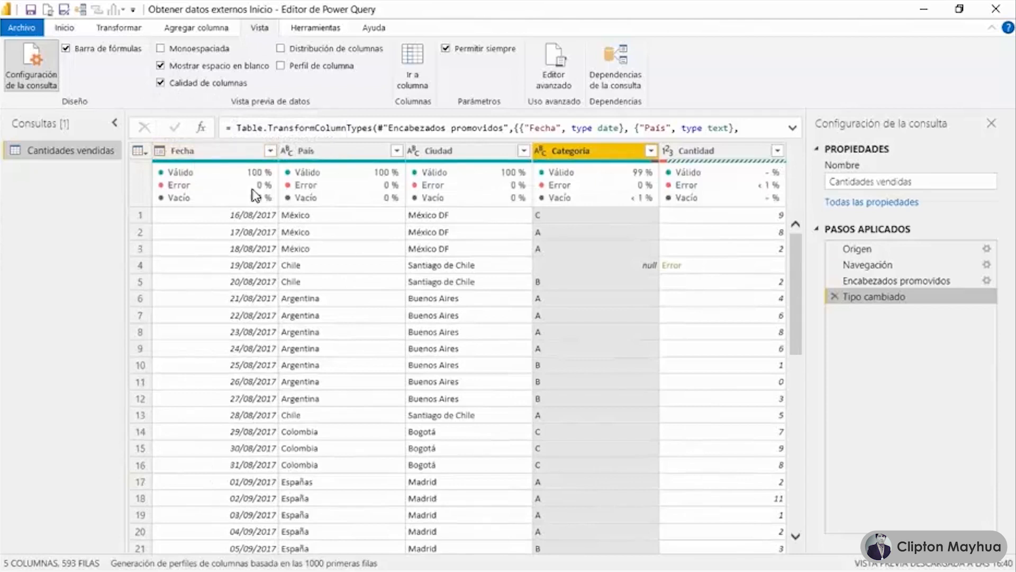
pyautogui.moveTo(571, 174)
# Show the column distribution instead of the column quality and select the País column to examine its values.
pyautogui.click(281, 50)
pyautogui.click(206, 85)
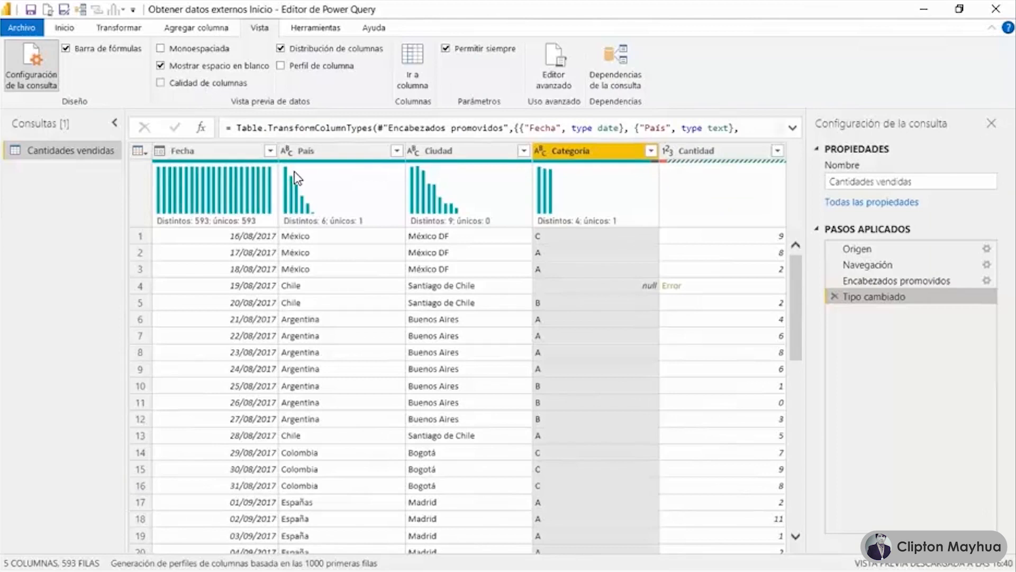
pyautogui.moveTo(310, 197)
pyautogui.keyDown('ctrl'); pyautogui.click(336, 154); pyautogui.keyUp('ctrl')
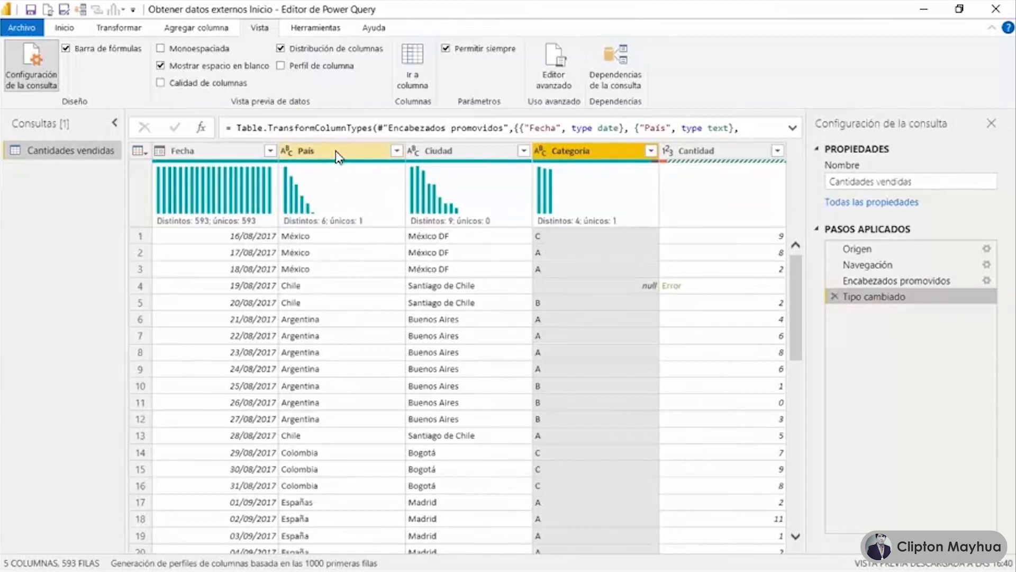
pyautogui.click(337, 154)
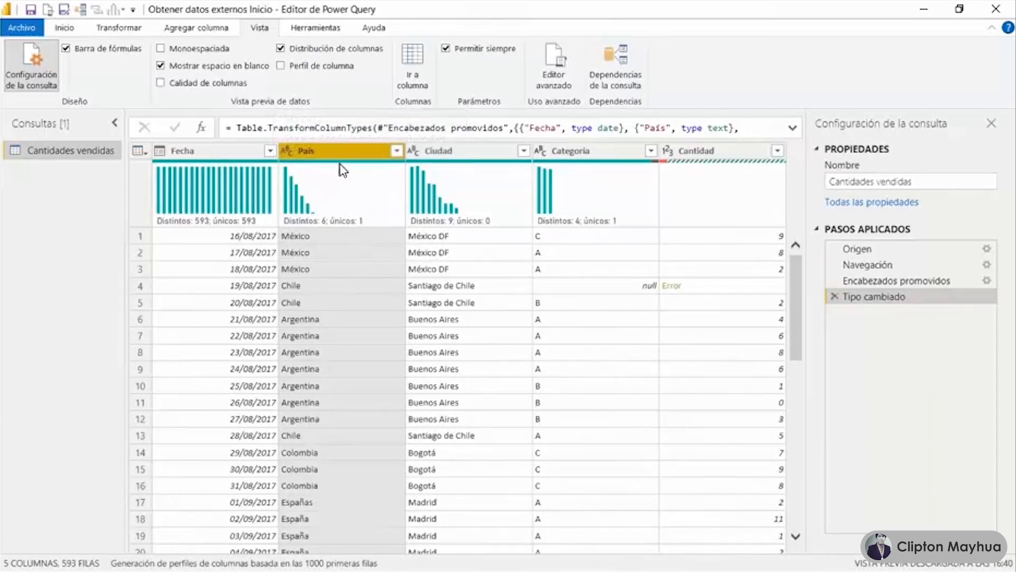
# Examine the País column's profile, select the Cantidad column, and hide the column profile and distribution again.
pyautogui.click(317, 69)
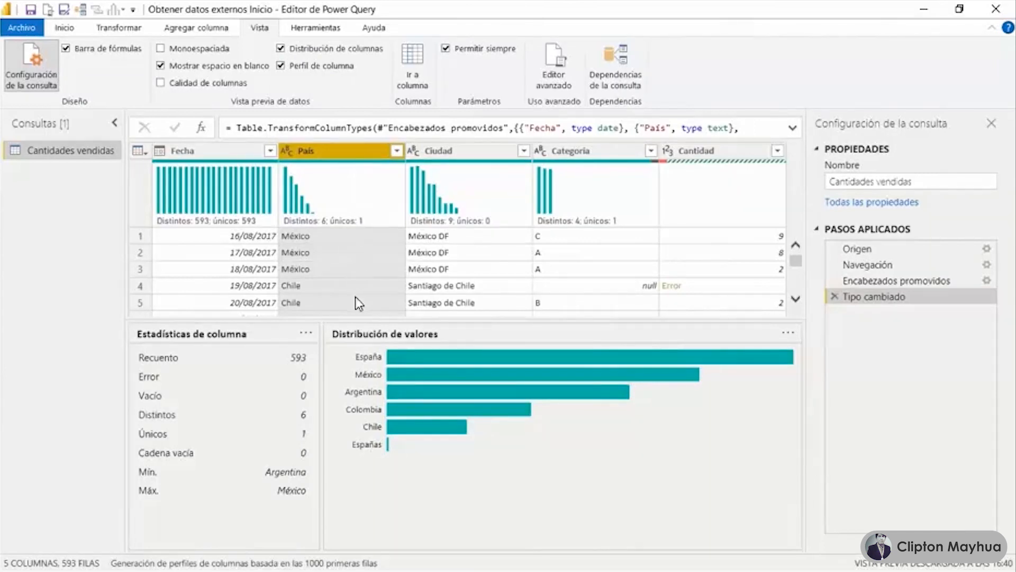
pyautogui.click(726, 153)
pyautogui.click(292, 67)
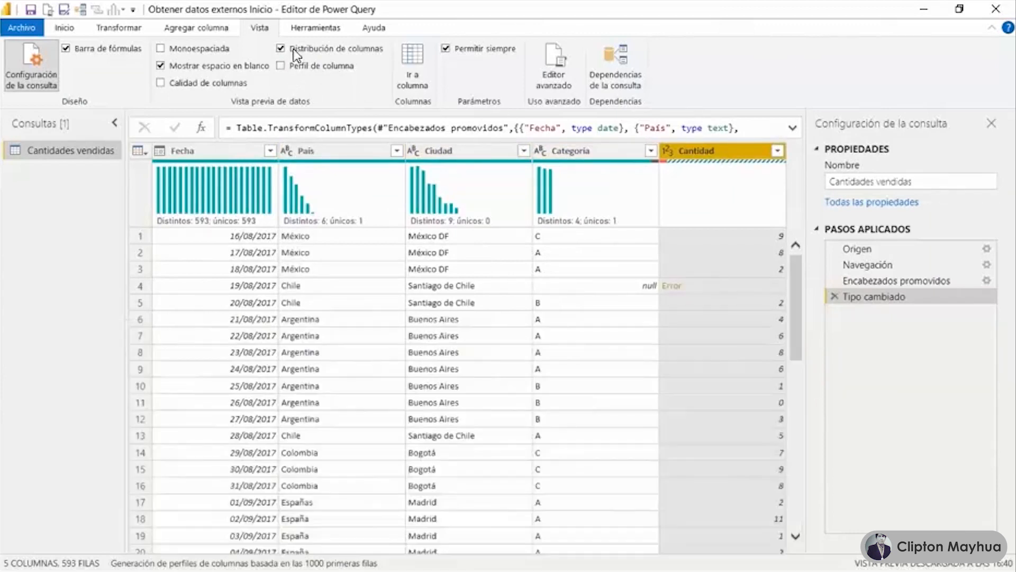
pyautogui.click(294, 51)
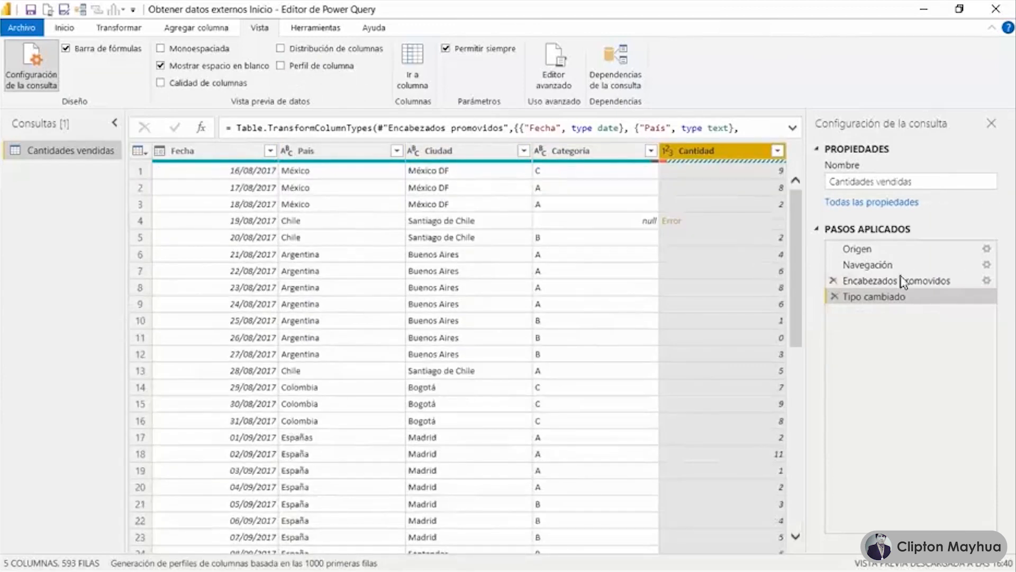
# Insert a step after Encabezados promovidos that changes the Cantidad column's data type to Texto.
pyautogui.click(885, 281)
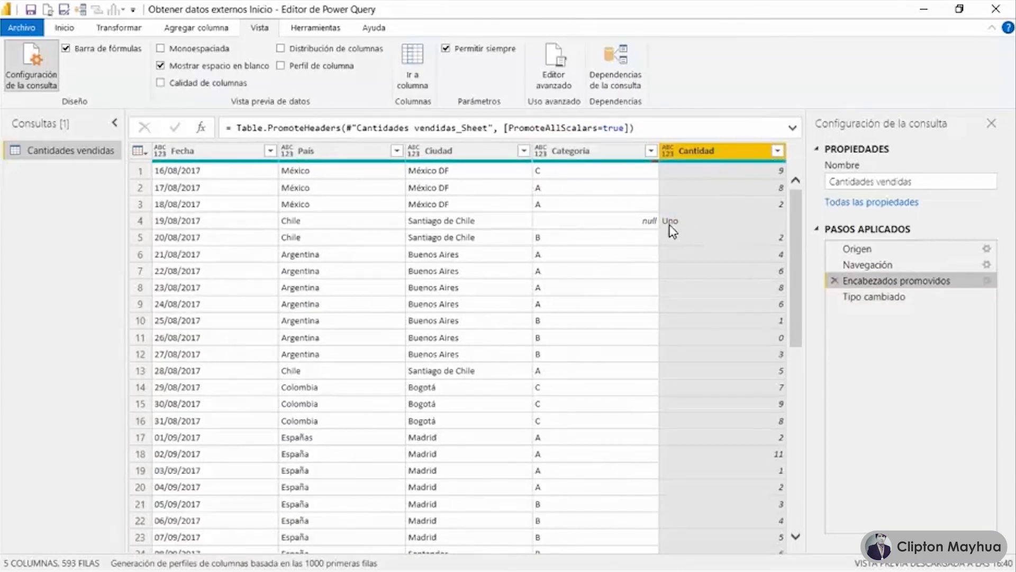
pyautogui.click(668, 152)
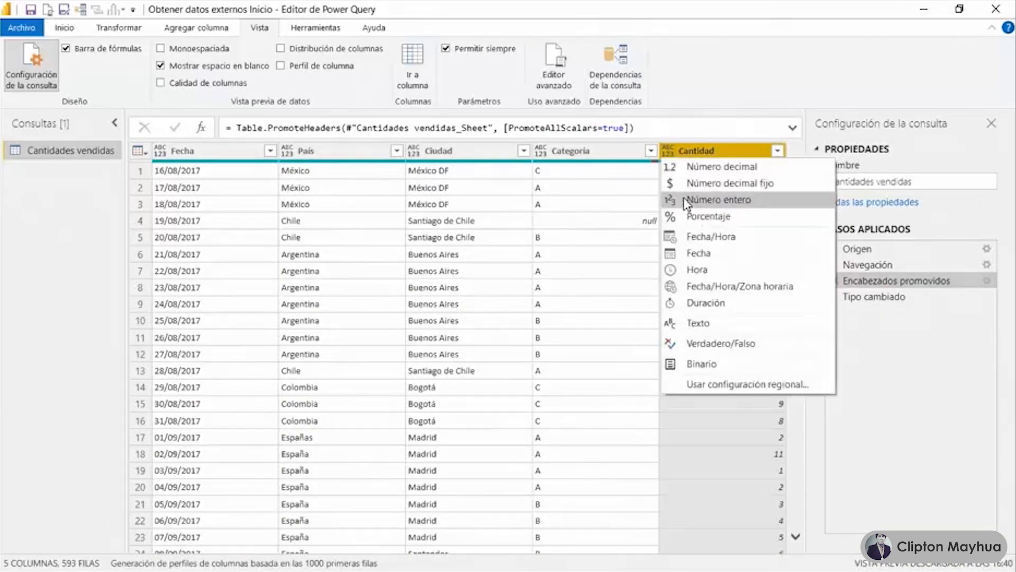
pyautogui.click(692, 324)
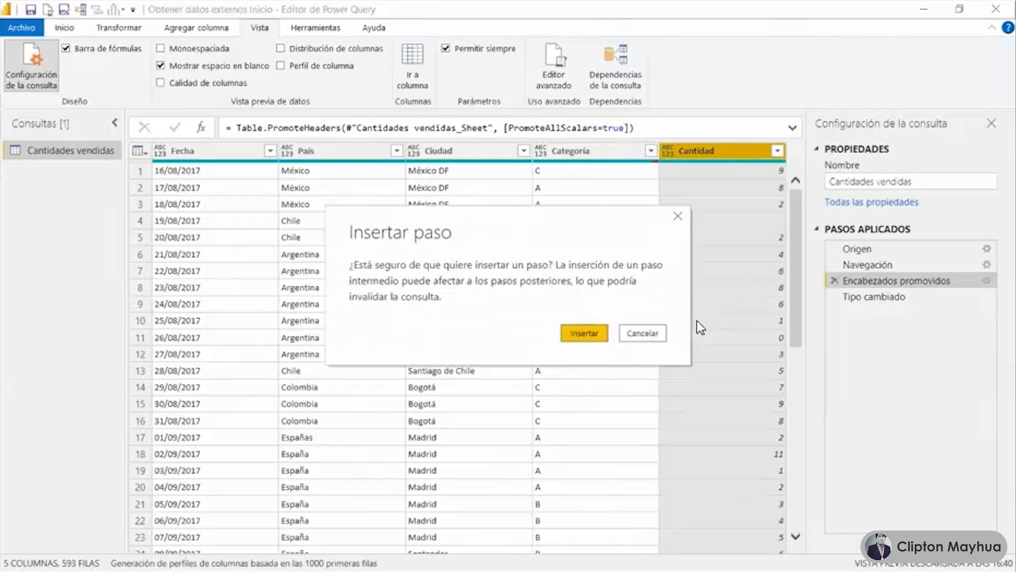
pyautogui.click(580, 339)
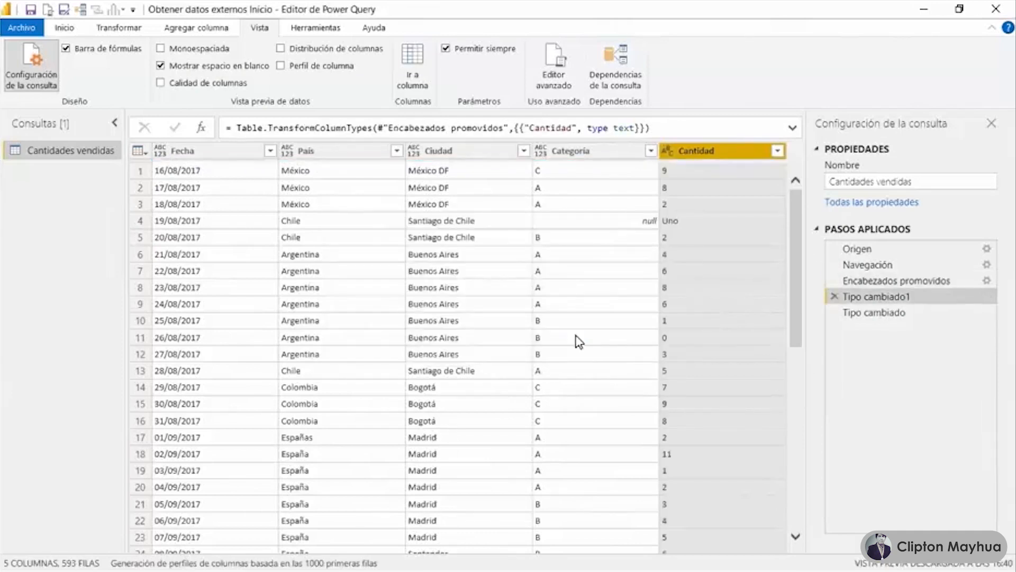
# Replace the value Uno with 1 in the Cantidad column and return to the final Tipo cambiado step.
pyautogui.rightClick(695, 224)
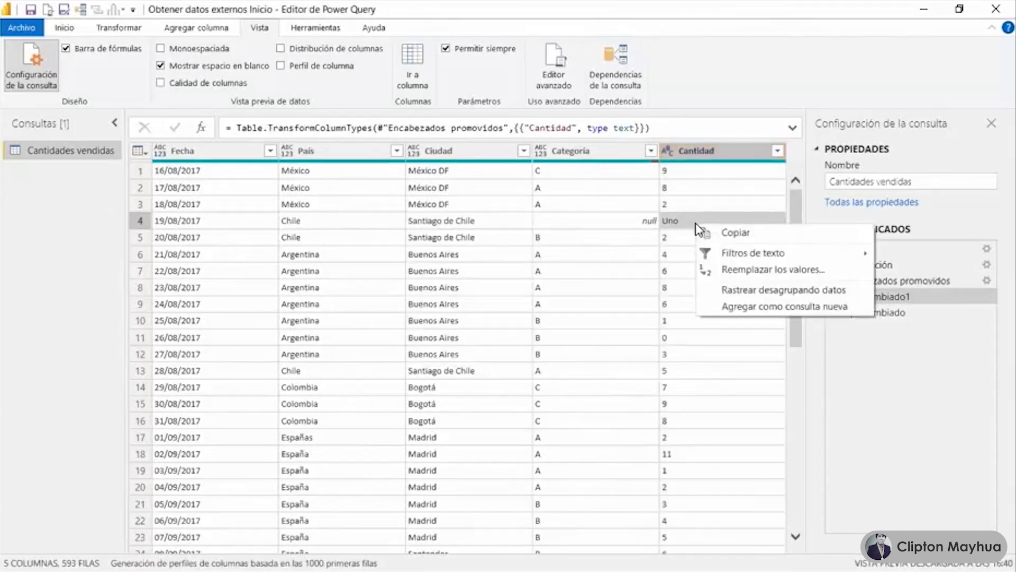
pyautogui.click(752, 270)
pyautogui.click(584, 333)
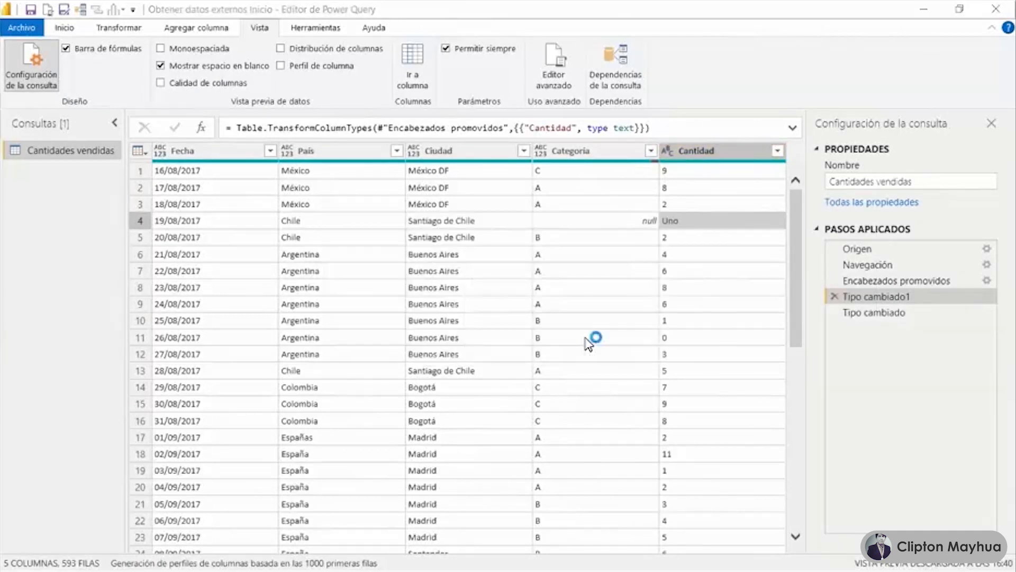
pyautogui.write('1')
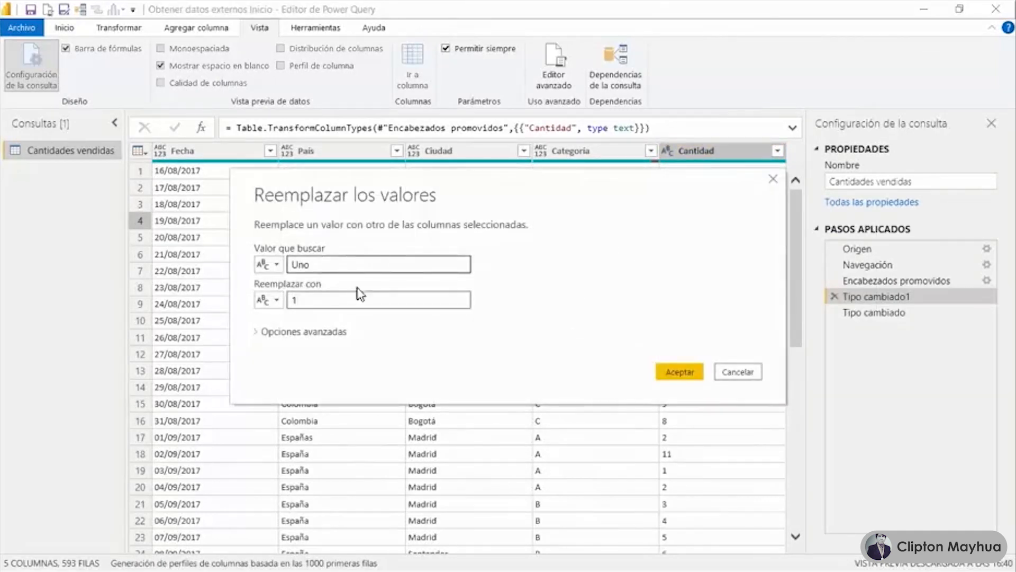
pyautogui.click(674, 373)
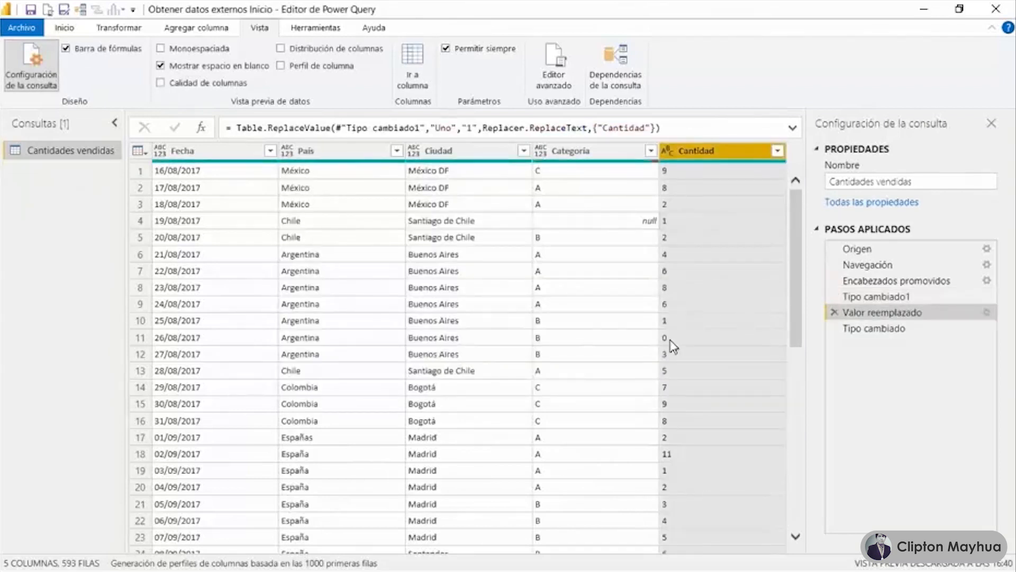
pyautogui.click(872, 329)
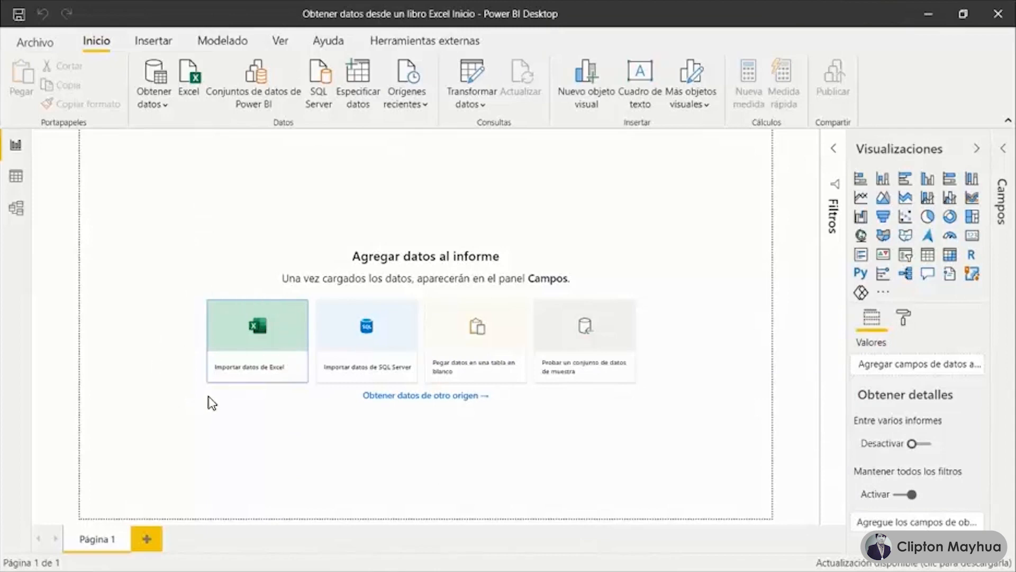
# Import the Ventas table from the Excel workbook Datos Ventas.xlsx and open it in Power Query for transformation.
pyautogui.click(272, 339)
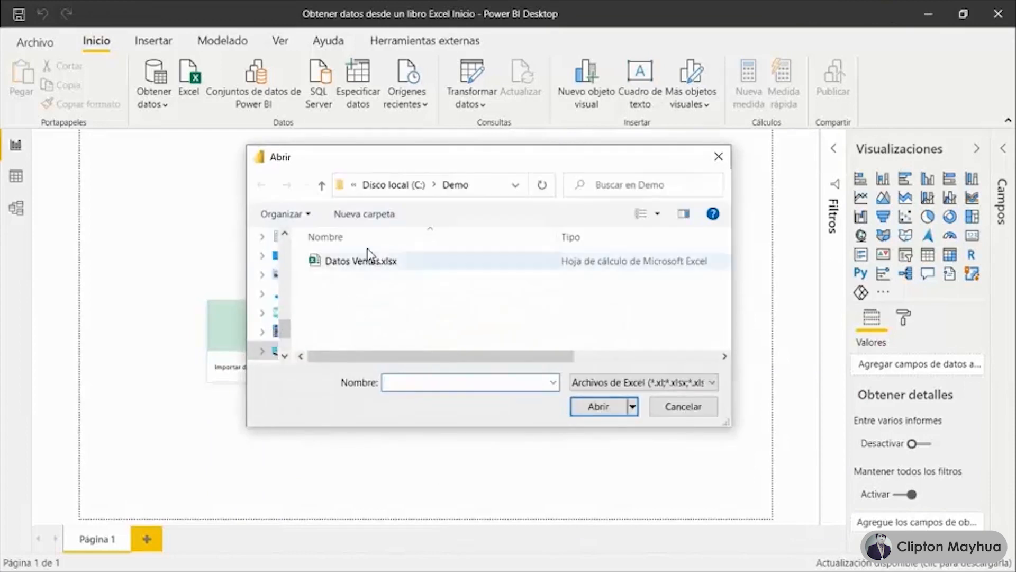
pyautogui.click(344, 262)
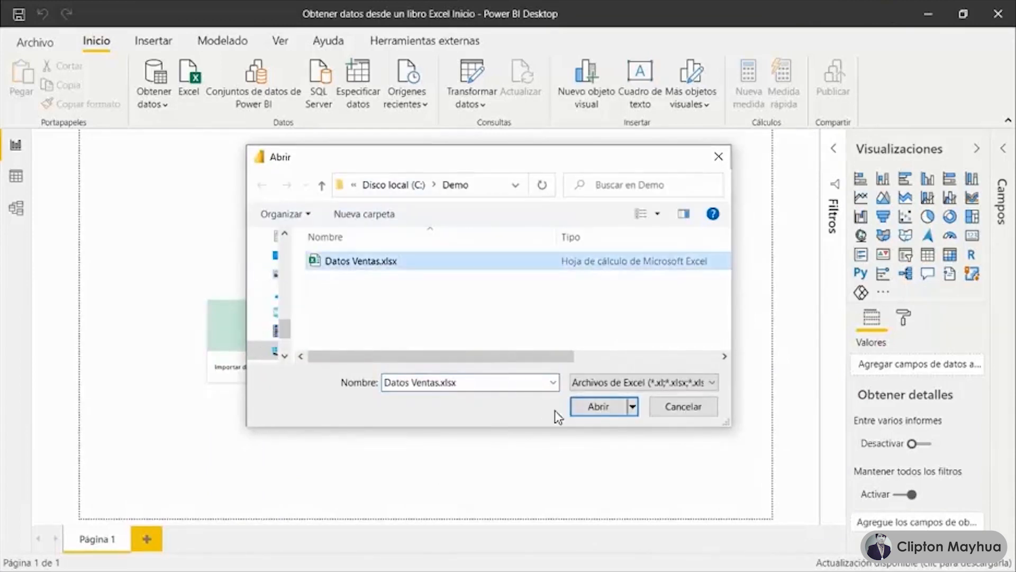
pyautogui.click(598, 407)
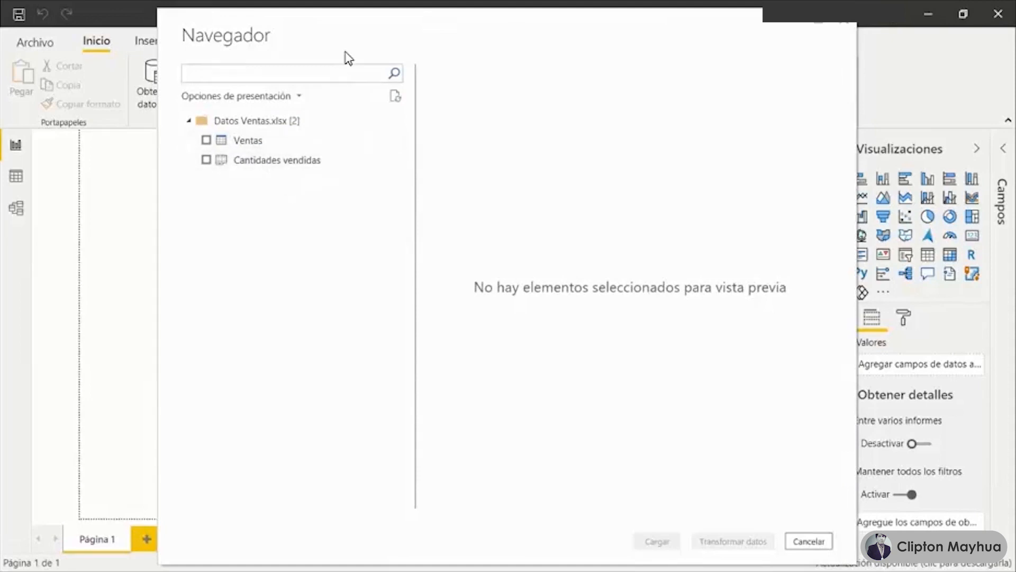
pyautogui.click(207, 141)
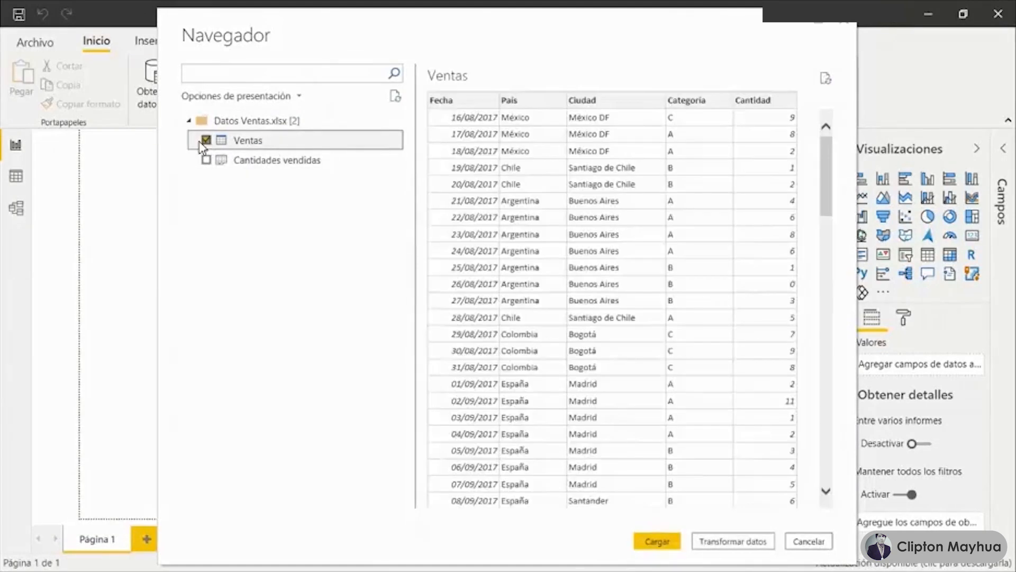
pyautogui.click(724, 542)
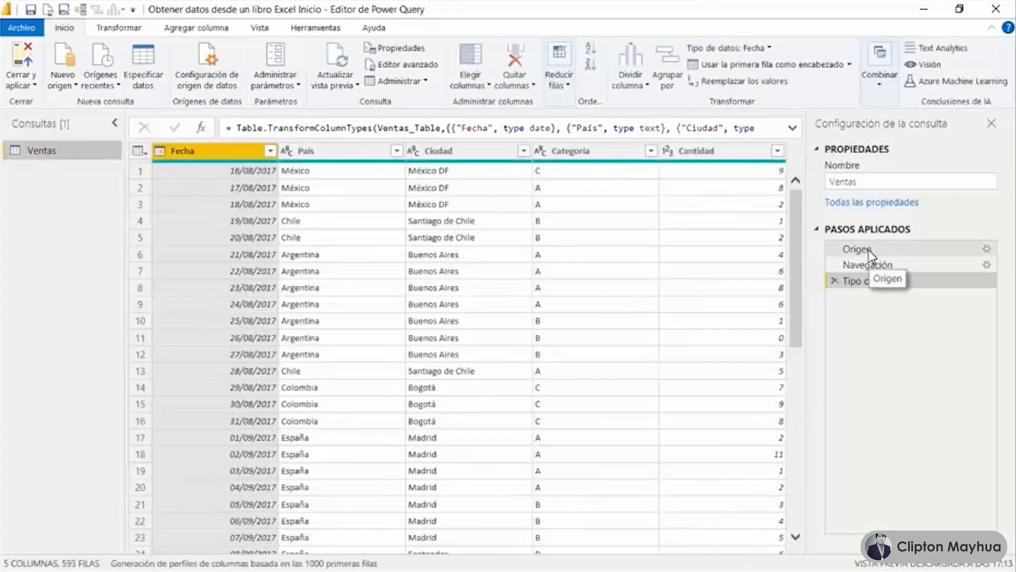
# Review the Ventas query at each of its applied steps: Origen, Navegación and Tipo cambiado.
pyautogui.click(869, 249)
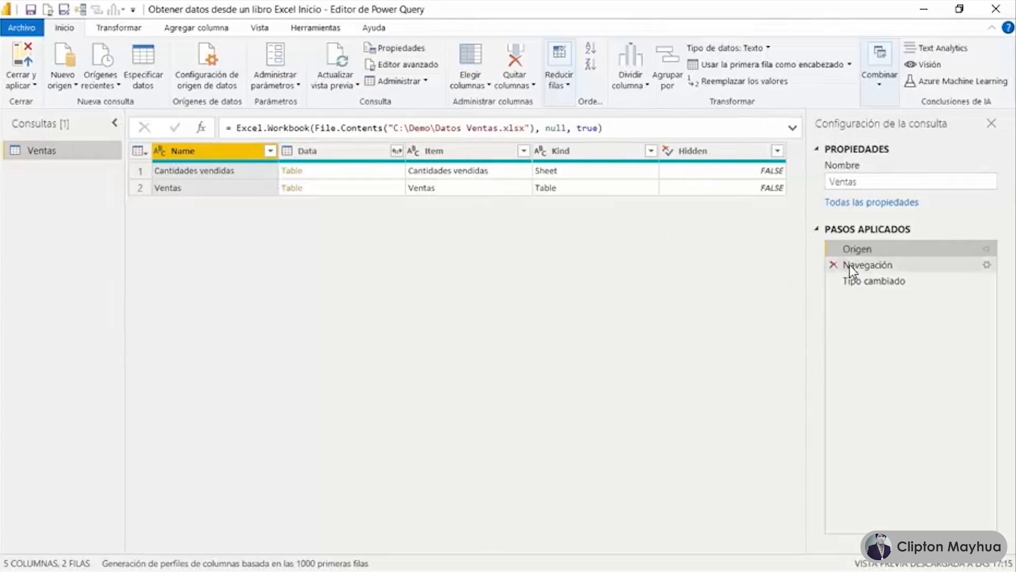
pyautogui.click(876, 270)
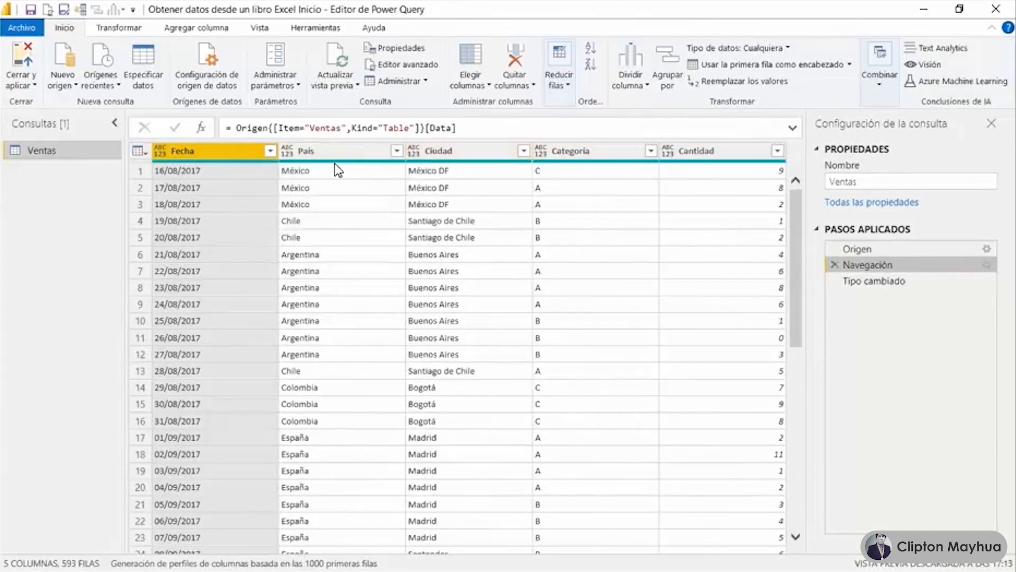
pyautogui.click(868, 286)
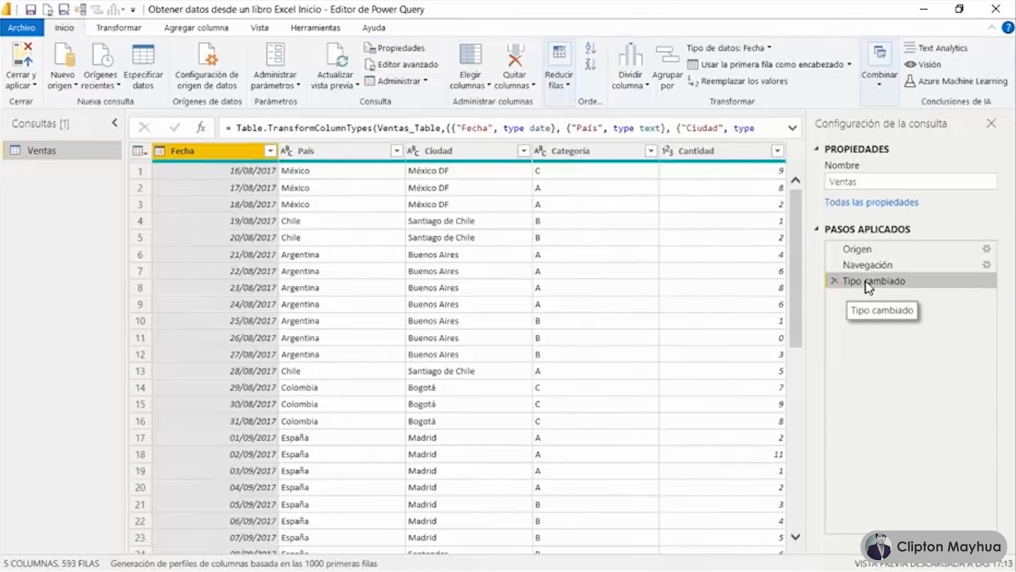
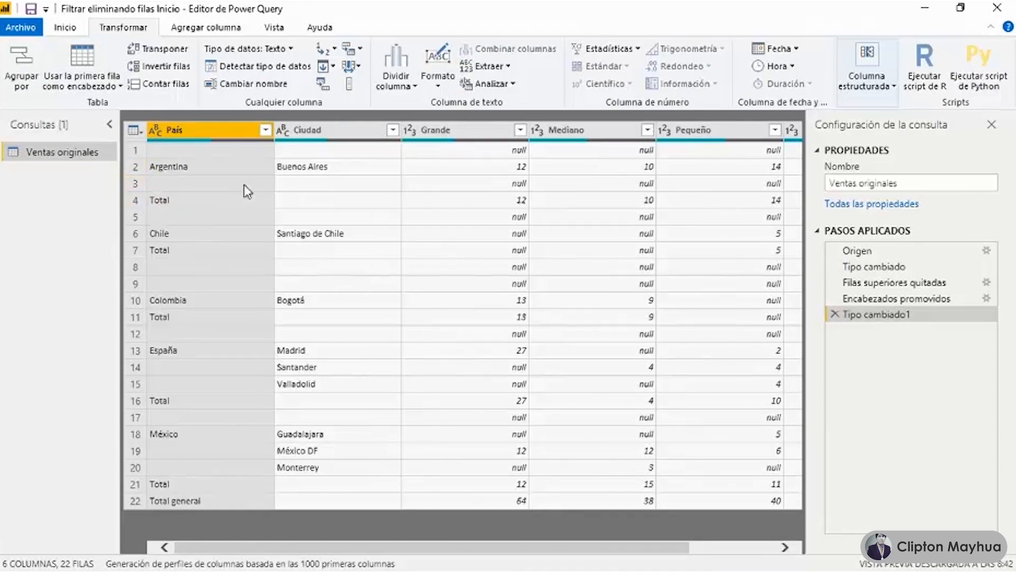
# Filter the País column of Ventas originales to exclude the Total and Total general values.
pyautogui.click(265, 131)
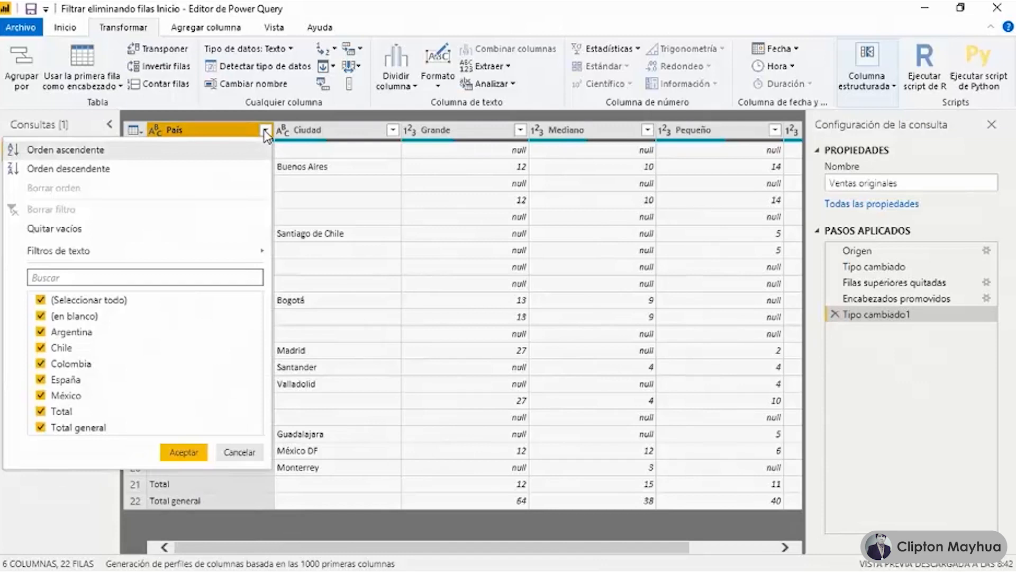
pyautogui.click(41, 411)
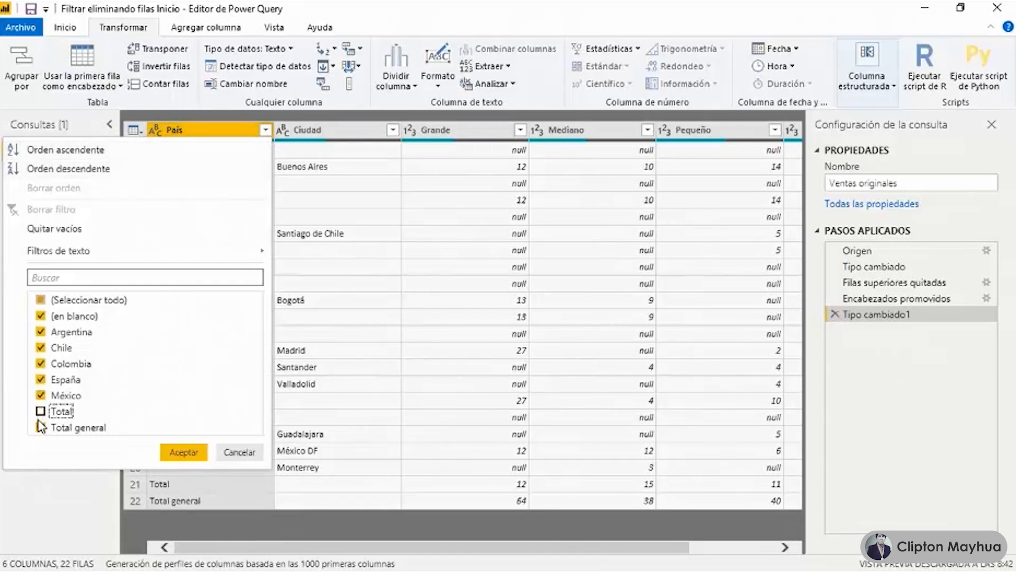
pyautogui.click(40, 426)
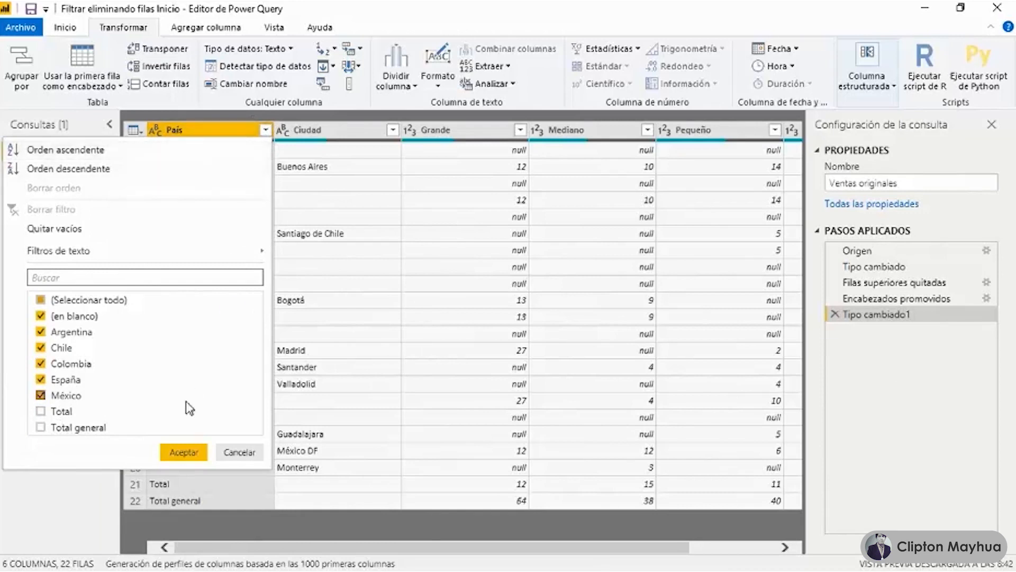
pyautogui.click(184, 452)
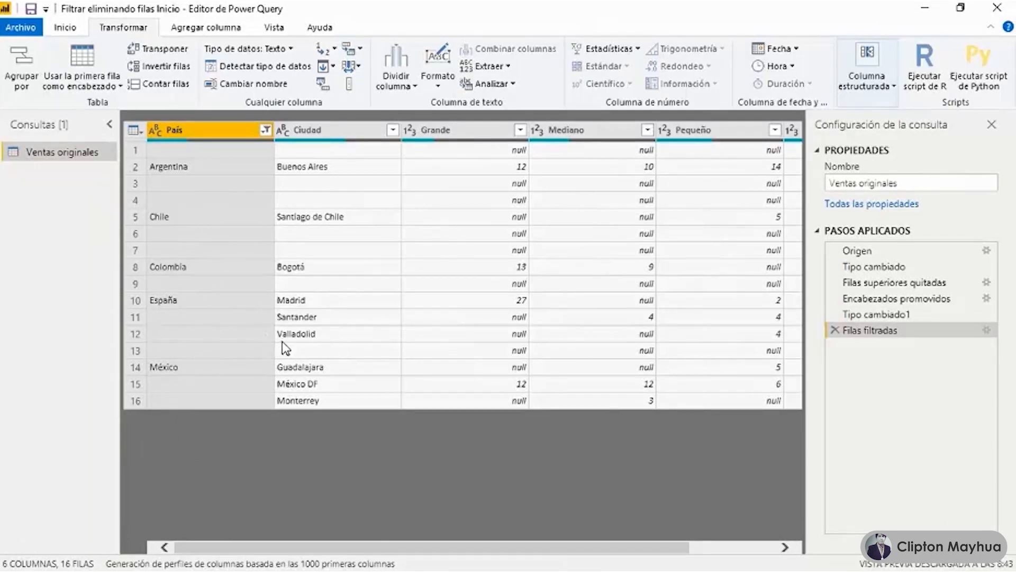
# Remove the blank rows from the Ventas originales query.
pyautogui.click(66, 28)
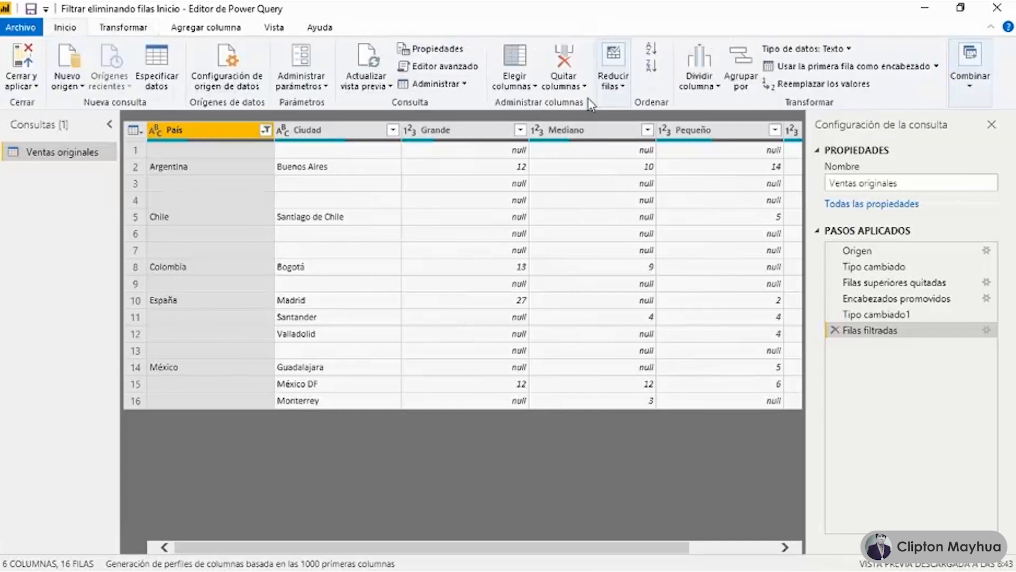
pyautogui.click(623, 89)
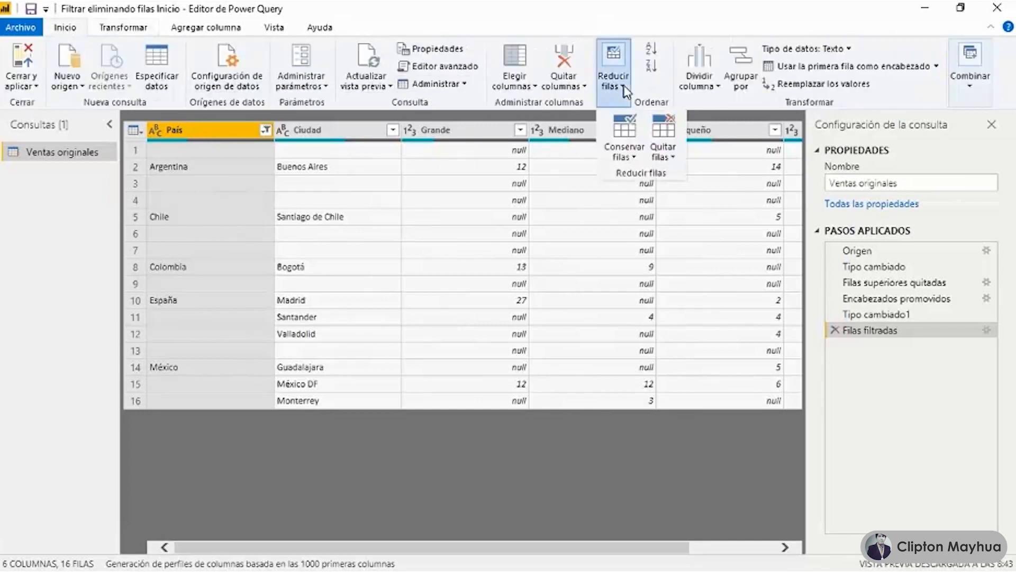
pyautogui.click(670, 157)
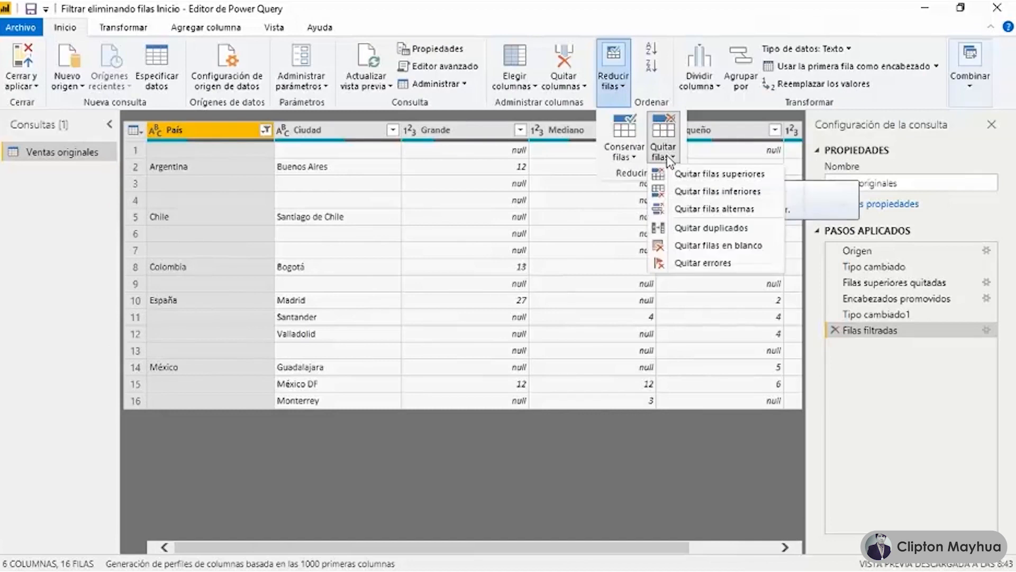
pyautogui.click(712, 247)
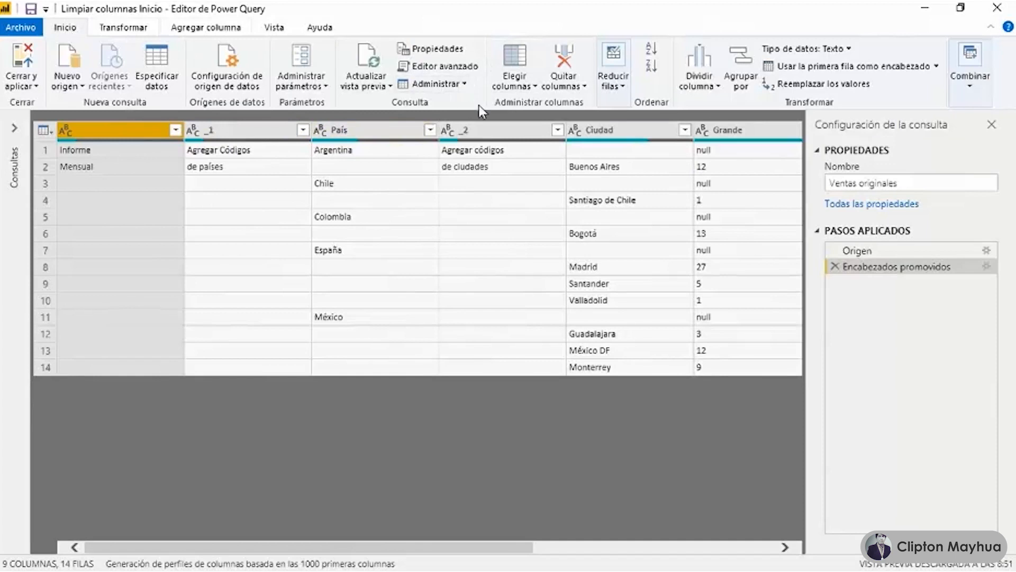
# Choose the columns to keep in Ventas originales: País, Ciudad, Grande, Mediano and Pequeño.
pyautogui.click(518, 60)
pyautogui.click(405, 159)
pyautogui.click(405, 175)
pyautogui.click(405, 206)
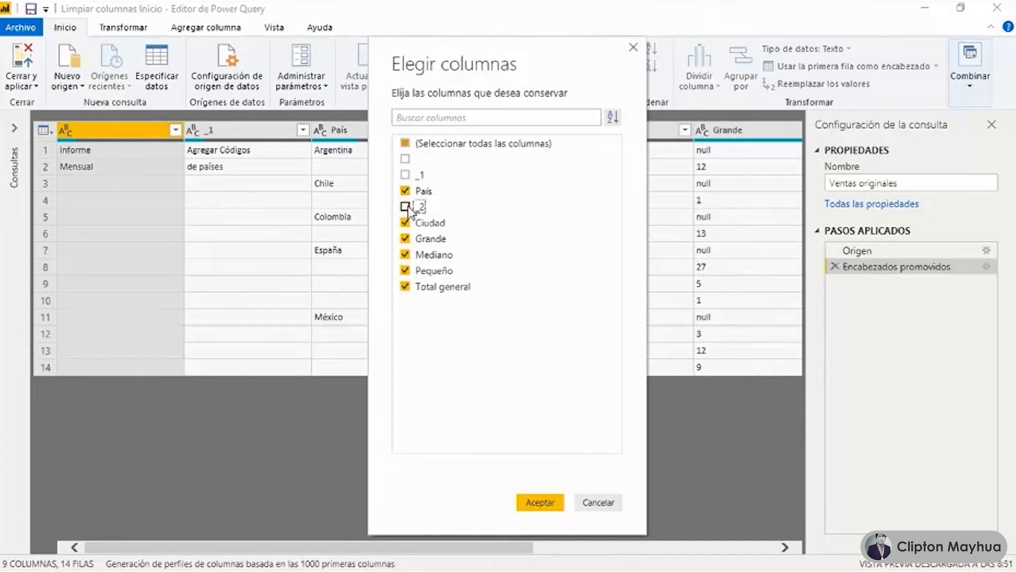
pyautogui.click(406, 287)
pyautogui.click(540, 503)
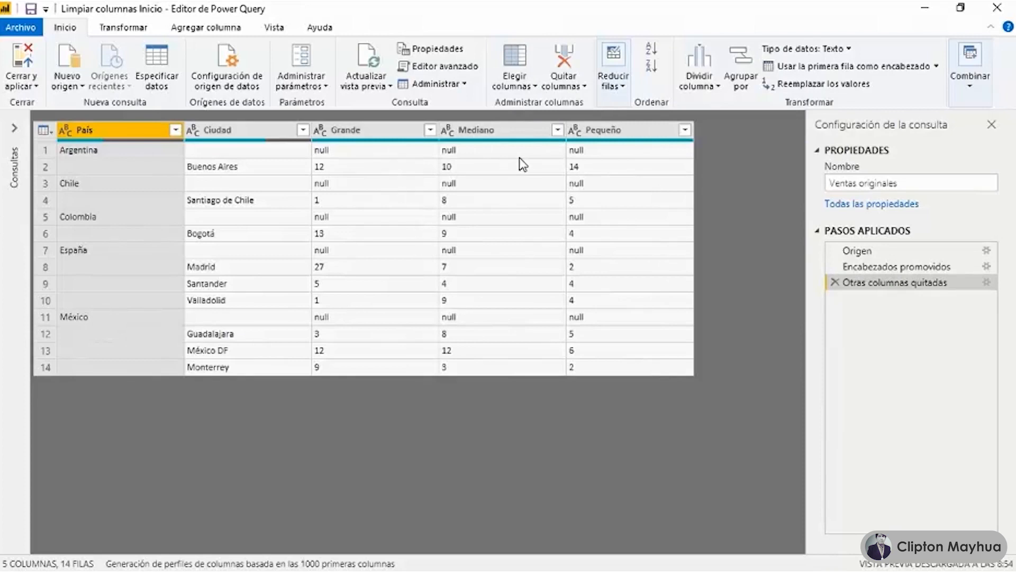
# Remove the Pequeño column from the Ventas originales query.
pyautogui.rightClick(645, 137)
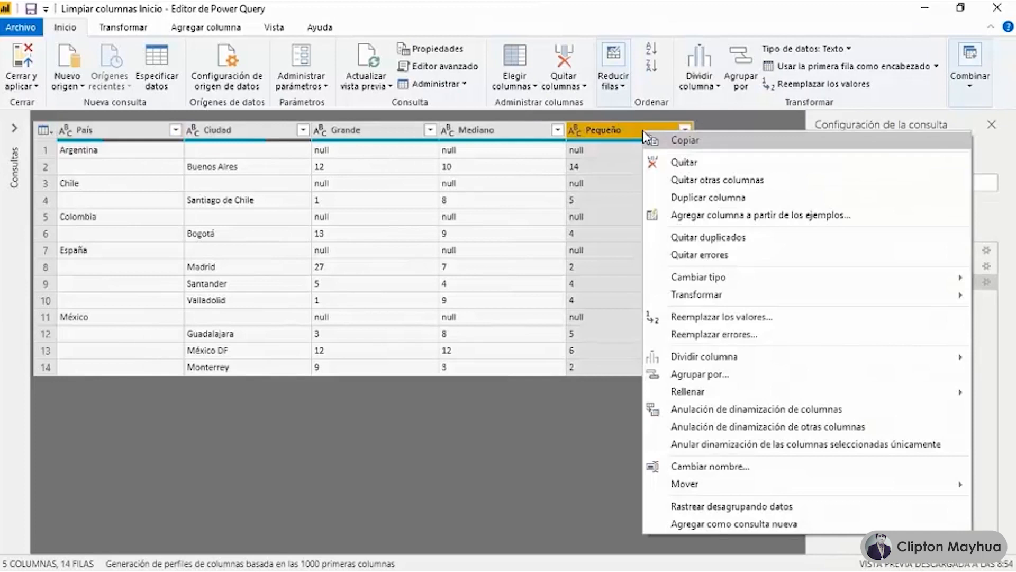
pyautogui.click(680, 164)
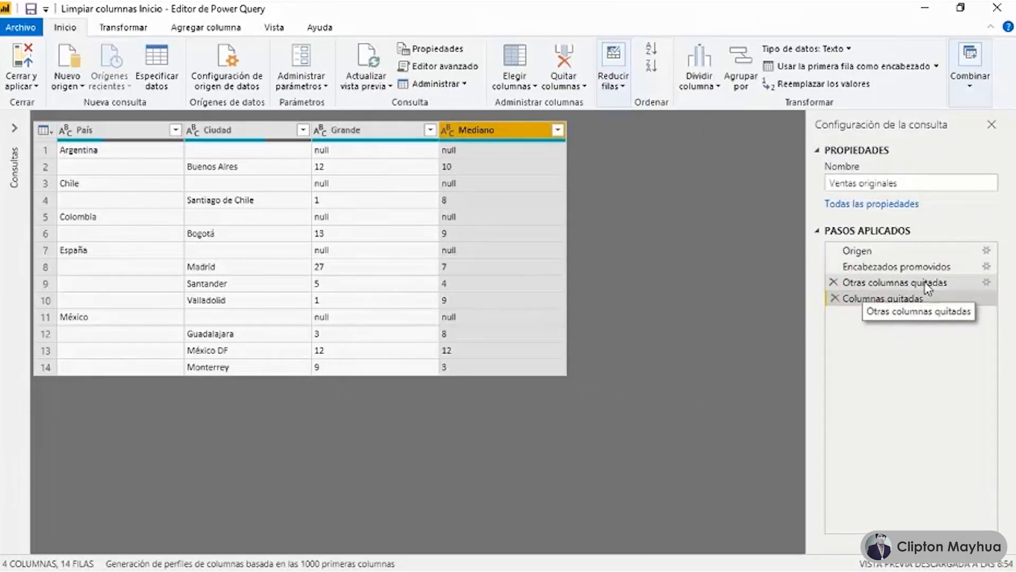
# Check the column selection of the Otras columnas quitadas step and delete the Columnas quitadas step.
pyautogui.click(984, 282)
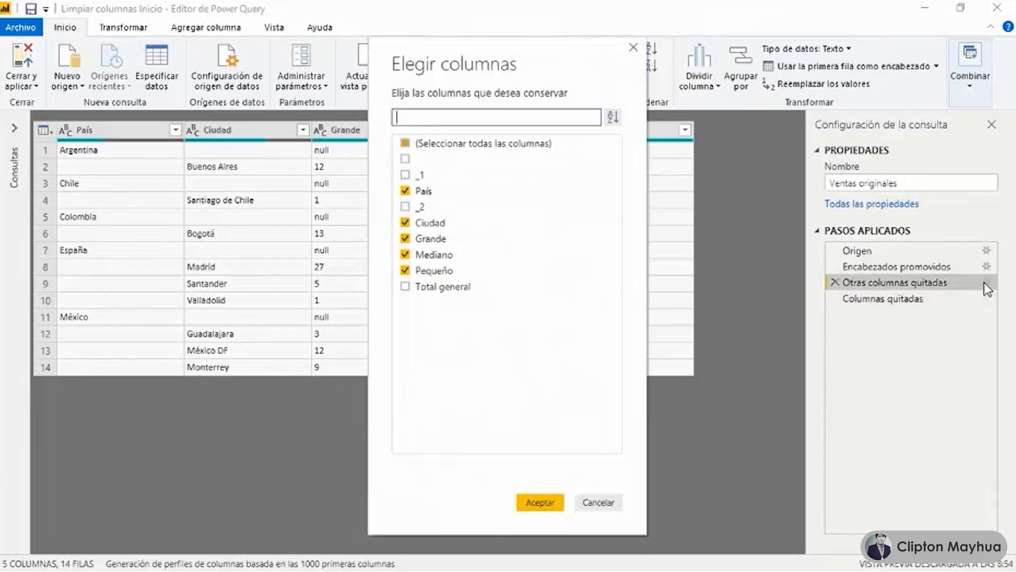
pyautogui.click(633, 47)
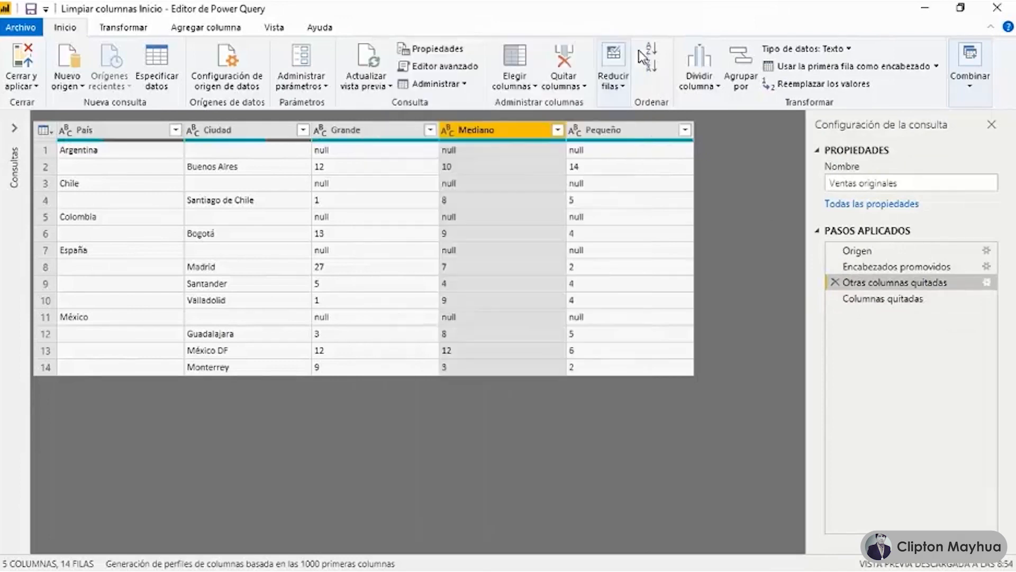
pyautogui.click(900, 299)
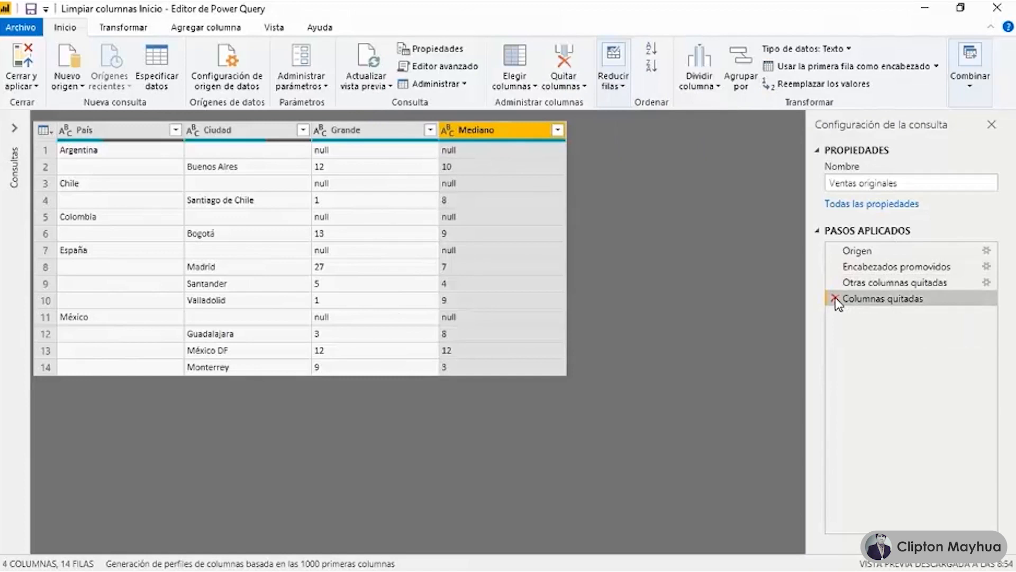
pyautogui.click(836, 300)
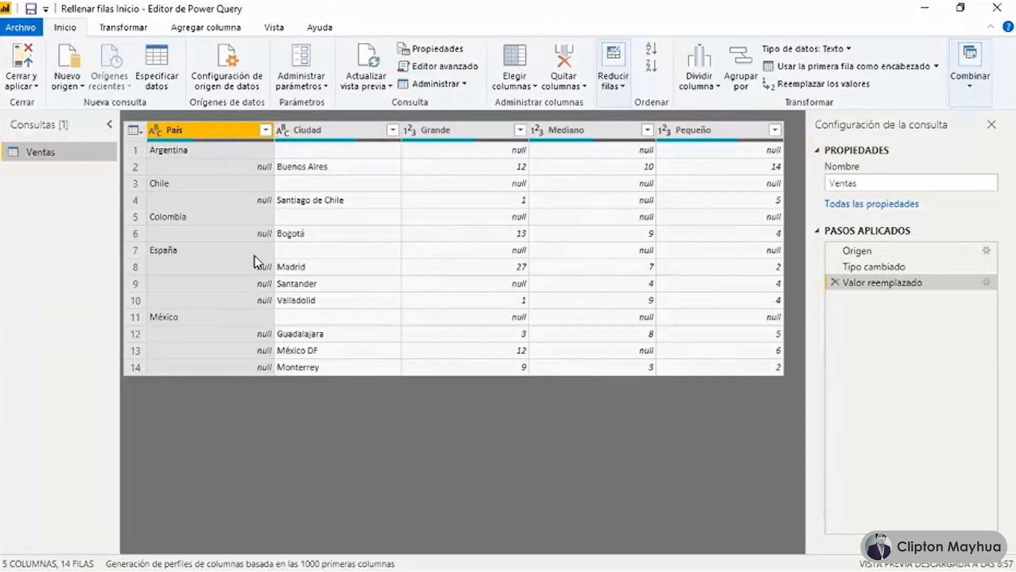
# Fill the País column of the Ventas query downward to replace its null cells.
pyautogui.click(132, 30)
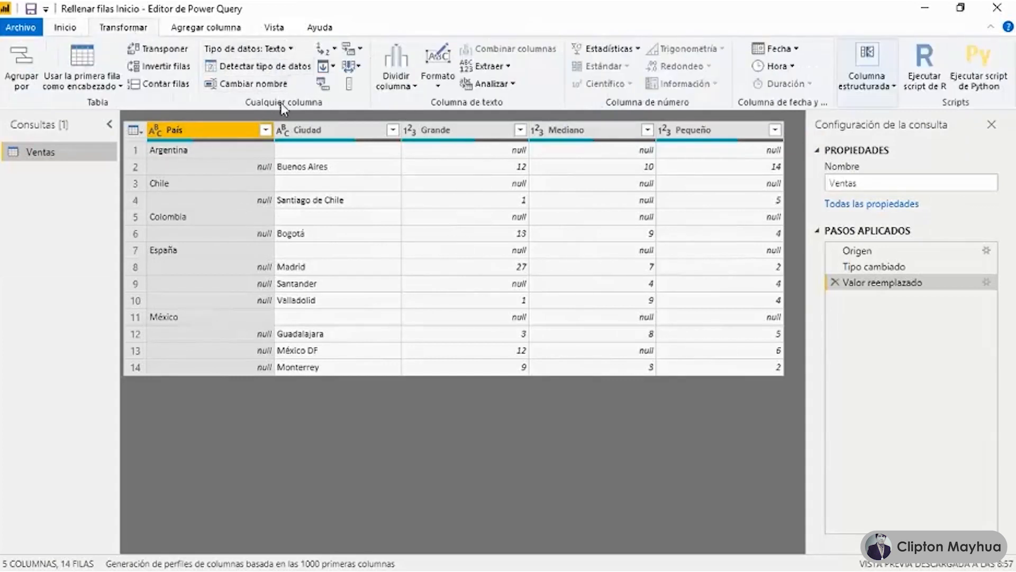
pyautogui.click(333, 68)
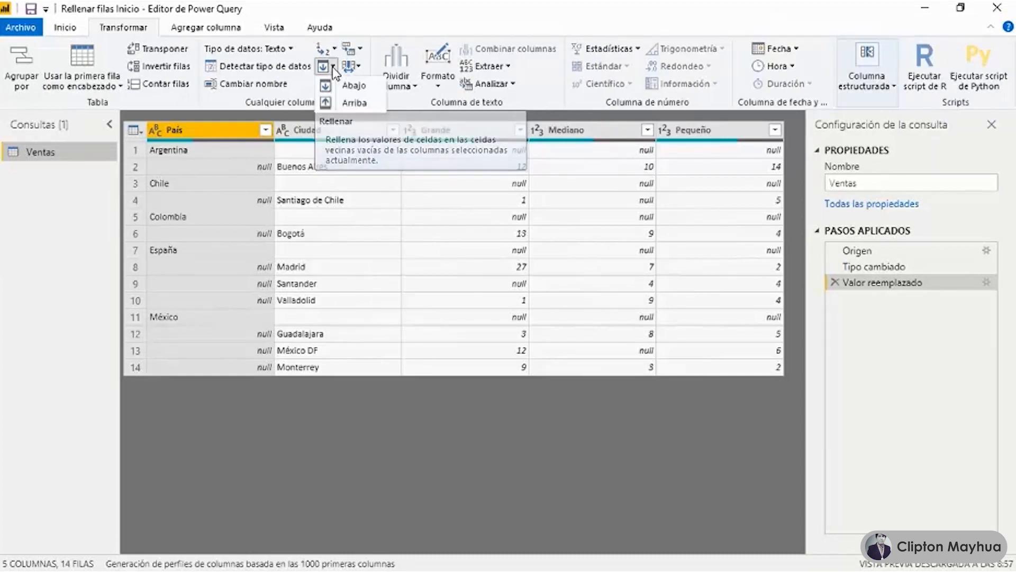
pyautogui.click(352, 86)
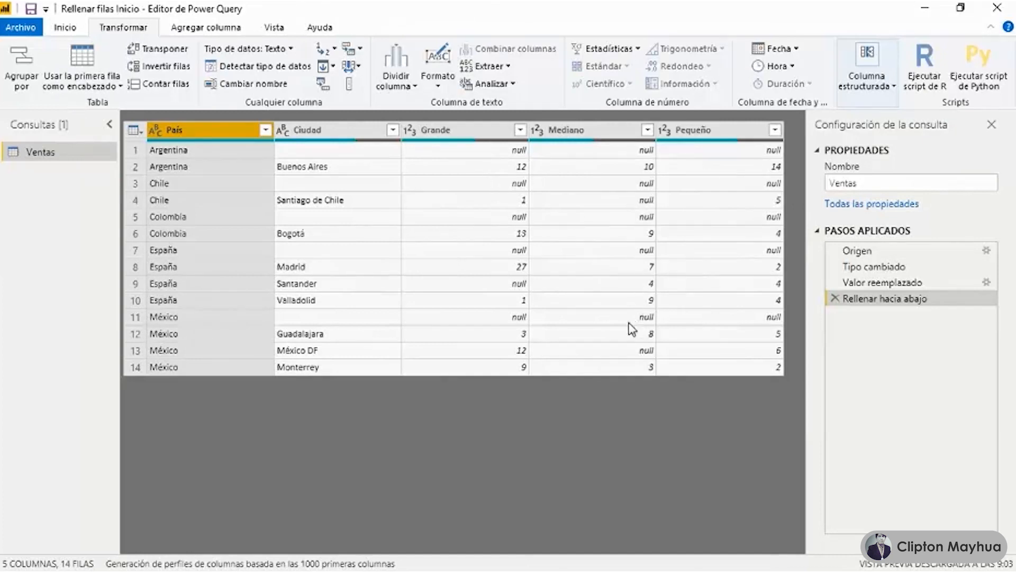
# Filter the Ciudad column to exclude the rows with blank values.
pyautogui.click(393, 131)
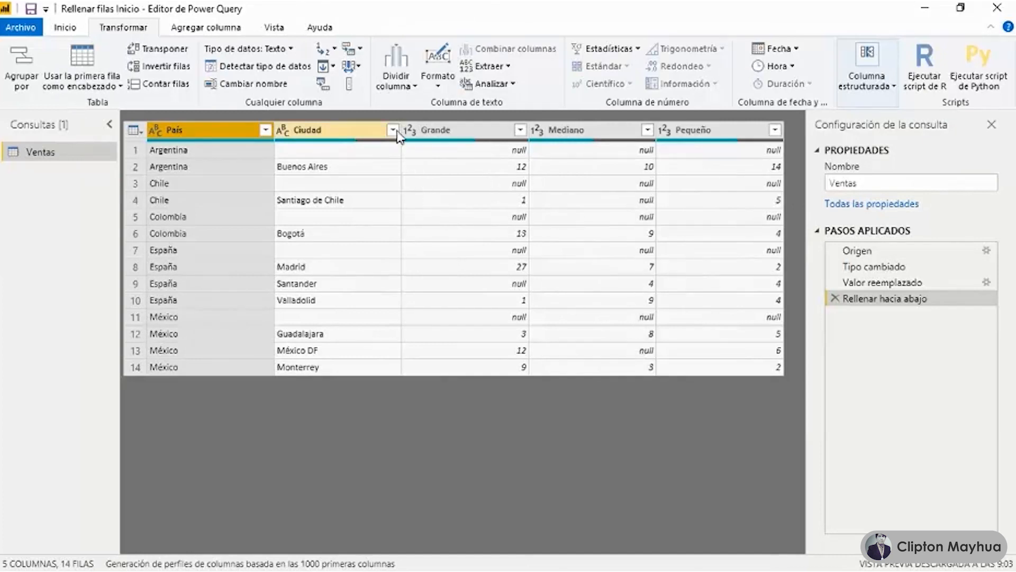
pyautogui.click(170, 316)
pyautogui.click(312, 483)
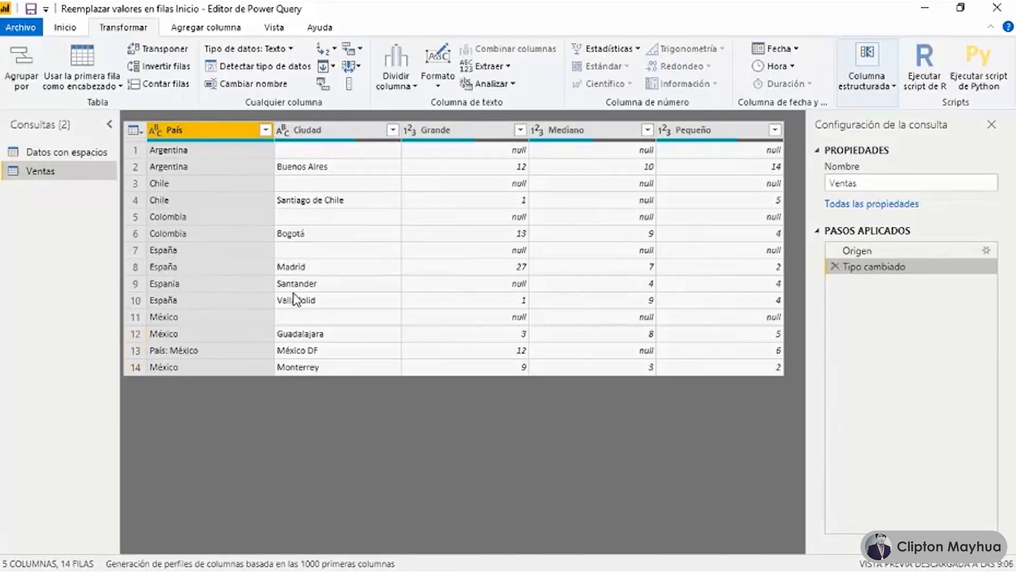
# Replace the value Espania with España in the País column of the Ventas query.
pyautogui.click(202, 288)
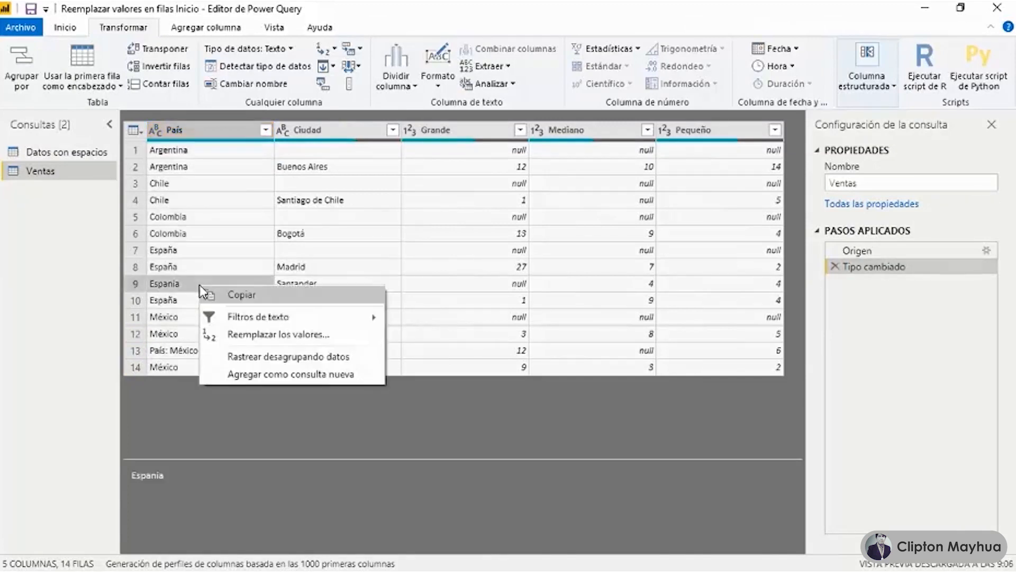
pyautogui.click(243, 335)
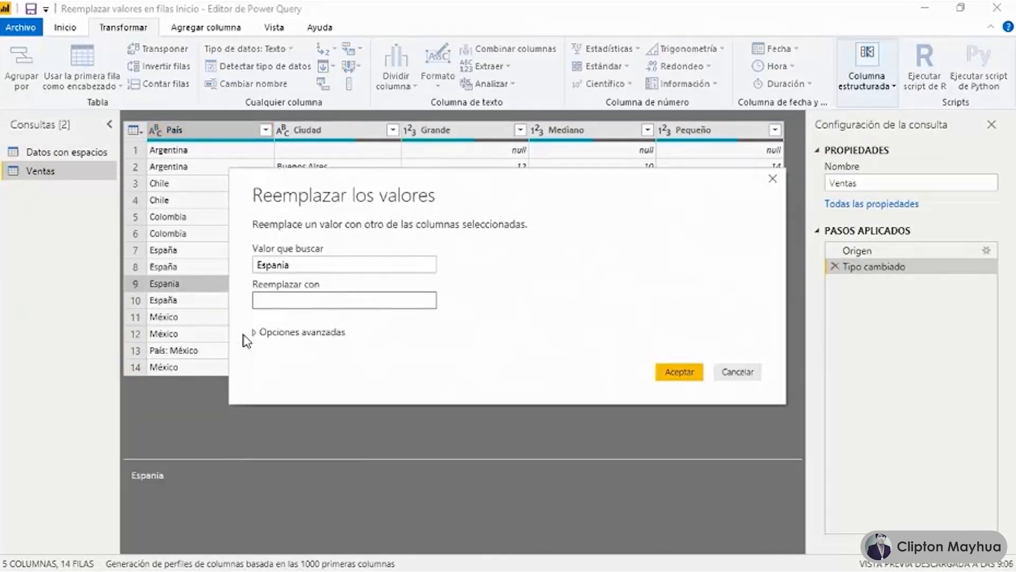
pyautogui.write('España')
pyautogui.click(667, 369)
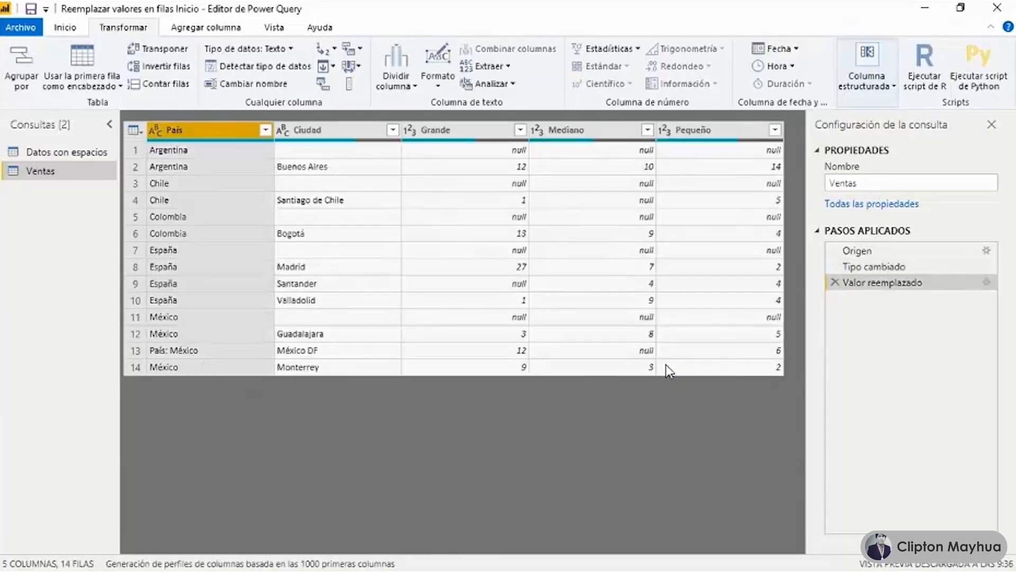
# Remove the prefix "País: " from the País column of the Ventas query by replacing it with an empty value.
pyautogui.click(249, 351)
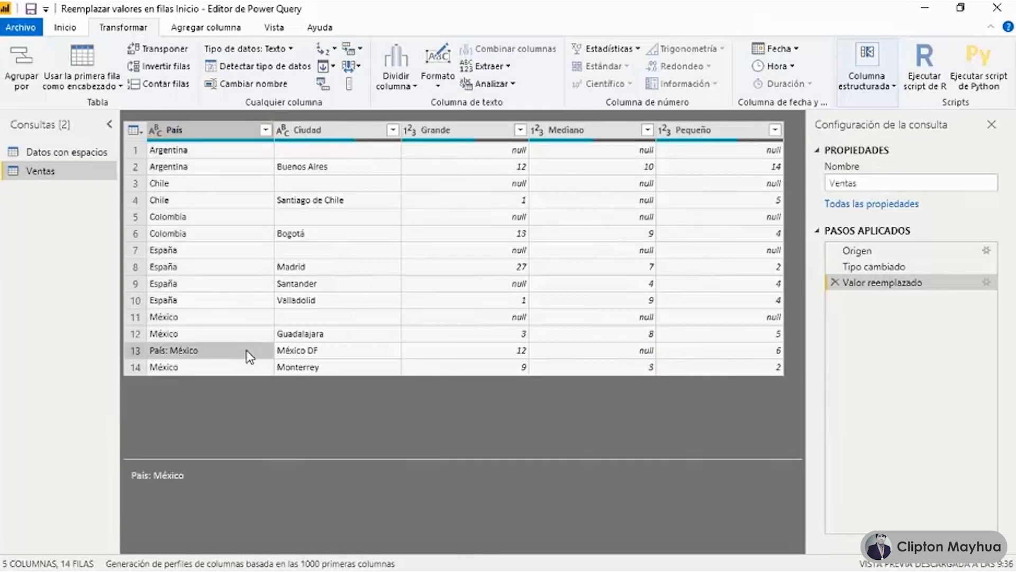
pyautogui.rightClick(246, 351)
pyautogui.click(291, 398)
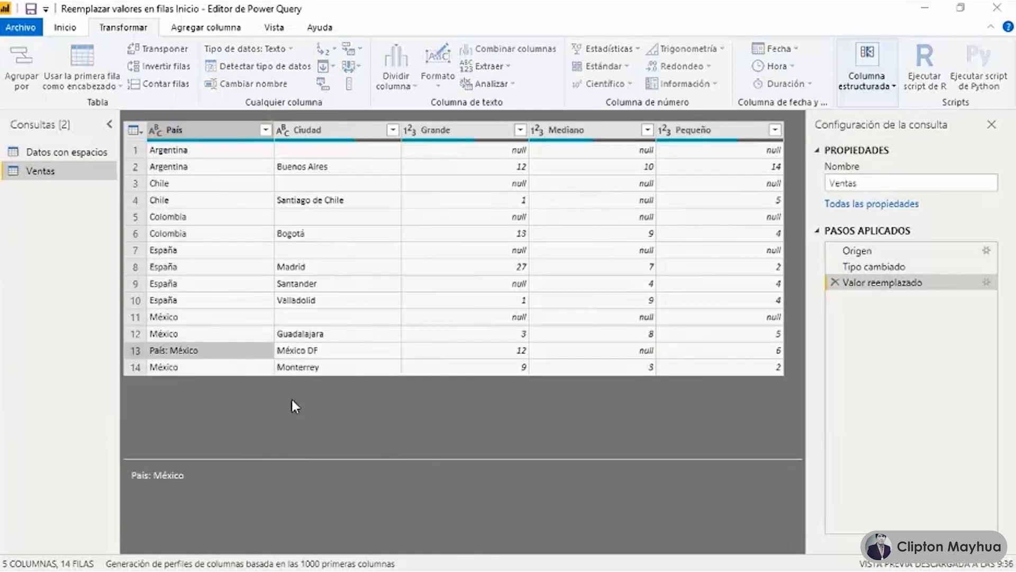
pyautogui.moveTo(279, 265); pyautogui.dragTo(319, 268)
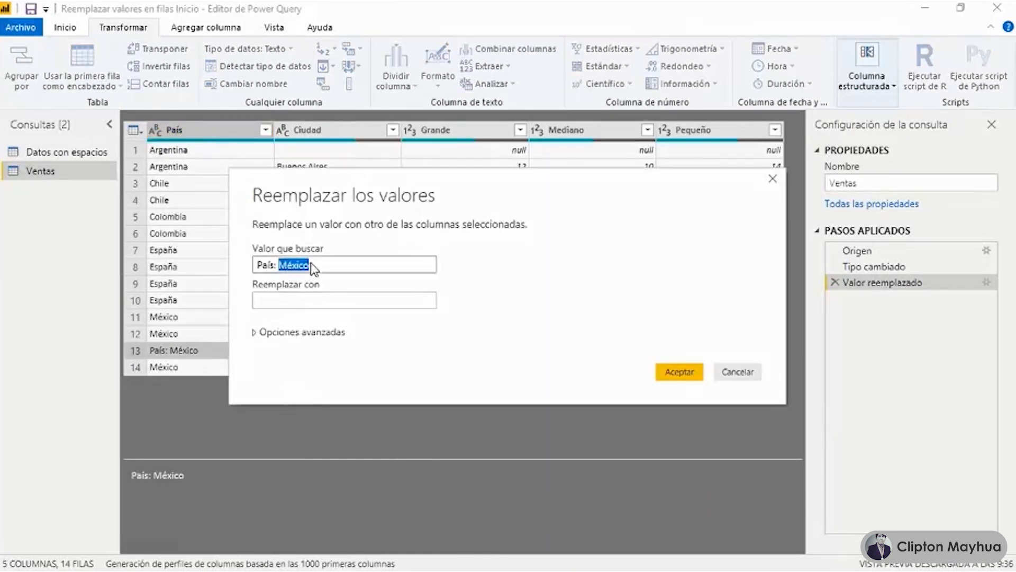
pyautogui.press('BackSpace')
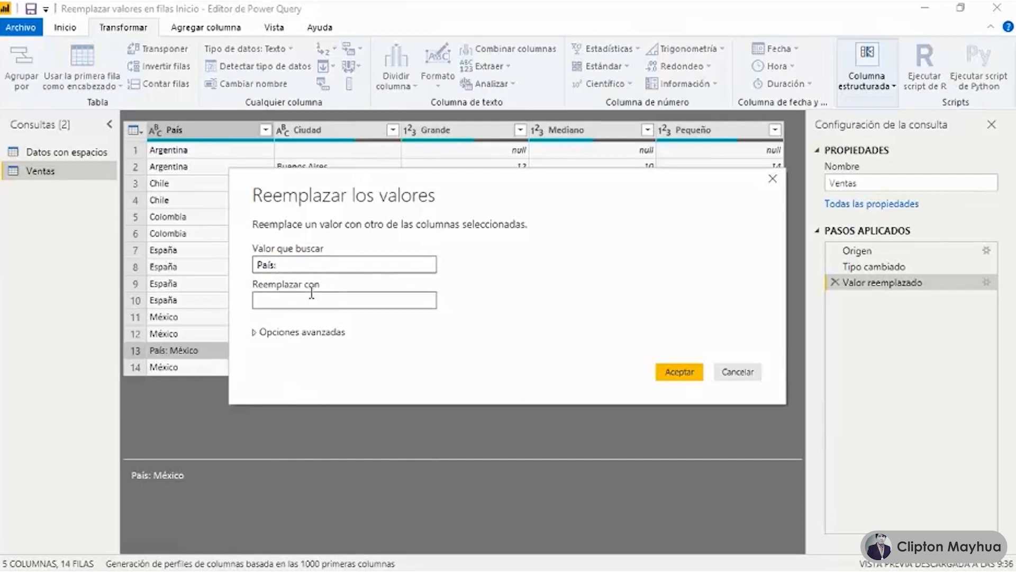
pyautogui.click(678, 374)
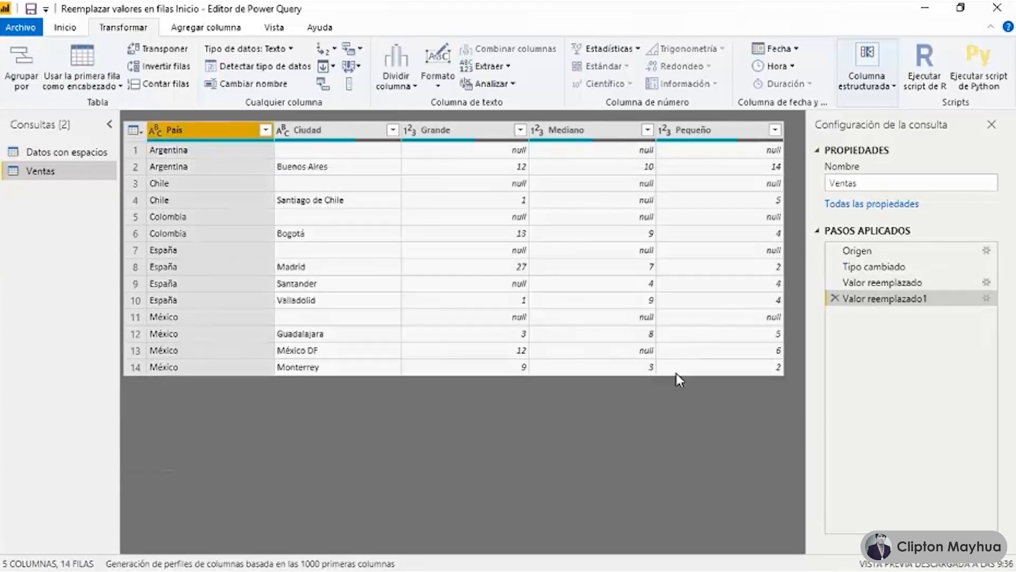
# Check the País column's filter values and filter the Ciudad column to exclude the blank (en blanco) rows.
pyautogui.click(267, 130)
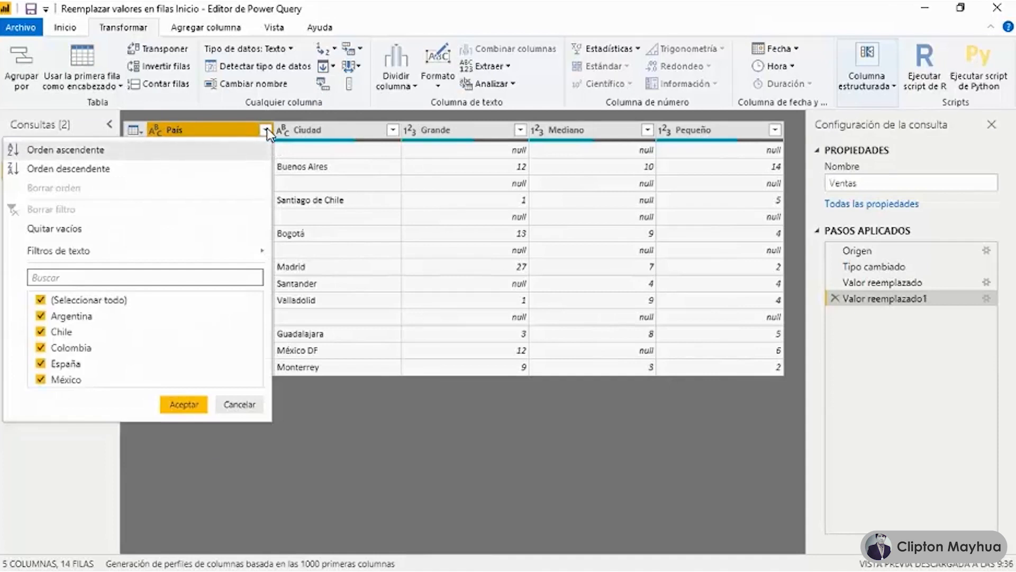
pyautogui.click(331, 135)
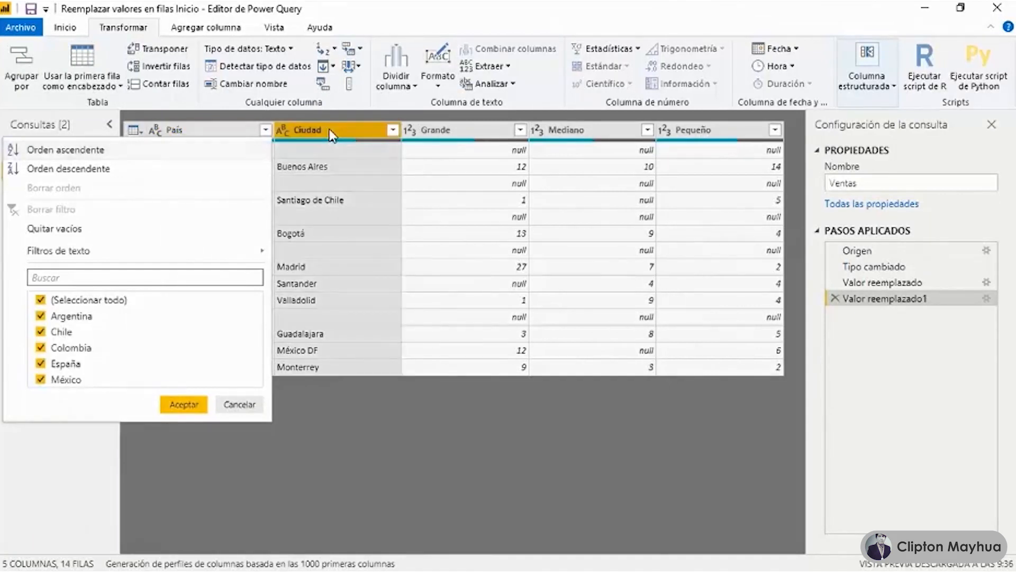
pyautogui.click(392, 130)
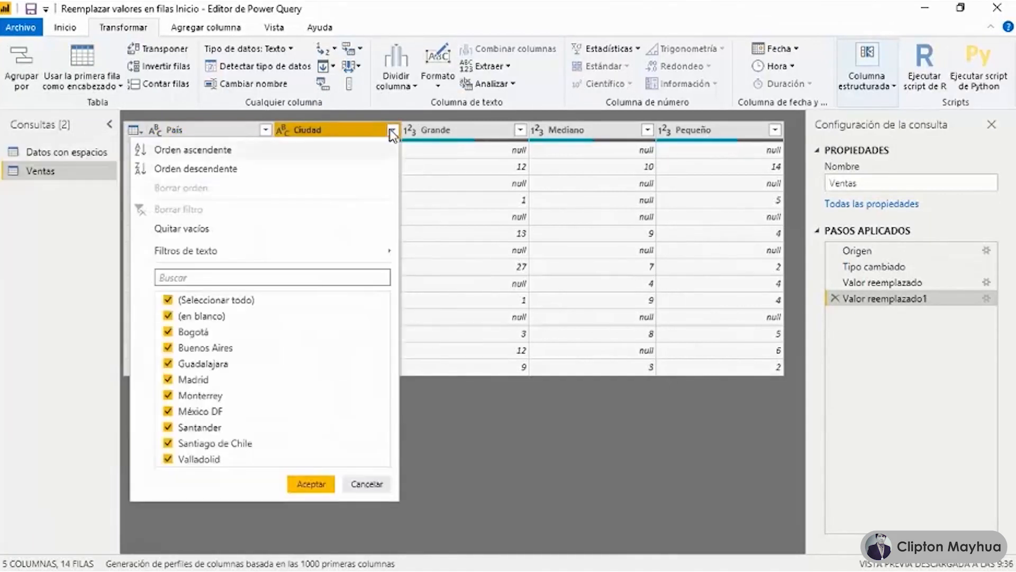
pyautogui.click(168, 316)
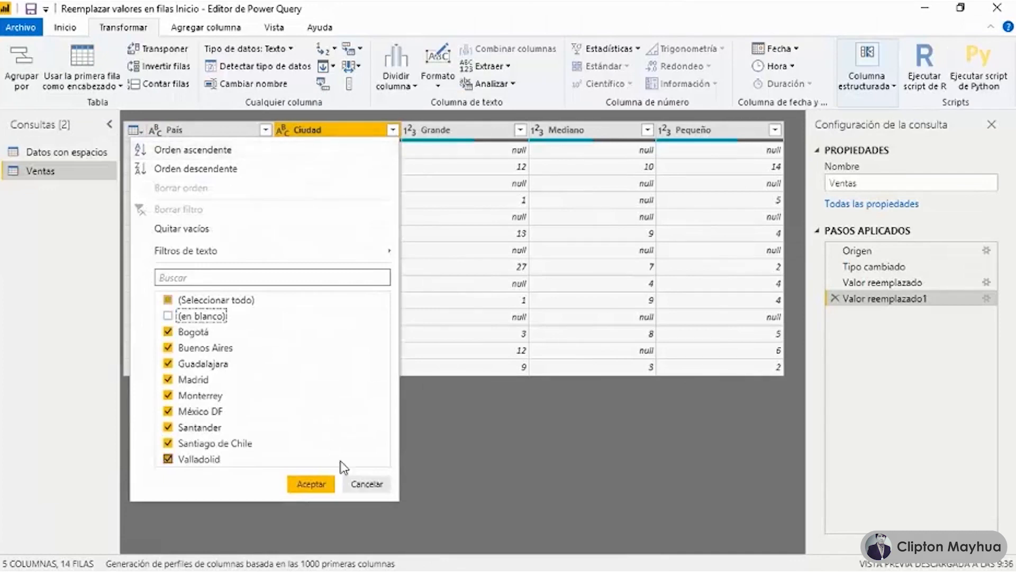
pyautogui.click(311, 484)
# Replace null with 0 in the Grande, Mediano and Pequeño columns of the Ventas query.
pyautogui.click(441, 131)
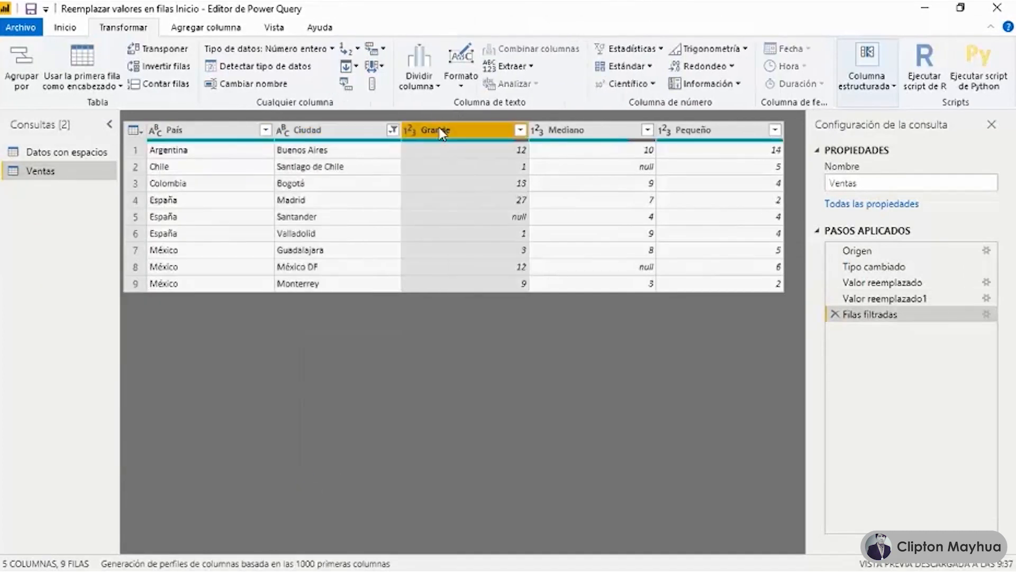
pyautogui.keyDown('shift'); pyautogui.click(741, 132); pyautogui.keyUp('shift')
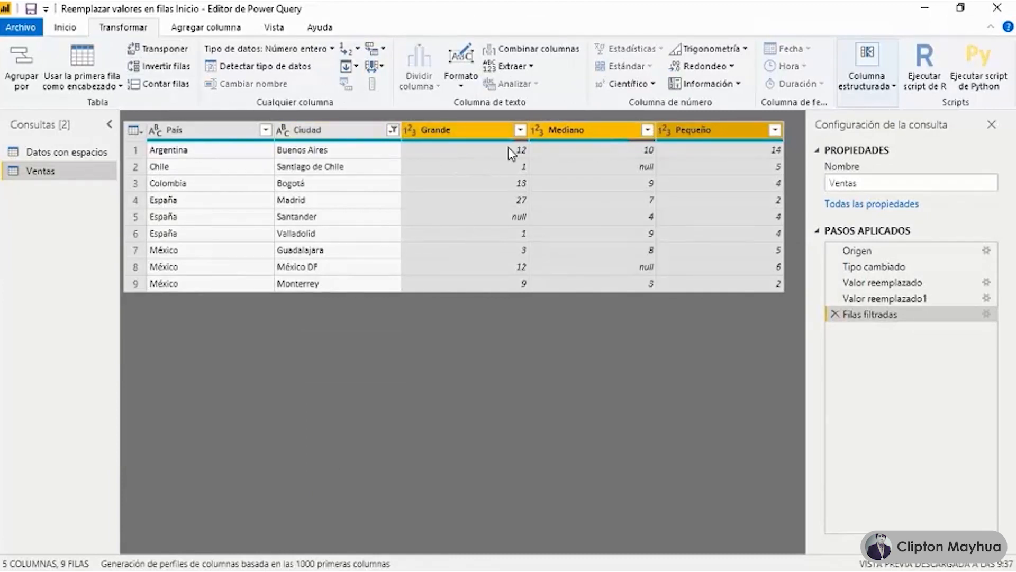
pyautogui.rightClick(477, 127)
pyautogui.click(538, 253)
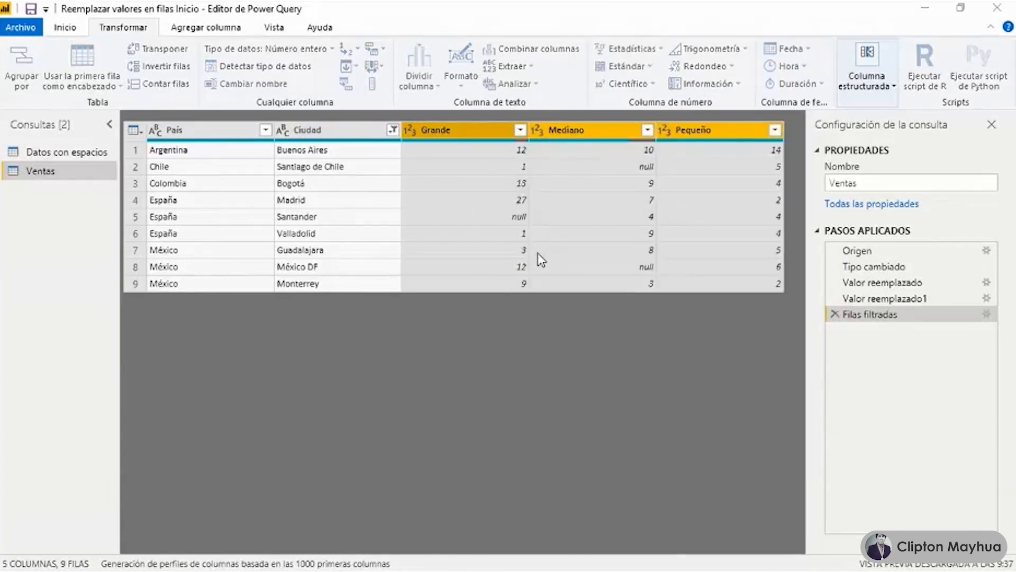
pyautogui.write('null')
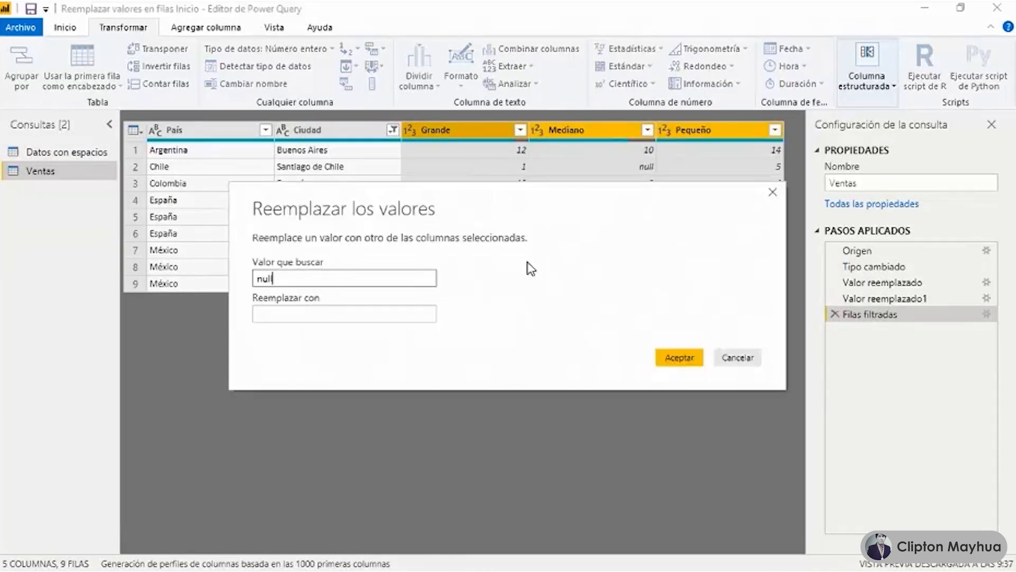
pyautogui.click(435, 314)
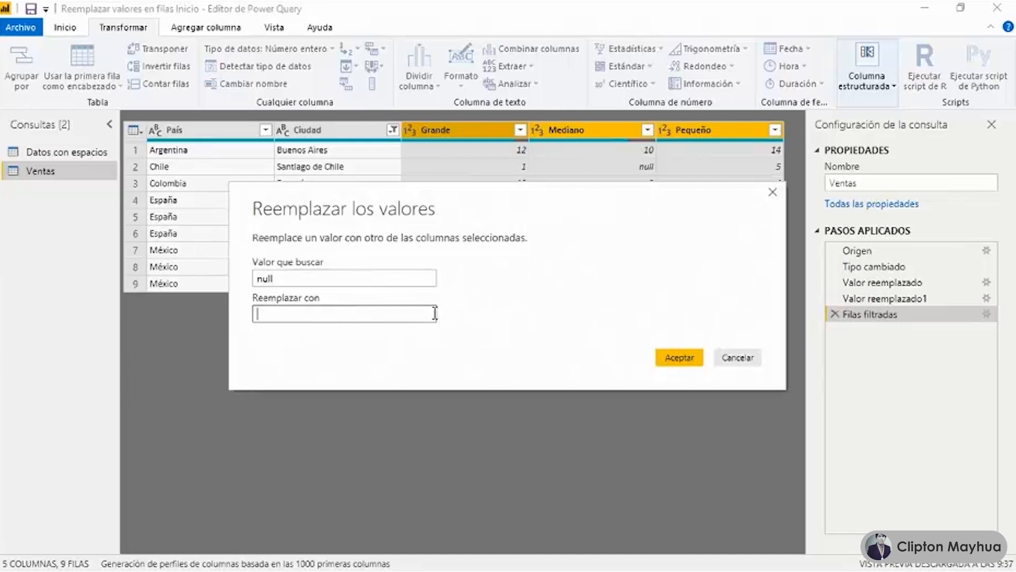
pyautogui.write('0')
pyautogui.click(681, 358)
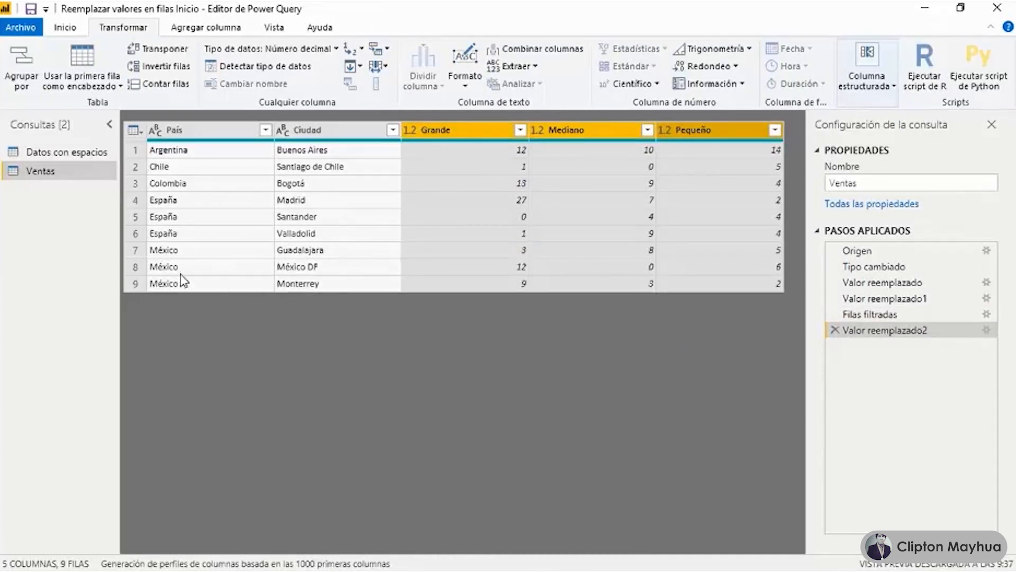
# Try to convert the Rojo column of the Datos con espacios query to whole number (Número entero) and delete that type change.
pyautogui.click(83, 157)
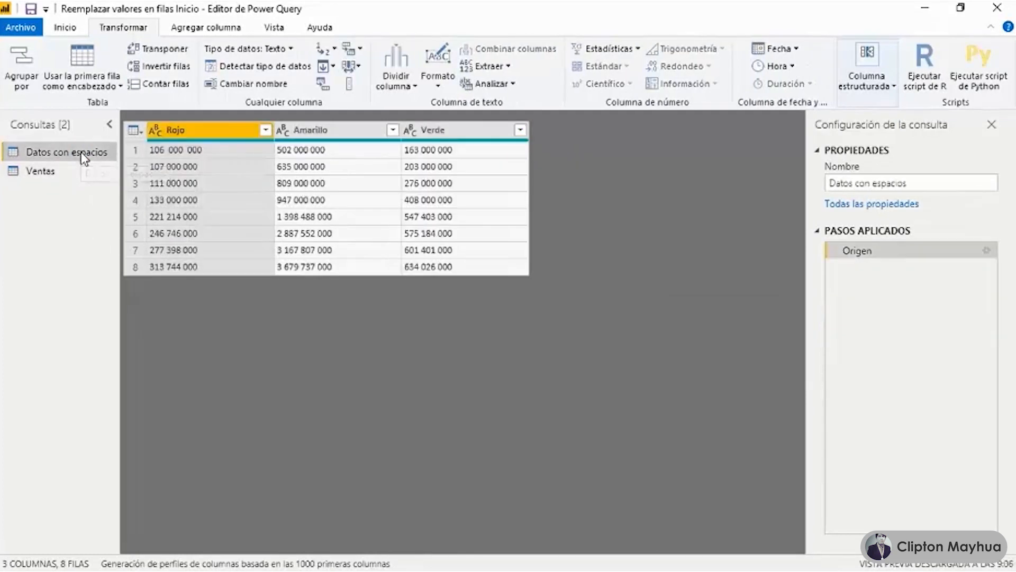
pyautogui.click(156, 129)
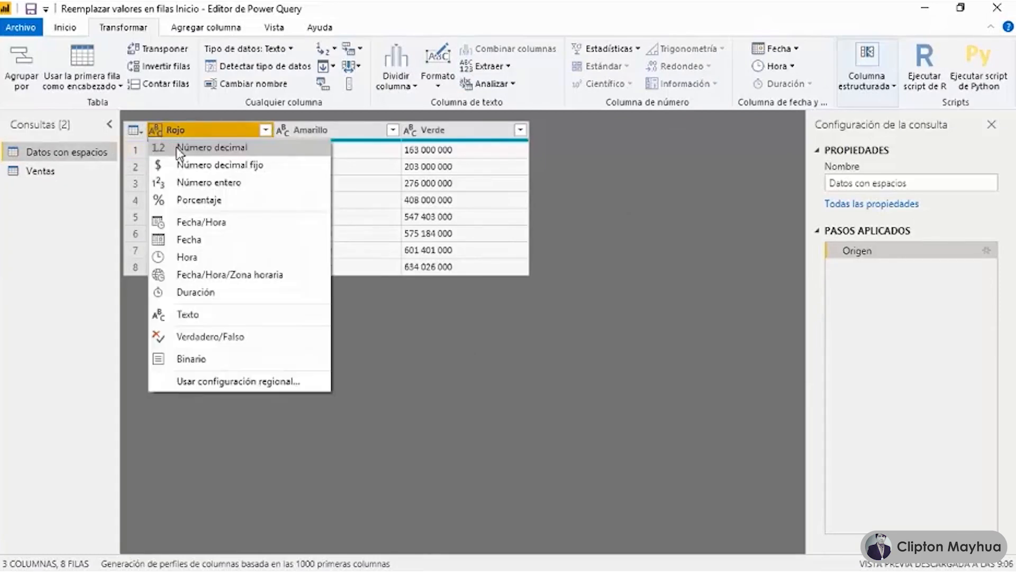
pyautogui.click(192, 183)
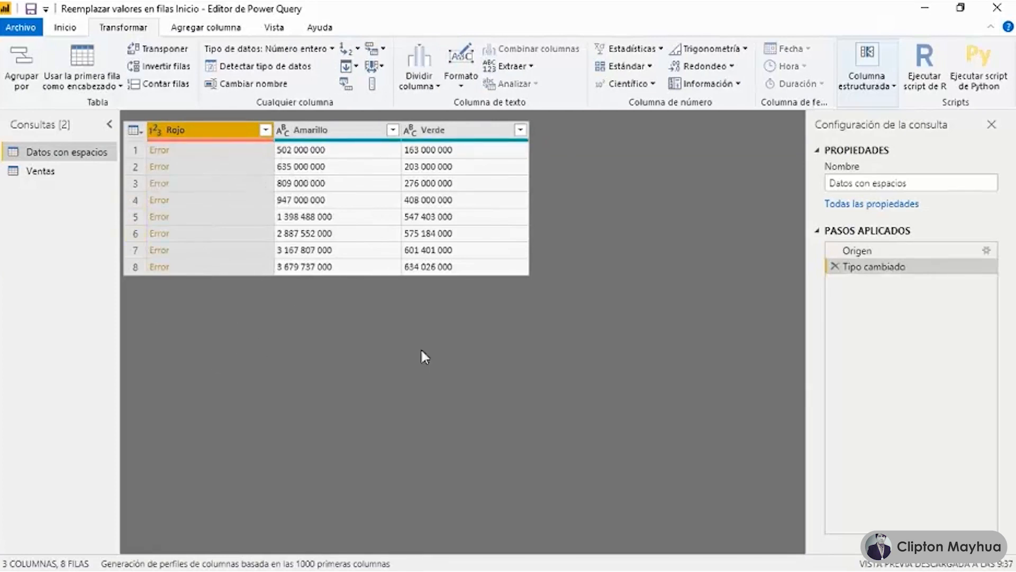
pyautogui.click(835, 266)
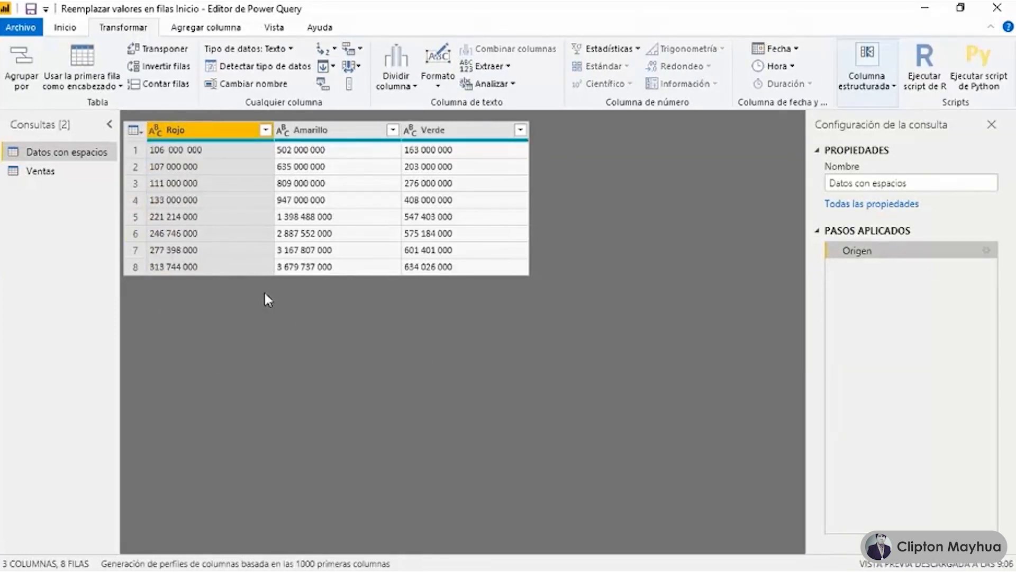
# Replace the ordinary spaces with an empty value in the Rojo, Amarillo and Verde columns.
pyautogui.keyDown('shift'); pyautogui.click(451, 132); pyautogui.keyUp('shift')
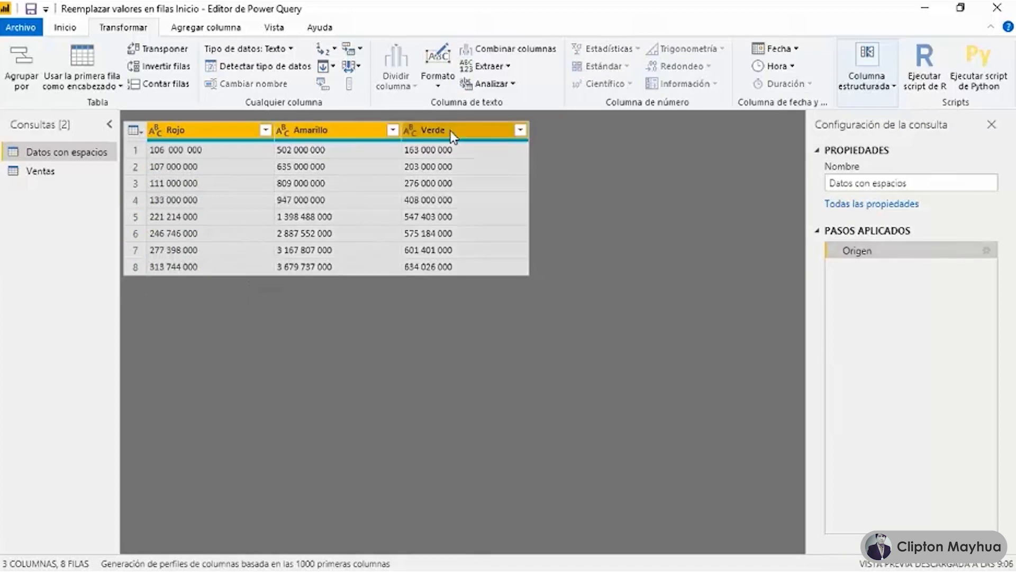
pyautogui.rightClick(206, 135)
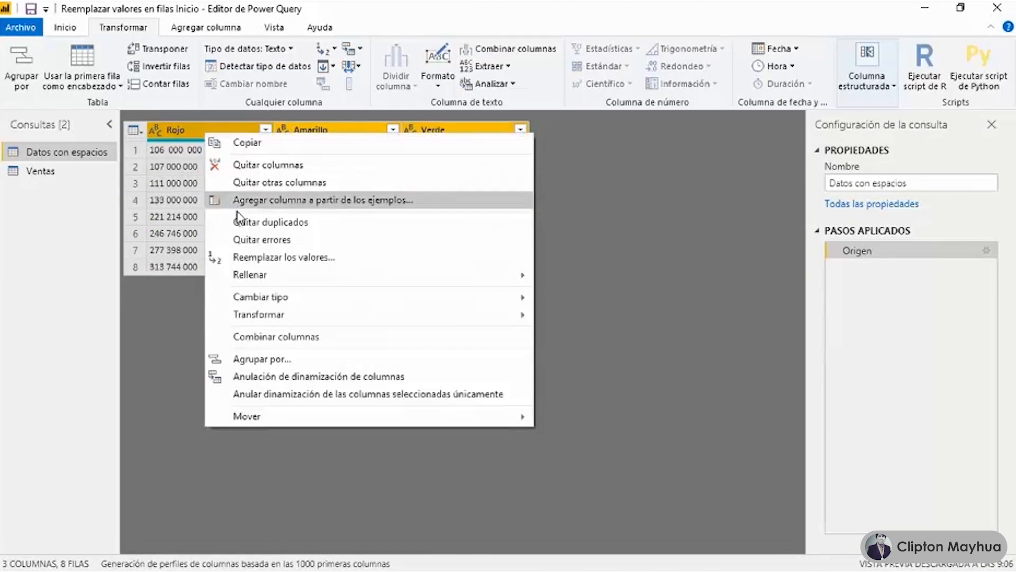
pyautogui.click(249, 257)
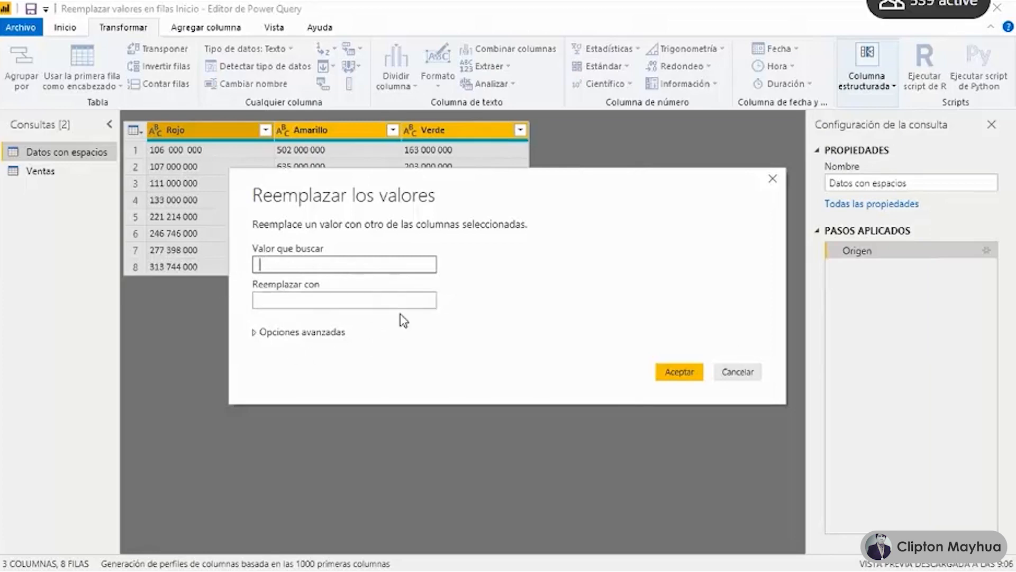
pyautogui.click(679, 372)
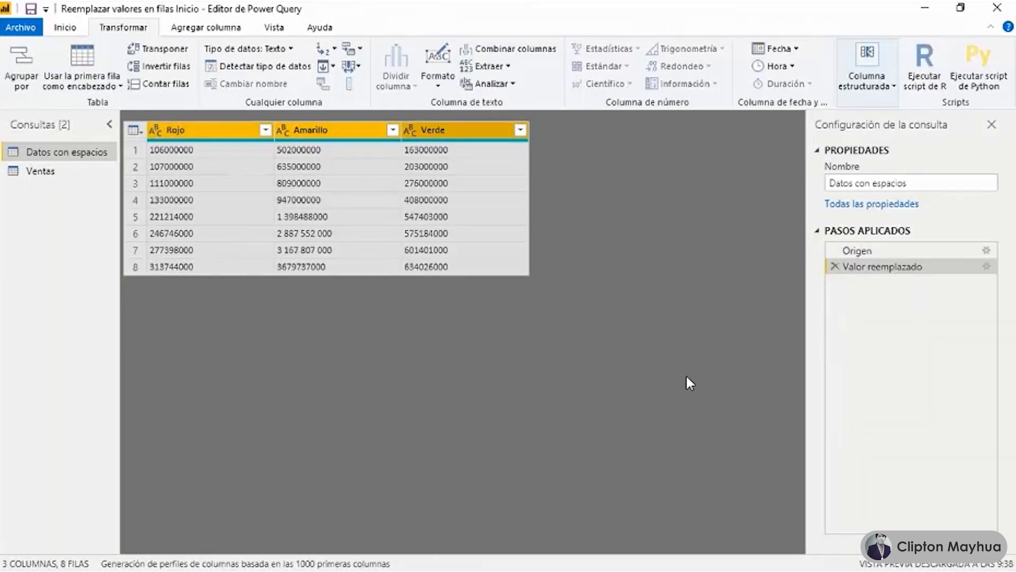
# Remove the non-breaking spaces from the Amarillo column by replacing the special character #(00A0) with an empty value.
pyautogui.click(345, 217)
pyautogui.rightClick(345, 220)
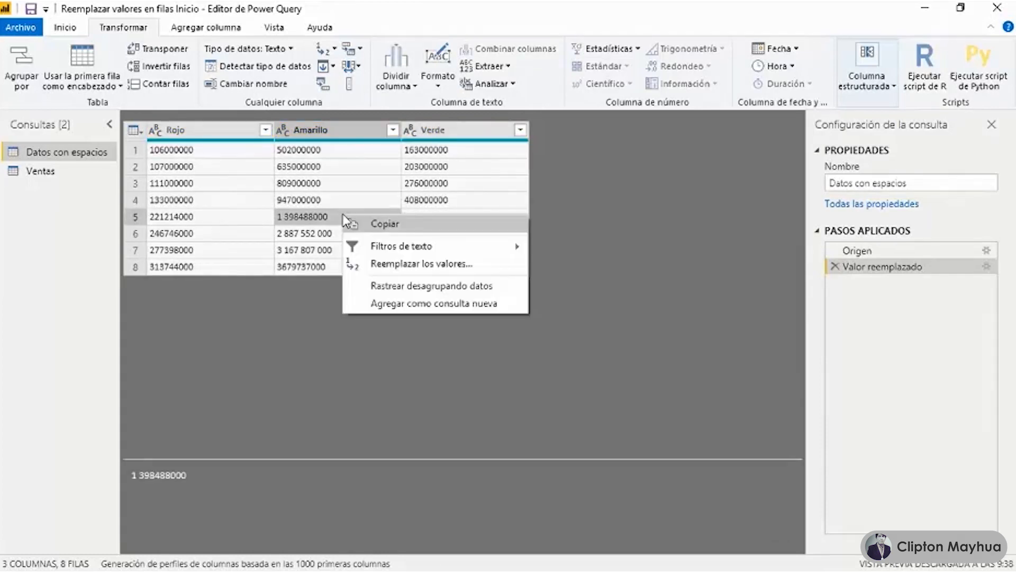
pyautogui.click(381, 264)
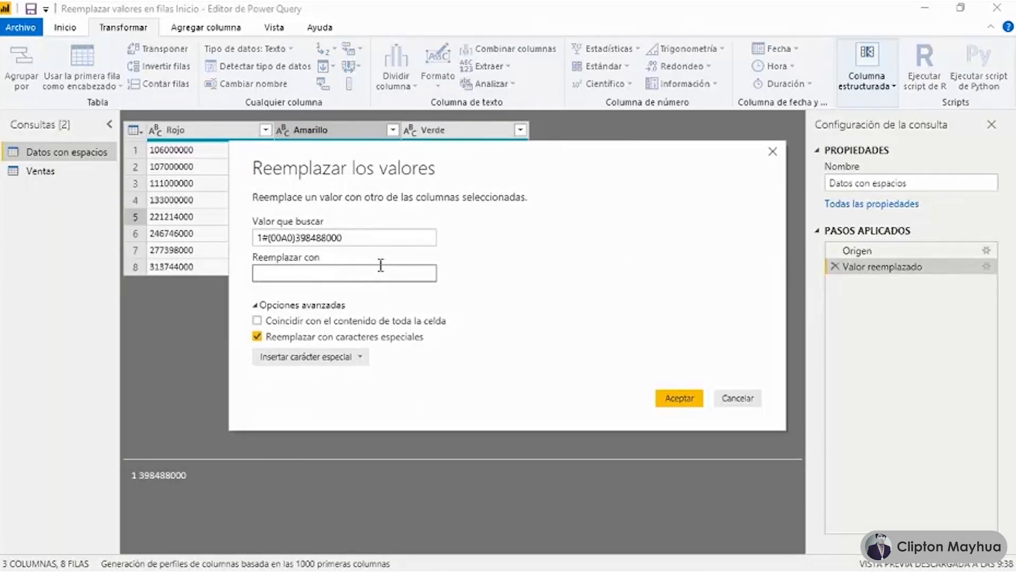
pyautogui.click(380, 237)
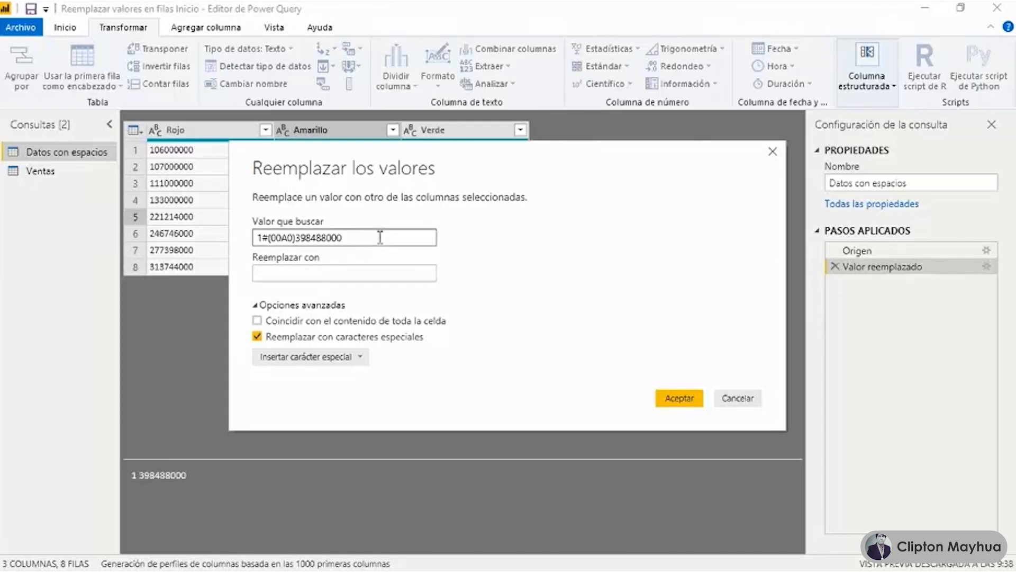
pyautogui.press('BackSpace')
pyautogui.press('BackSpace')
pyautogui.press('BackSpace')
pyautogui.press('BackSpace')
pyautogui.press('BackSpace')
pyautogui.press('BackSpace')
pyautogui.press('BackSpace')
pyautogui.press('BackSpace')
pyautogui.press('BackSpace')
pyautogui.click(263, 237)
pyautogui.press('BackSpace')
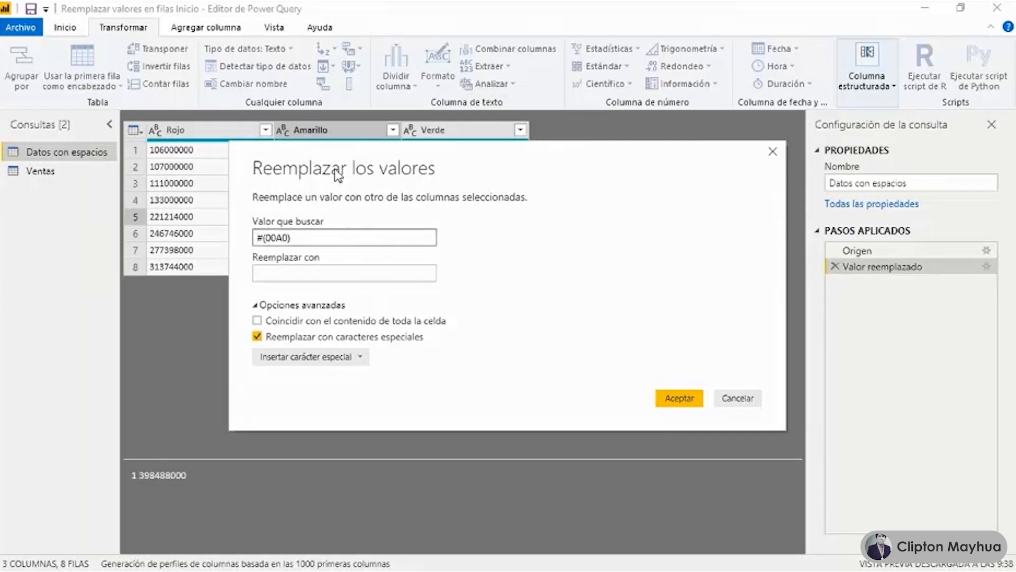
pyautogui.moveTo(348, 146); pyautogui.dragTo(488, 136)
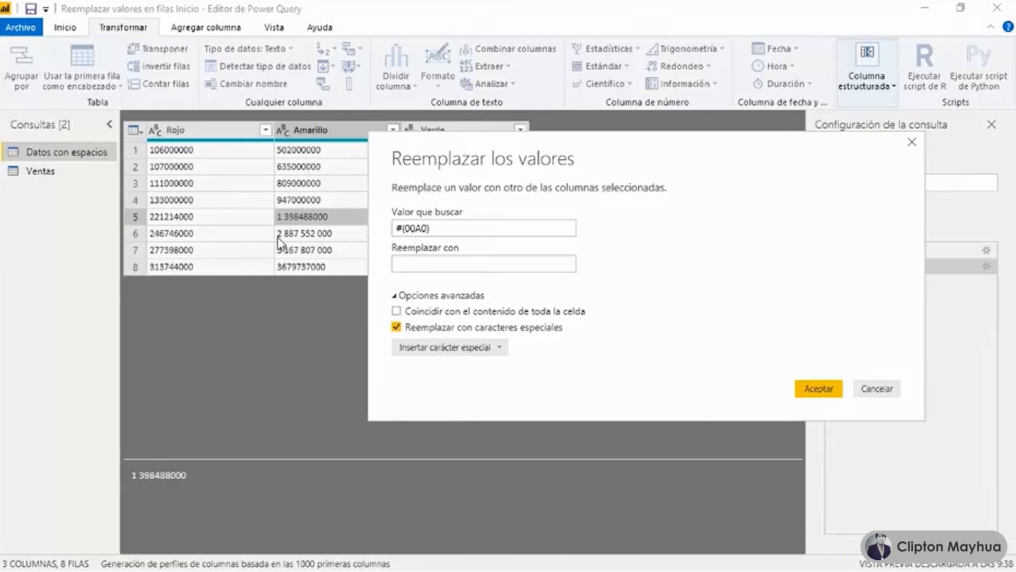
pyautogui.click(819, 389)
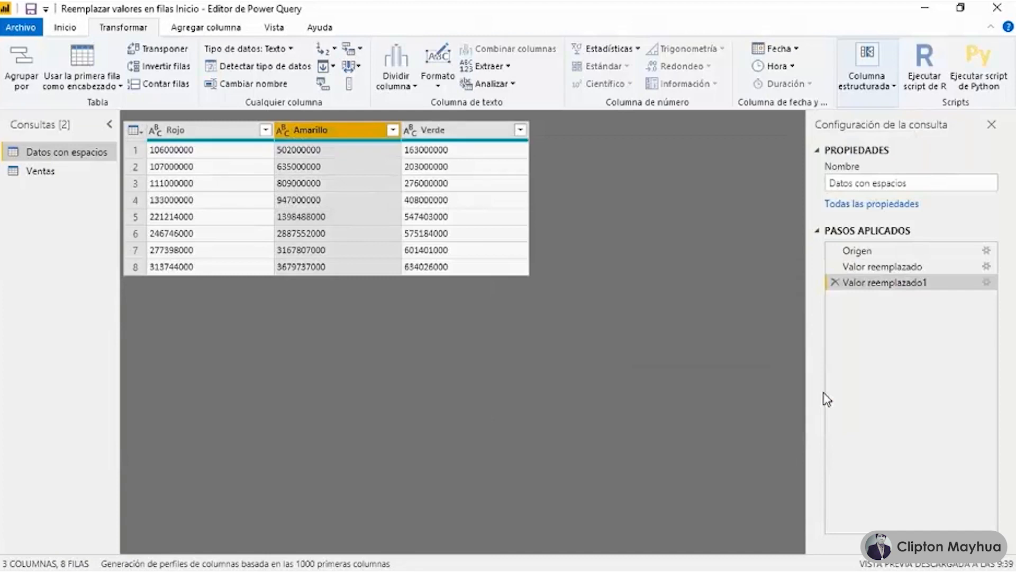
# Automatically detect the data type of the Rojo, Amarillo and Verde columns.
pyautogui.click(207, 133)
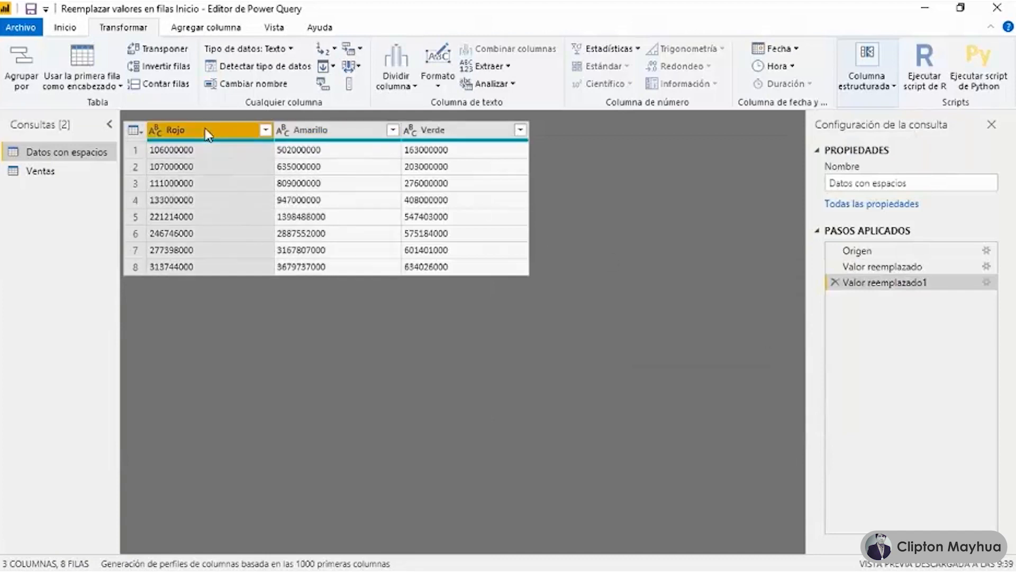
pyautogui.keyDown('shift'); pyautogui.click(456, 136); pyautogui.keyUp('shift')
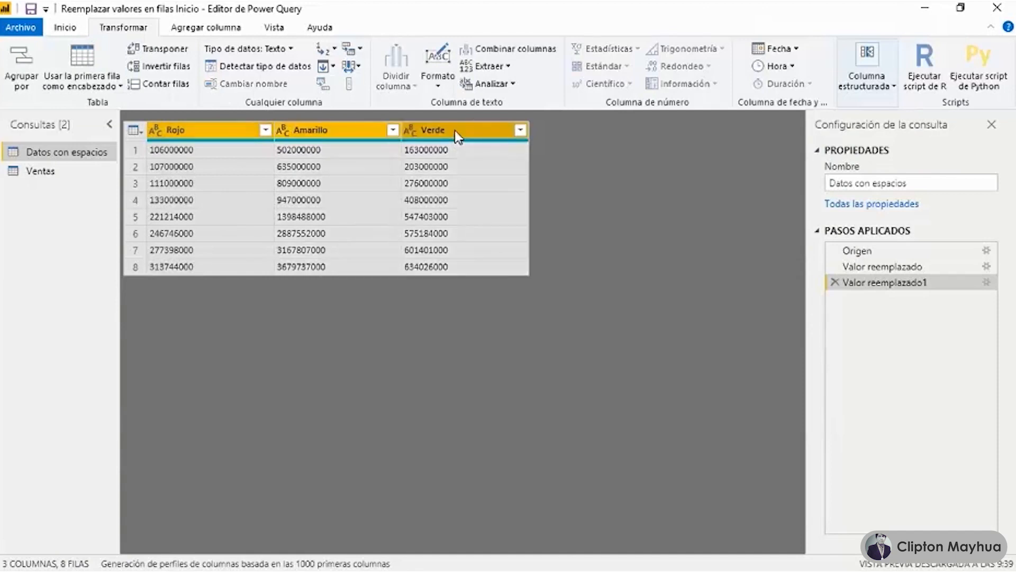
pyautogui.click(239, 67)
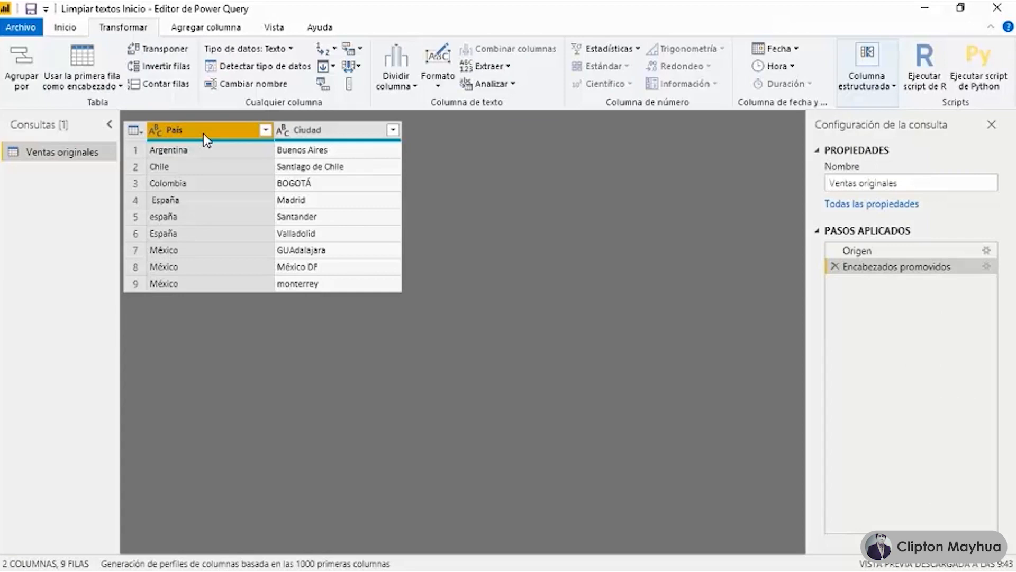
# Examine the País filter values of the Ventas originales query without filtering, and select both the País and Ciudad columns.
pyautogui.click(266, 131)
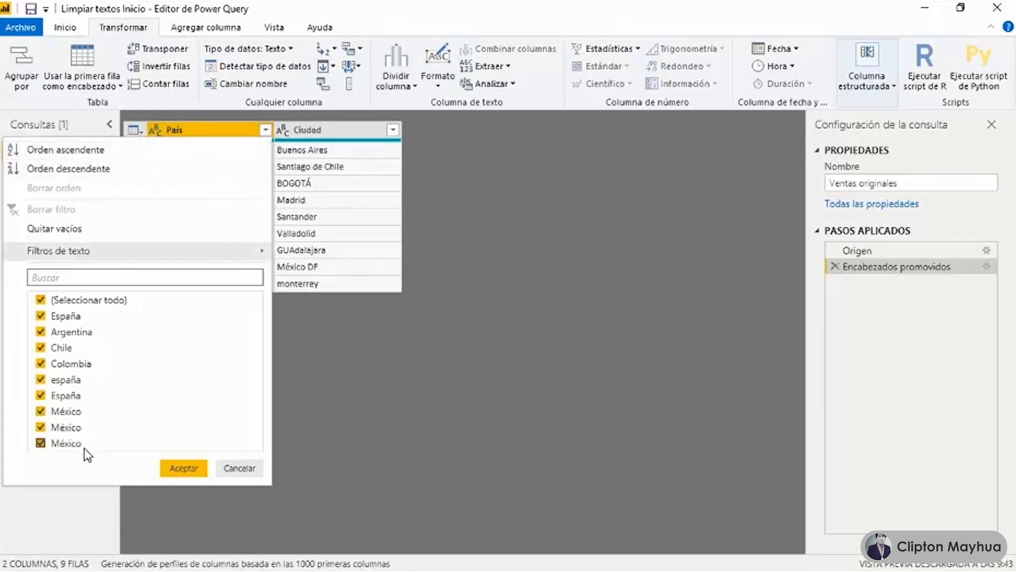
pyautogui.click(239, 468)
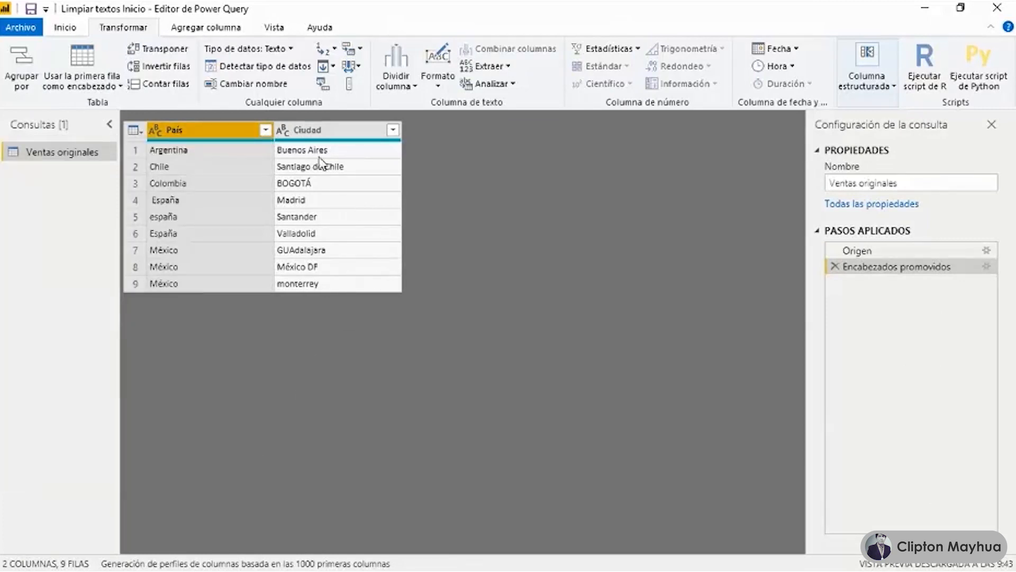
pyautogui.keyDown('ctrl'); pyautogui.click(331, 136); pyautogui.keyUp('ctrl')
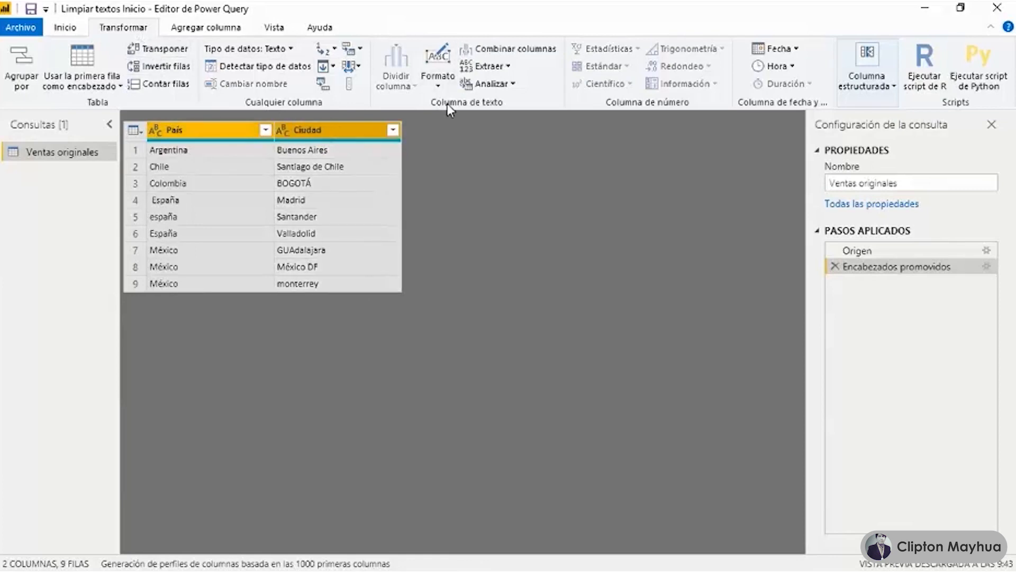
# Capitalize each word in the País and Ciudad columns and trim their leading and trailing spaces.
pyautogui.click(439, 64)
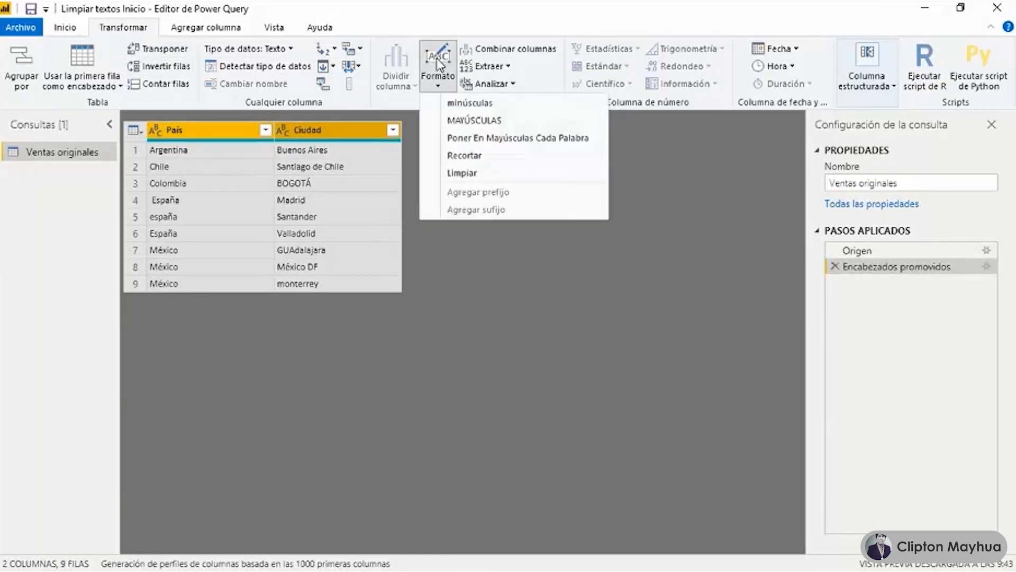
pyautogui.click(473, 139)
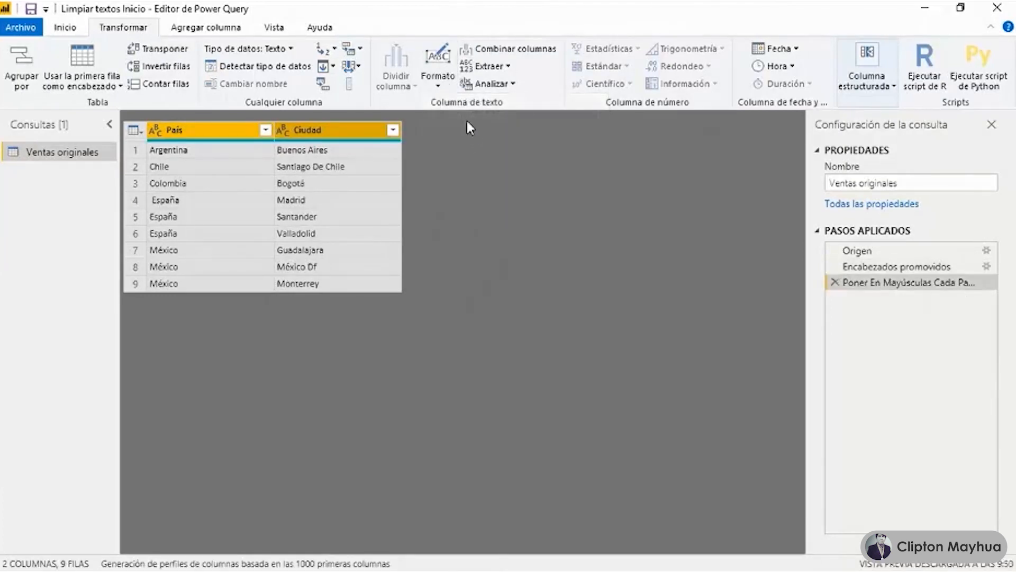
pyautogui.click(447, 88)
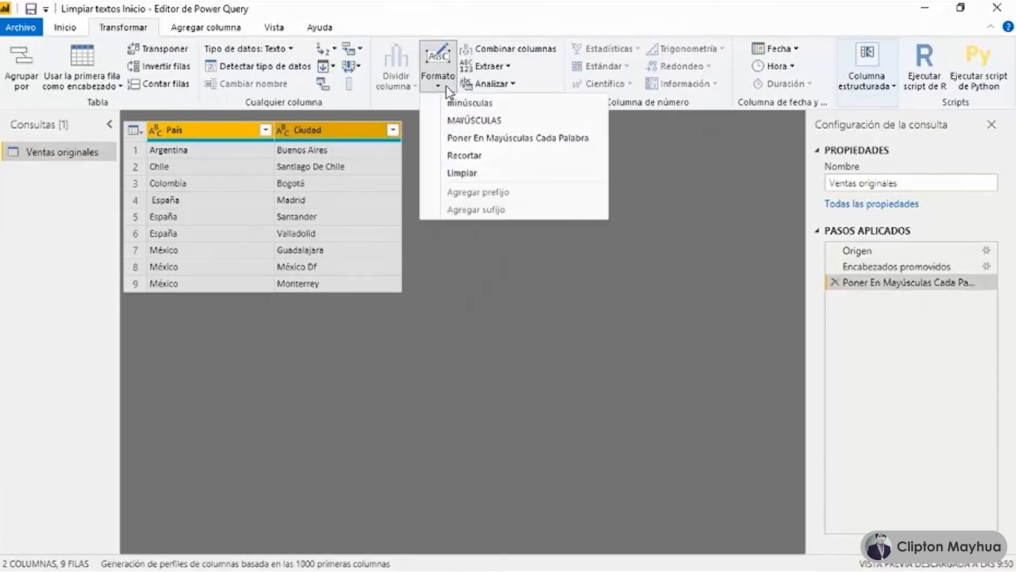
pyautogui.click(468, 157)
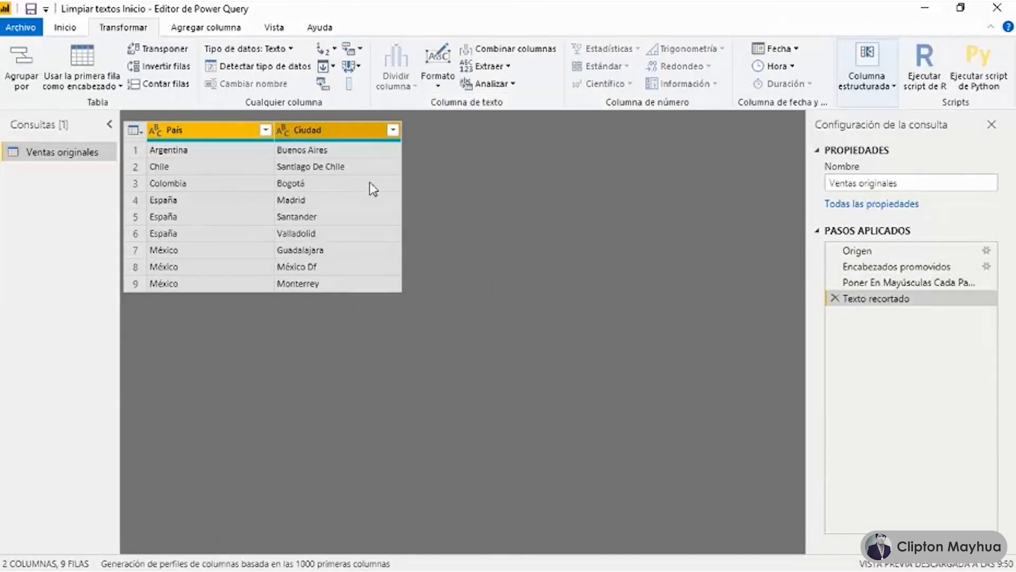
# Examine the filter values of the País and Ciudad columns without applying a filter.
pyautogui.click(267, 131)
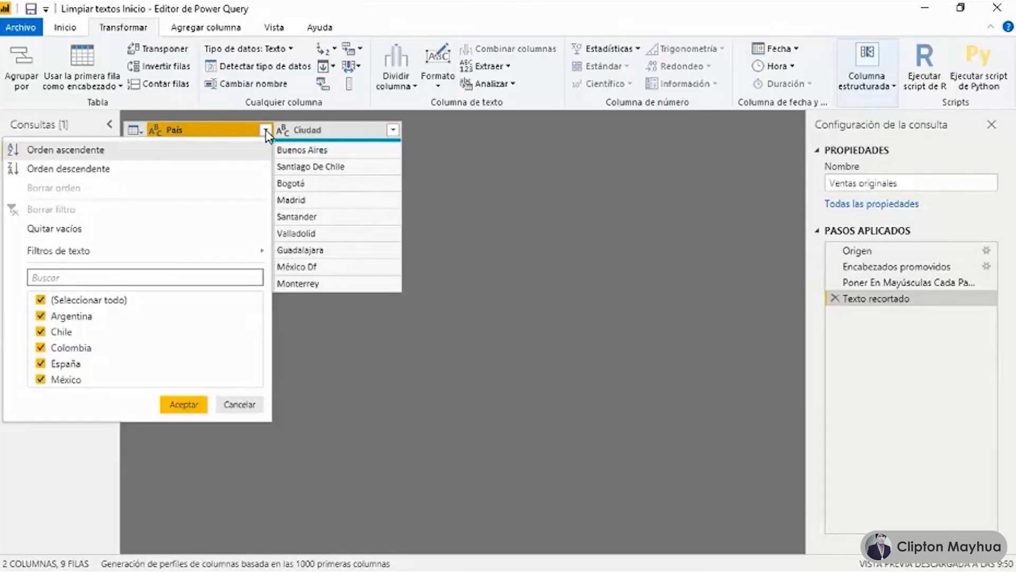
pyautogui.click(242, 404)
pyautogui.click(393, 130)
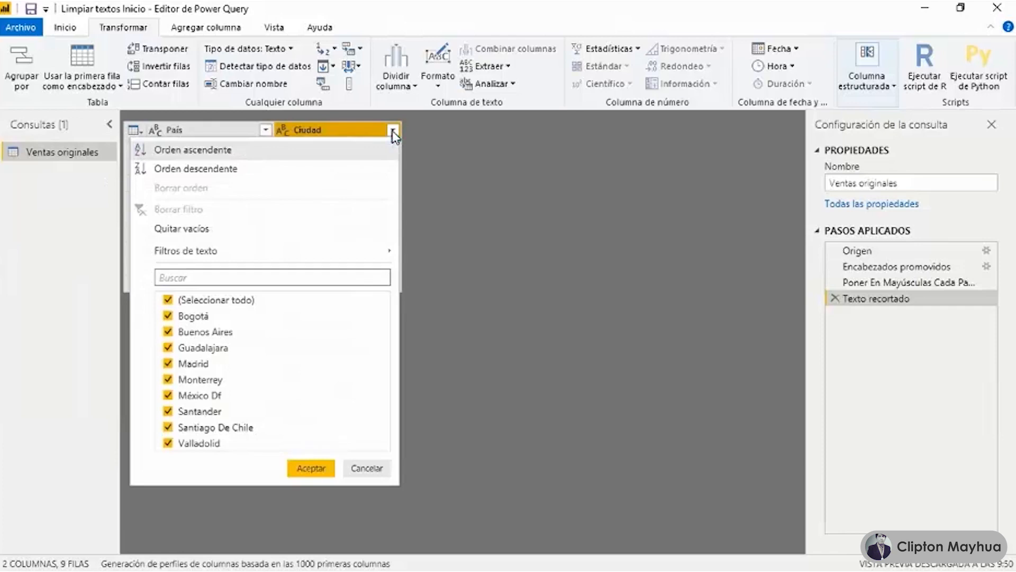
pyautogui.click(367, 464)
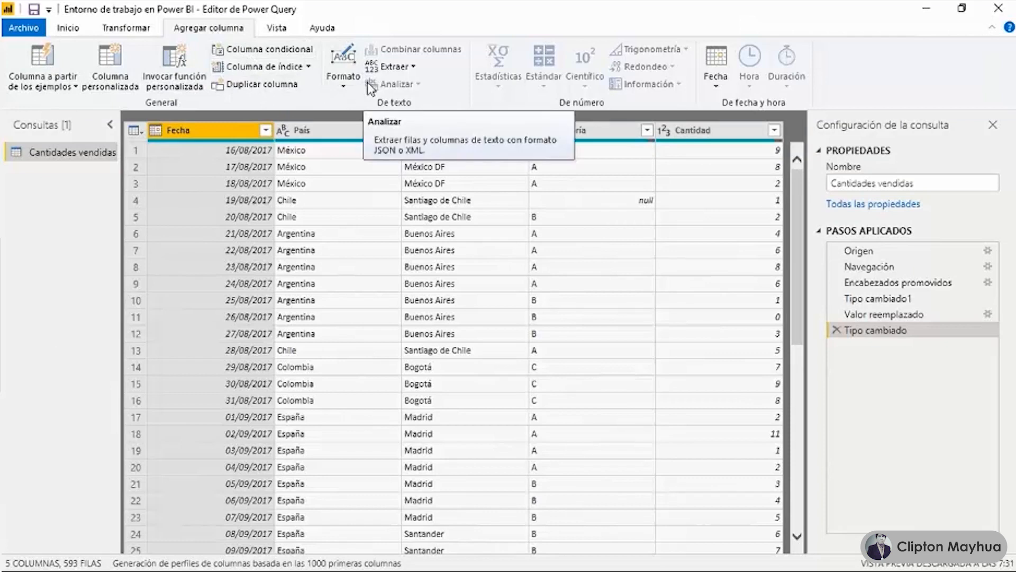
# Examine the column from examples, custom column and conditional column dialogs for the Cantidades vendidas query without adding a column.
pyautogui.click(39, 55)
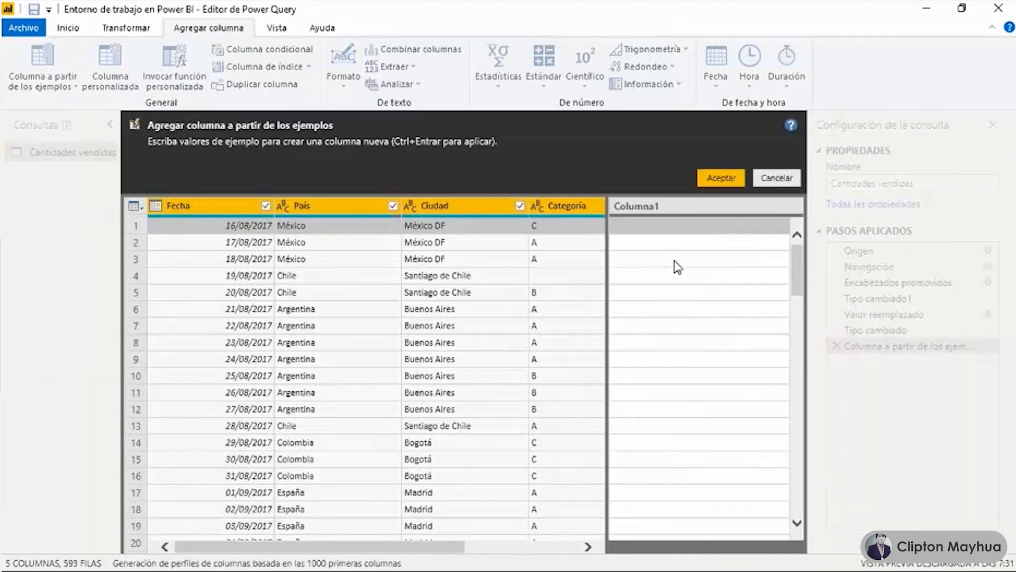
pyautogui.click(765, 185)
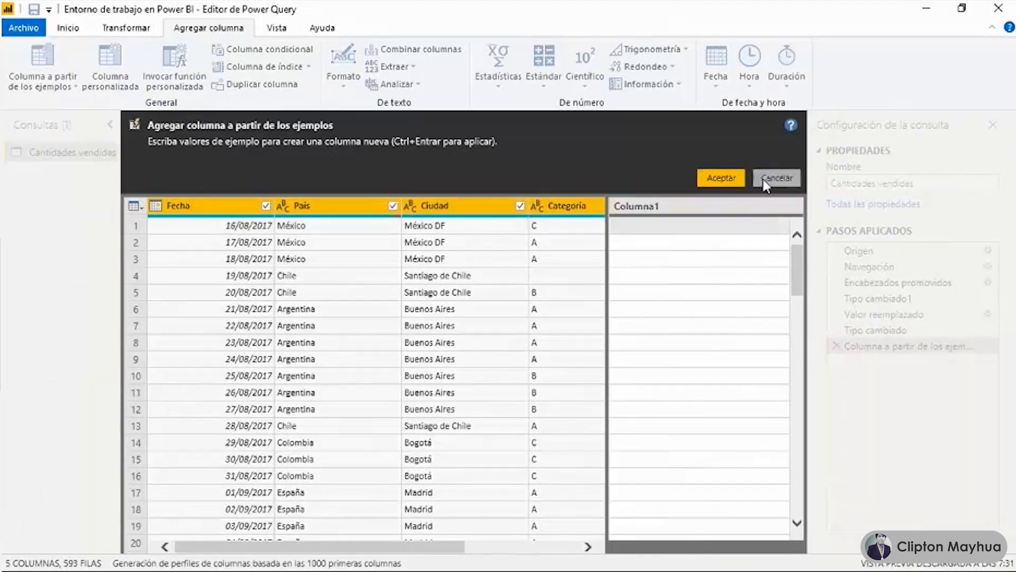
pyautogui.click(110, 58)
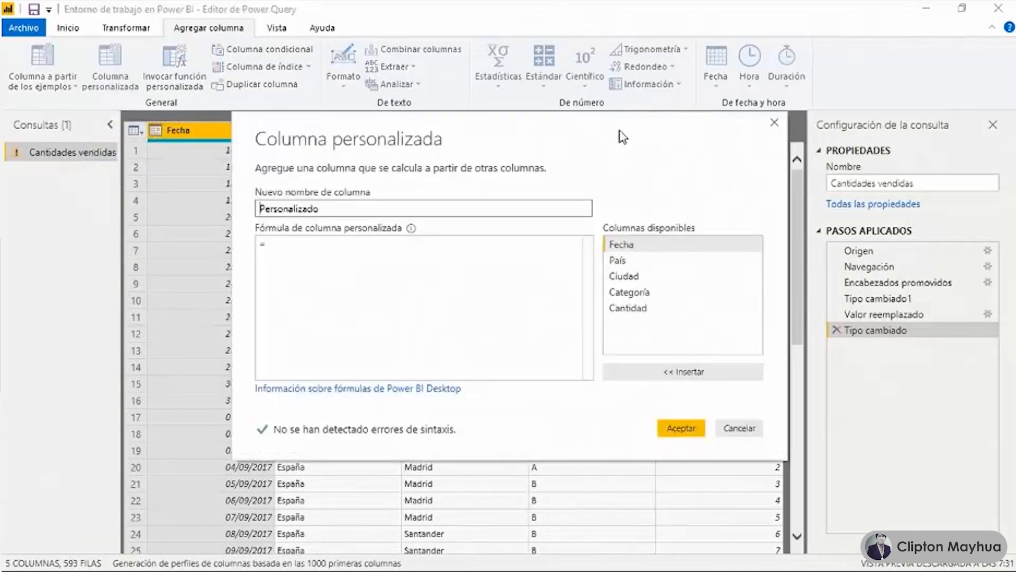
pyautogui.click(774, 123)
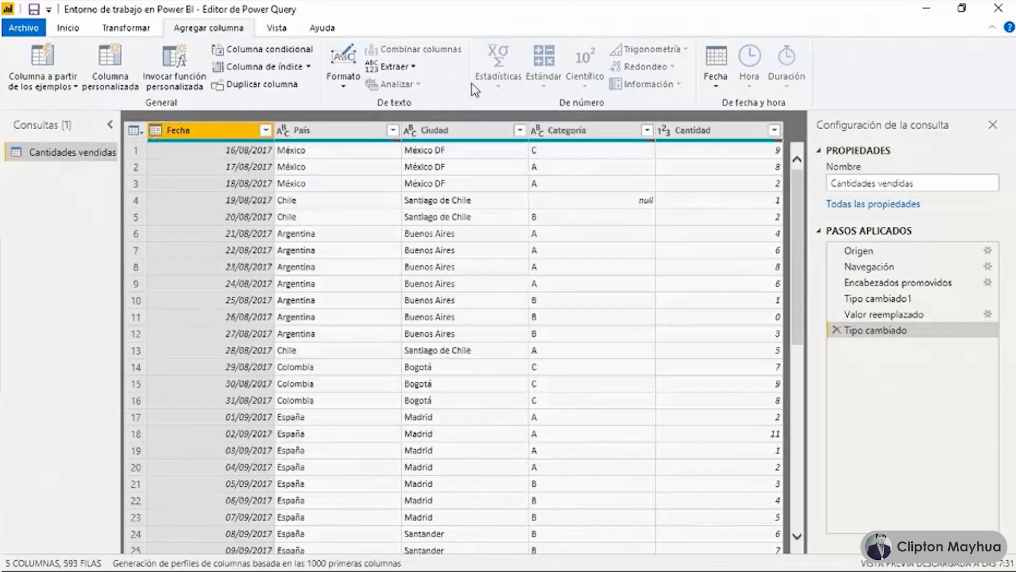
pyautogui.click(280, 51)
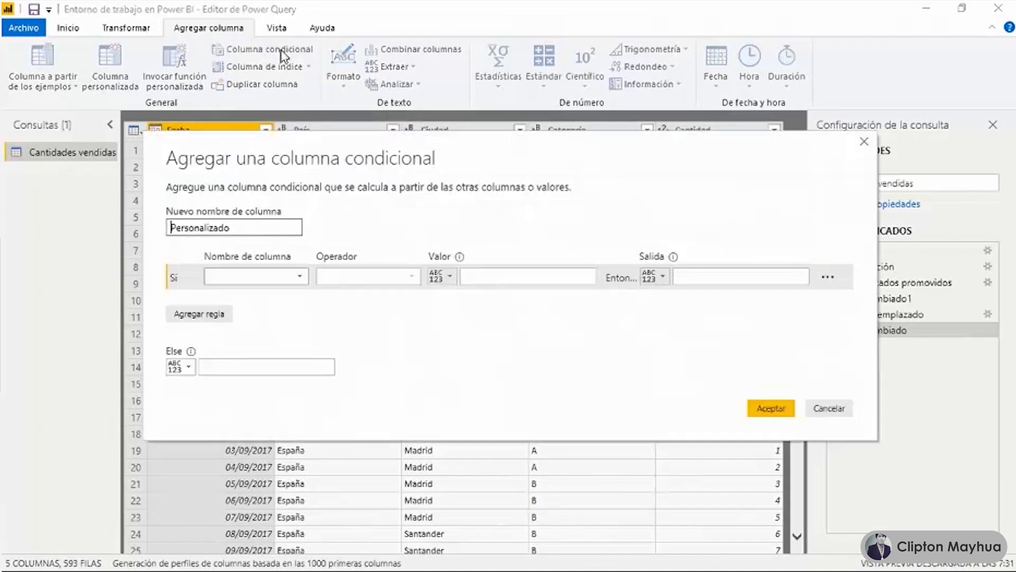
pyautogui.click(450, 278)
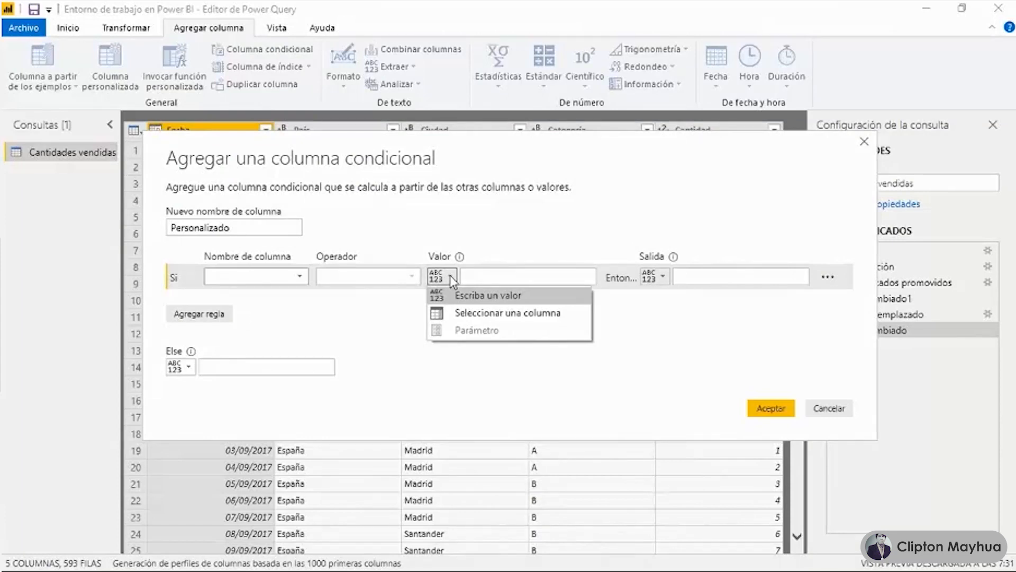
pyautogui.click(829, 409)
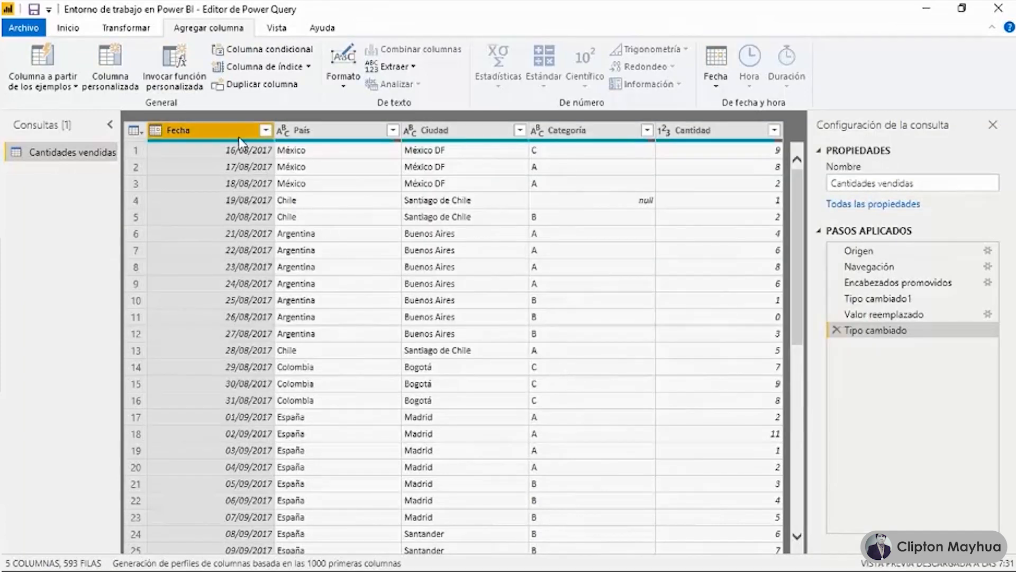
# Examine the date options for Fecha, the text extraction options for País and the standard number operations for Cantidad.
pyautogui.click(717, 88)
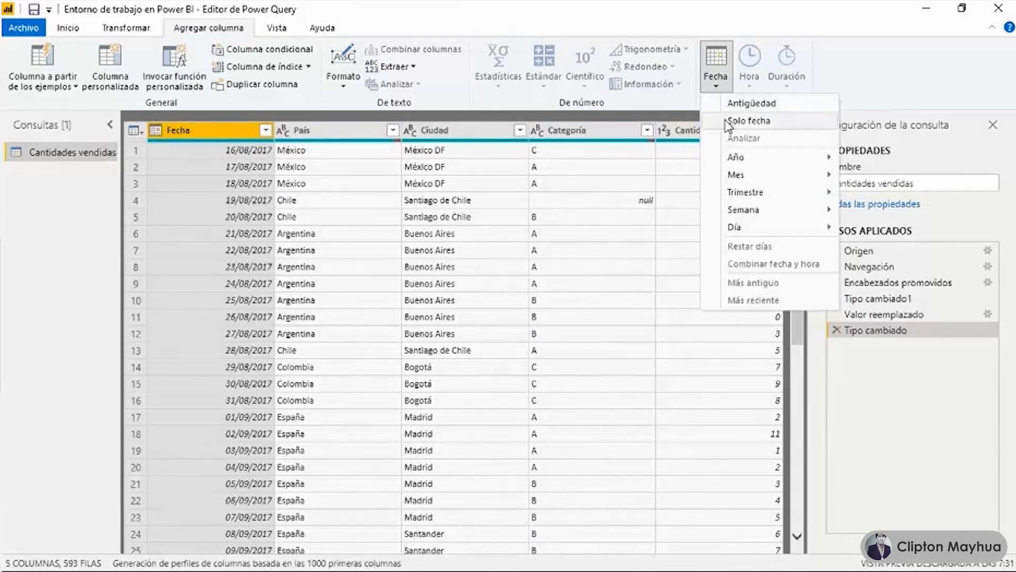
pyautogui.moveTo(737, 160)
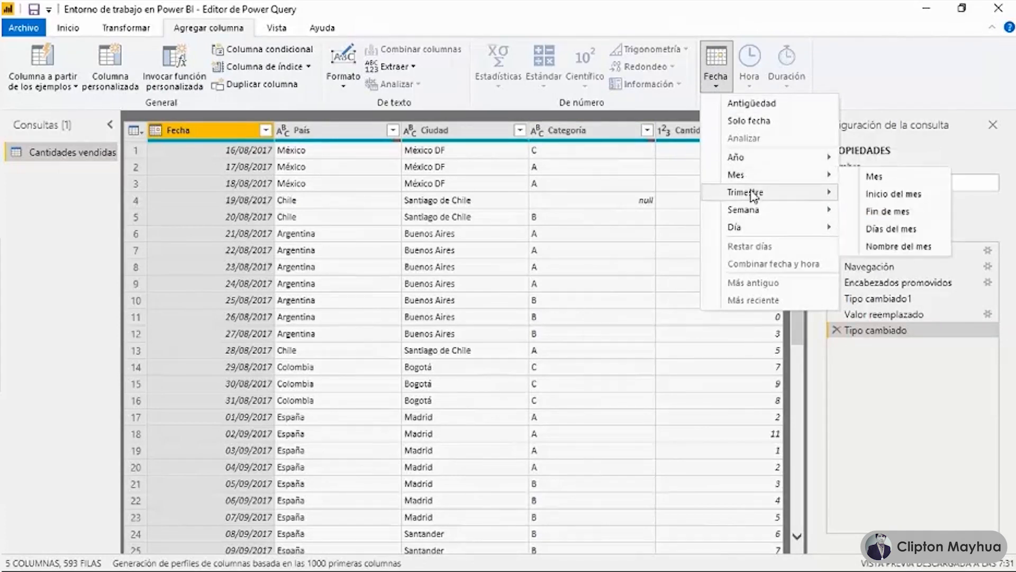
pyautogui.moveTo(753, 193)
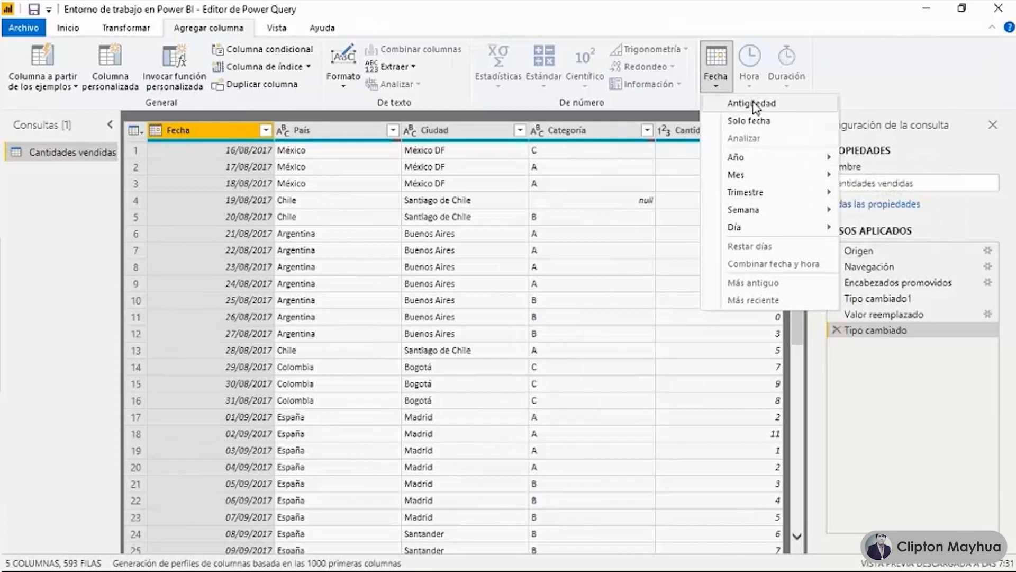
pyautogui.click(324, 134)
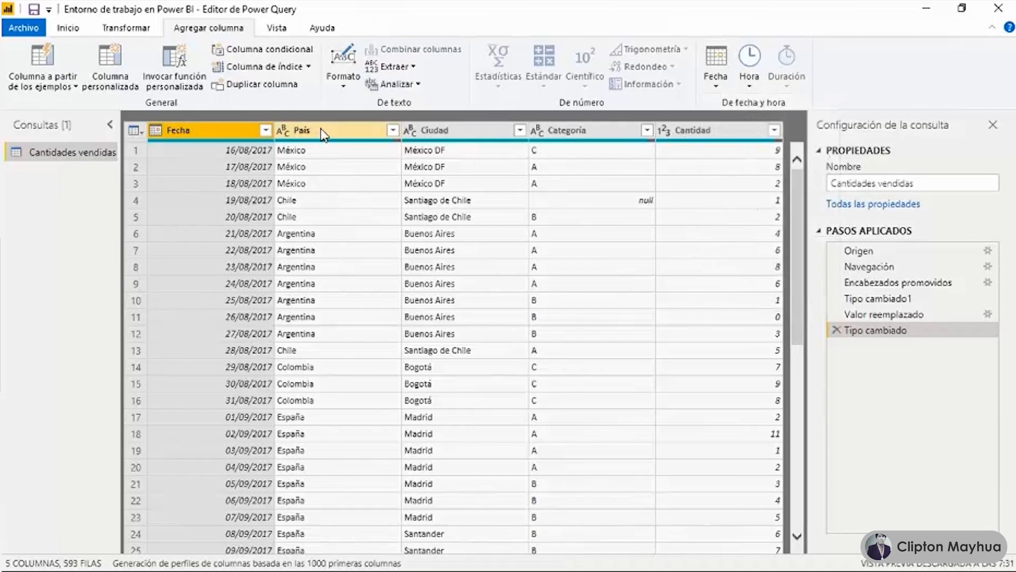
pyautogui.click(324, 133)
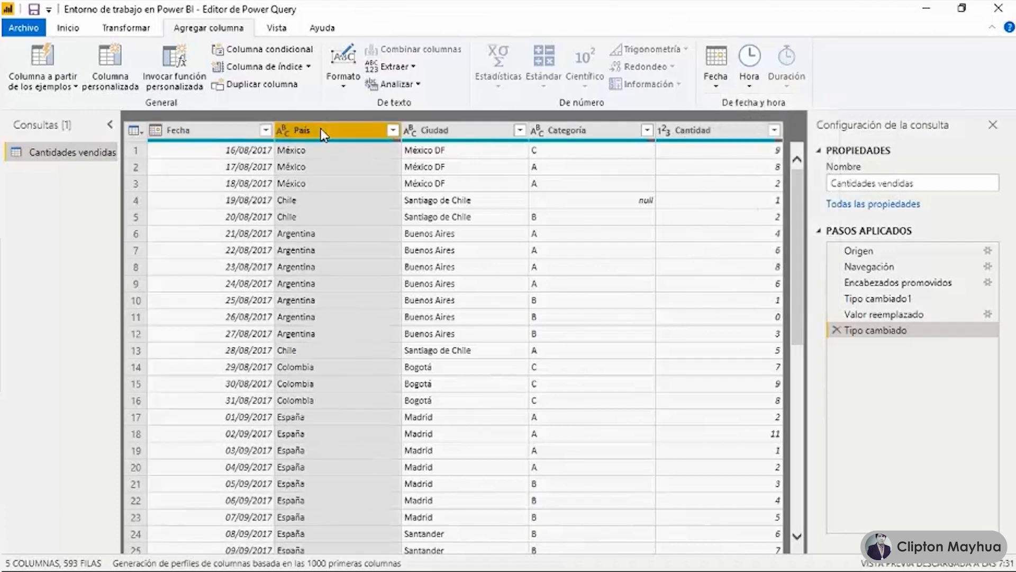
pyautogui.click(410, 68)
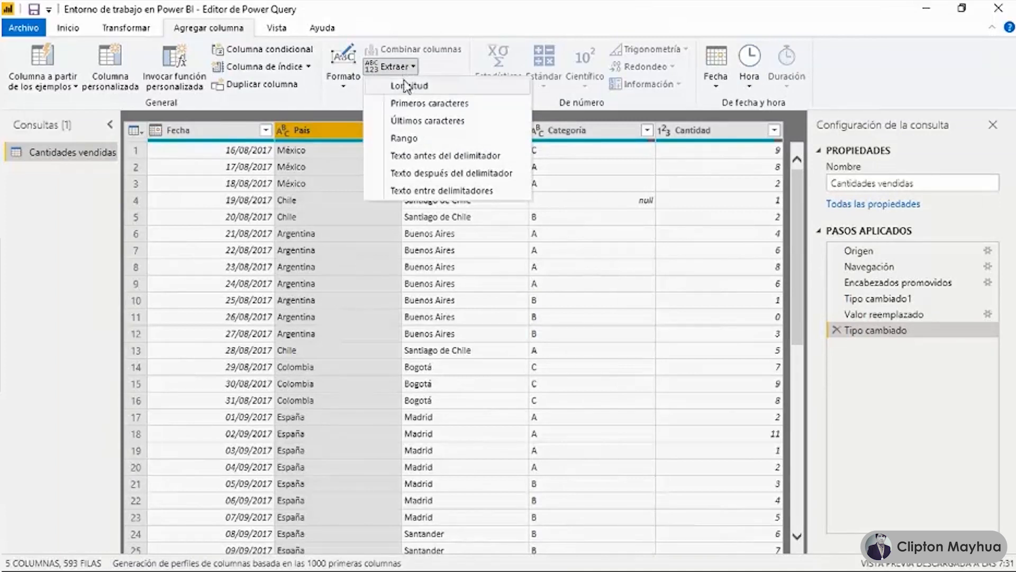
pyautogui.click(716, 139)
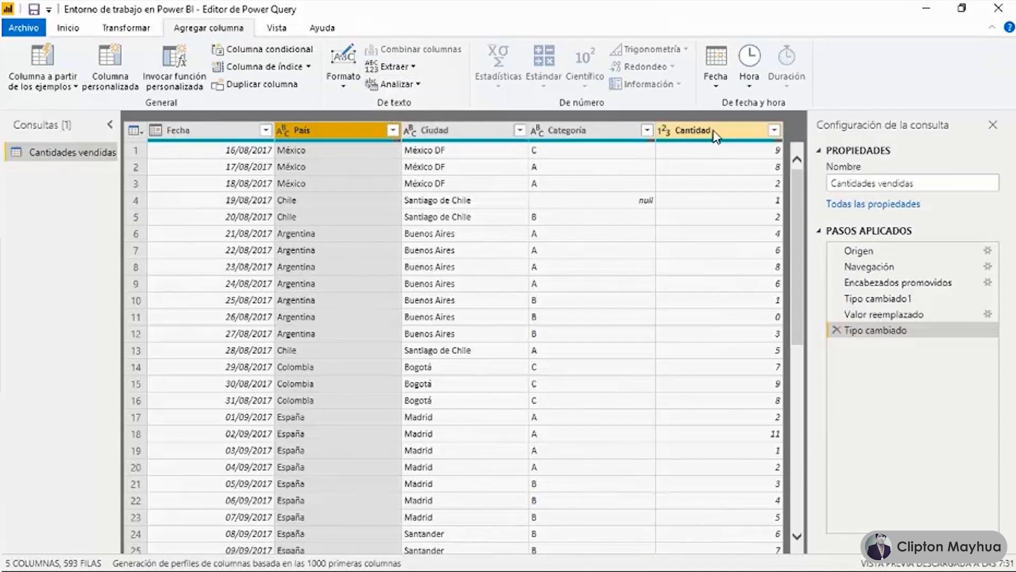
pyautogui.click(716, 139)
pyautogui.click(549, 90)
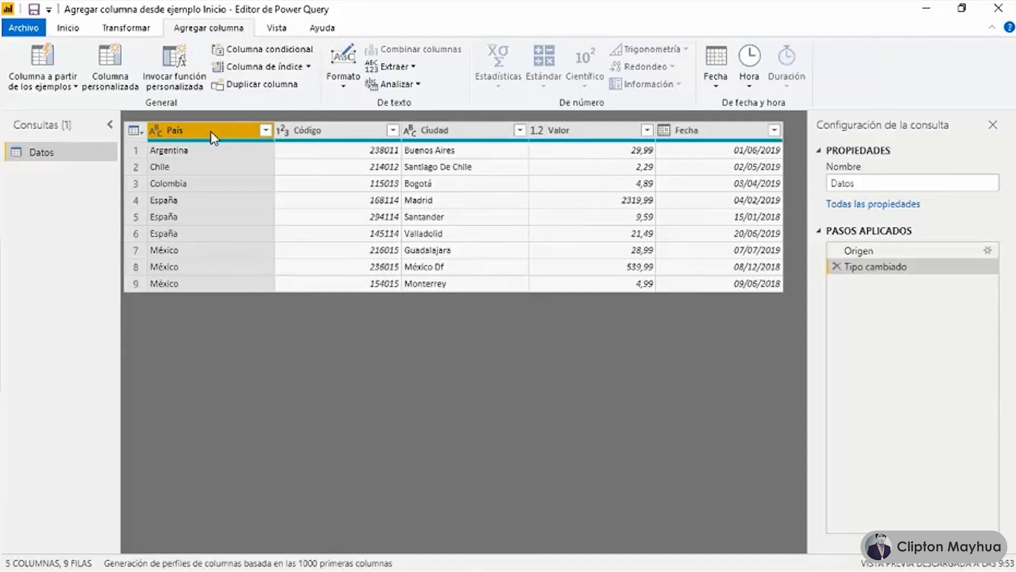
# Start a column from examples in the Datos query, based on the selected País, Código and Ciudad columns.
pyautogui.keyDown('ctrl'); pyautogui.click(312, 131); pyautogui.keyUp('ctrl')
pyautogui.keyDown('ctrl'); pyautogui.click(448, 132); pyautogui.keyUp('ctrl')
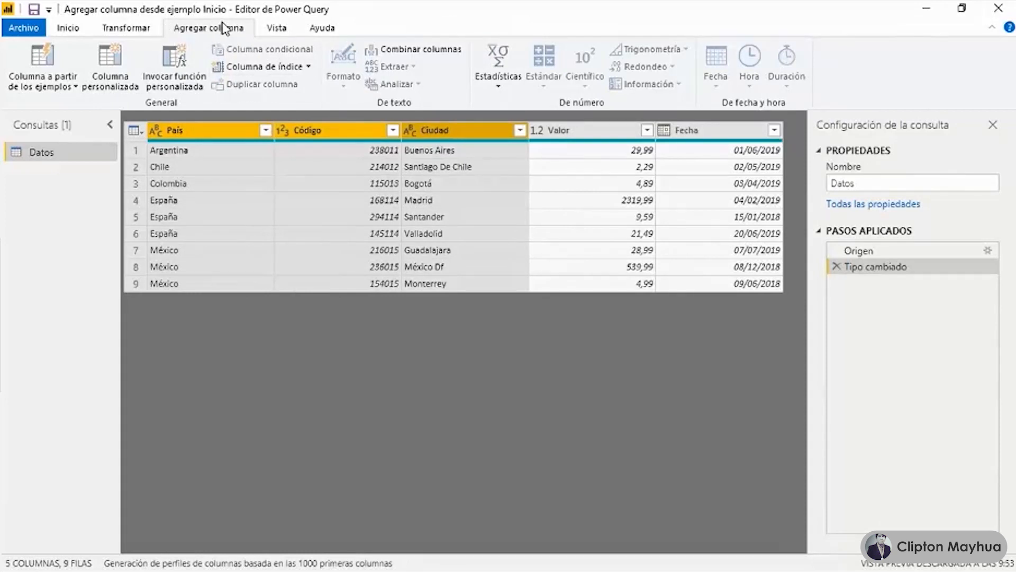
pyautogui.click(77, 89)
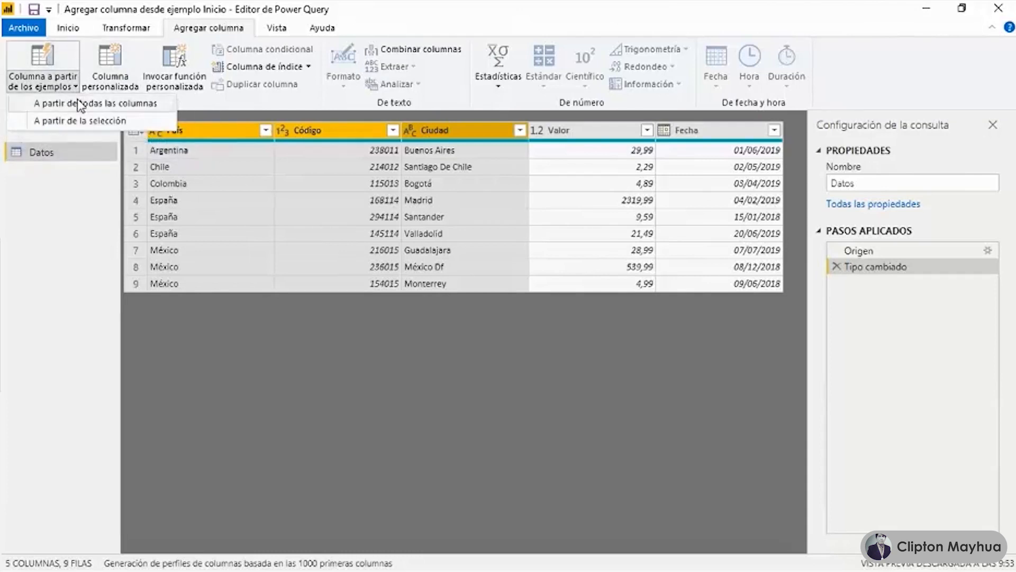
pyautogui.click(83, 122)
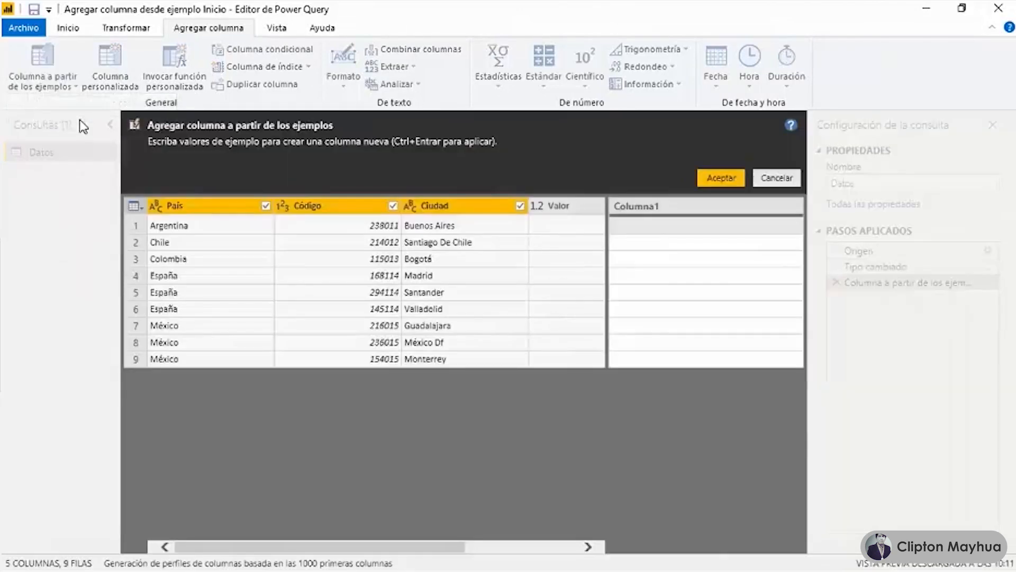
# Enter 11-ARG-2380-Bue as the example value for the Argentina row of the new column.
pyautogui.click(653, 233)
pyautogui.write('11')
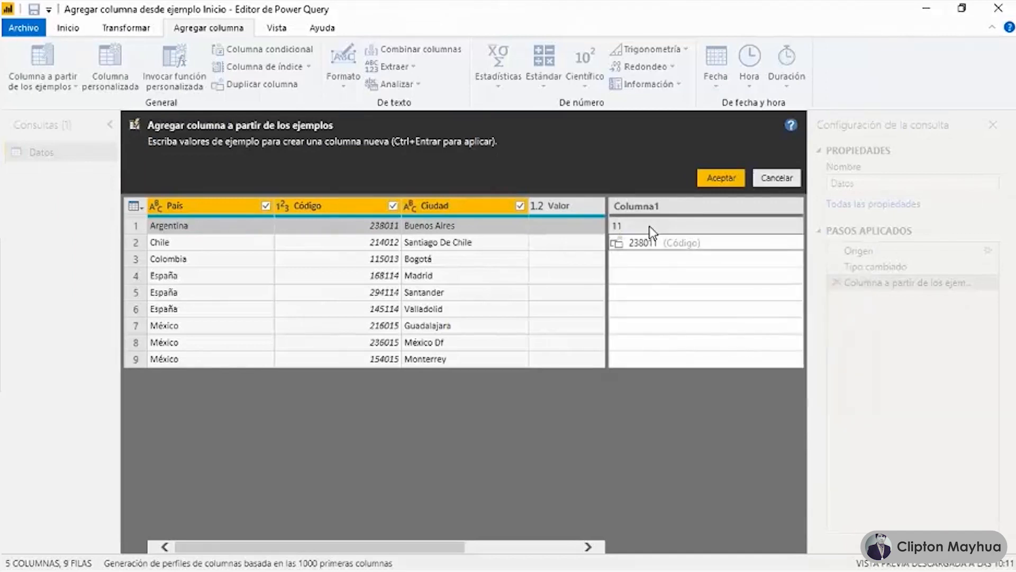
pyautogui.write('-ARG')
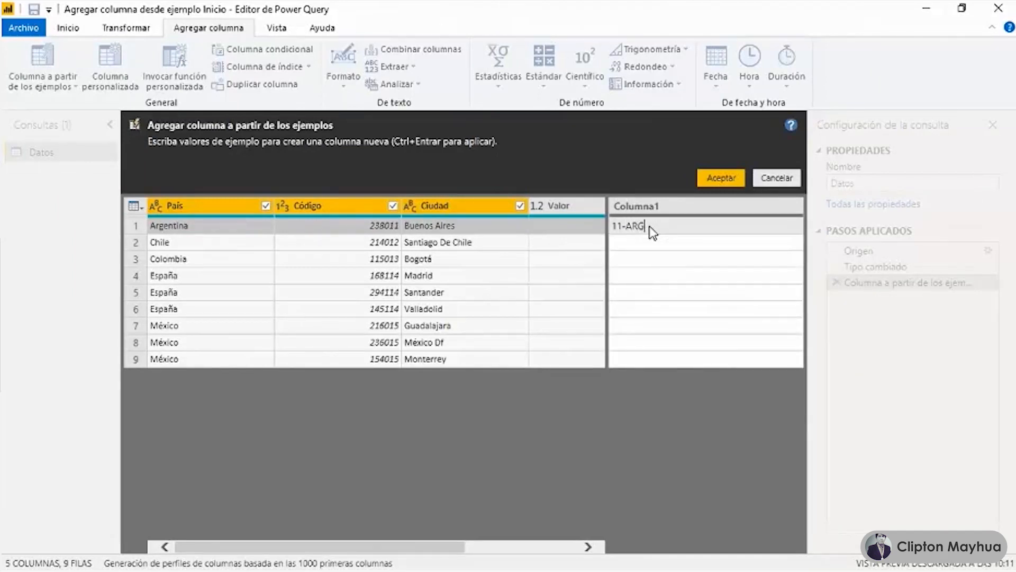
pyautogui.write('-')
pyautogui.write('238')
pyautogui.write('0')
pyautogui.write('-8')
pyautogui.write('ue')
pyautogui.press('Return')
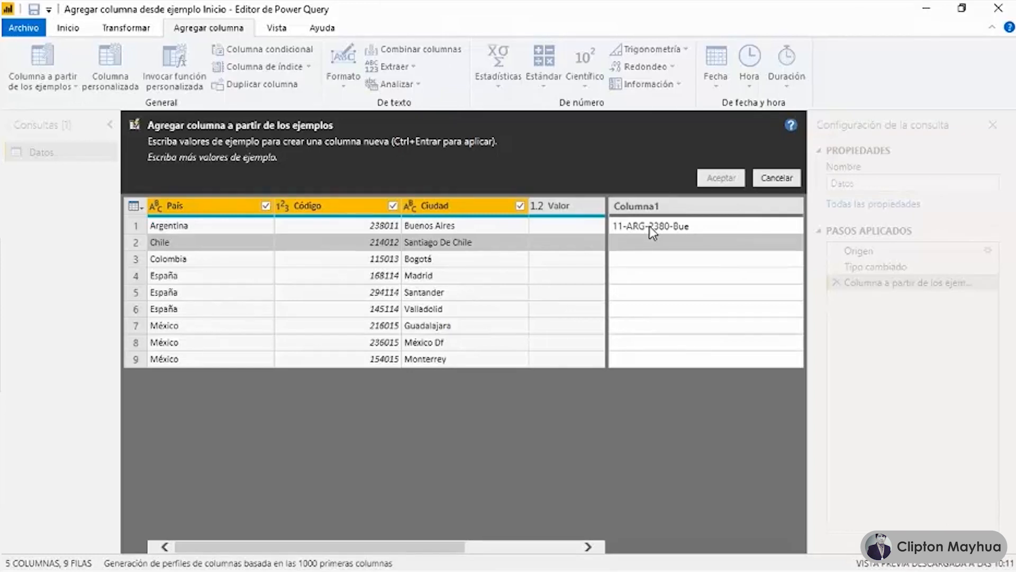
# Enter 12-CHI-2140-San as the example value for the Chile row.
pyautogui.write('1')
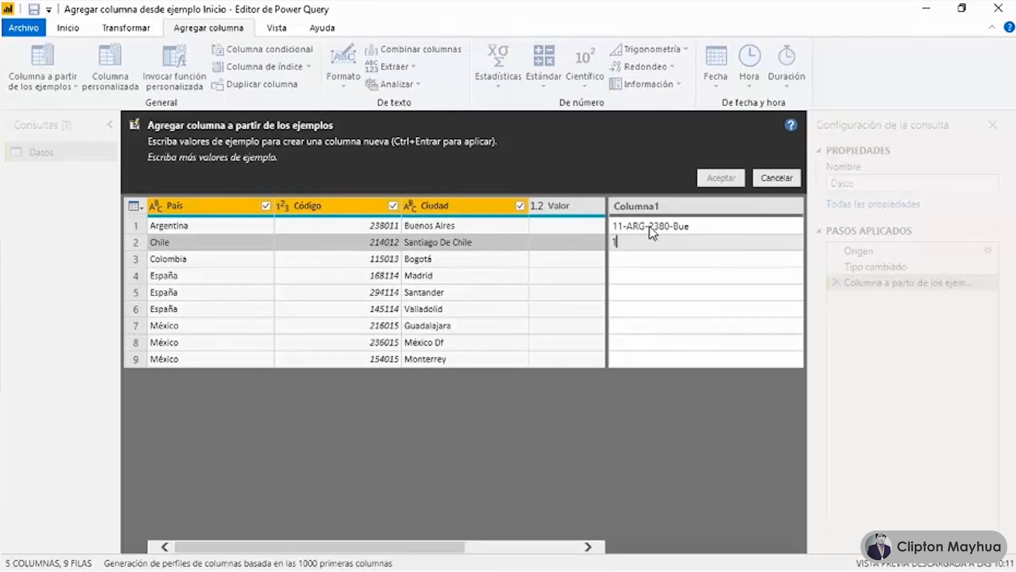
pyautogui.write('2-CHI-2140-San')
pyautogui.press('Return')
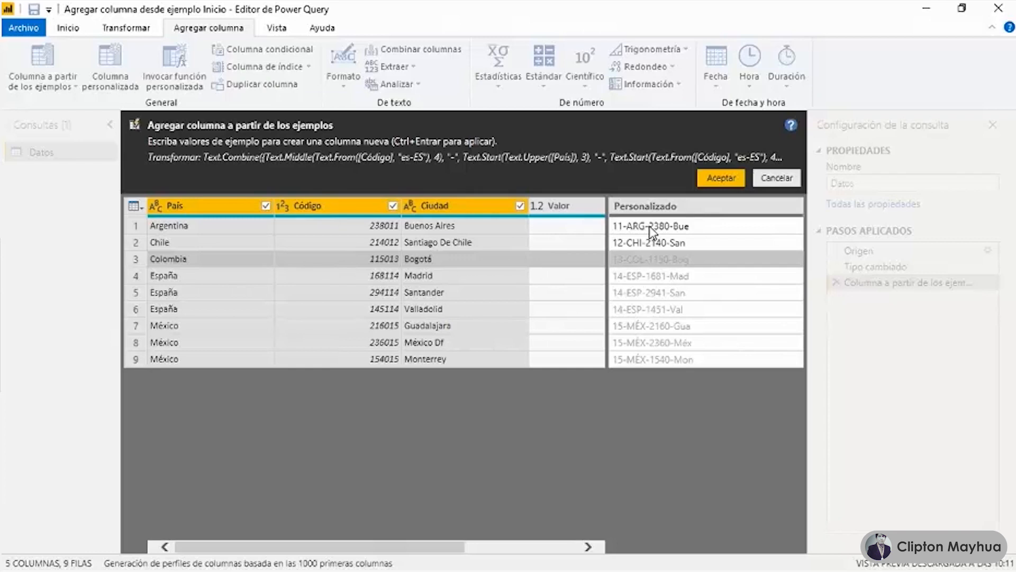
# Rename the example-based column as Identificador and add it to the Datos query.
pyautogui.click(688, 204)
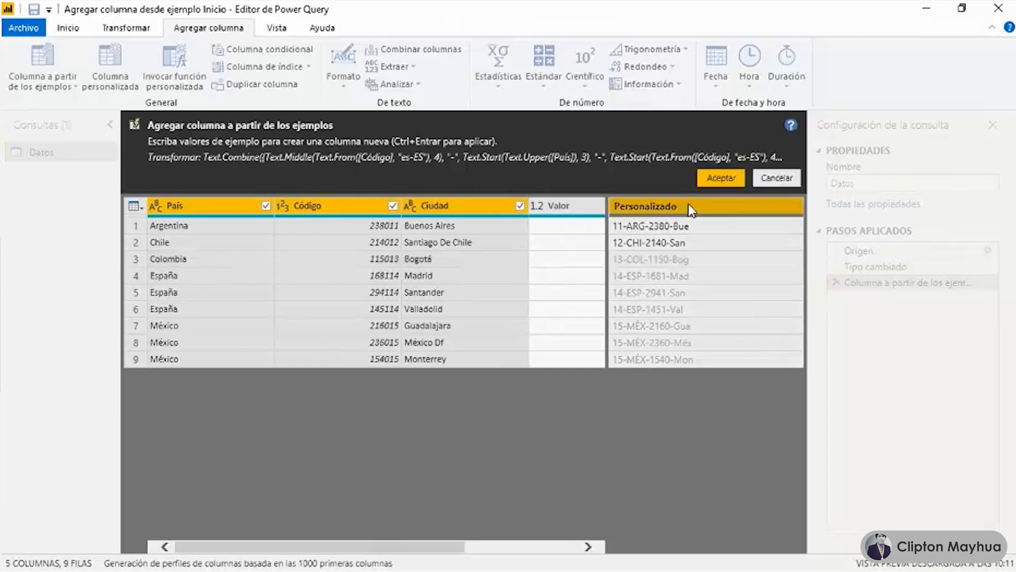
pyautogui.doubleClick(690, 210)
pyautogui.write('Identificador')
pyautogui.click(721, 178)
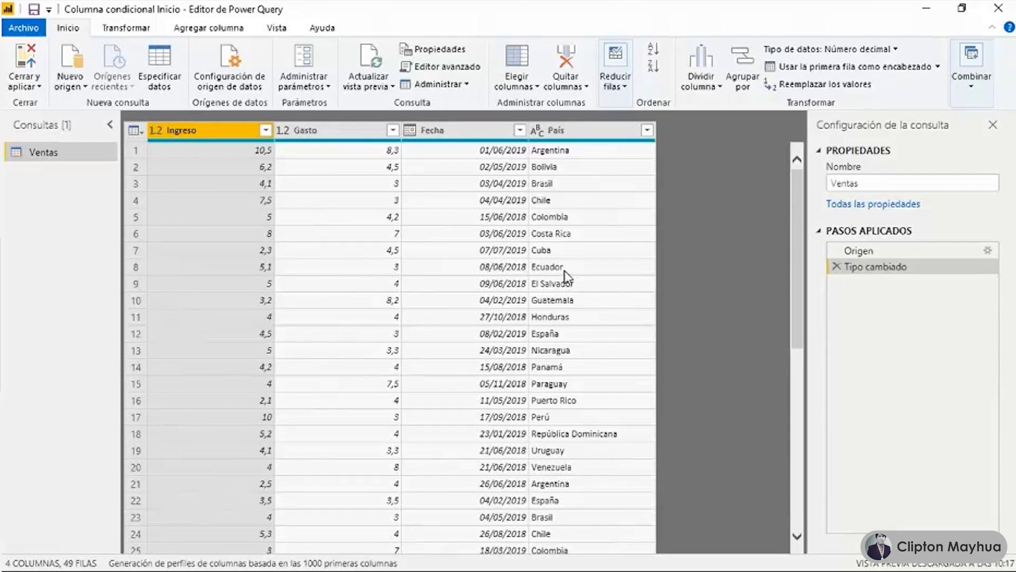
# Start a conditional column in the Ventas query and name it Continente.
pyautogui.click(215, 31)
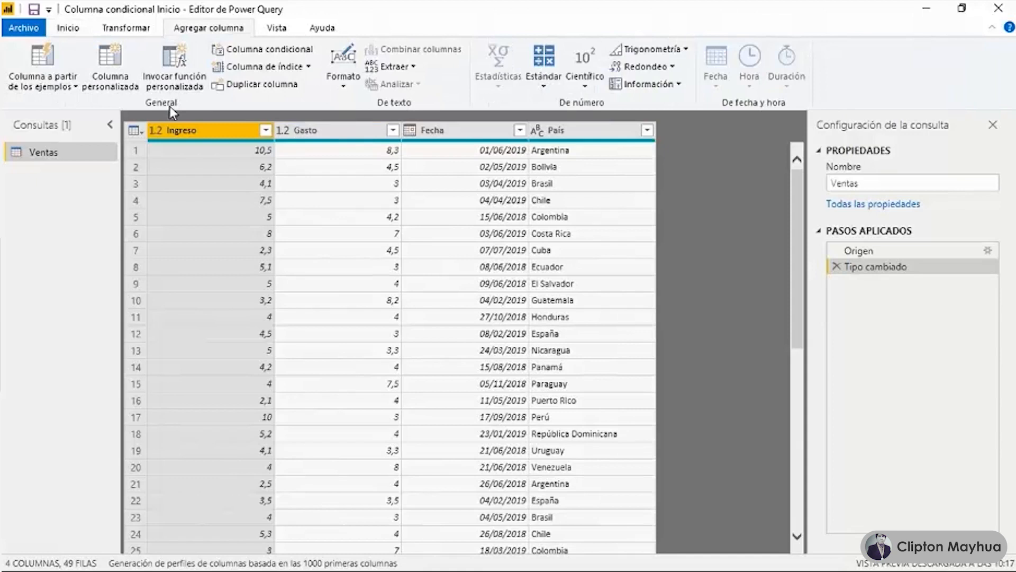
pyautogui.click(247, 53)
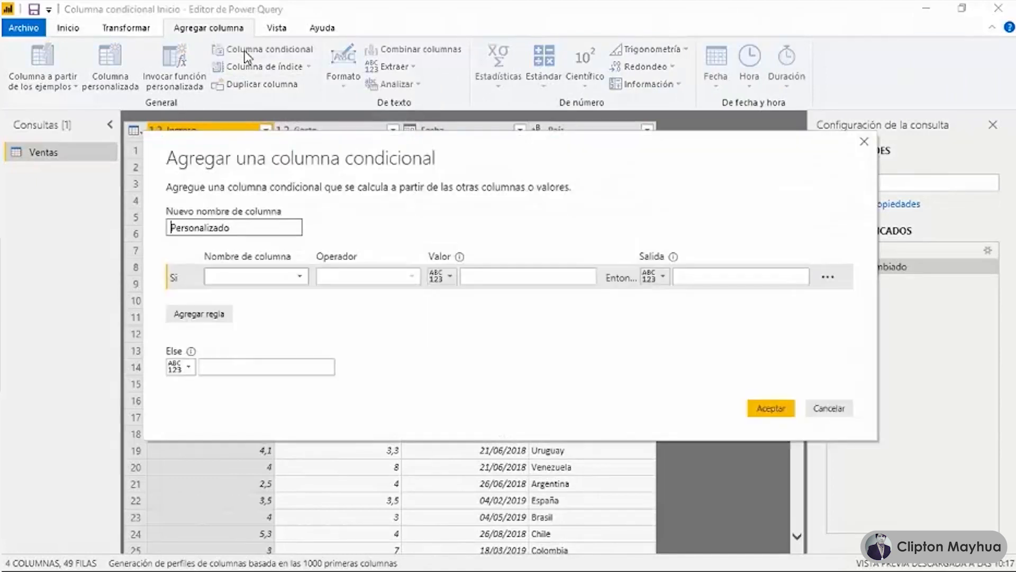
pyautogui.click(247, 229)
pyautogui.moveTo(248, 229); pyautogui.dragTo(170, 233)
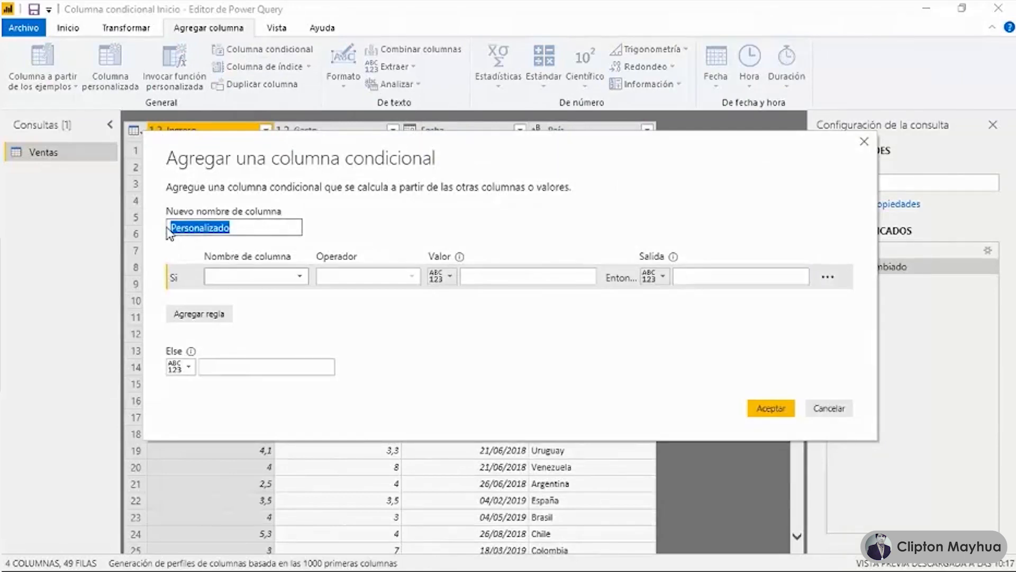
pyautogui.write('Continente')
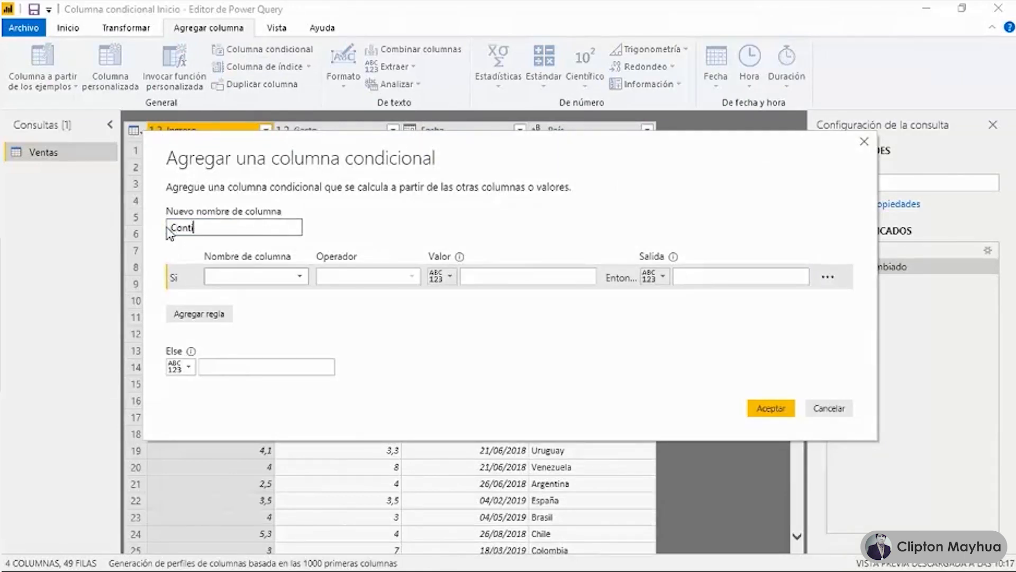
# Define the first rule of the Continente column so that País equal to España outputs Europa.
pyautogui.click(305, 282)
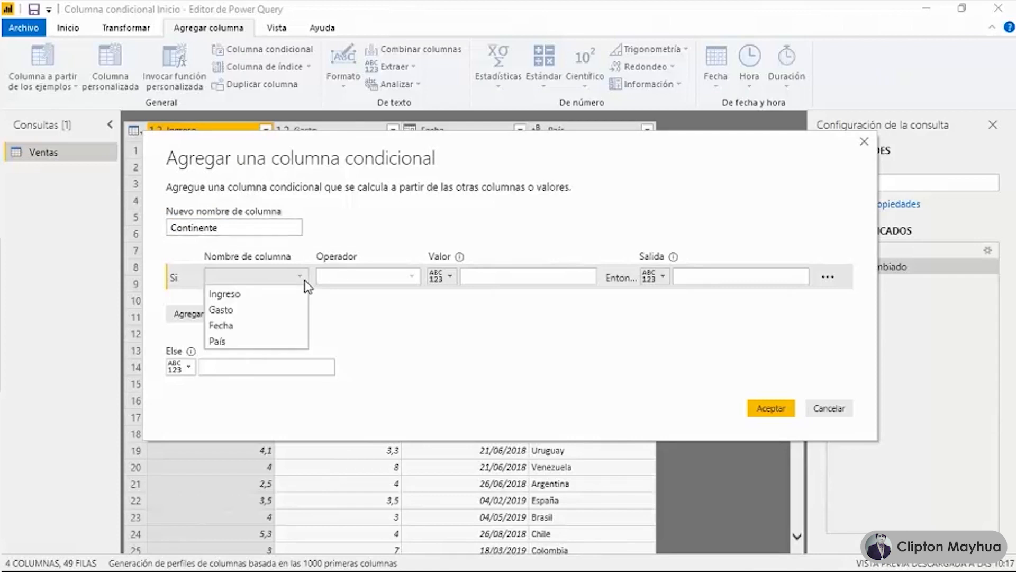
pyautogui.click(297, 342)
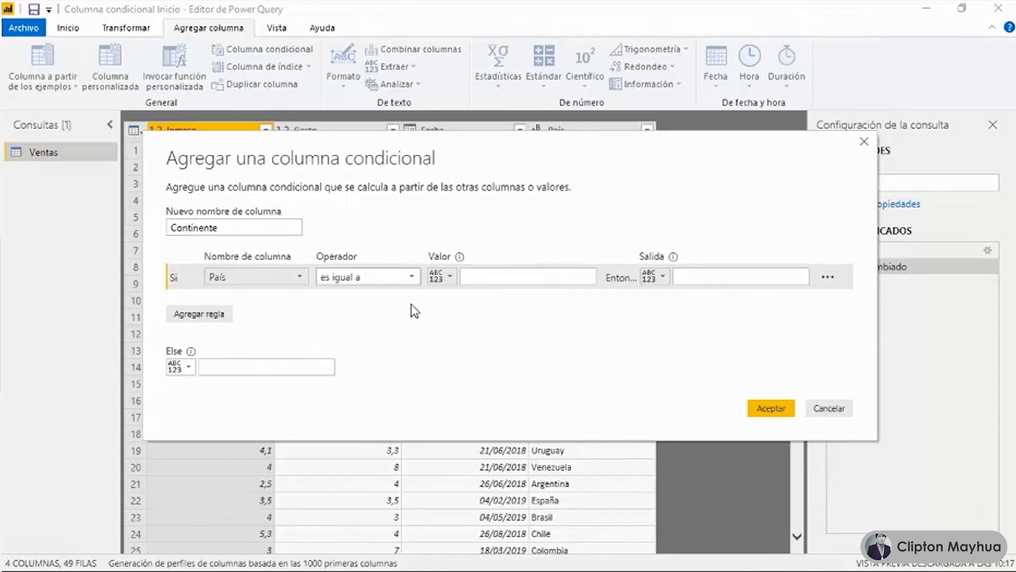
pyautogui.click(502, 277)
pyautogui.write('España')
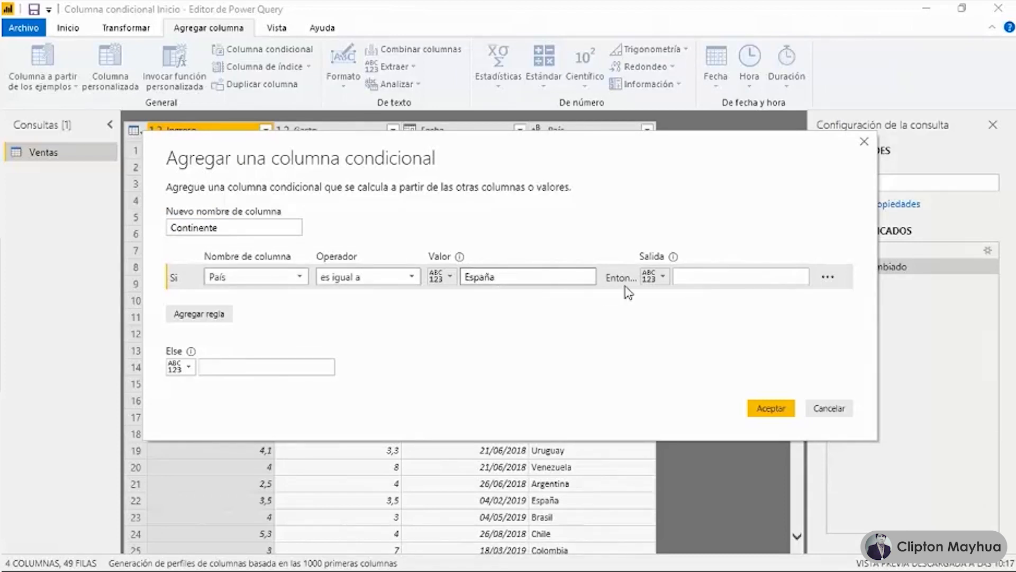
pyautogui.click(690, 280)
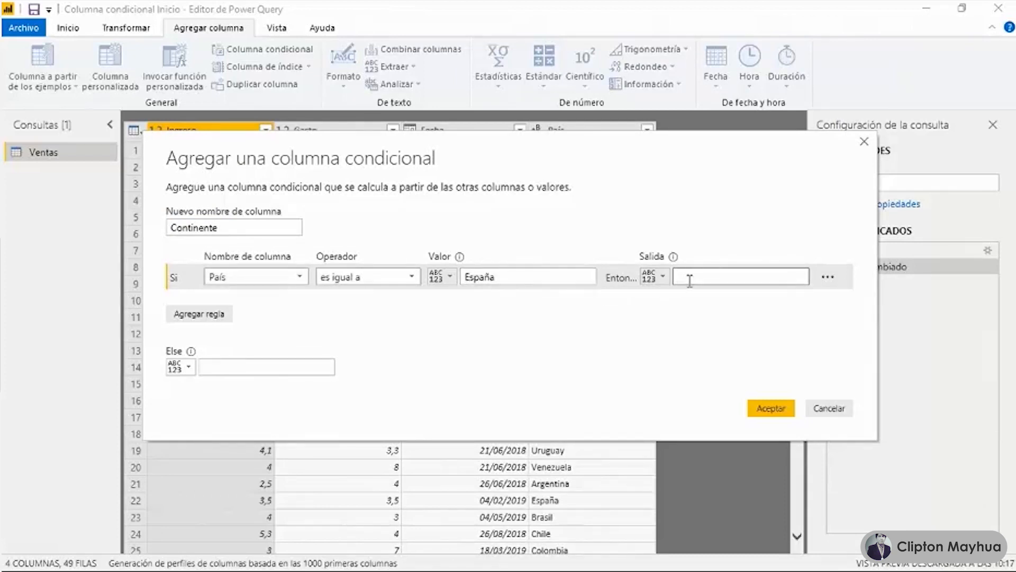
pyautogui.write('Europa')
# Add a second rule to the Continente column so that País equal to México outputs América del Norte.
pyautogui.click(217, 318)
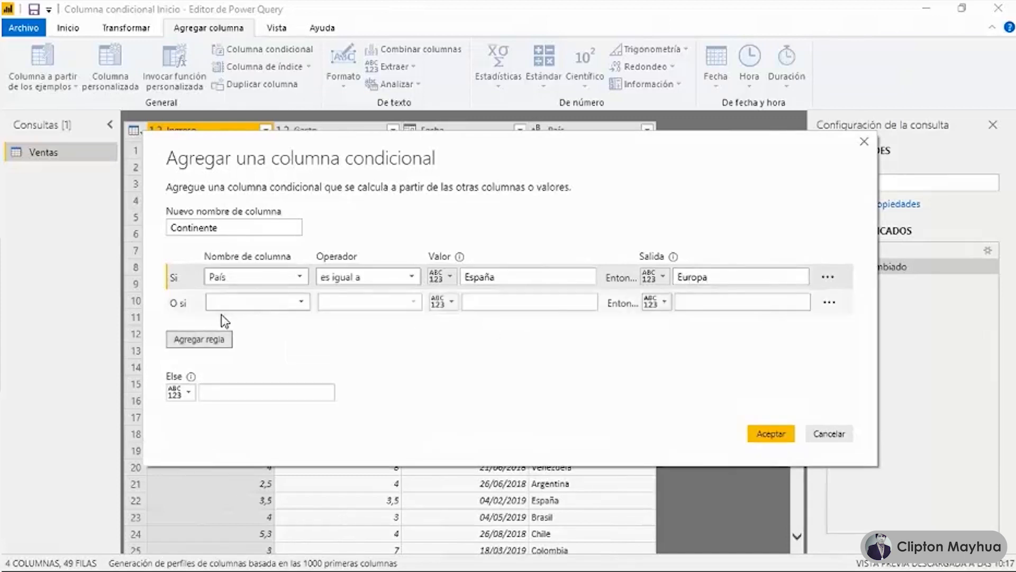
pyautogui.click(291, 303)
pyautogui.click(238, 366)
pyautogui.click(499, 303)
pyautogui.write('México')
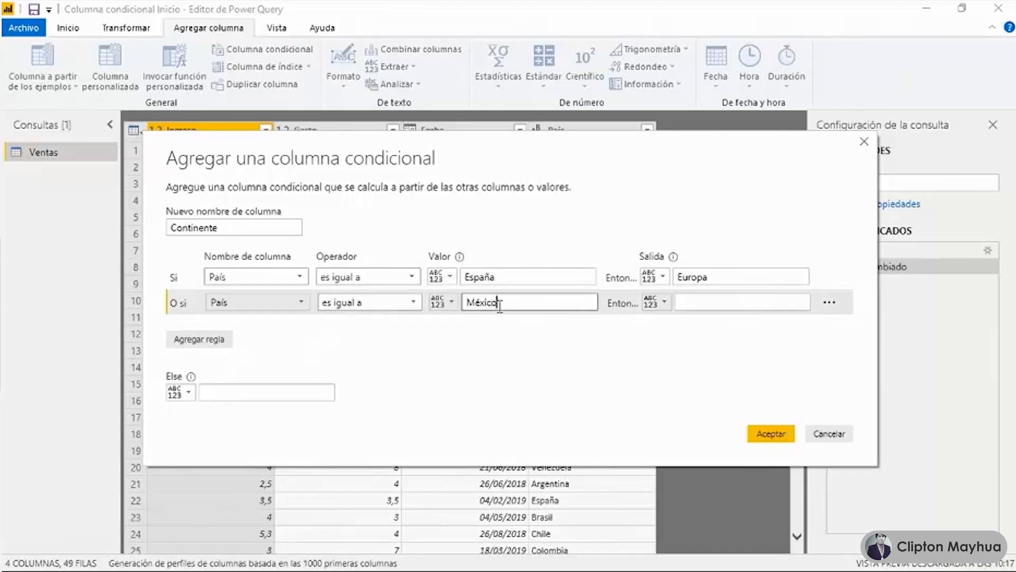
pyautogui.click(692, 298)
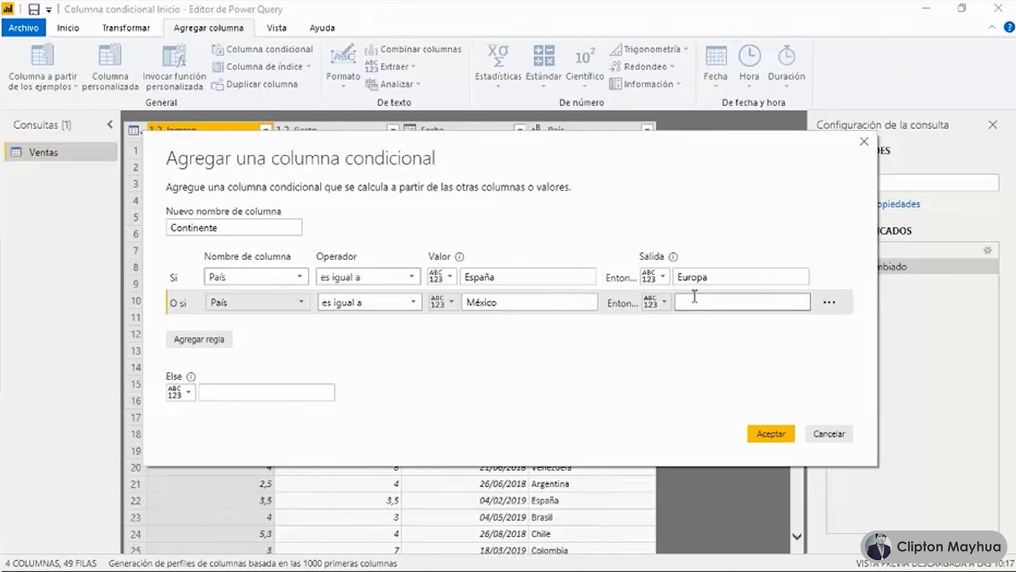
pyautogui.write('América del Norte')
# Set the Else output to América Central y del Sur and add the Continente column to the query.
pyautogui.click(250, 392)
pyautogui.write('América')
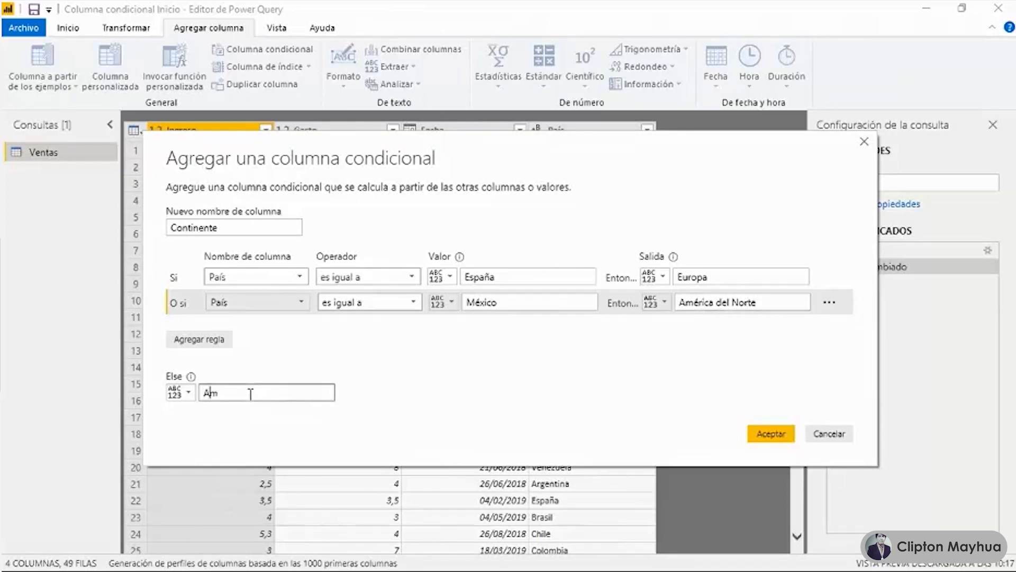
pyautogui.write(' Central y del Sur')
pyautogui.click(764, 435)
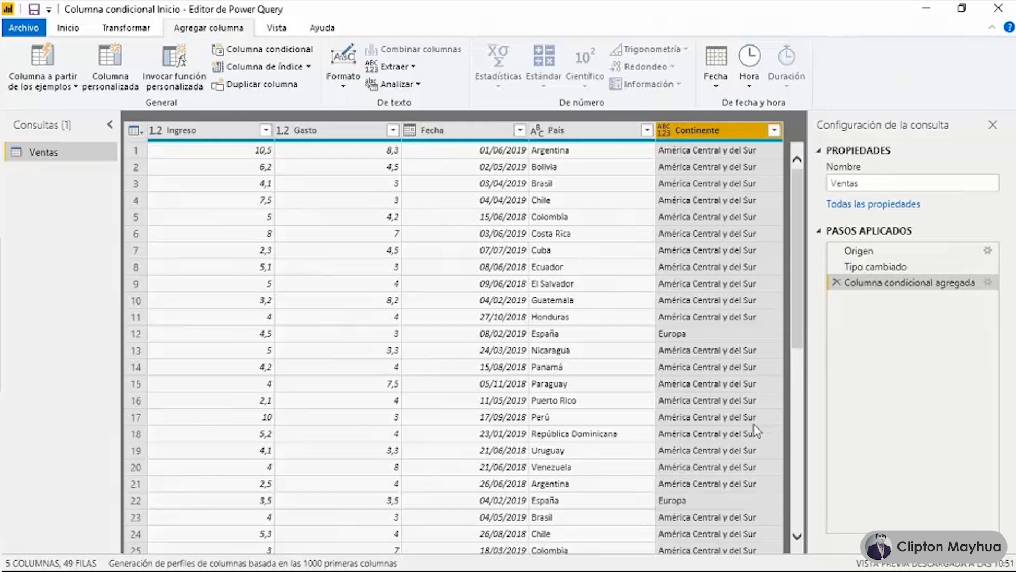
# Start another conditional column in the Ventas query and name it Resultado.
pyautogui.click(270, 49)
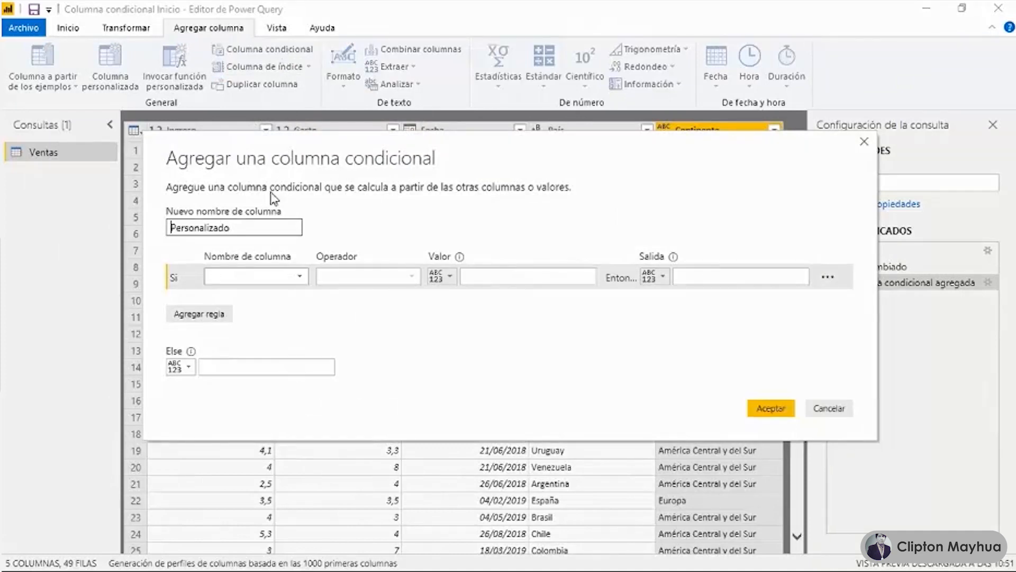
pyautogui.moveTo(256, 226); pyautogui.dragTo(159, 222)
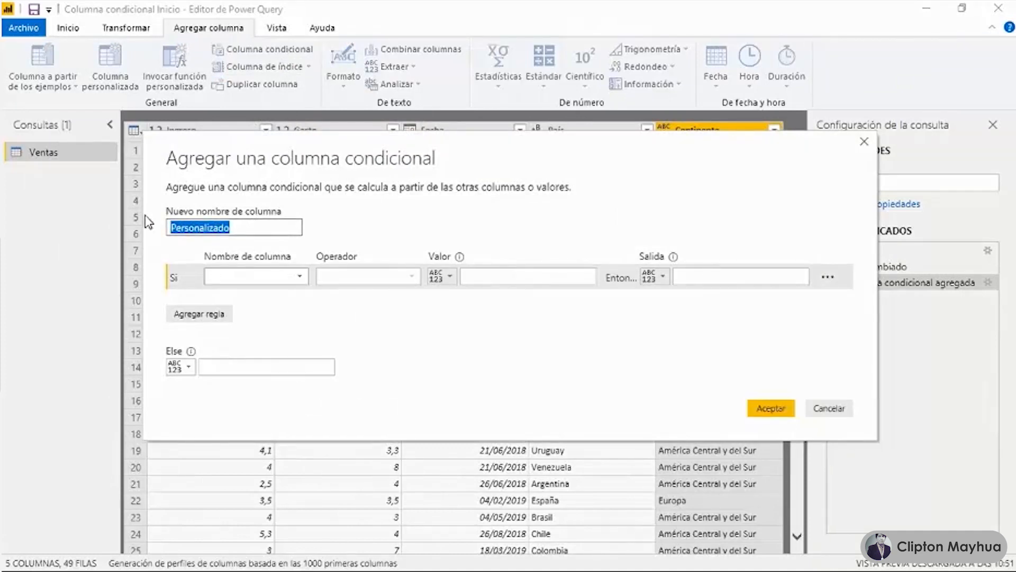
pyautogui.write('Resultado')
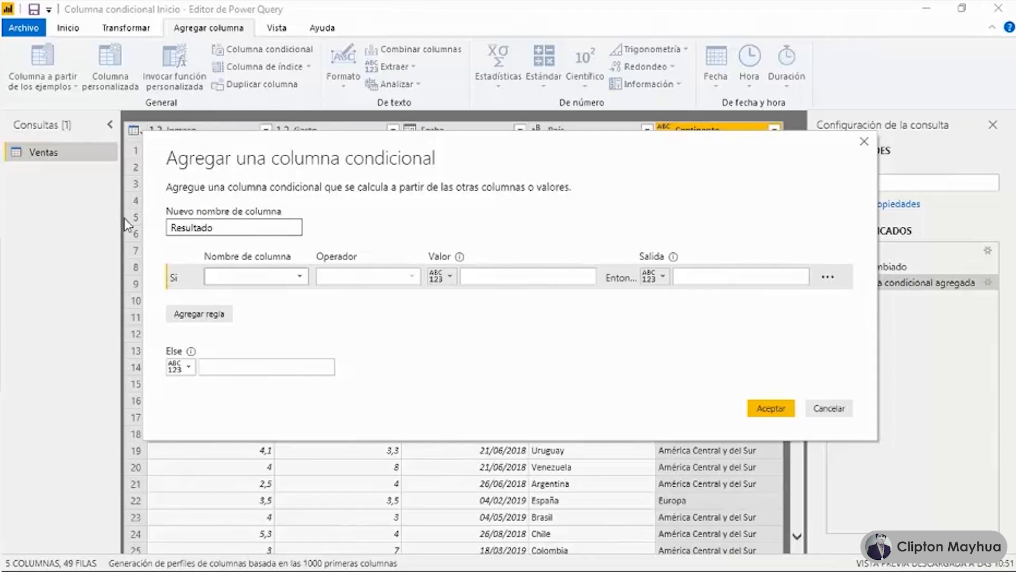
# Define the Resultado rule so that Ingreso greater than the Gasto column's value outputs OK.
pyautogui.click(304, 280)
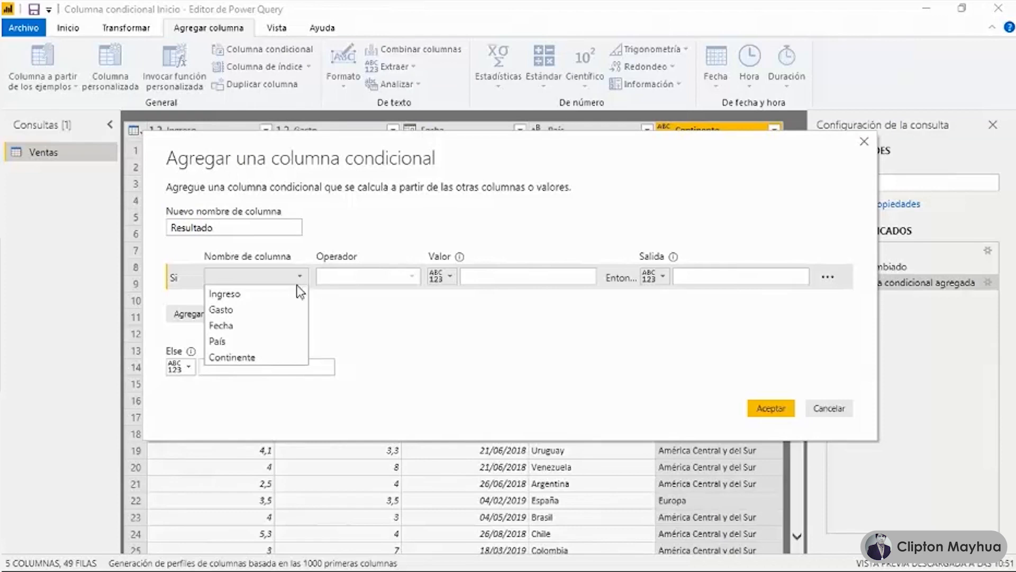
pyautogui.click(291, 294)
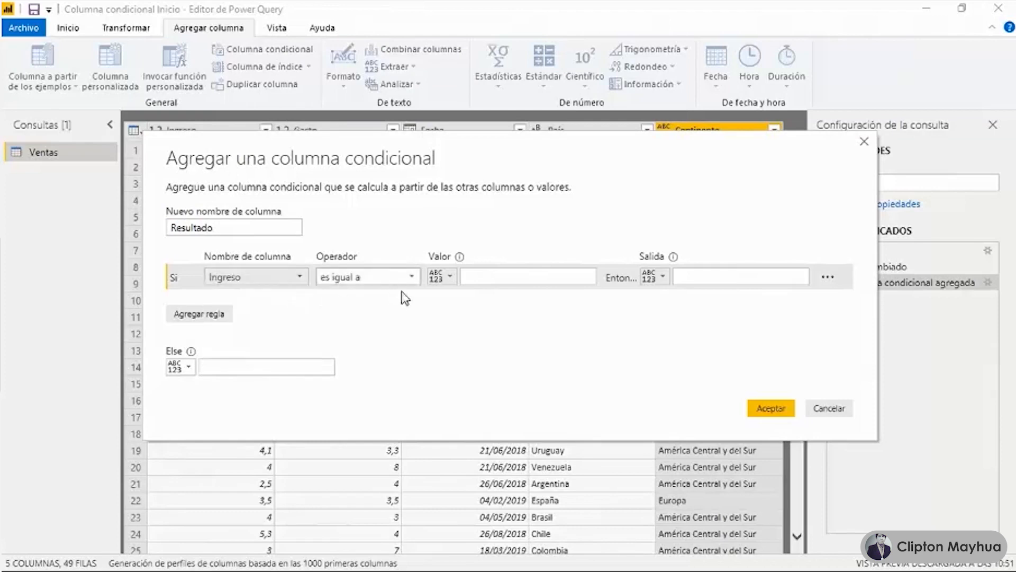
pyautogui.click(412, 276)
pyautogui.click(407, 324)
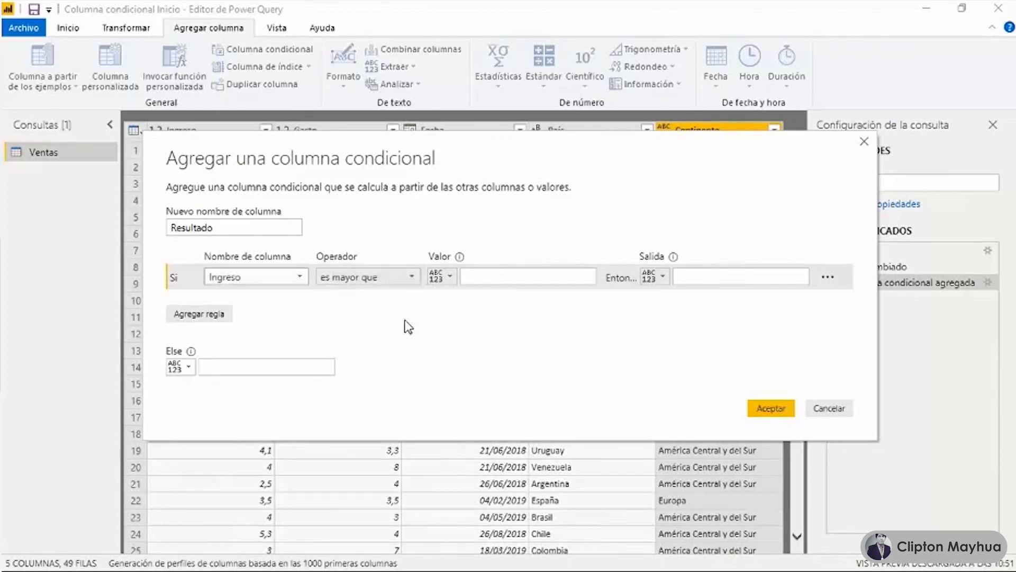
pyautogui.click(448, 284)
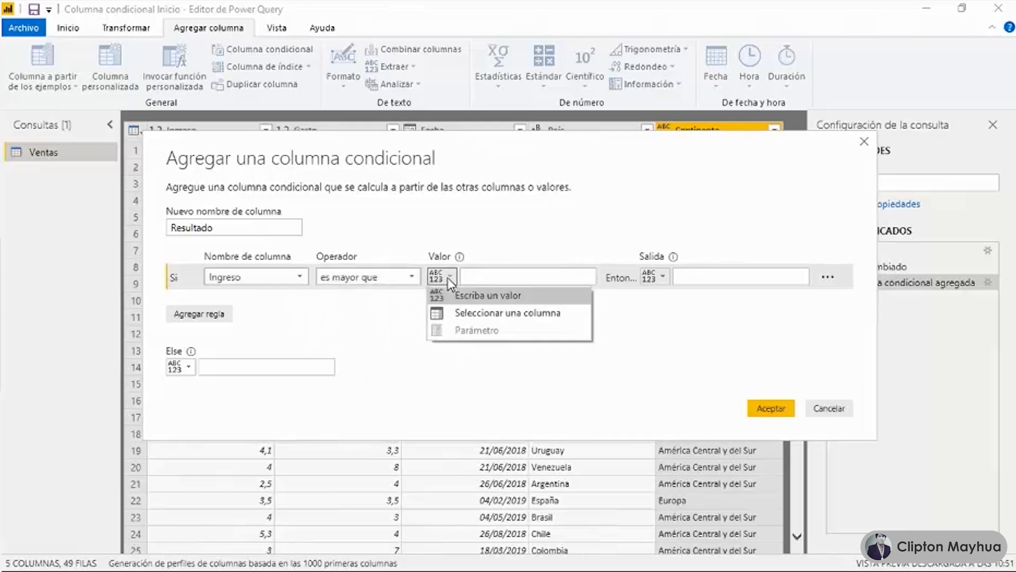
pyautogui.click(461, 313)
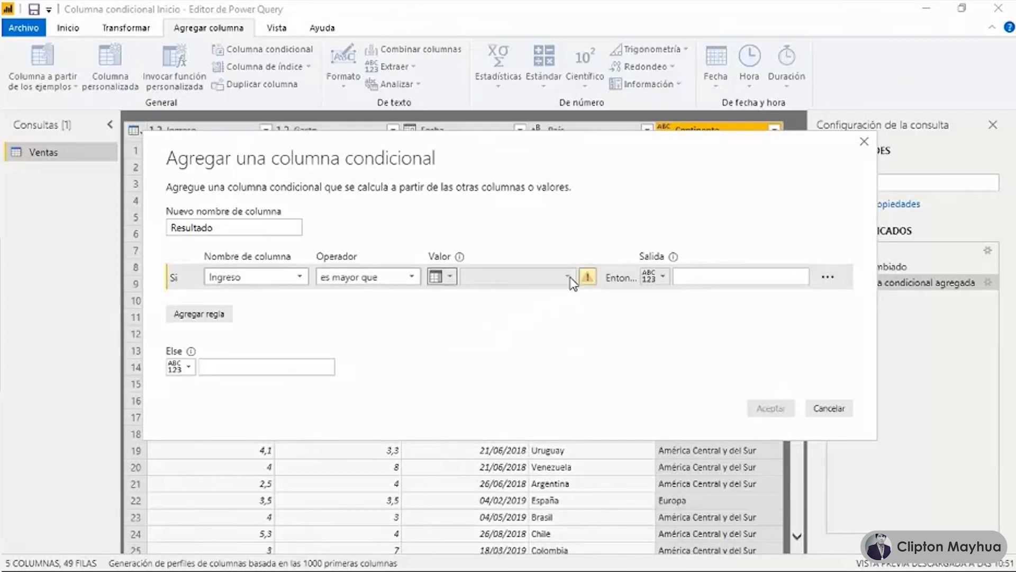
pyautogui.click(568, 276)
pyautogui.click(545, 311)
pyautogui.click(700, 276)
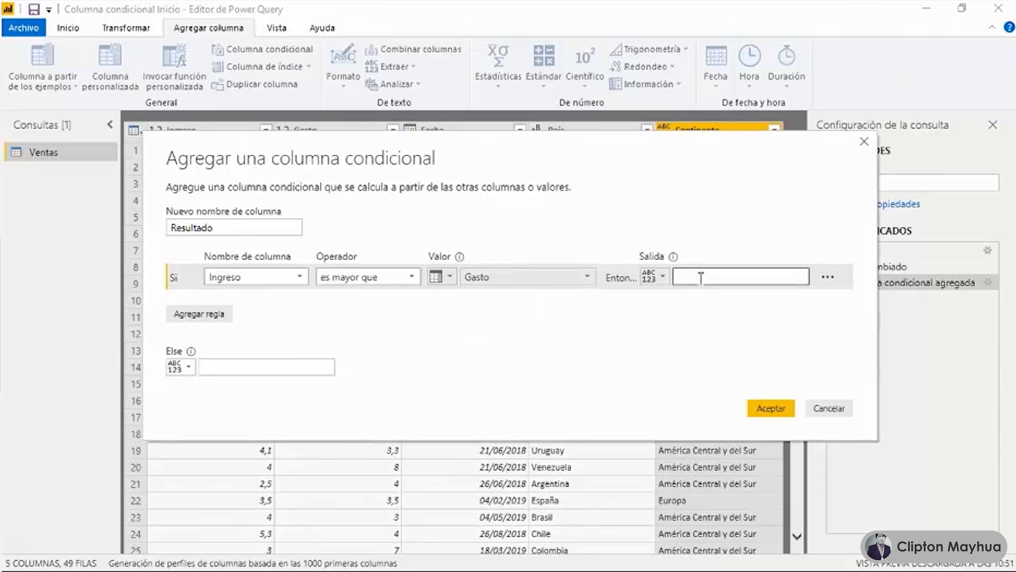
pyautogui.write('OK')
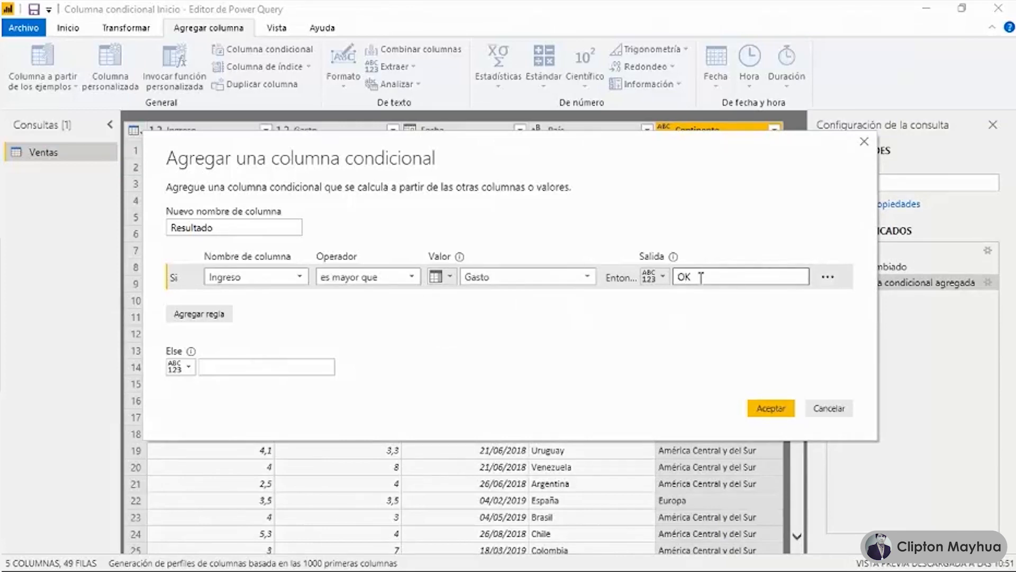
# Set the Else output to No OK and add the Resultado column to the query.
pyautogui.click(266, 364)
pyautogui.write('No ')
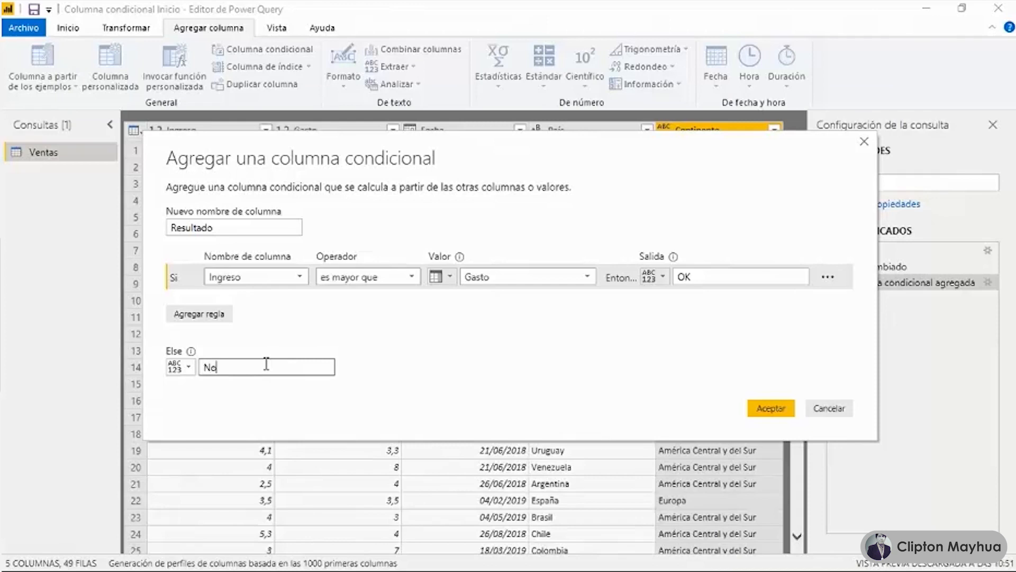
pyautogui.write('OK')
pyautogui.click(769, 409)
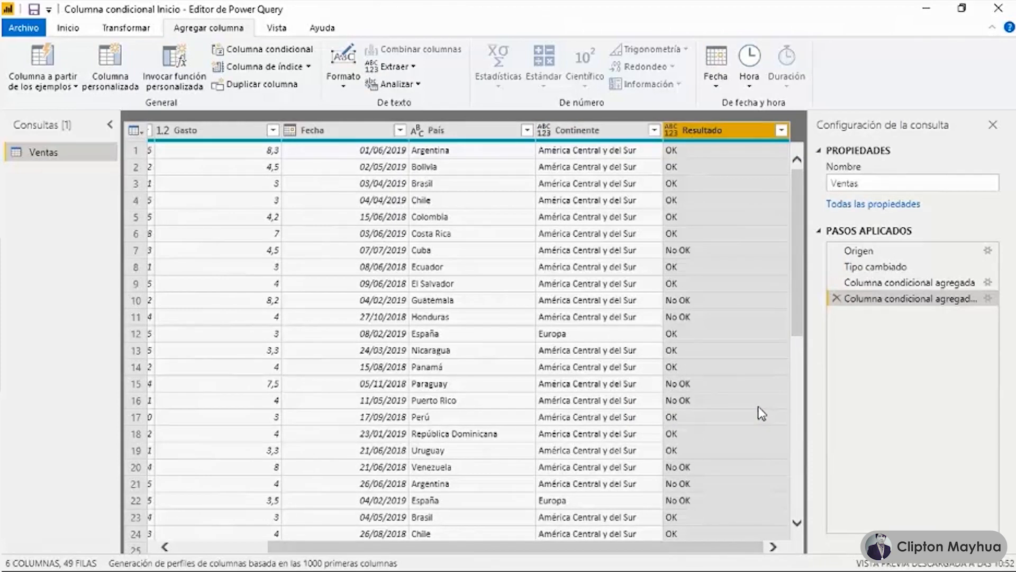
# Change the data type of the Continente and Resultado columns to Texto.
pyautogui.click(109, 124)
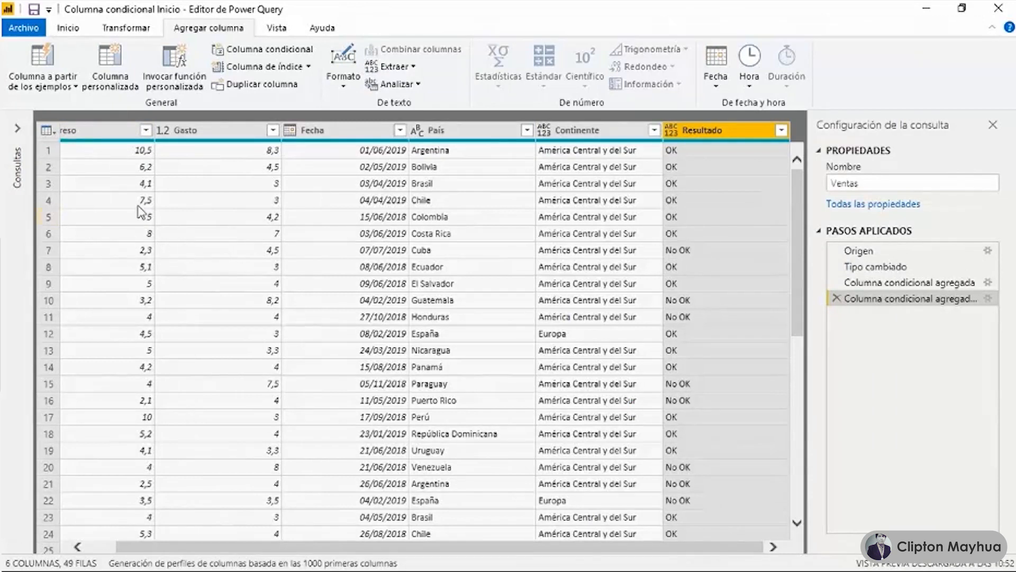
pyautogui.click(545, 131)
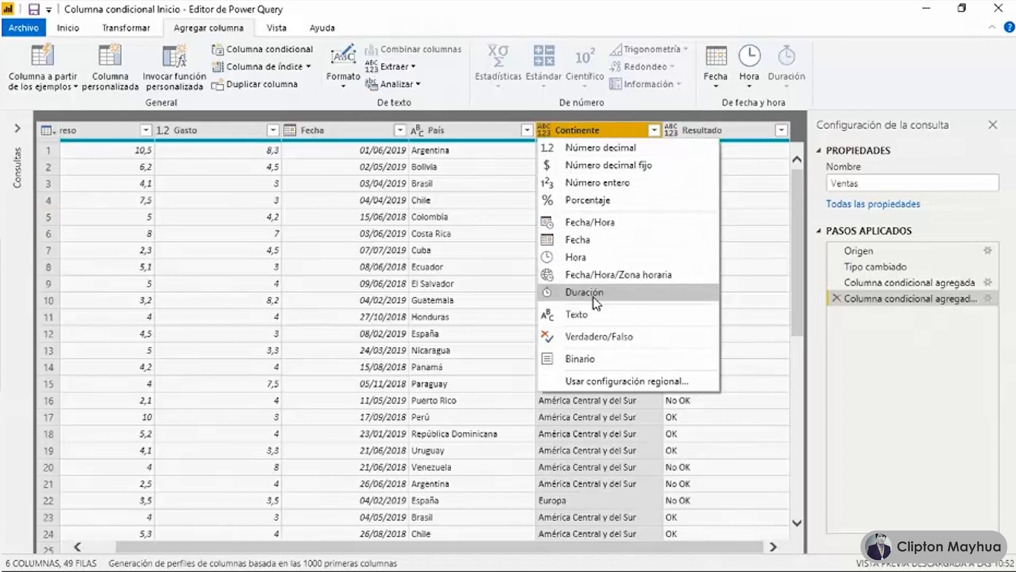
pyautogui.click(597, 315)
pyautogui.click(704, 130)
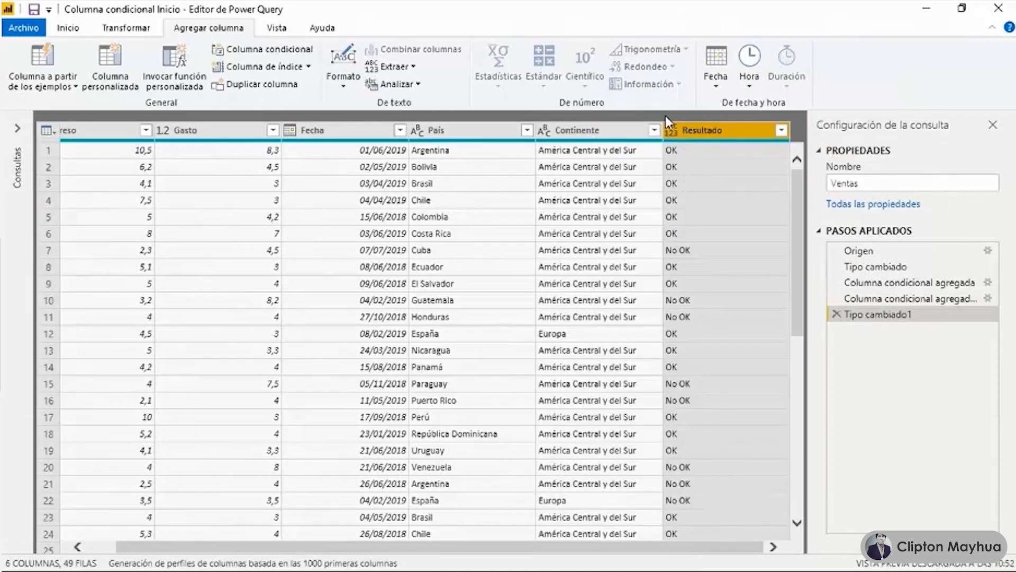
pyautogui.click(671, 129)
pyautogui.click(716, 315)
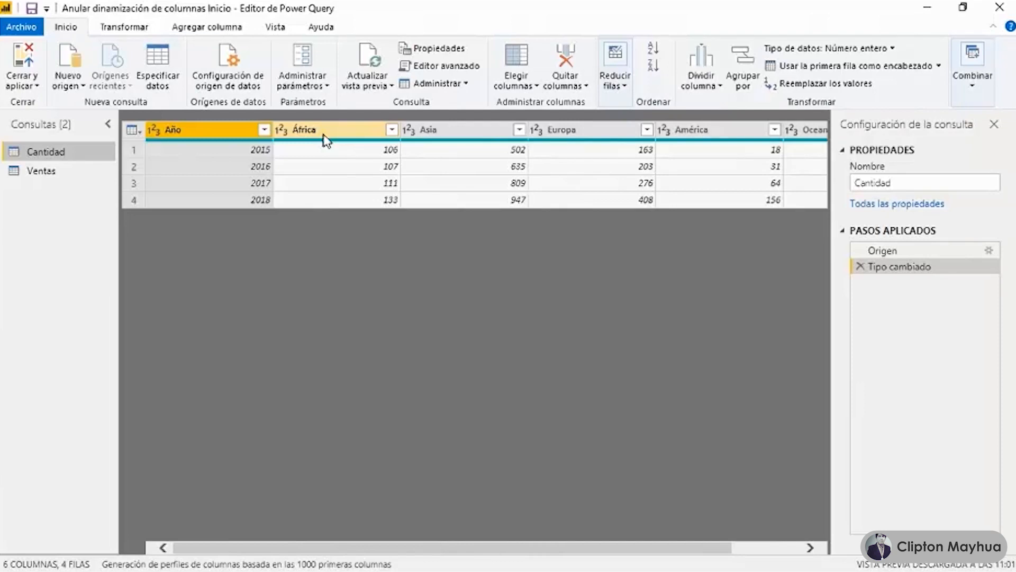
# Unpivot every column except Año in the Cantidad query and rename the resulting attribute column as Continente.
pyautogui.rightClick(206, 134)
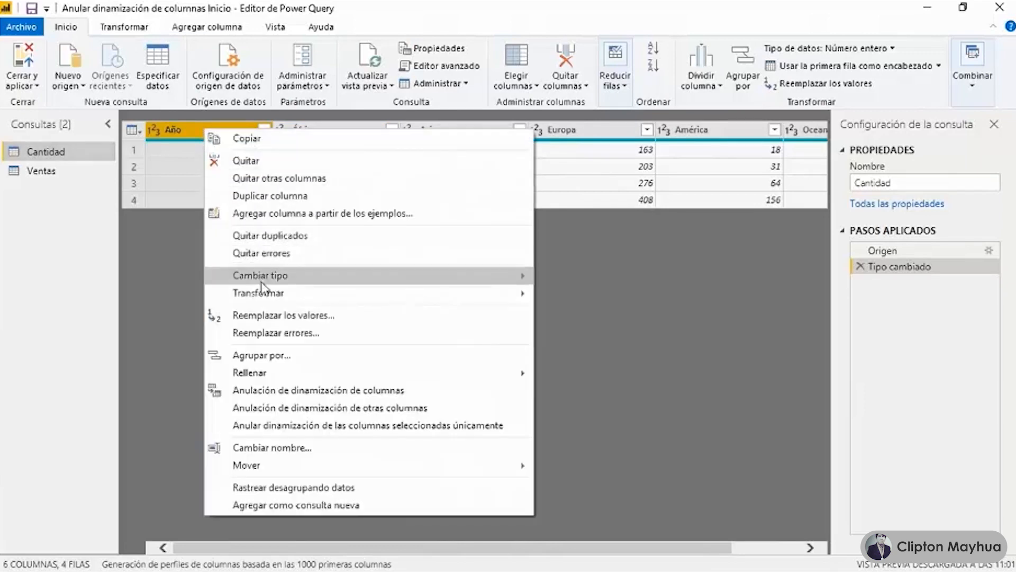
pyautogui.click(292, 409)
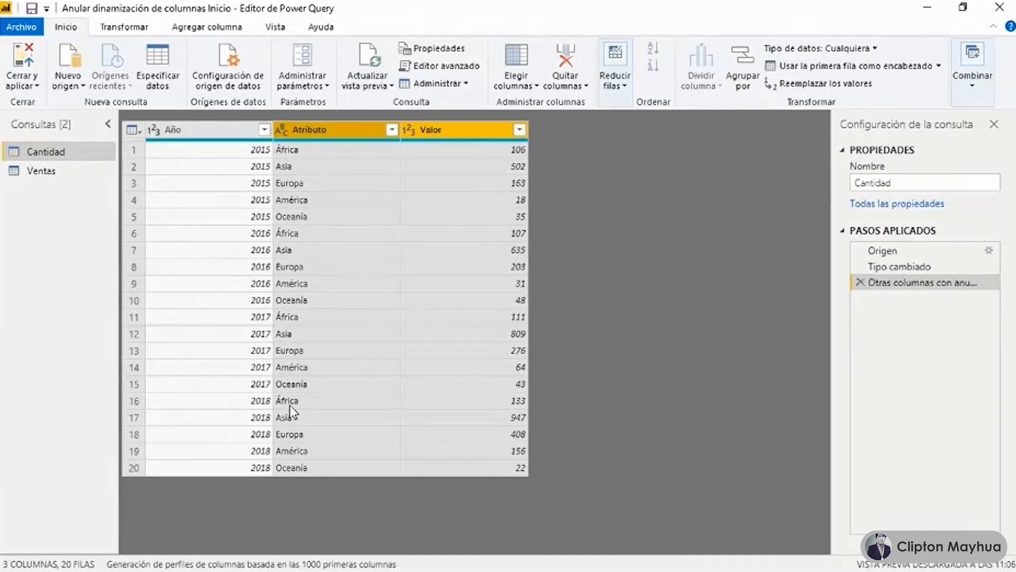
pyautogui.click(323, 133)
pyautogui.doubleClick(324, 129)
pyautogui.write('Continente')
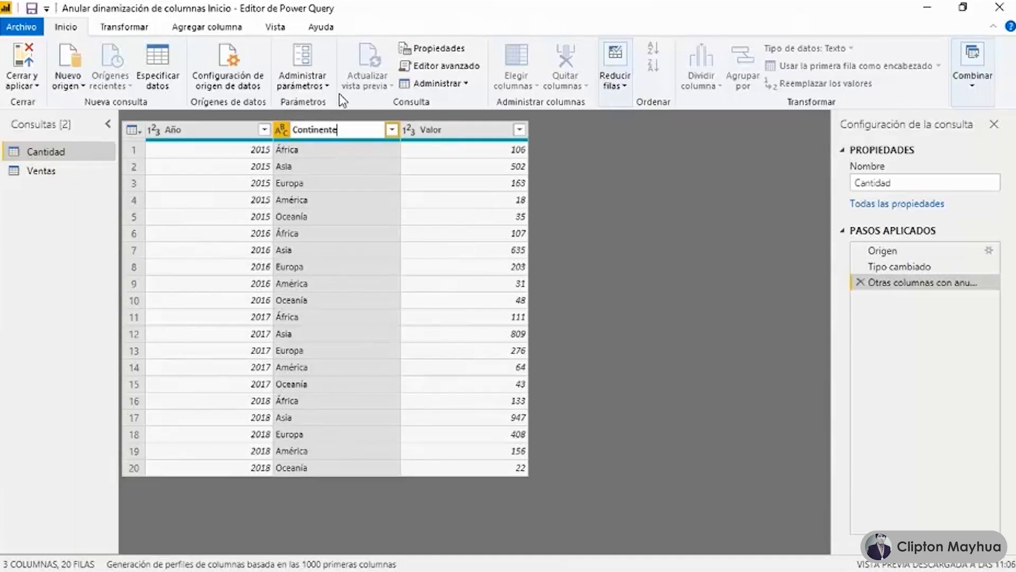
pyautogui.press('Return')
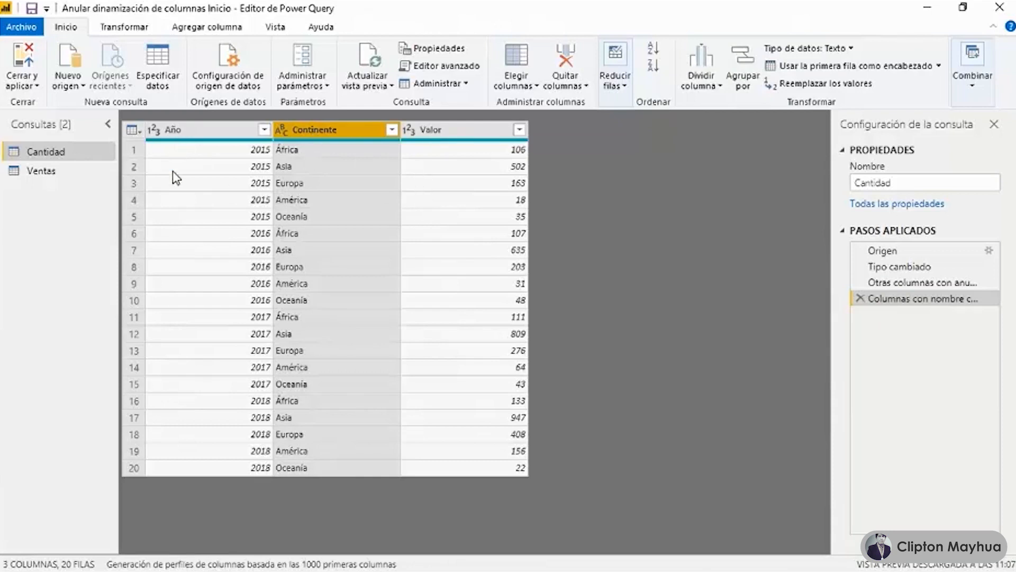
# Unpivot the 2016 through 2019 columns in the Ventas query.
pyautogui.click(58, 178)
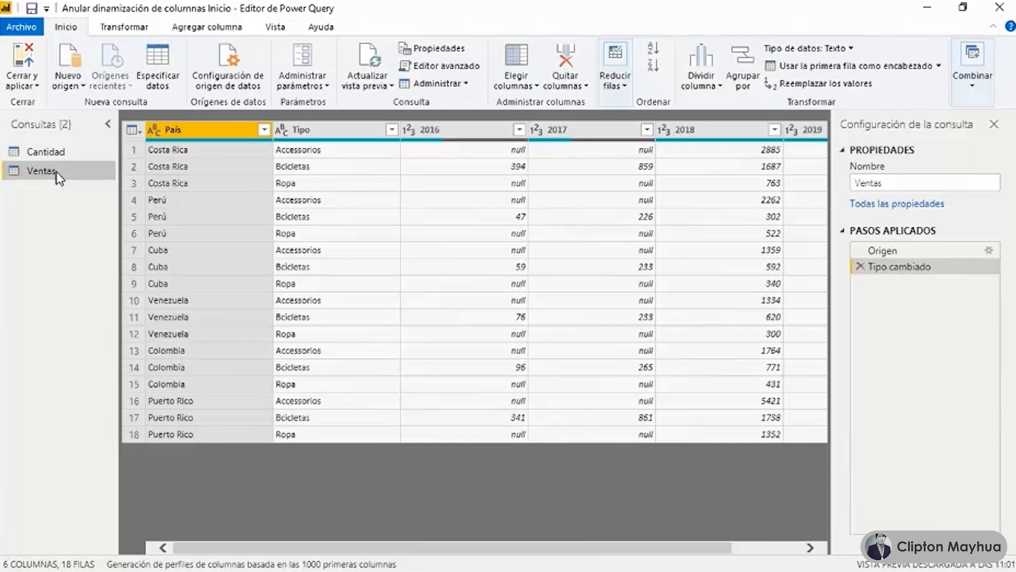
pyautogui.click(440, 131)
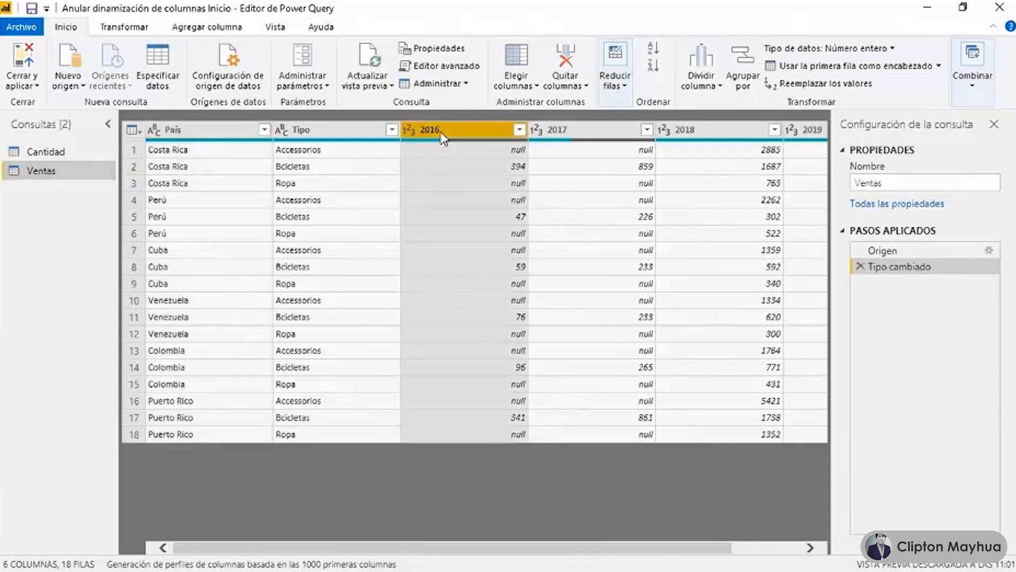
pyautogui.moveTo(379, 549); pyautogui.dragTo(492, 551)
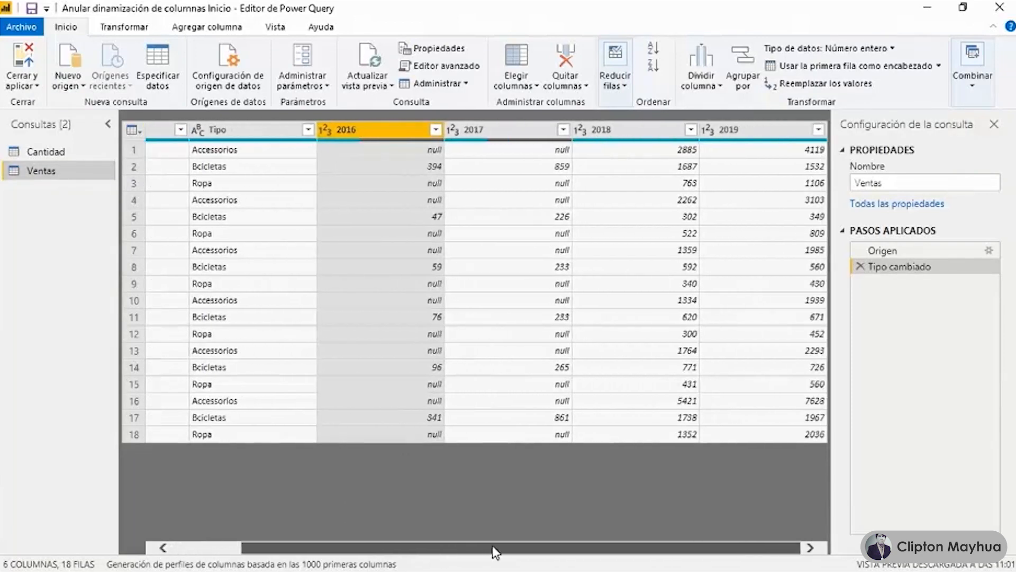
pyautogui.keyDown('shift'); pyautogui.click(747, 127); pyautogui.keyUp('shift')
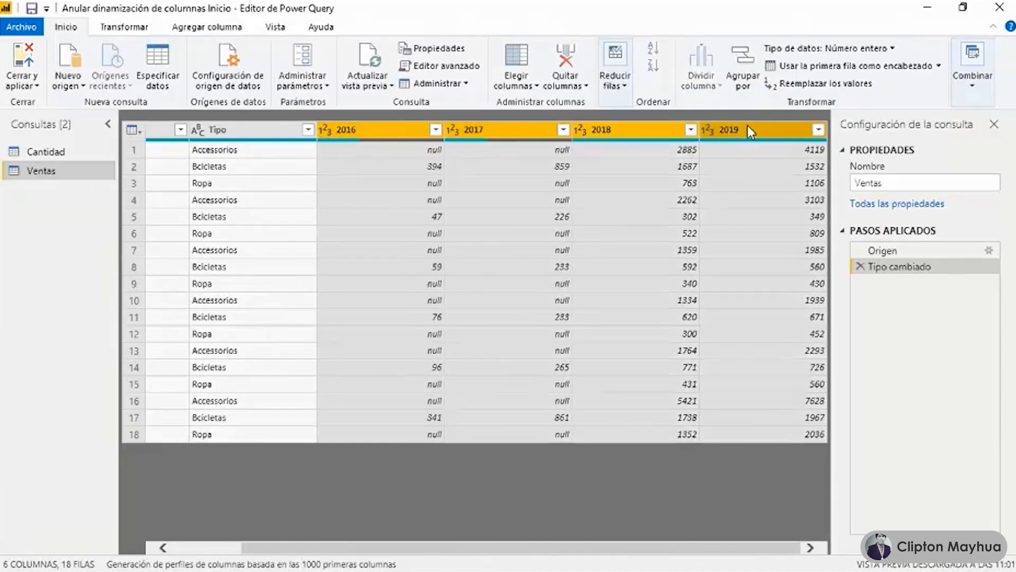
pyautogui.rightClick(379, 136)
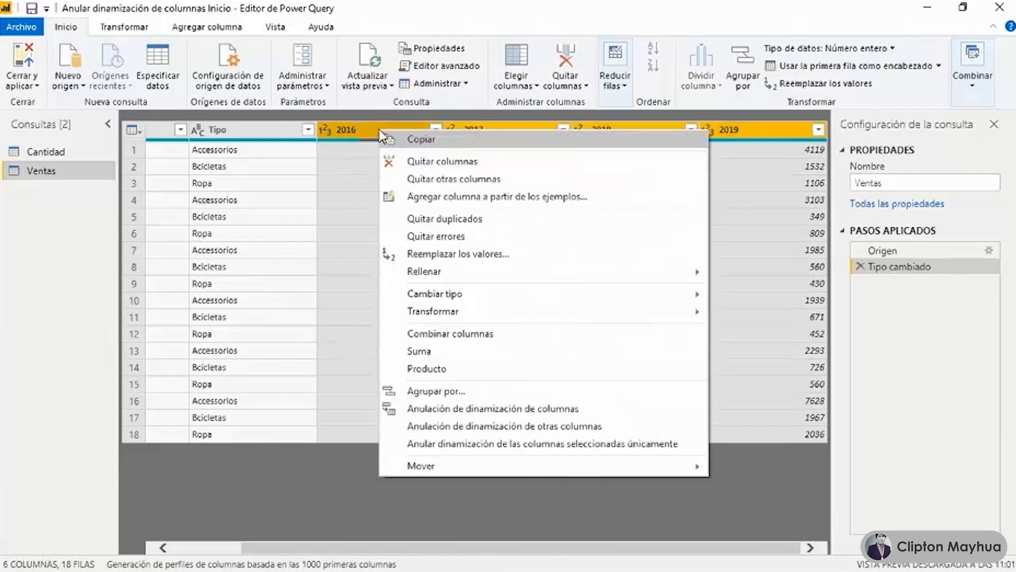
pyautogui.click(480, 410)
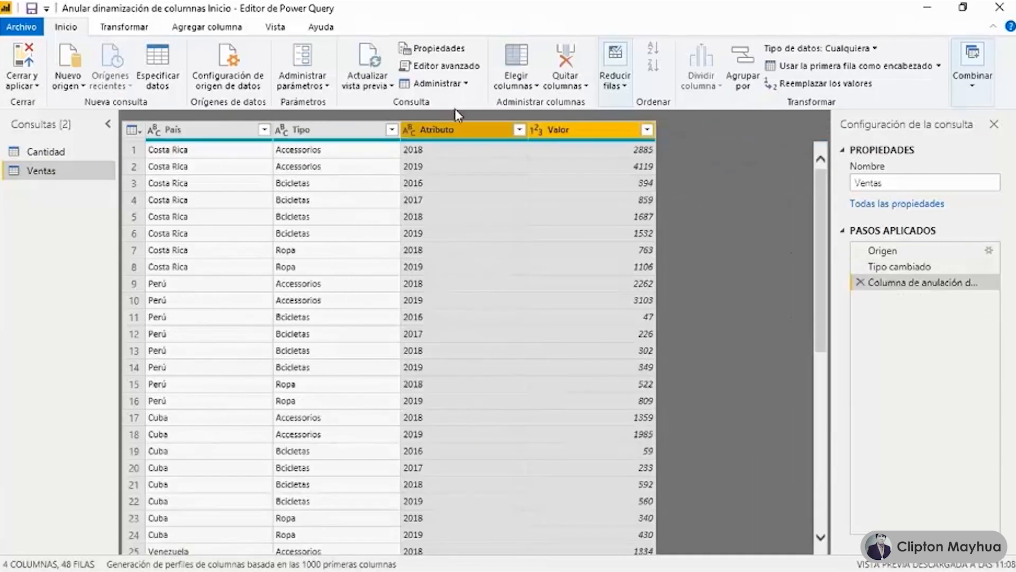
# Rename the Atributo column of the Ventas query as Año.
pyautogui.doubleClick(453, 131)
pyautogui.write('Año')
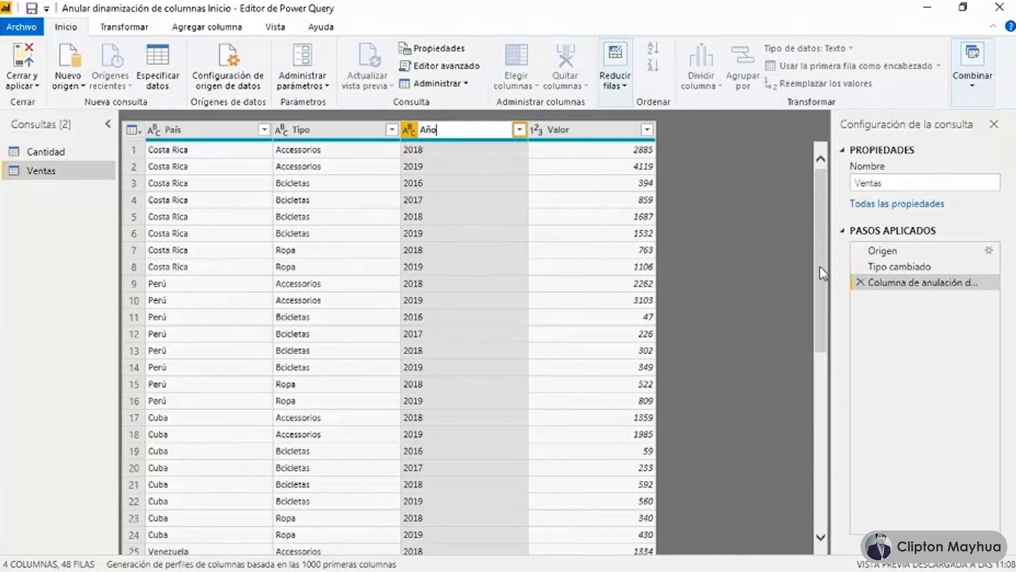
pyautogui.press('Return')
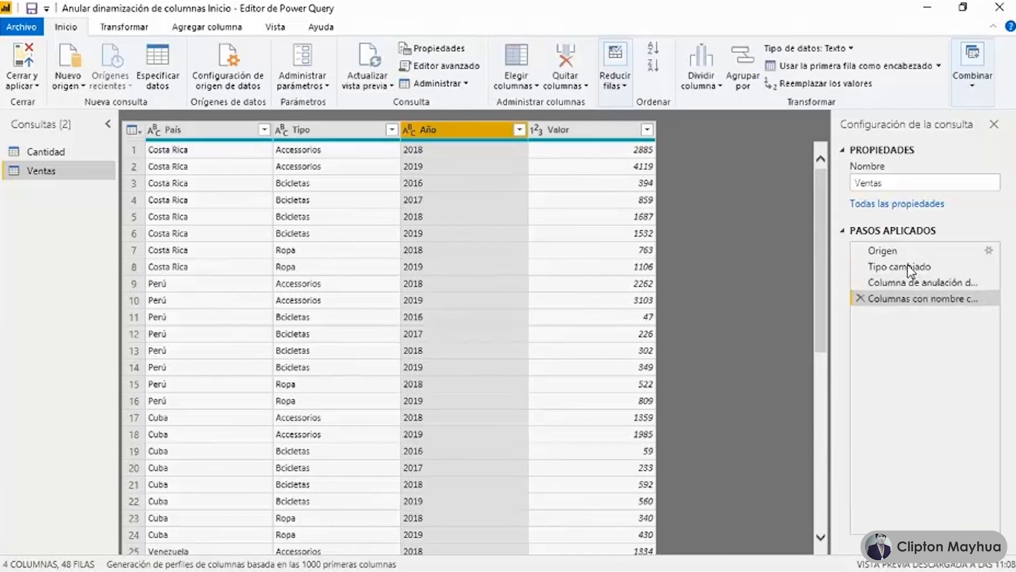
# Compare the Ventas data at the Tipo cambiado step with the data at the unpivot step.
pyautogui.click(910, 267)
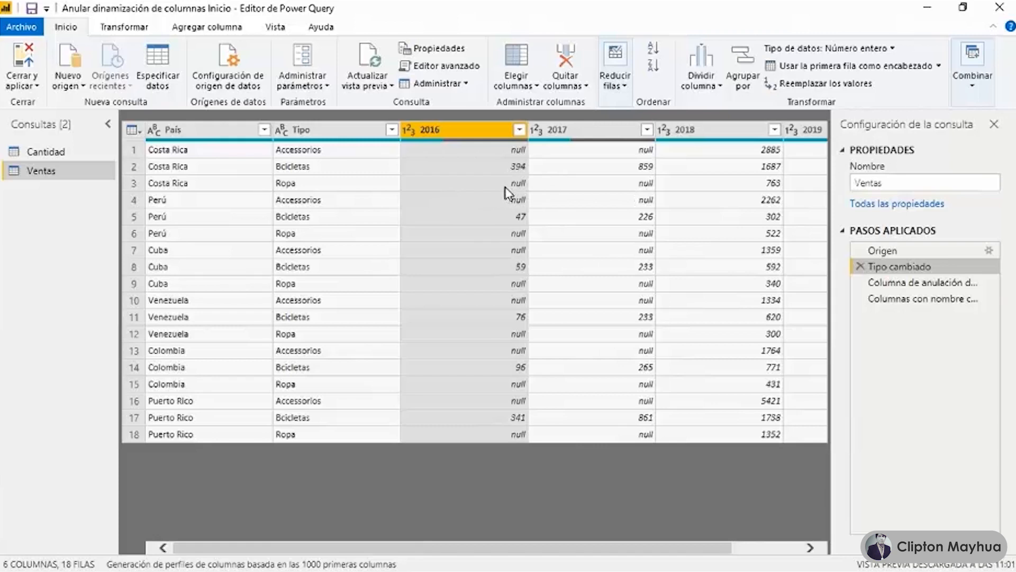
pyautogui.click(906, 284)
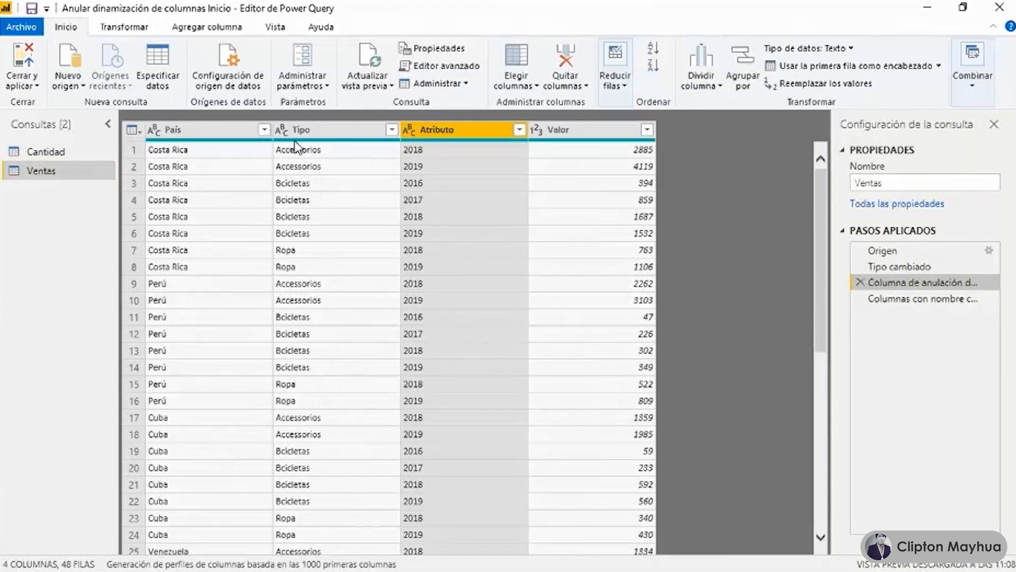
pyautogui.moveTo(299, 147)
# Insert a step after Tipo cambiado that replaces null with 0 in columns 2016 through 2019, and return to the last applied step.
pyautogui.click(882, 268)
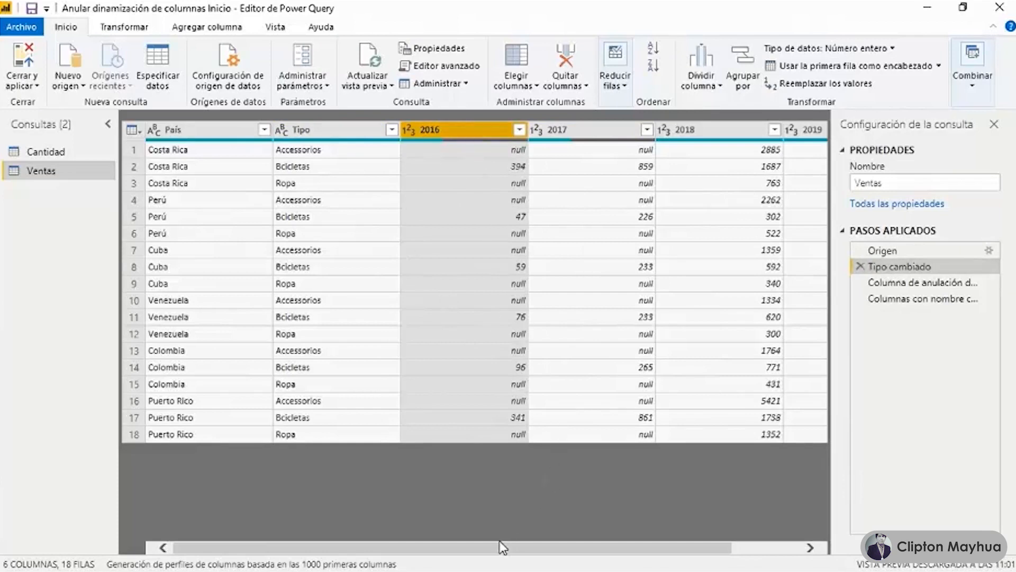
pyautogui.moveTo(503, 548); pyautogui.dragTo(677, 546)
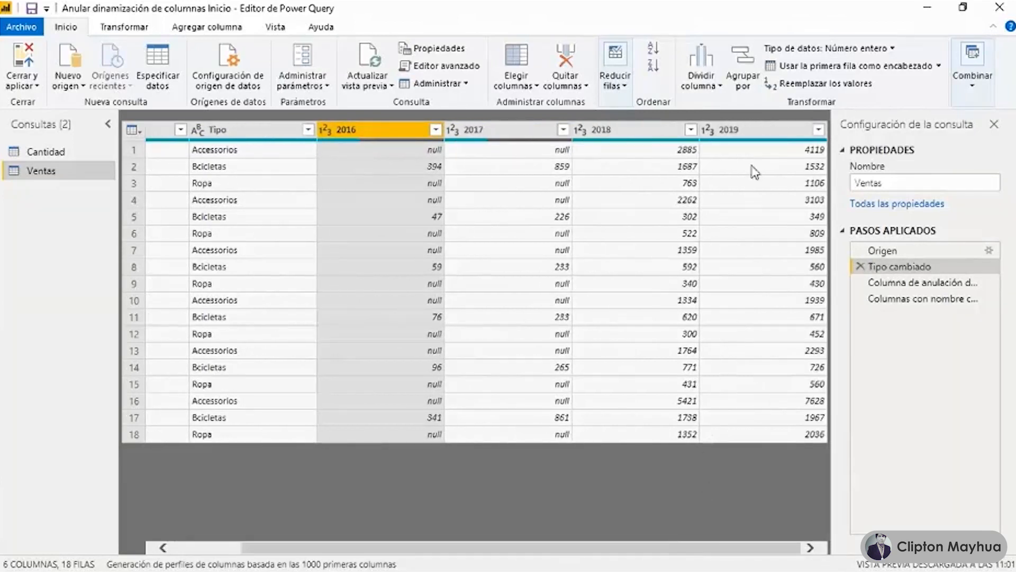
pyautogui.keyDown('shift'); pyautogui.click(748, 132); pyautogui.keyUp('shift')
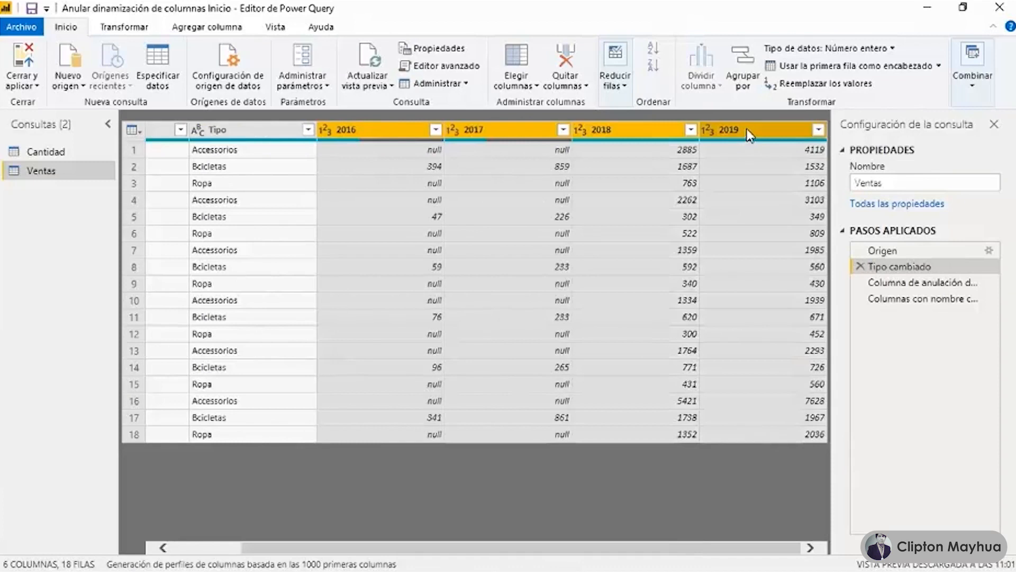
pyautogui.rightClick(746, 129)
pyautogui.click(774, 255)
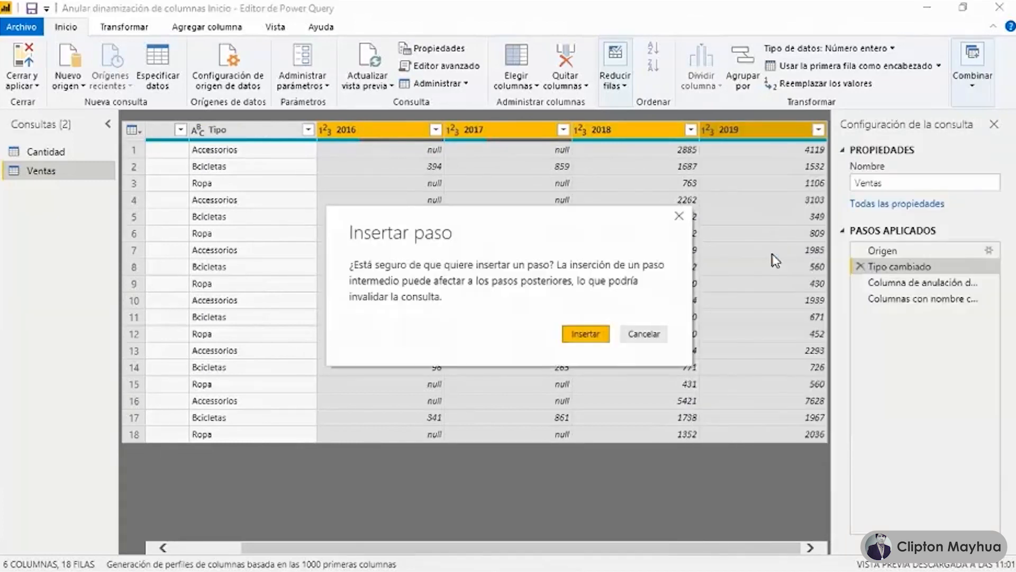
pyautogui.click(591, 339)
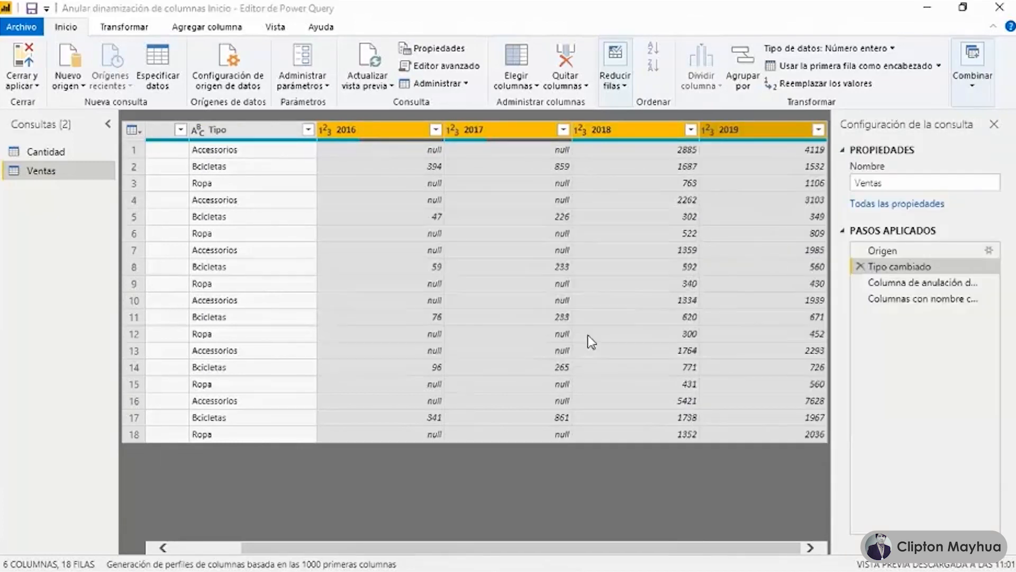
pyautogui.write('null')
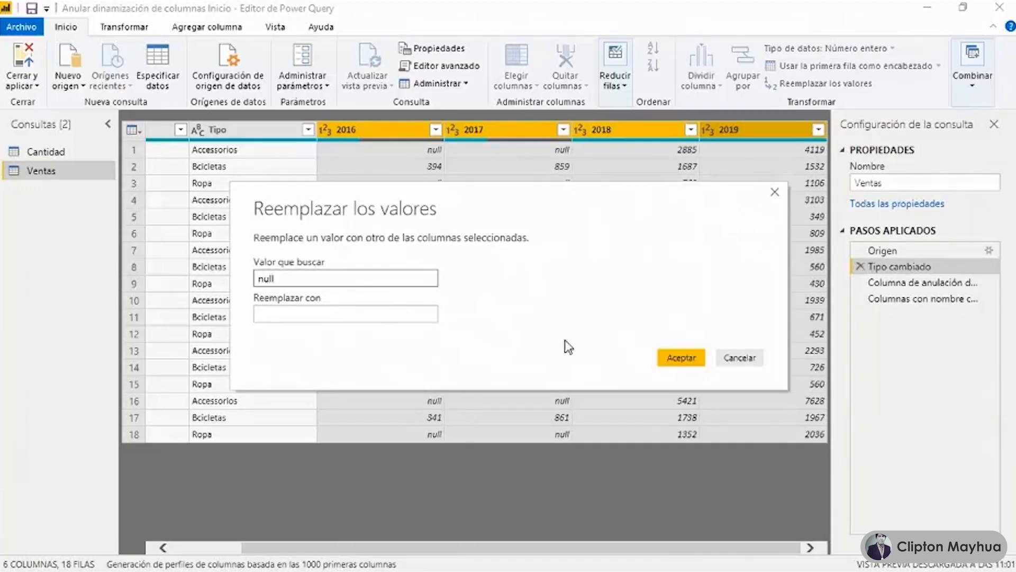
pyautogui.click(397, 314)
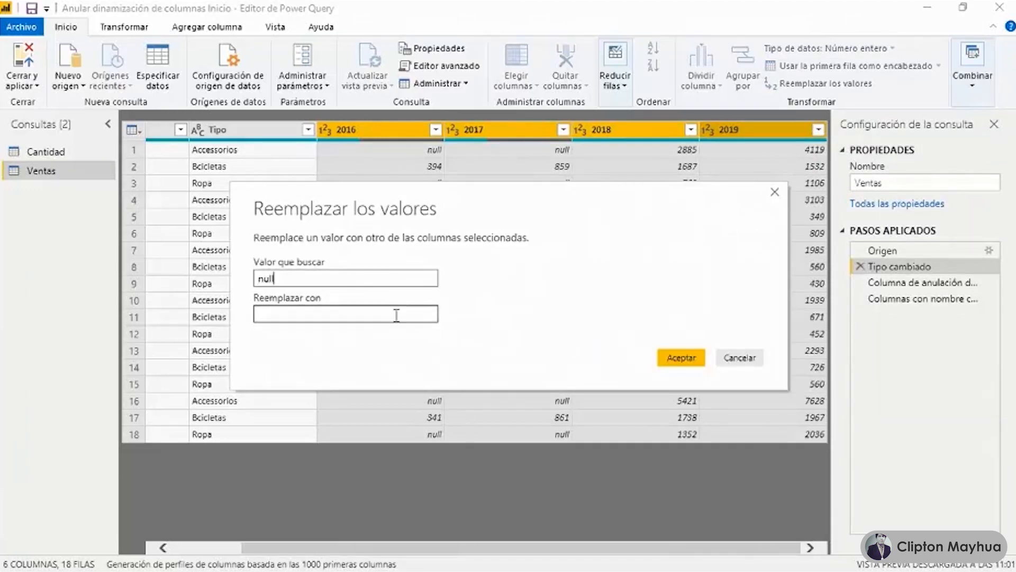
pyautogui.write('0')
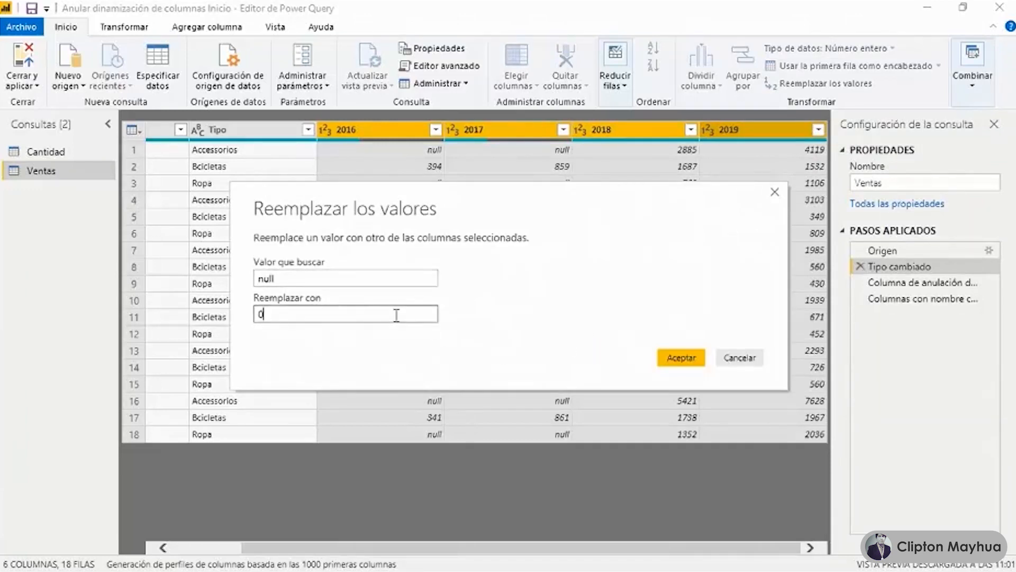
pyautogui.click(681, 358)
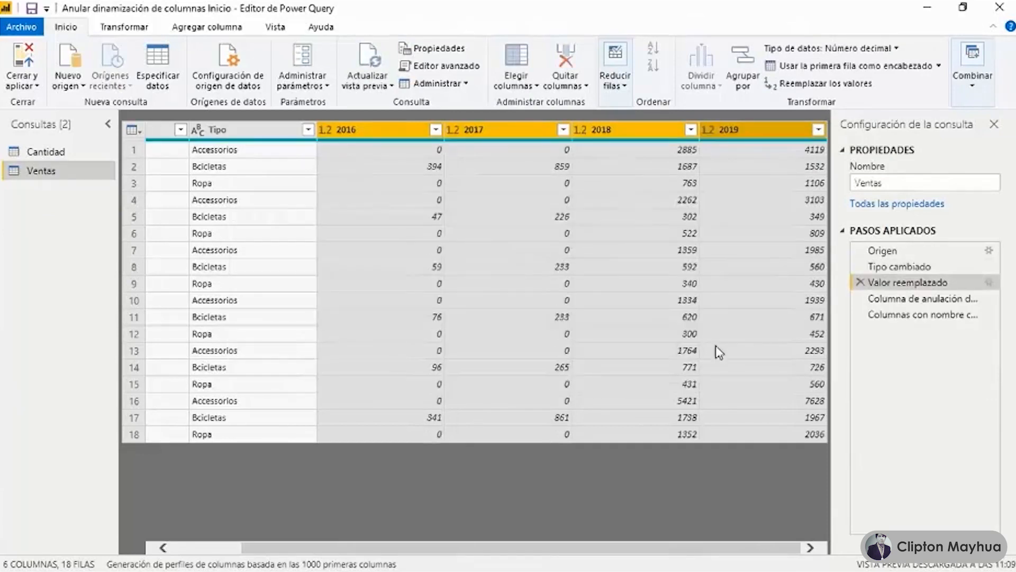
pyautogui.click(893, 299)
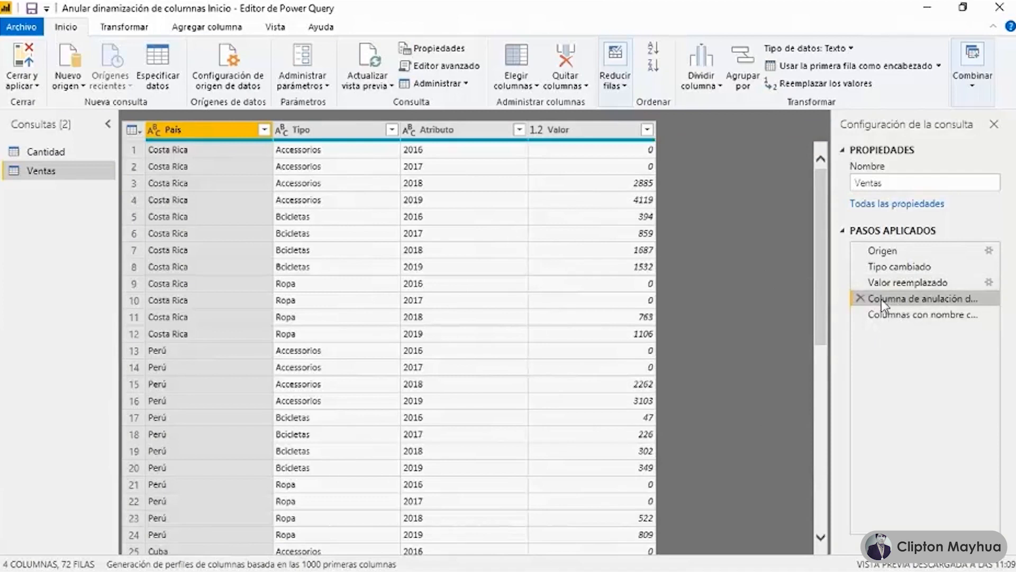
pyautogui.click(891, 313)
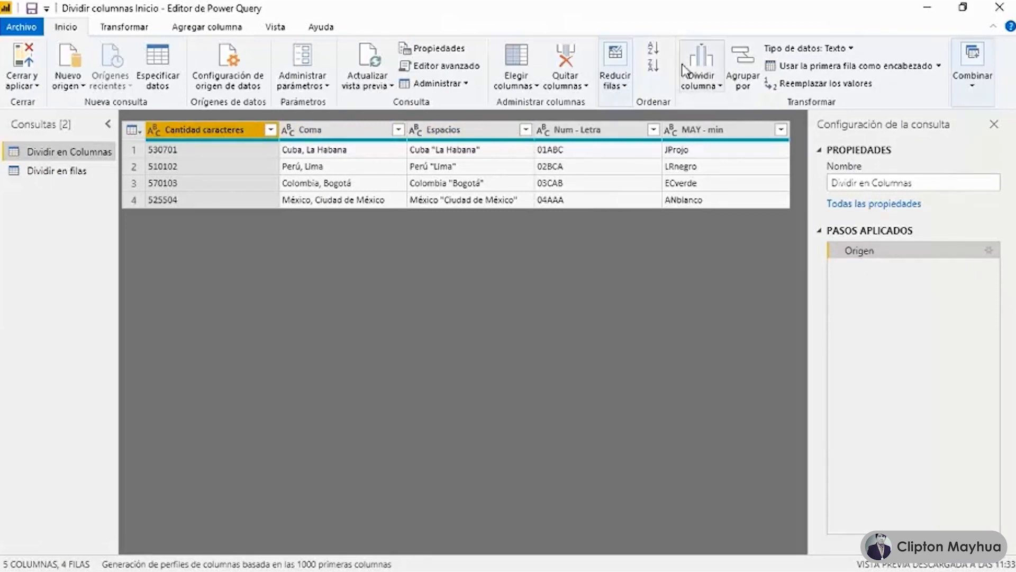
# Split the Cantidad caracteres column repeatedly every 2 characters and review the resulting split and type-change steps.
pyautogui.click(698, 63)
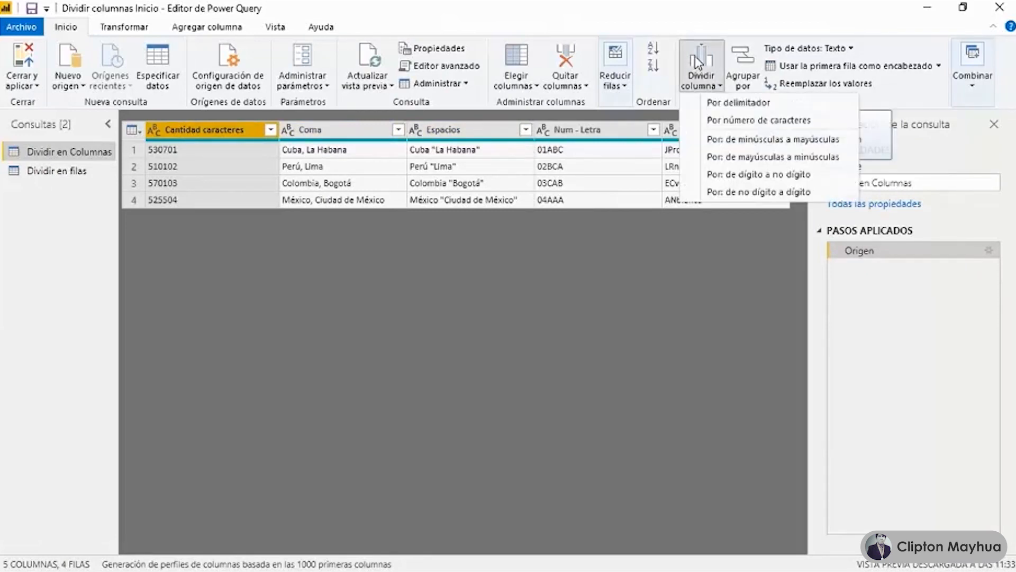
pyautogui.click(712, 119)
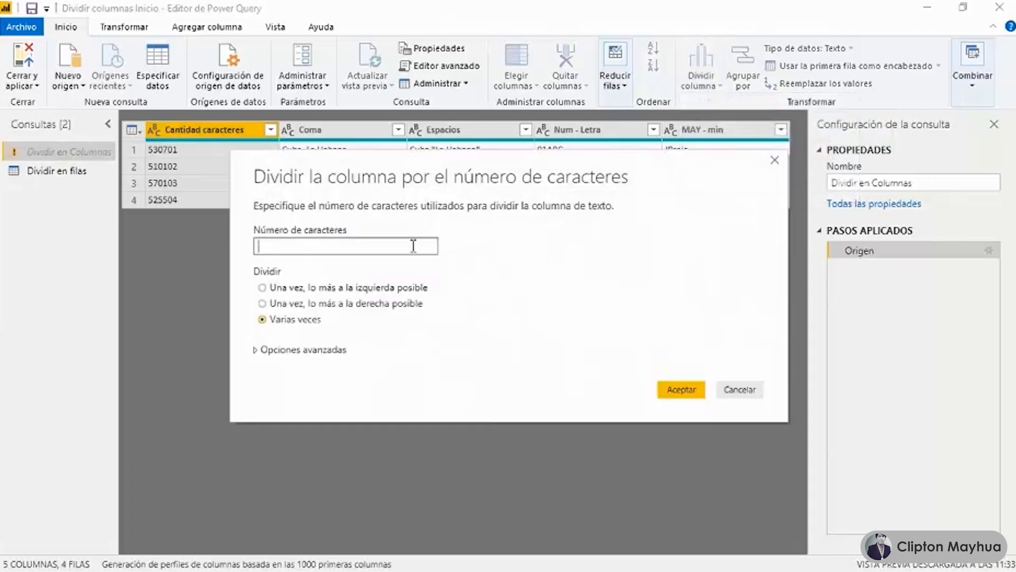
pyautogui.write('2')
pyautogui.click(692, 393)
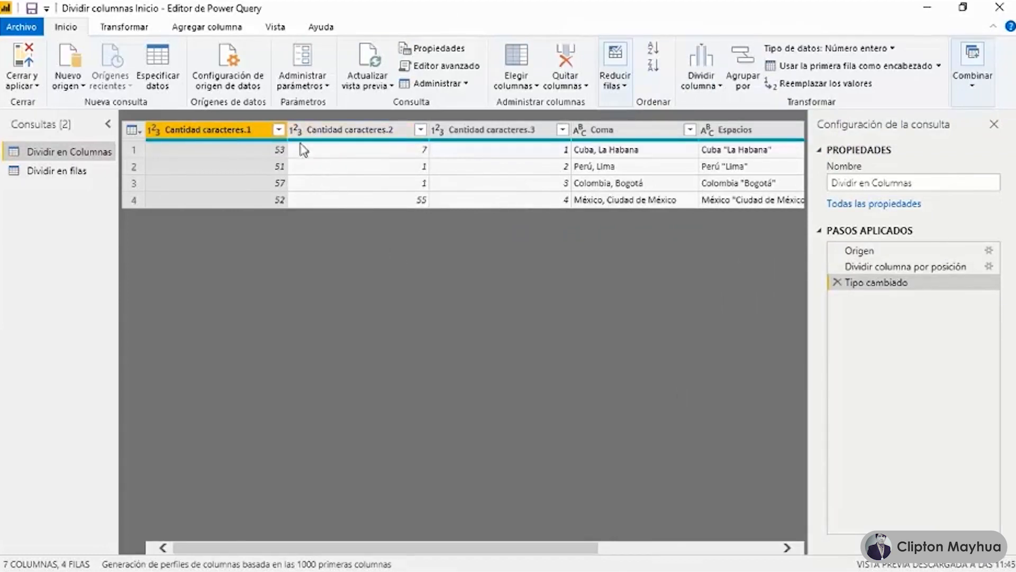
pyautogui.click(855, 268)
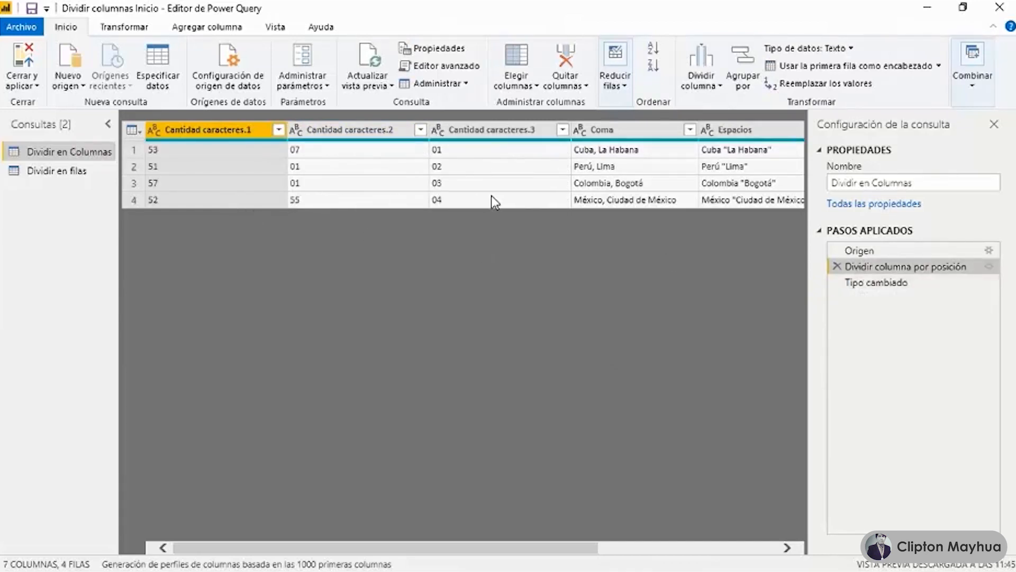
pyautogui.click(872, 282)
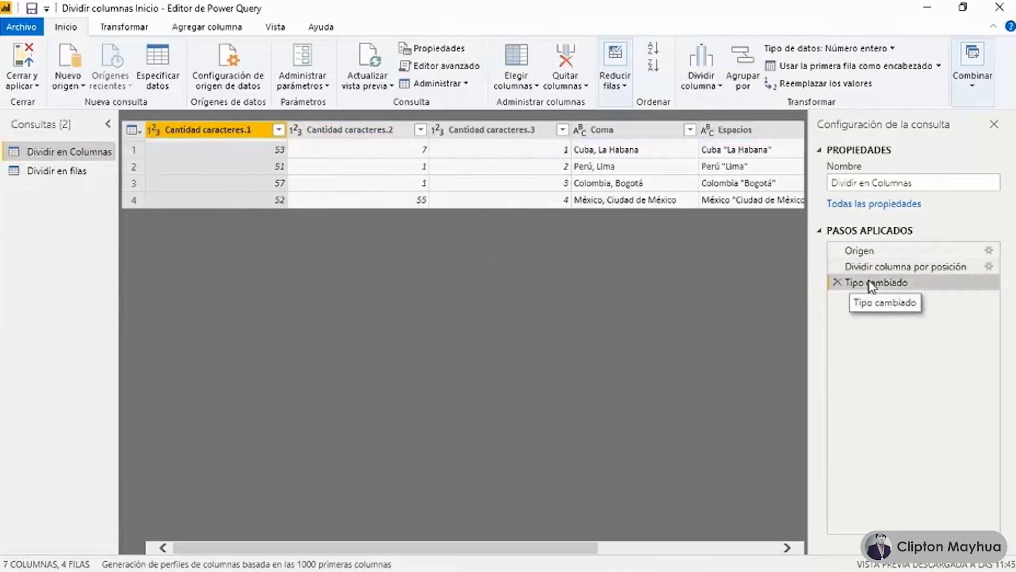
# Split the Coma column by delimiter at each occurrence of a comma.
pyautogui.click(628, 131)
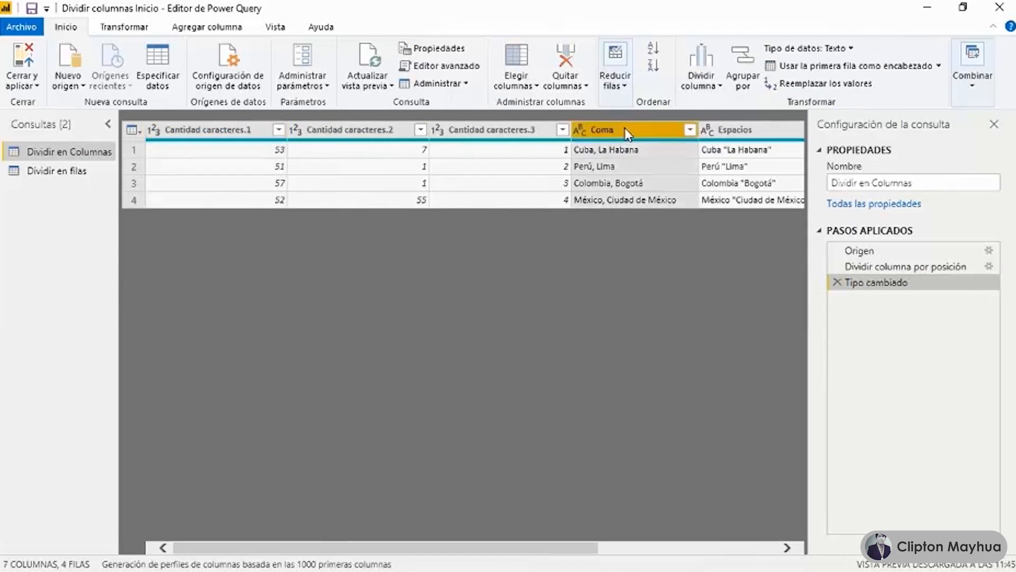
pyautogui.click(706, 68)
pyautogui.click(726, 102)
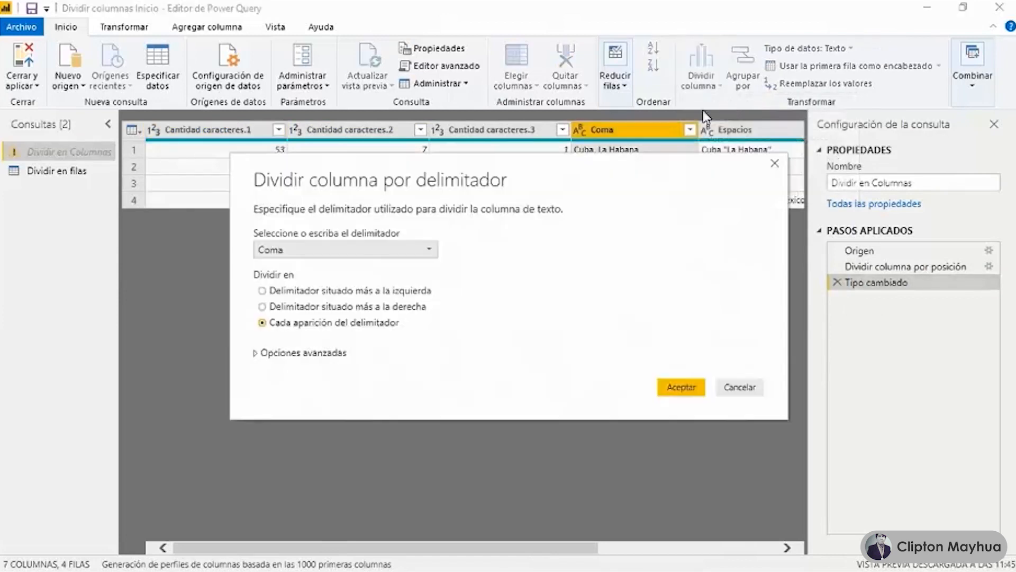
pyautogui.click(671, 386)
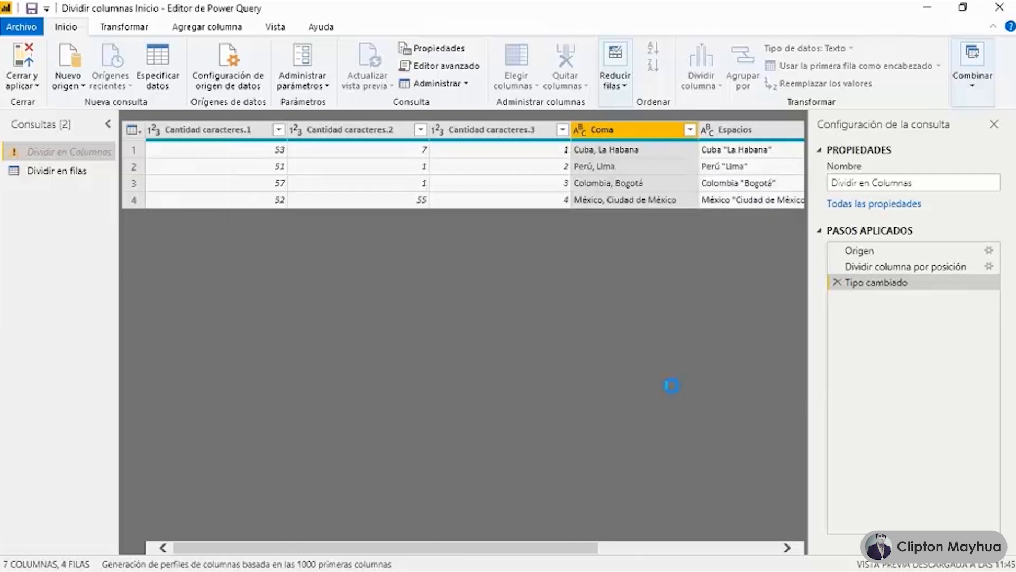
# Split the Espacios column at each space into 2 columns, keeping the double quote as the quote character.
pyautogui.moveTo(365, 549); pyautogui.dragTo(616, 560)
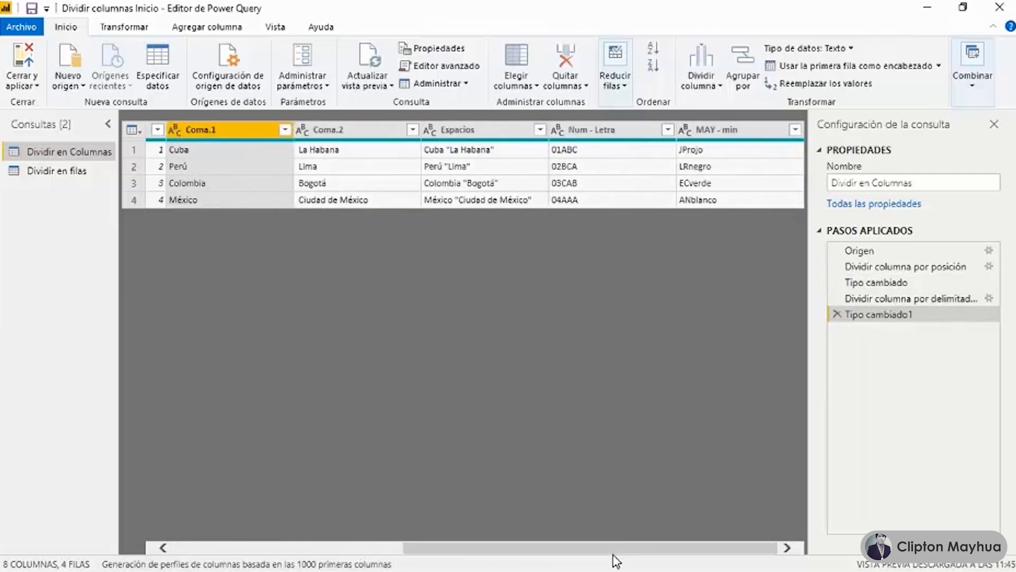
pyautogui.click(479, 131)
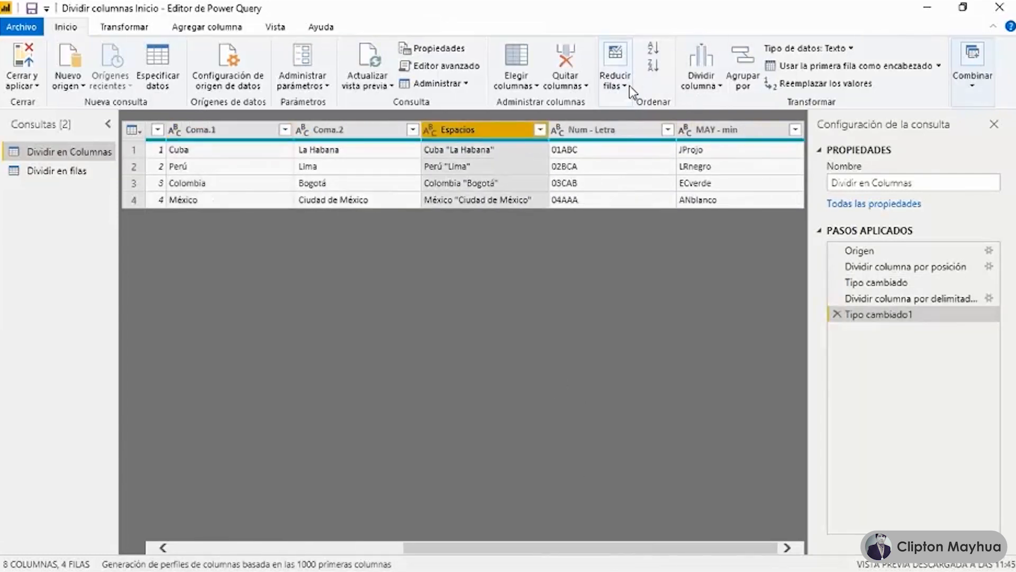
pyautogui.click(701, 62)
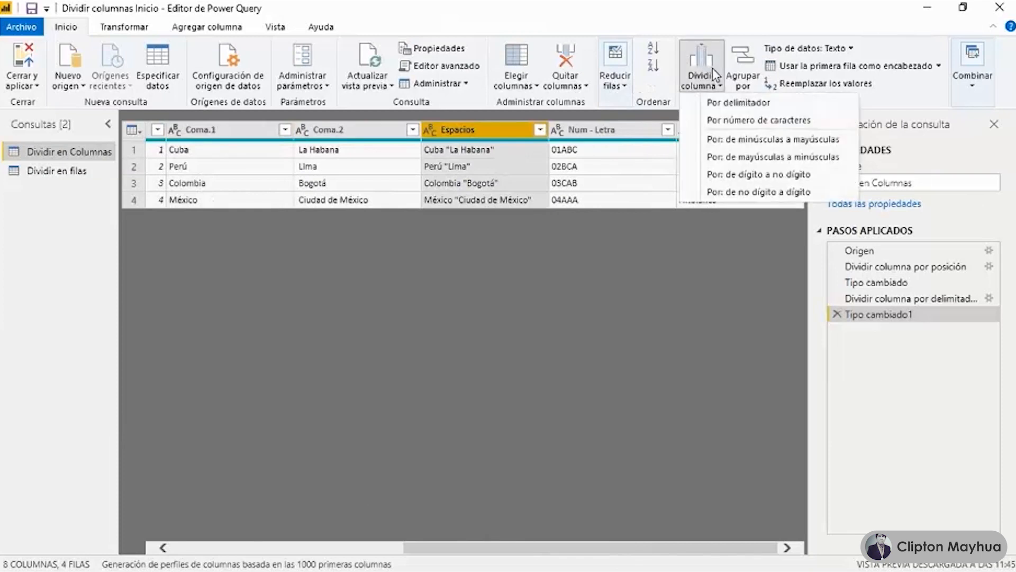
pyautogui.click(718, 103)
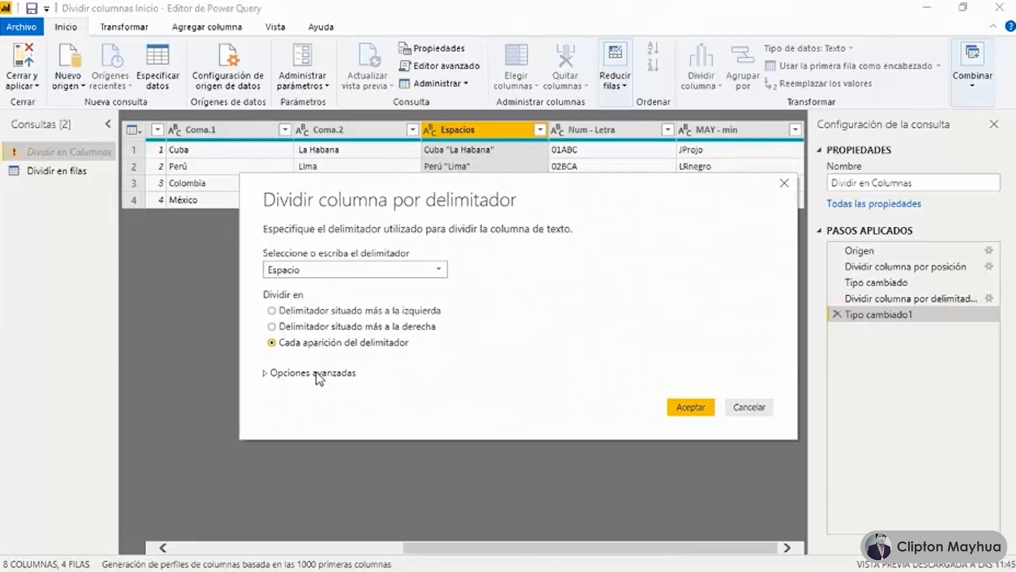
pyautogui.click(274, 373)
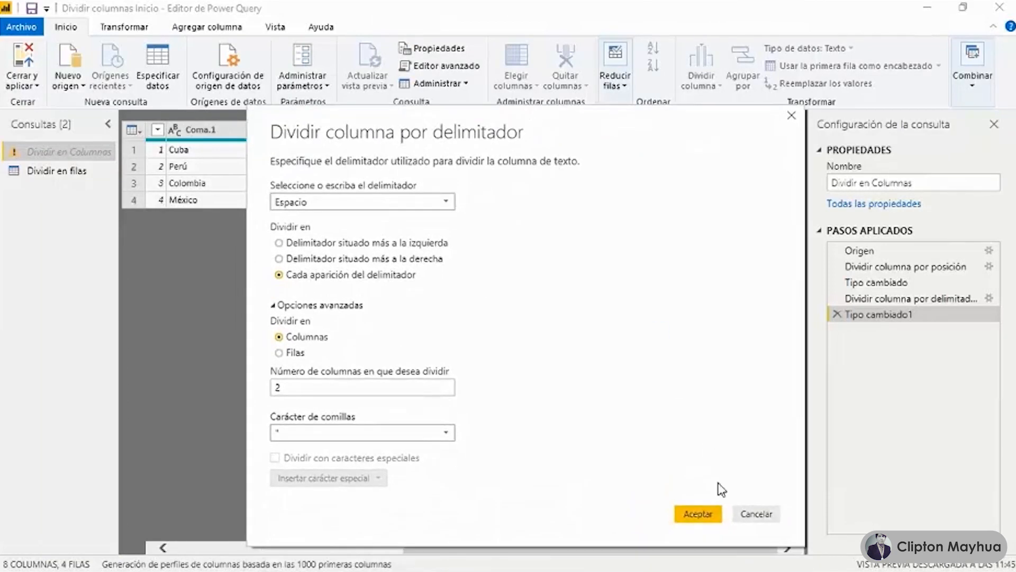
pyautogui.click(702, 516)
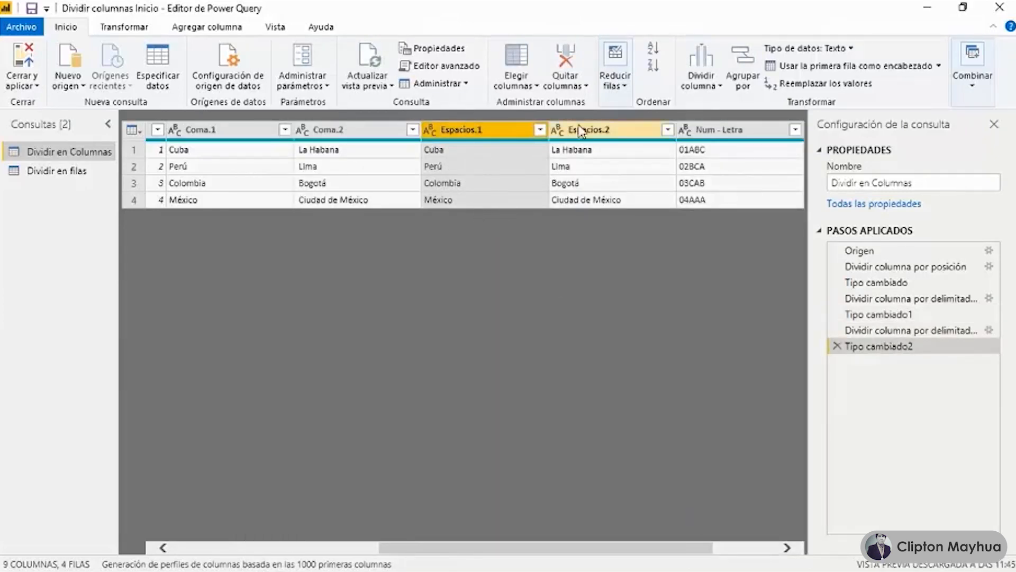
# Split the Num - Letra column at the transition from digit to non-digit.
pyautogui.click(721, 132)
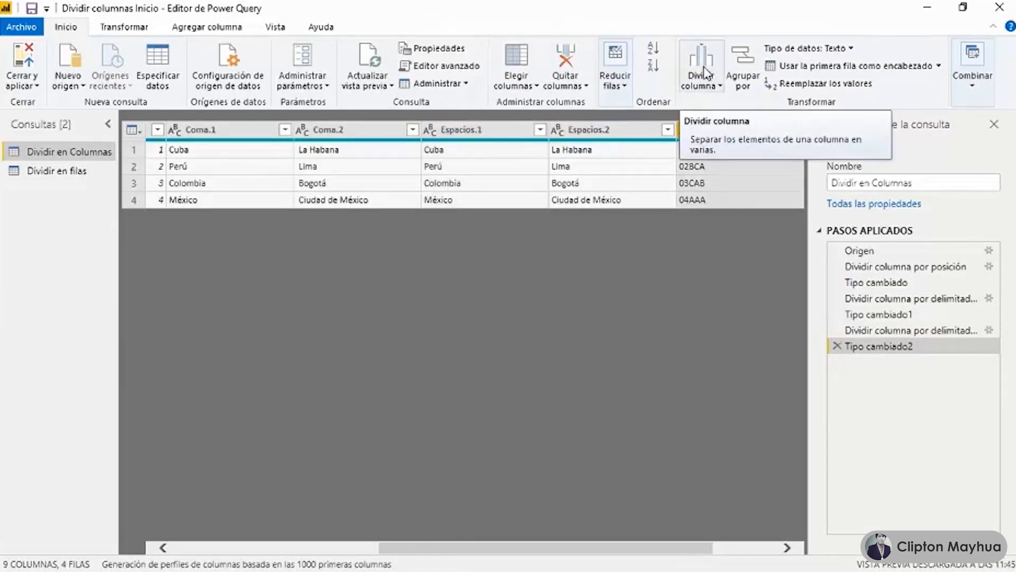
pyautogui.click(706, 72)
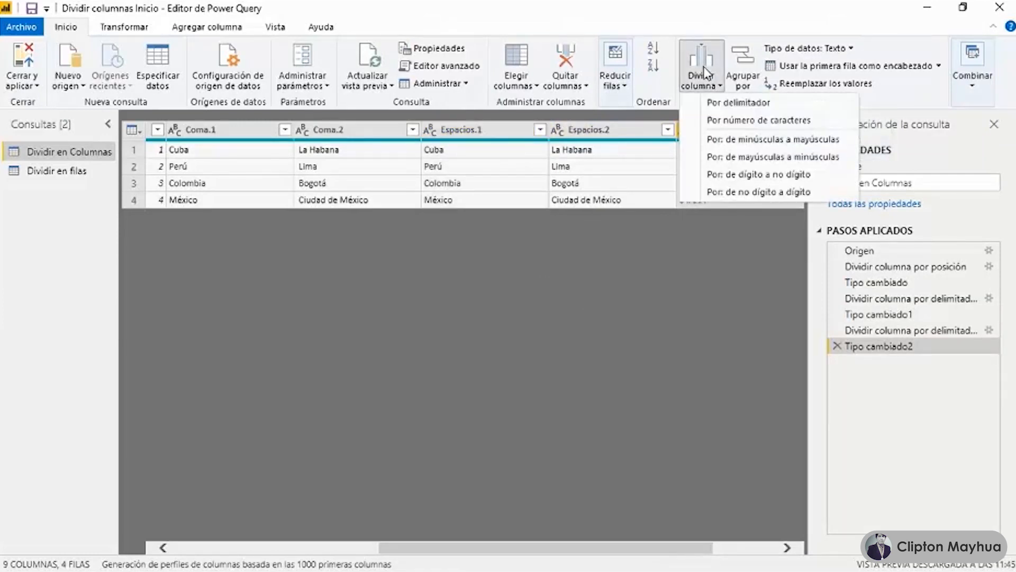
pyautogui.click(721, 175)
pyautogui.moveTo(616, 548); pyautogui.dragTo(730, 547)
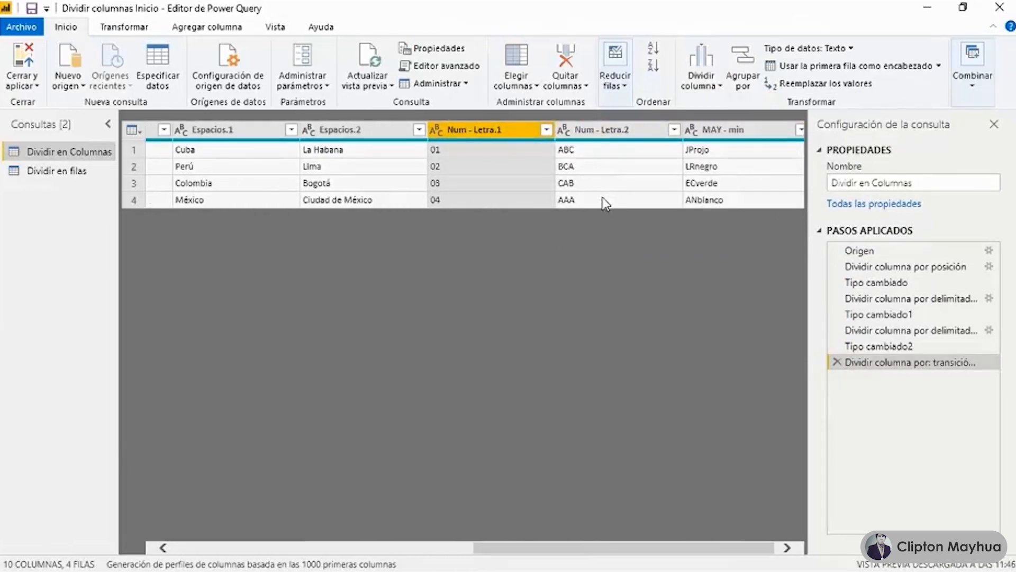
# Split the MAY - min column at the transition from uppercase to lowercase letters.
pyautogui.moveTo(657, 550); pyautogui.dragTo(660, 548)
pyautogui.click(728, 126)
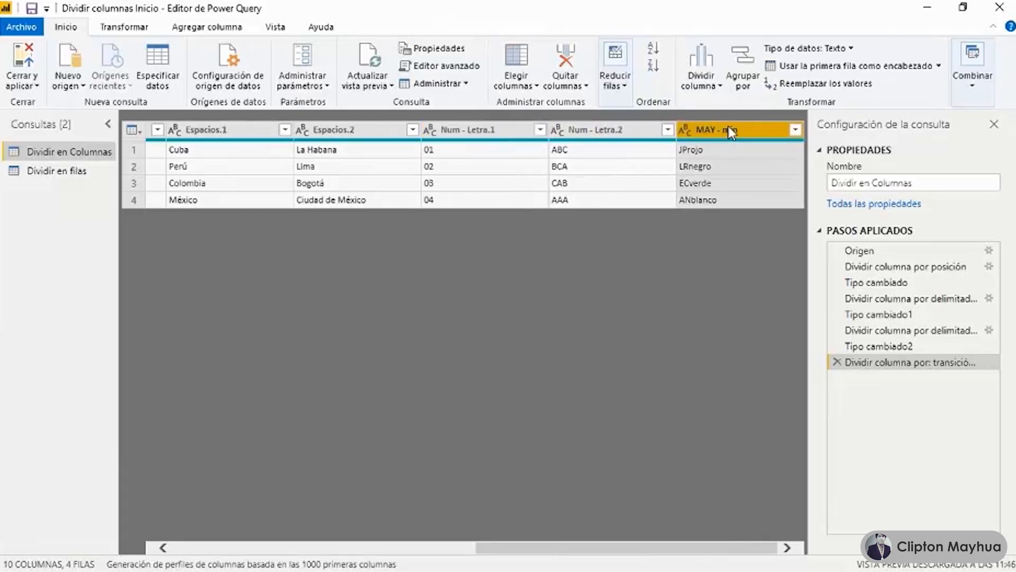
pyautogui.click(701, 67)
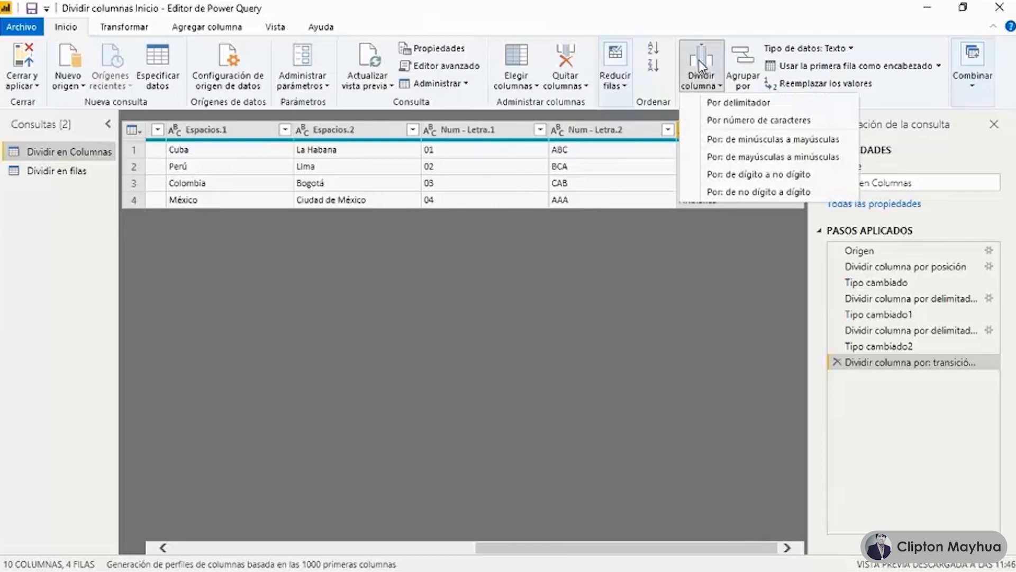
pyautogui.click(748, 157)
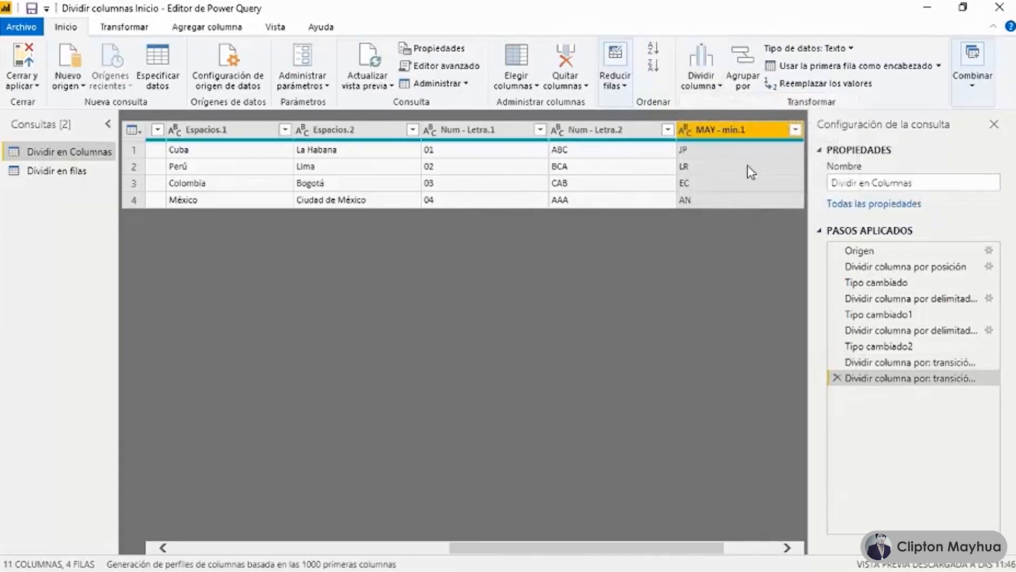
pyautogui.hscroll(2, 668, 548)
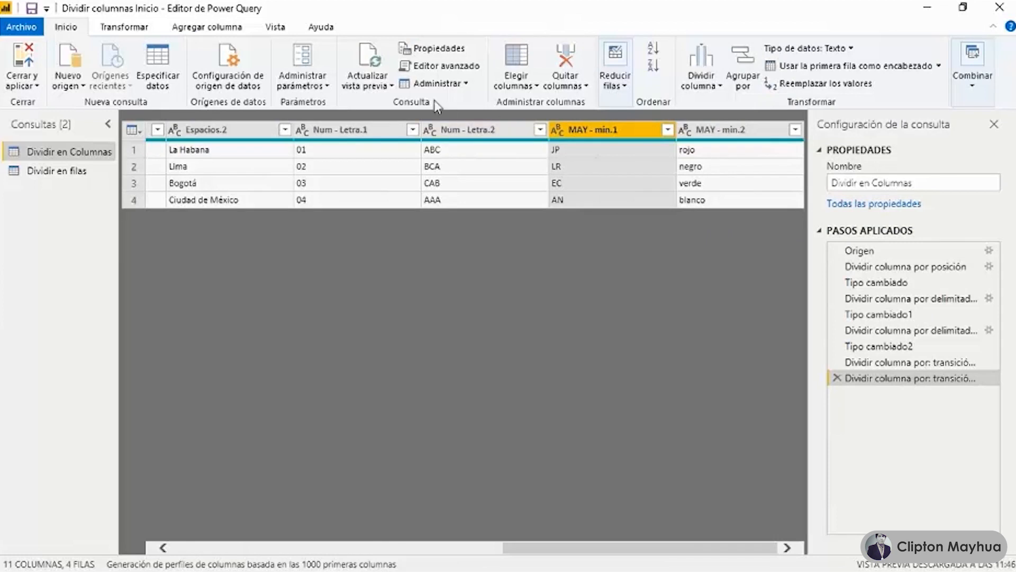
# In the Dividir en filas query, split the Ciudades column into rows at each occurrence of a comma.
pyautogui.click(64, 171)
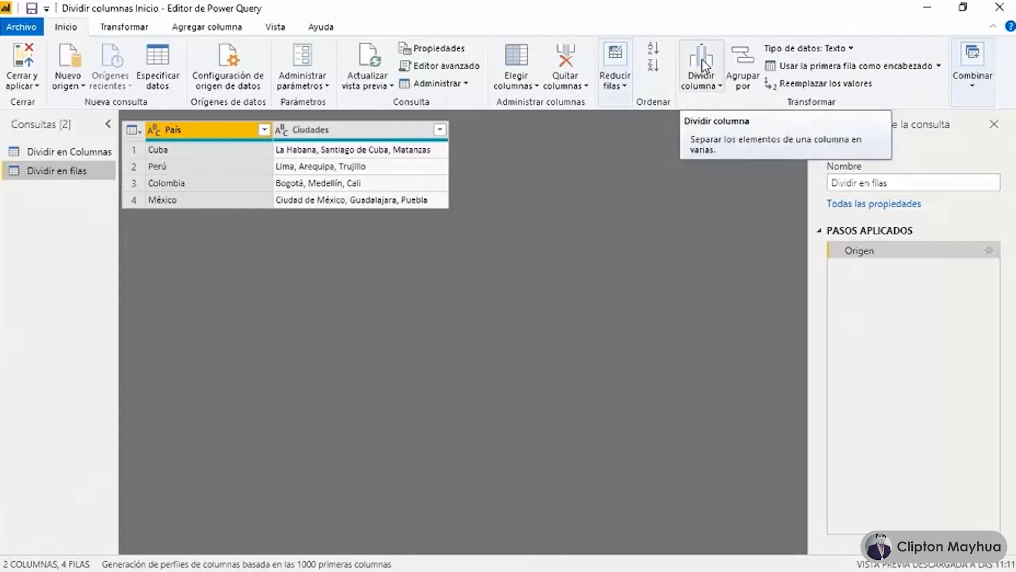
pyautogui.click(353, 129)
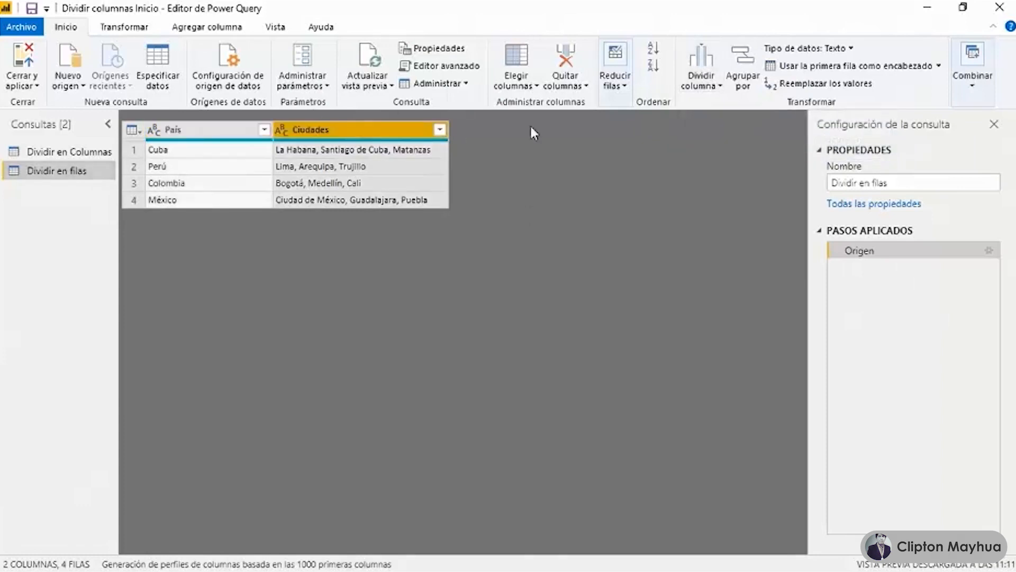
pyautogui.click(702, 57)
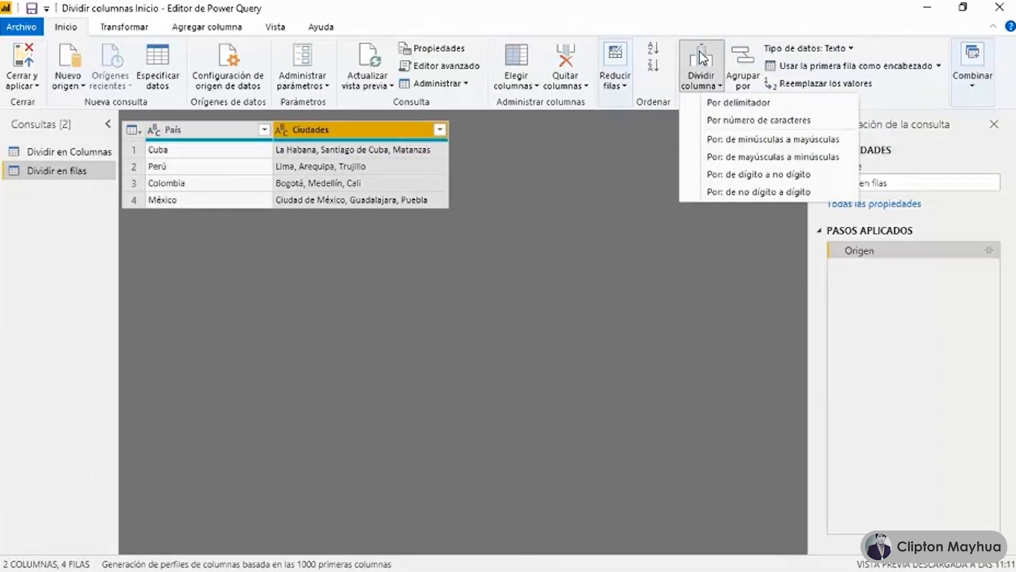
pyautogui.click(720, 104)
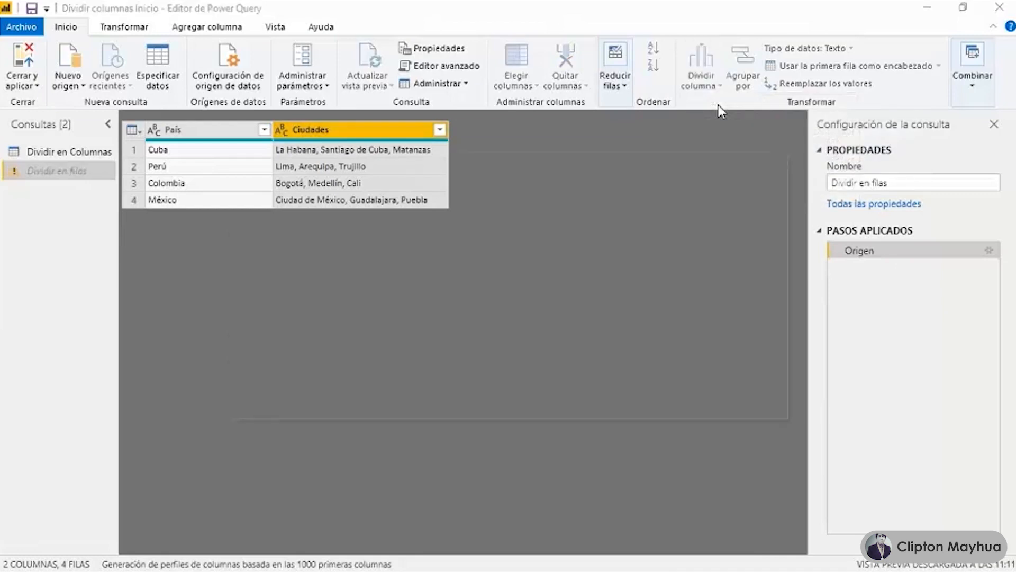
pyautogui.moveTo(508, 158); pyautogui.dragTo(708, 50)
pyautogui.click(455, 239)
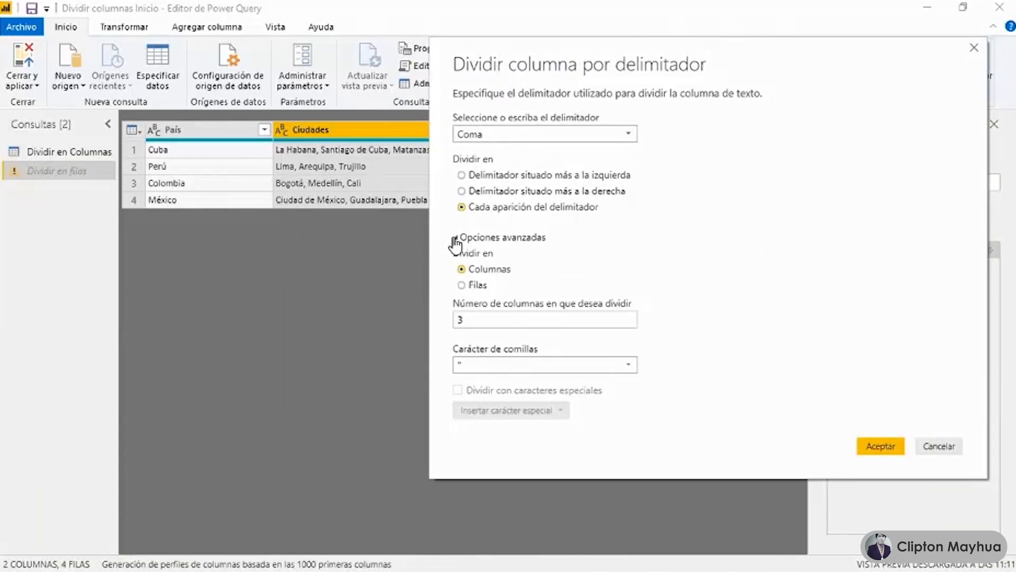
pyautogui.click(476, 286)
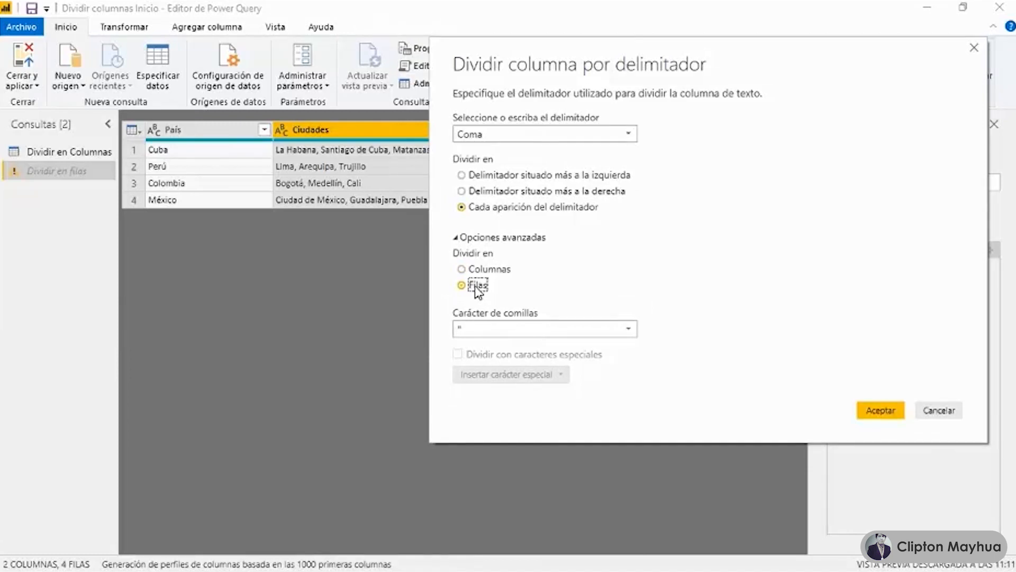
pyautogui.click(882, 410)
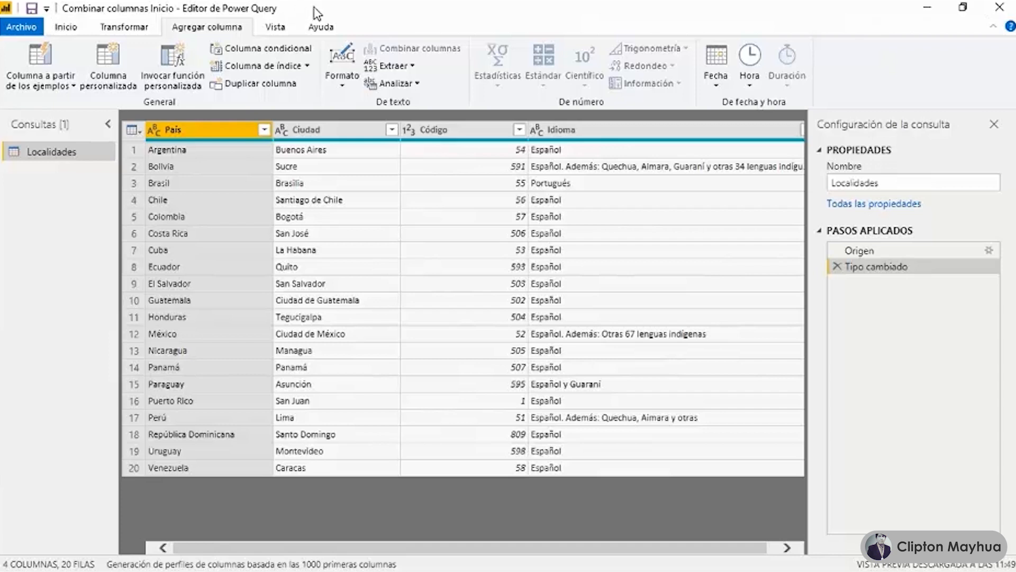
# Start merging the País and Ciudad columns of the Localidades query, choosing a custom separator.
pyautogui.keyDown('ctrl'); pyautogui.click(334, 129); pyautogui.keyUp('ctrl')
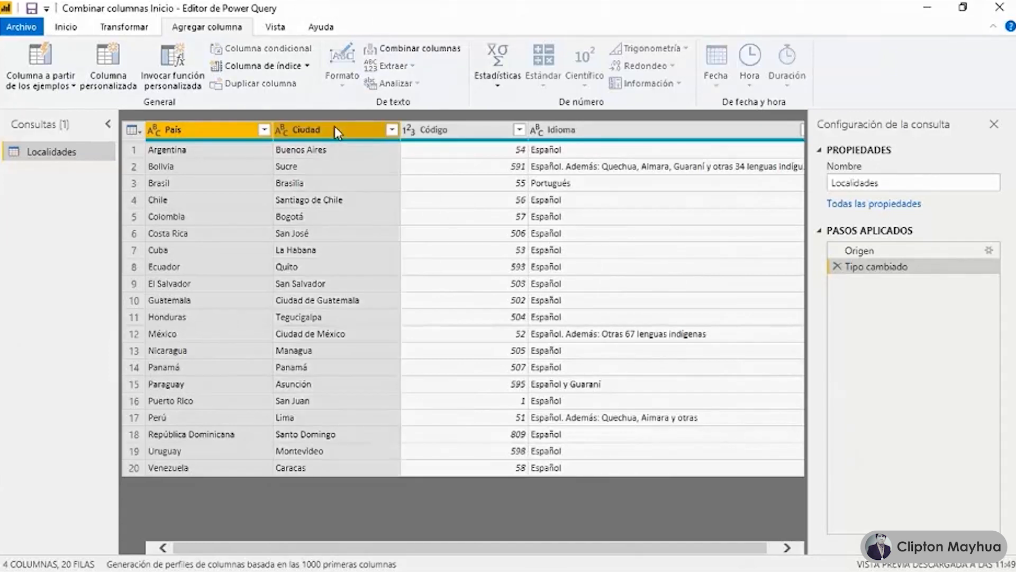
pyautogui.rightClick(334, 131)
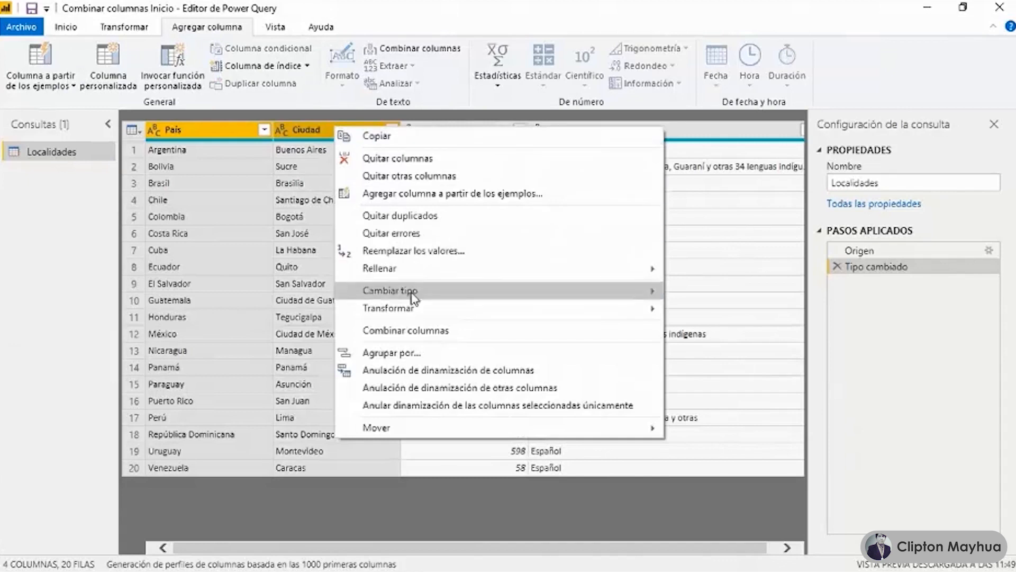
pyautogui.click(414, 329)
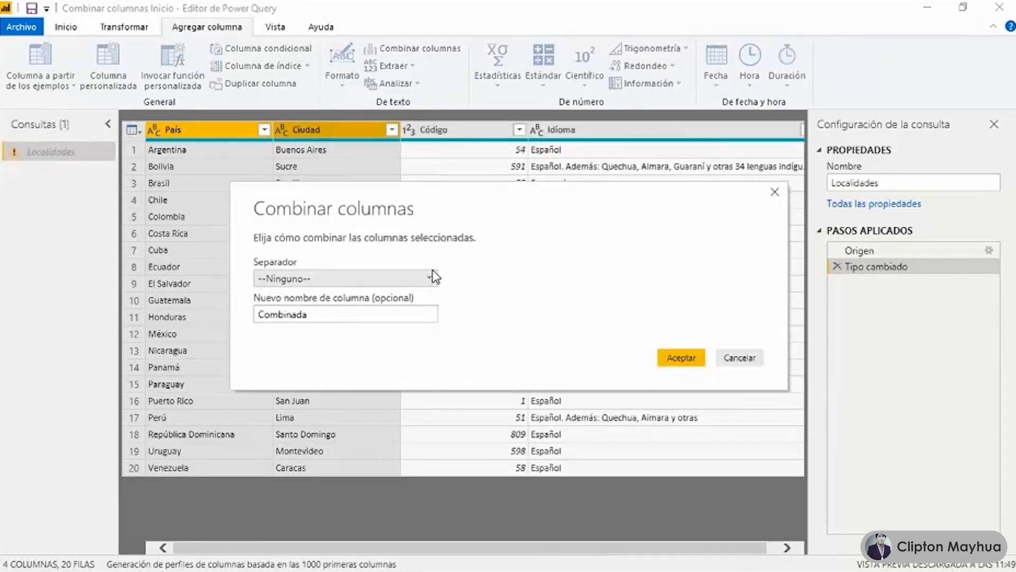
pyautogui.click(429, 278)
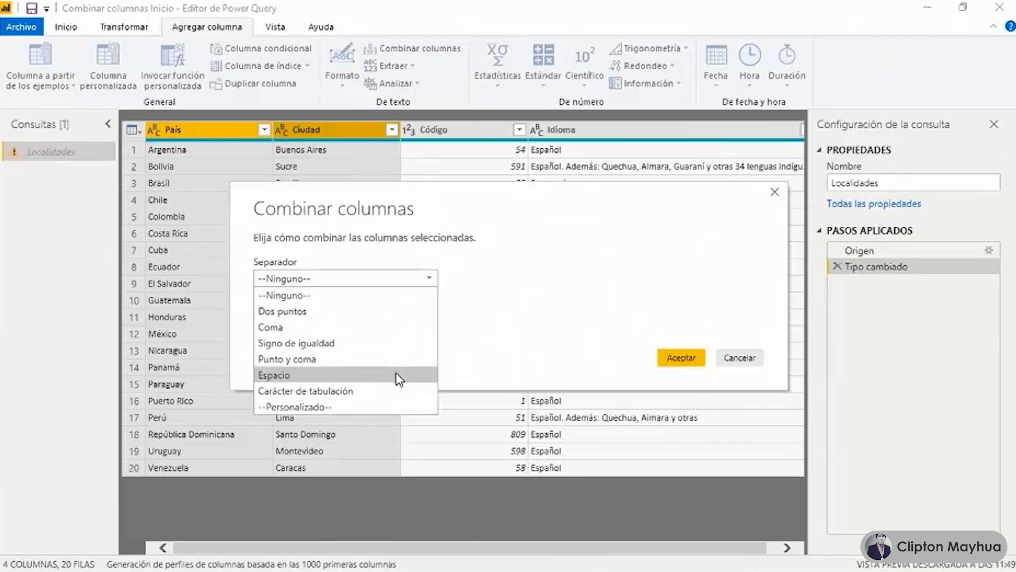
pyautogui.click(355, 411)
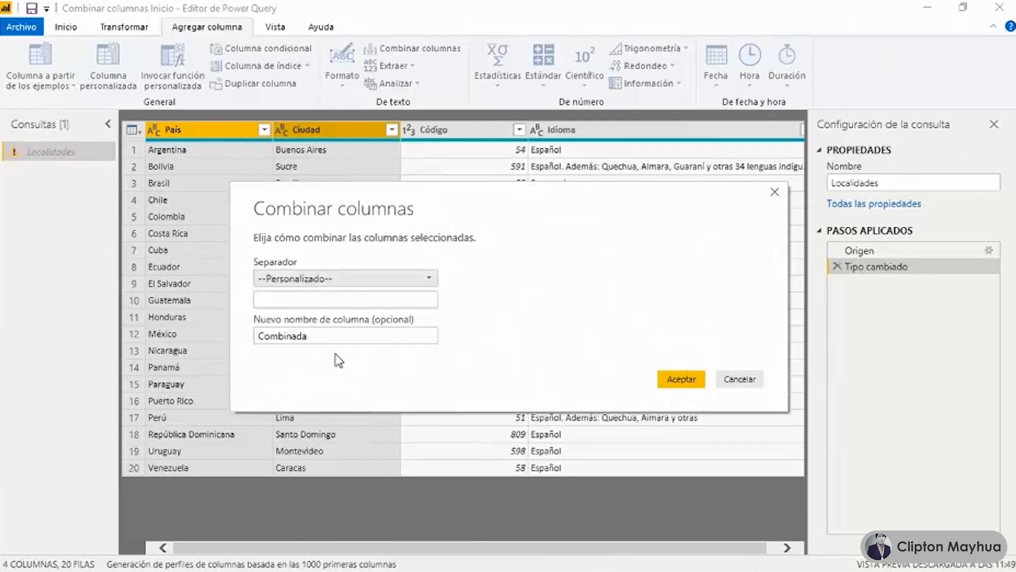
# Merge the País and Ciudad columns with the custom separator " - ", and delete that merge from the applied steps.
pyautogui.click(319, 300)
pyautogui.write('-')
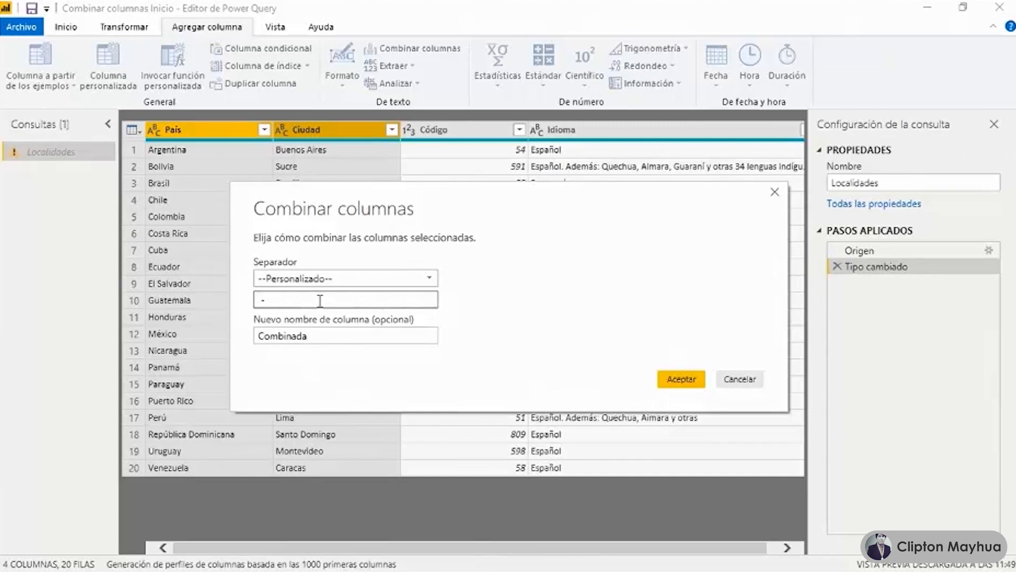
pyautogui.click(668, 377)
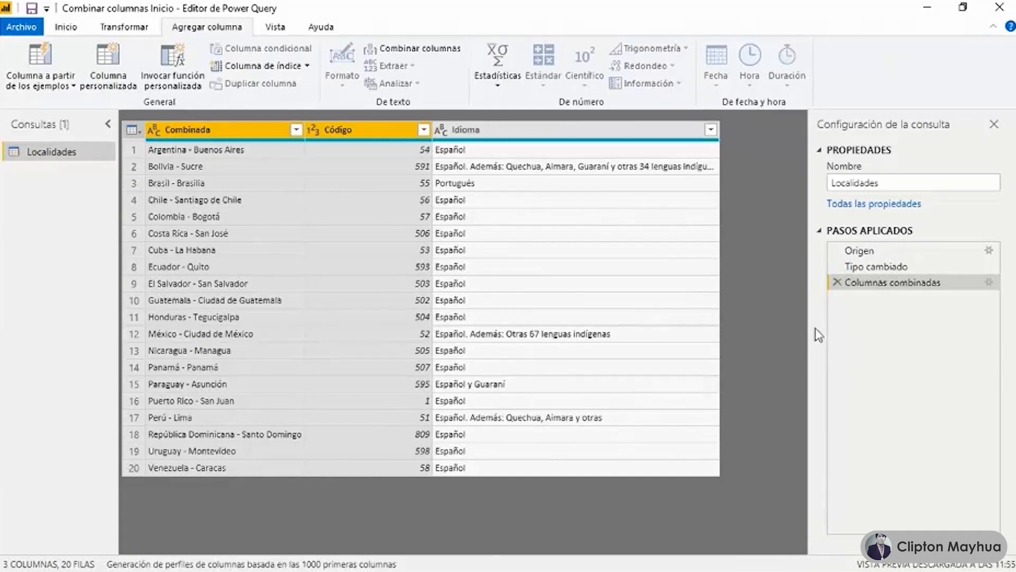
pyautogui.click(838, 281)
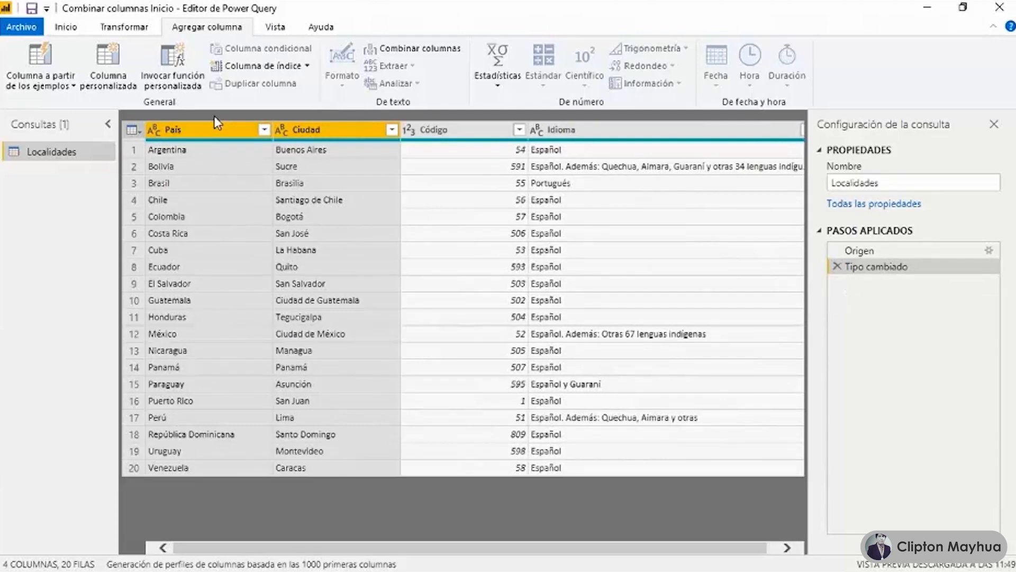
# Start adding a column from examples and enter "ARG - Bu / 54 / Esp" as the example for the Argentina row.
pyautogui.click(204, 127)
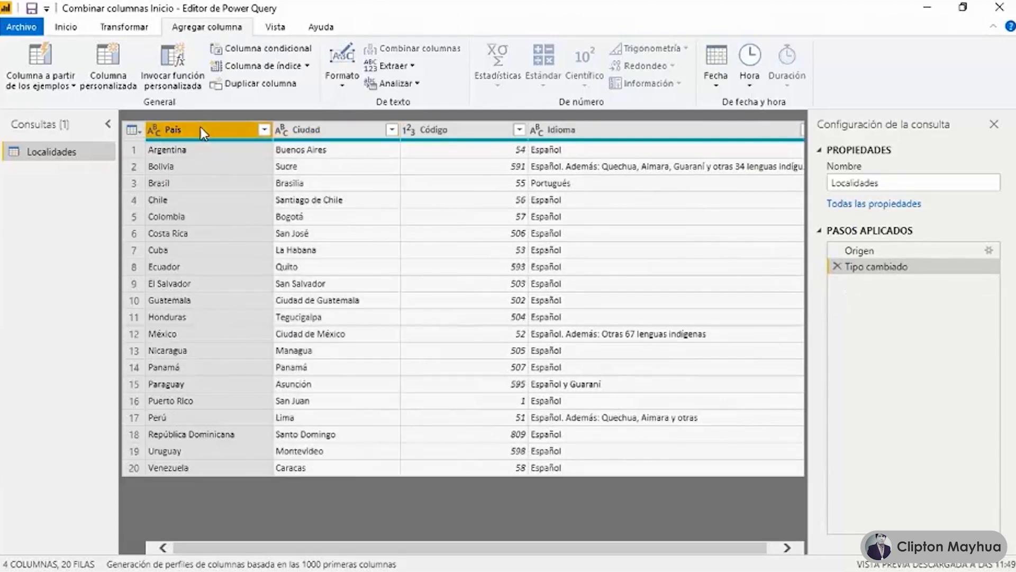
pyautogui.click(42, 61)
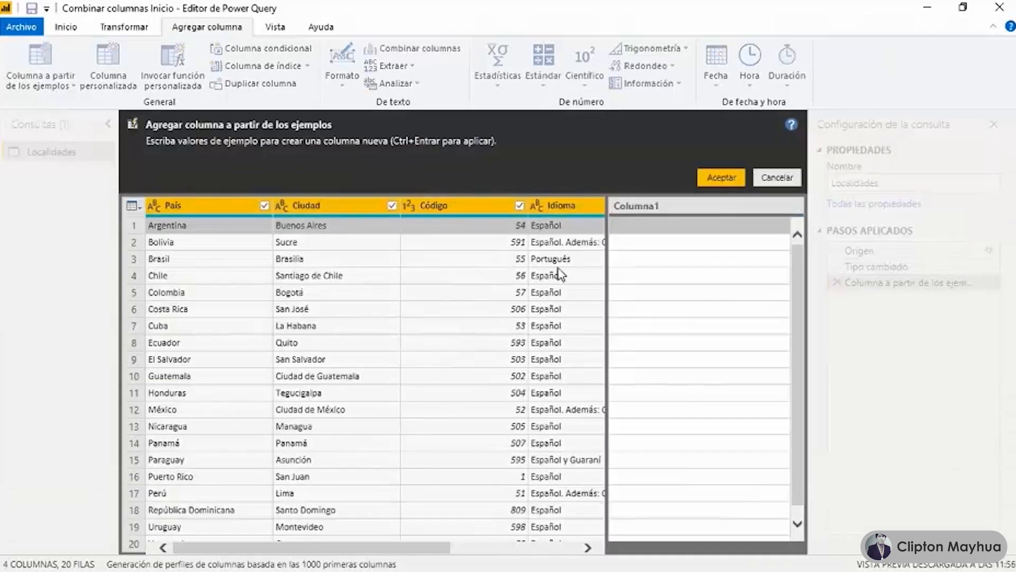
pyautogui.click(653, 231)
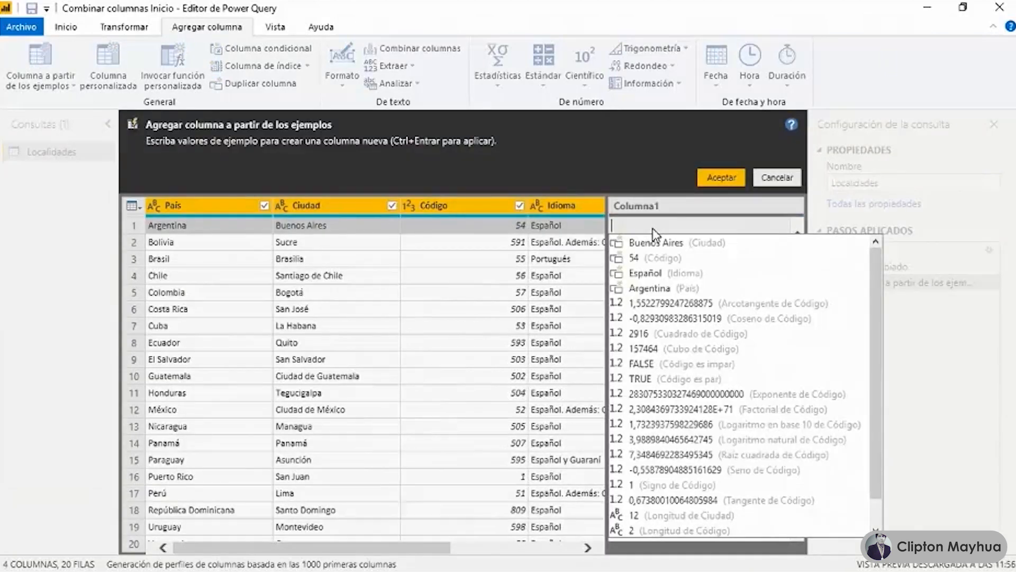
pyautogui.write('ARG')
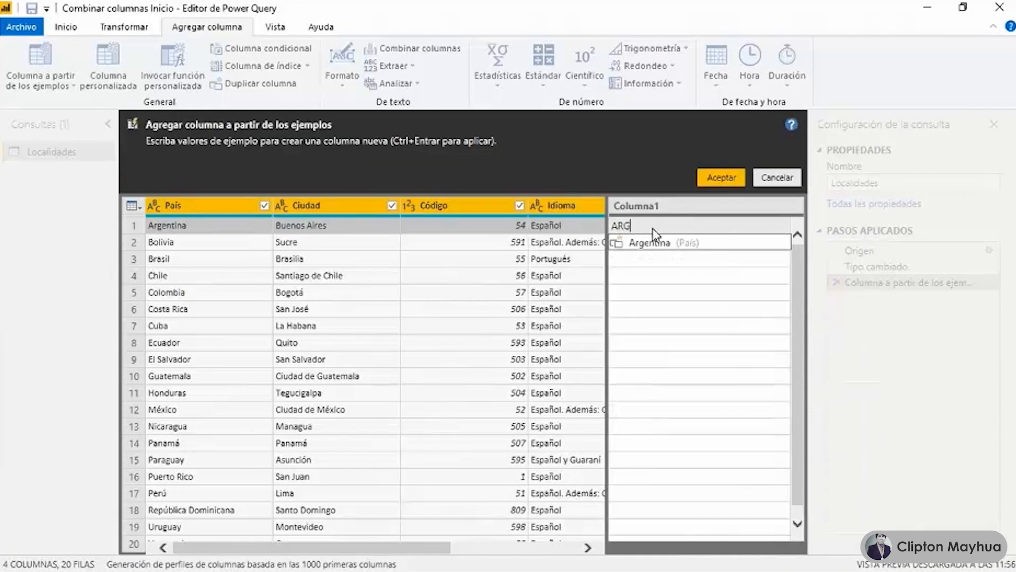
pyautogui.write(' - B')
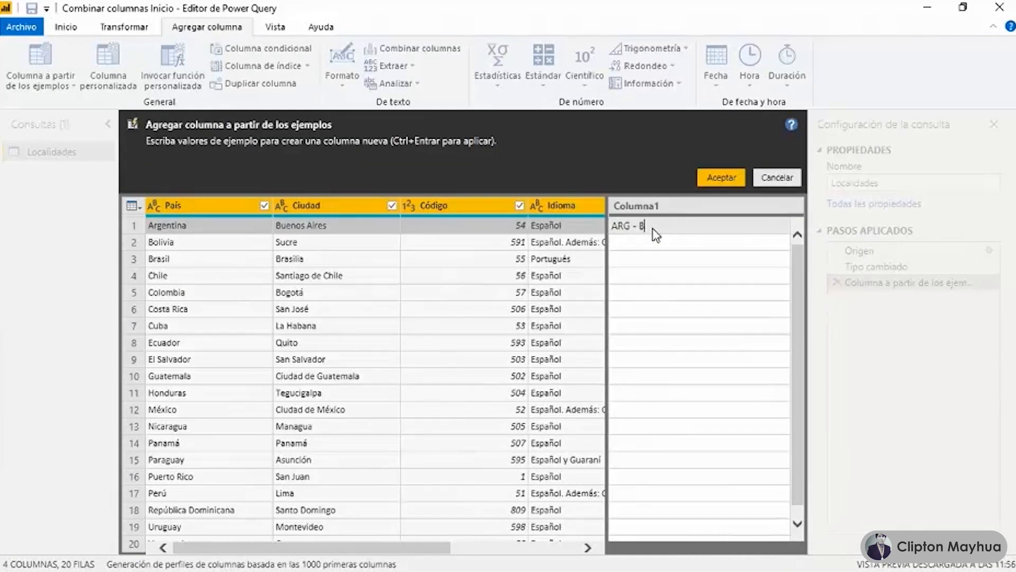
pyautogui.write('u / 54 / Esp')
pyautogui.press('Return')
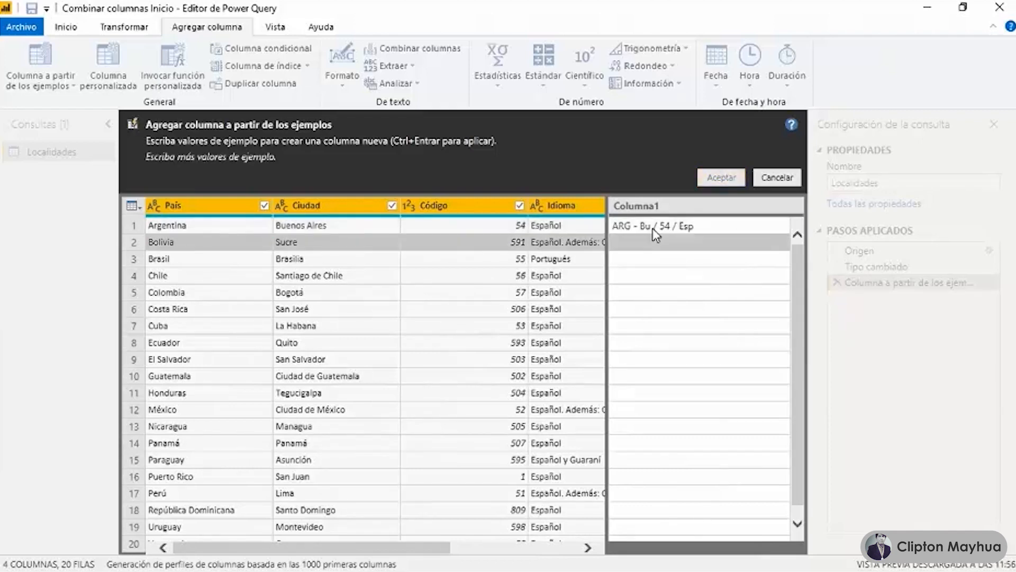
# Enter "BOL - Su / 59 / Esp" as the example for the Bolivia row and add the resulting column.
pyautogui.write('B')
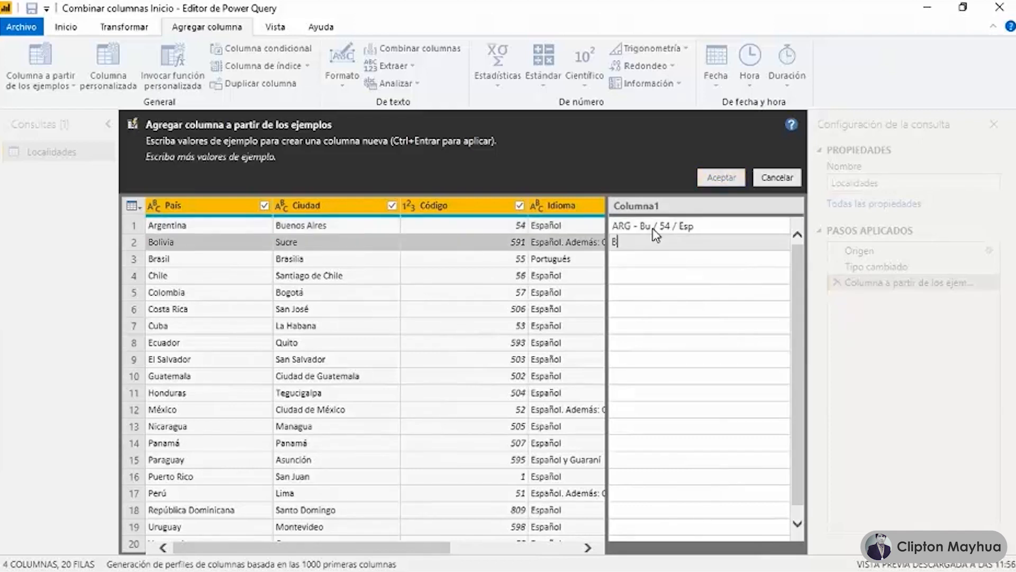
pyautogui.write('OL - Su / 59 / Esp')
pyautogui.press('Return')
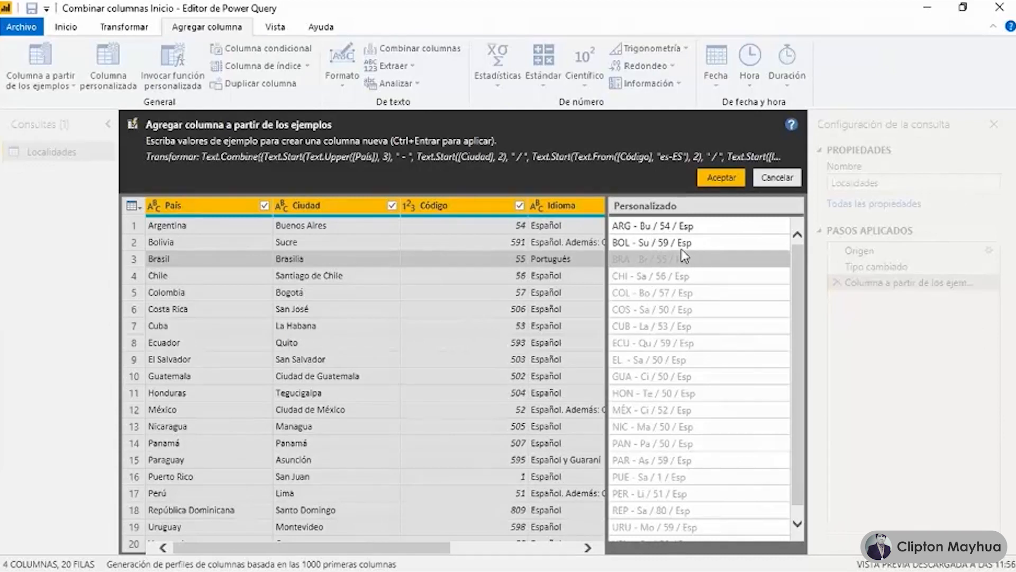
pyautogui.click(672, 201)
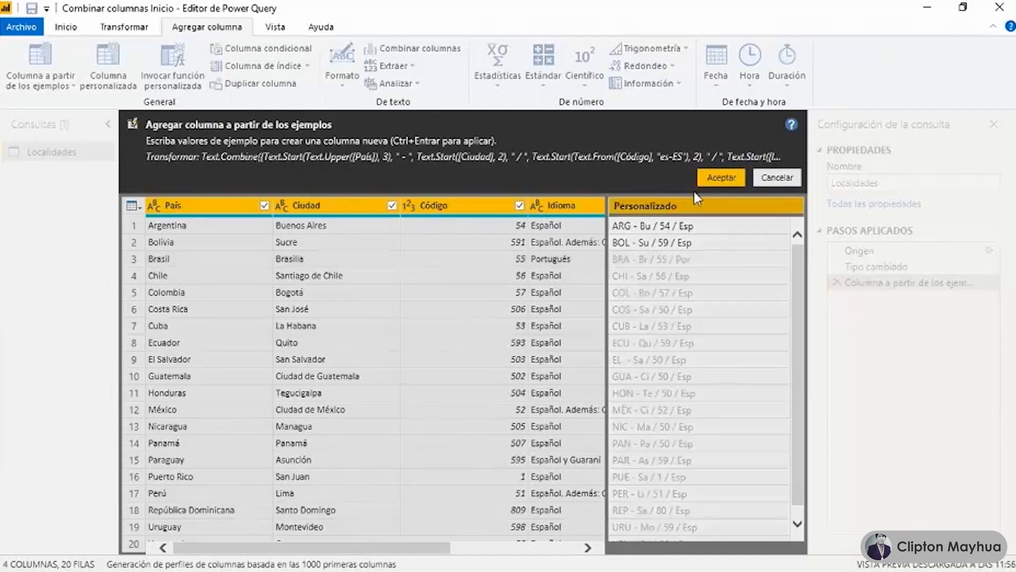
pyautogui.click(713, 179)
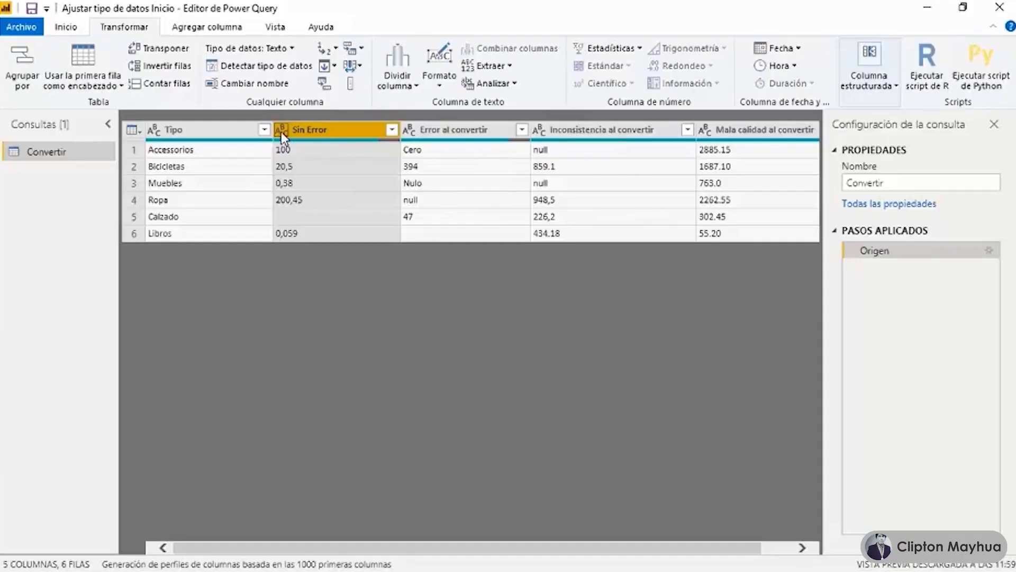
# Set the Sin Error column's data type to Número decimal and the Error al convertir column's to Número entero.
pyautogui.click(281, 130)
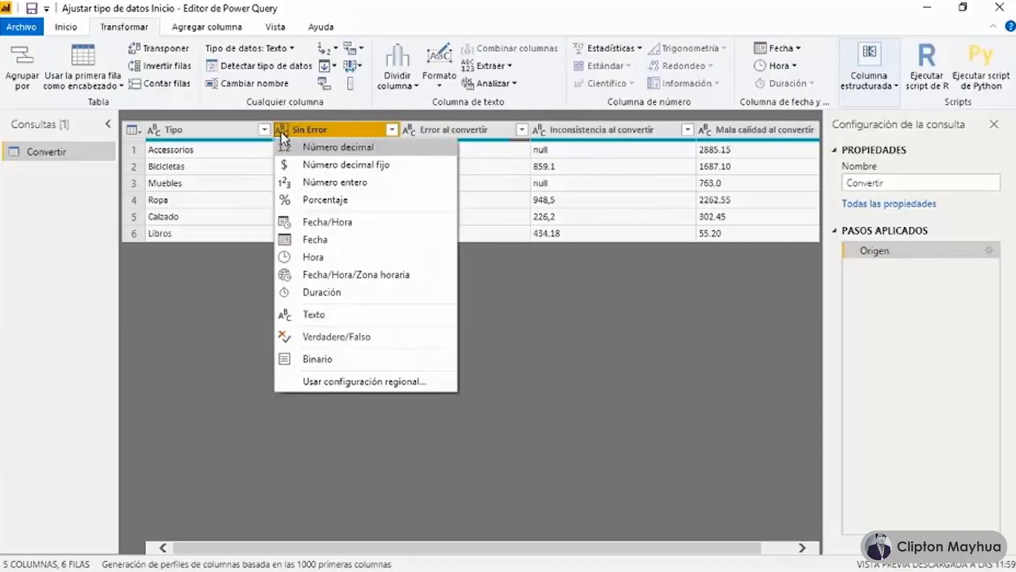
pyautogui.click(324, 154)
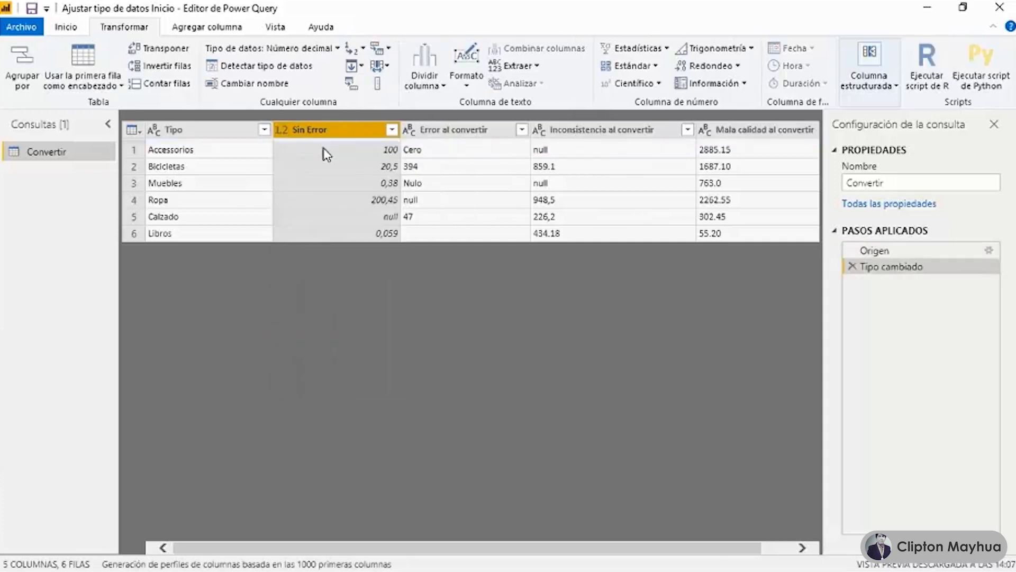
pyautogui.click(411, 128)
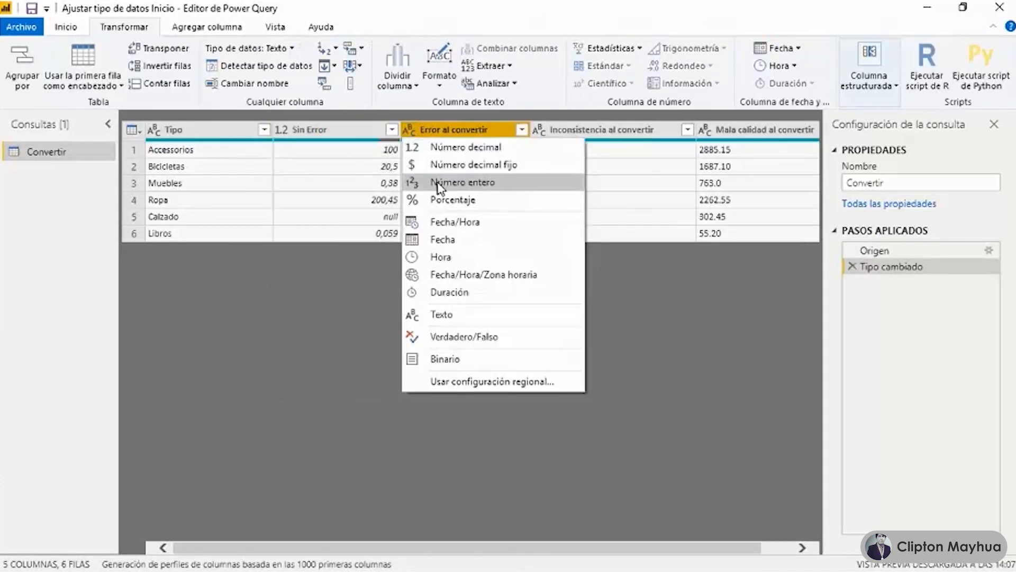
pyautogui.click(438, 182)
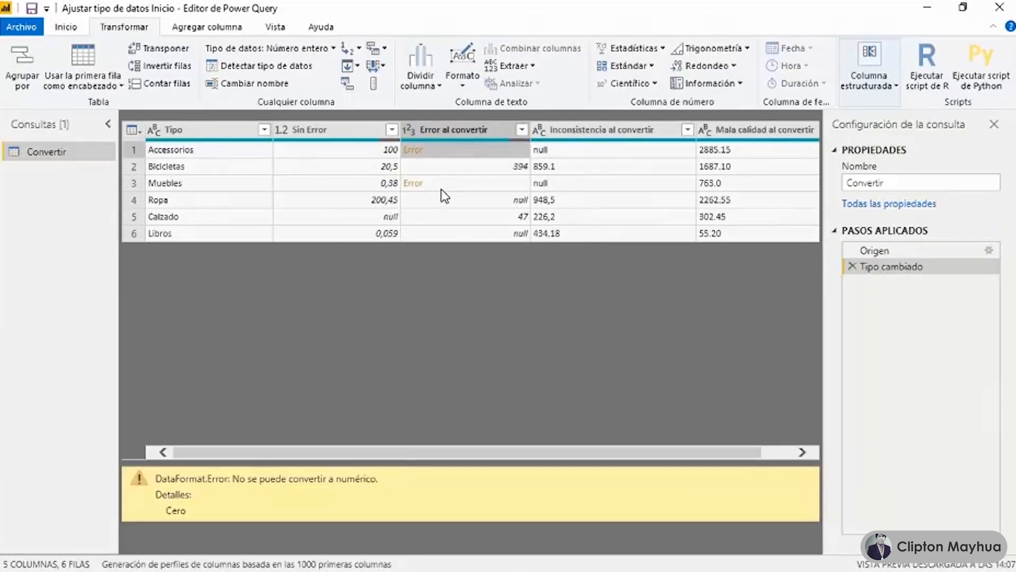
pyautogui.click(442, 186)
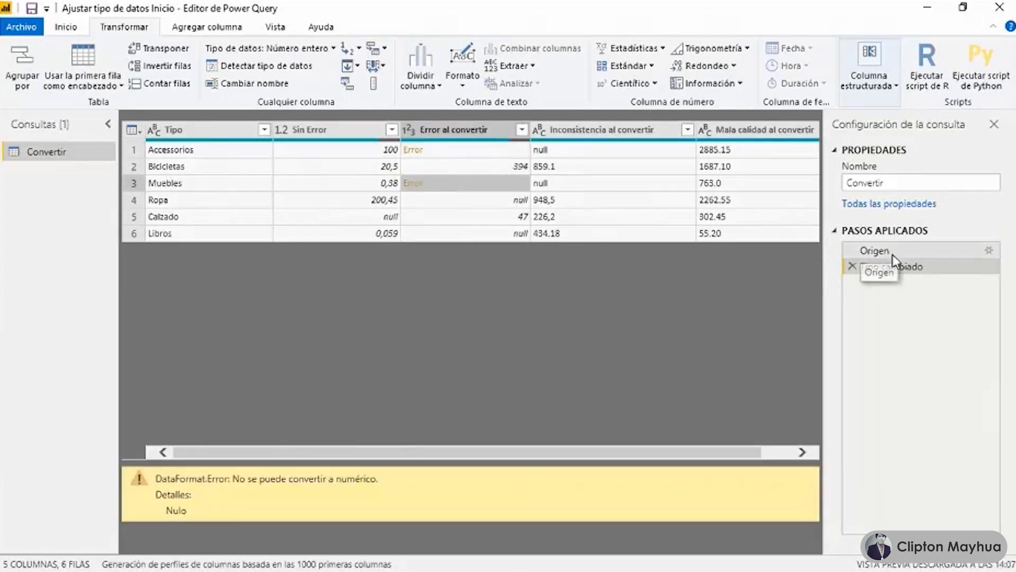
# Insert a step after Origen that replaces "Cero" with 0 in the Error al convertir column.
pyautogui.click(875, 251)
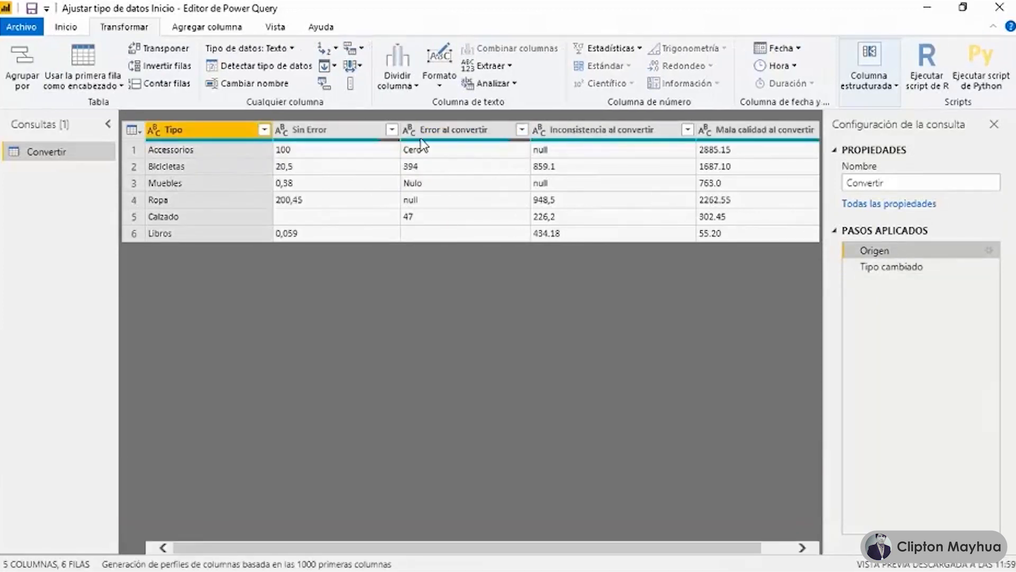
pyautogui.click(439, 150)
pyautogui.rightClick(439, 150)
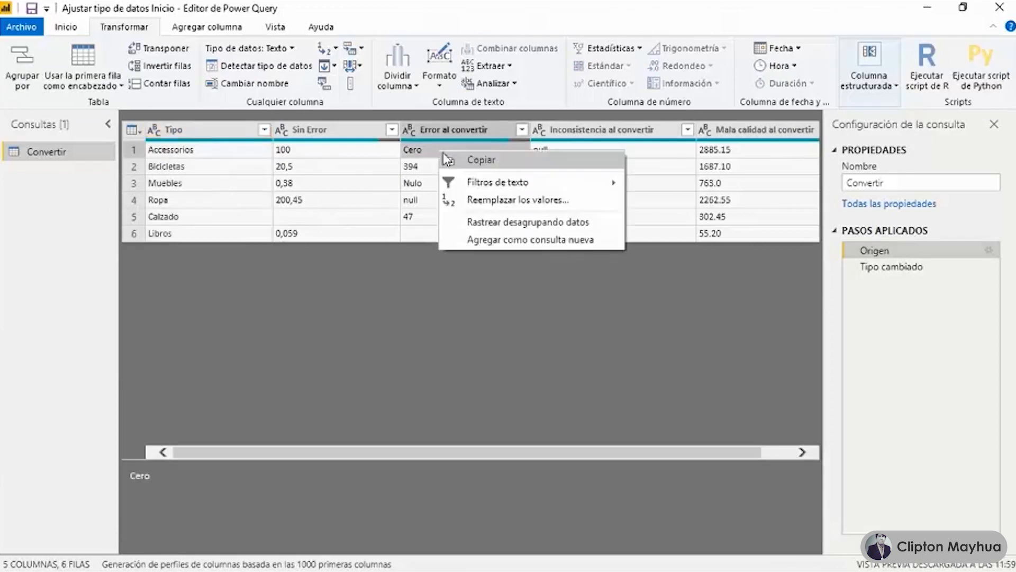
pyautogui.click(475, 200)
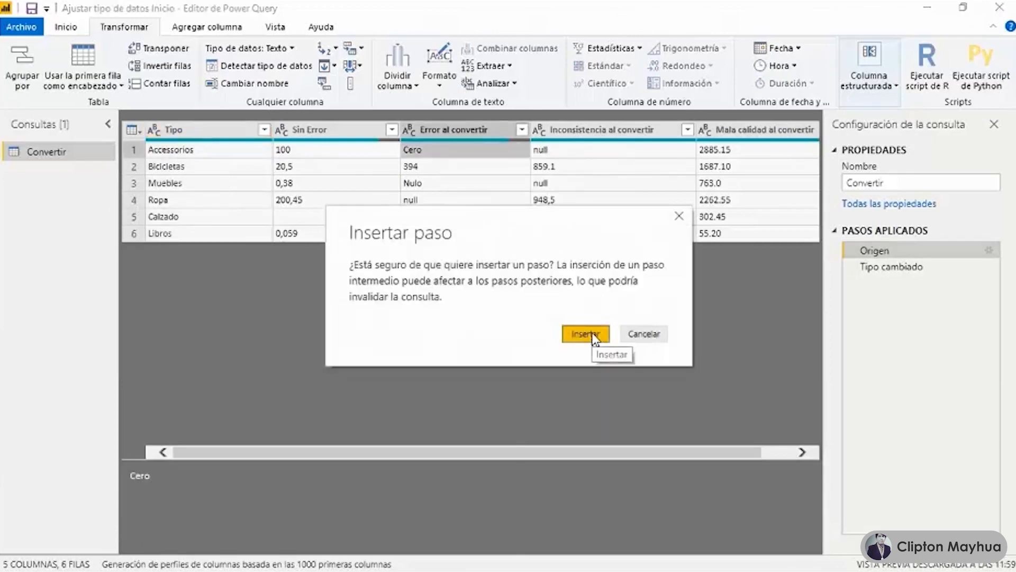
pyautogui.click(586, 334)
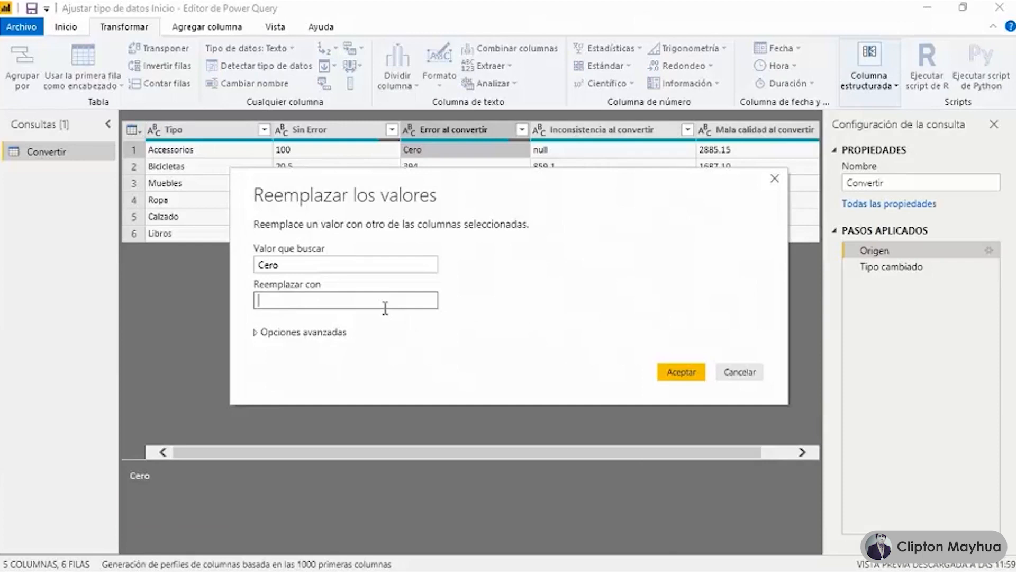
pyautogui.write('0')
pyautogui.click(677, 369)
# Insert a step replacing "Nulo" with an empty value in the Error al convertir column, and return to the Tipo cambiado step.
pyautogui.click(436, 179)
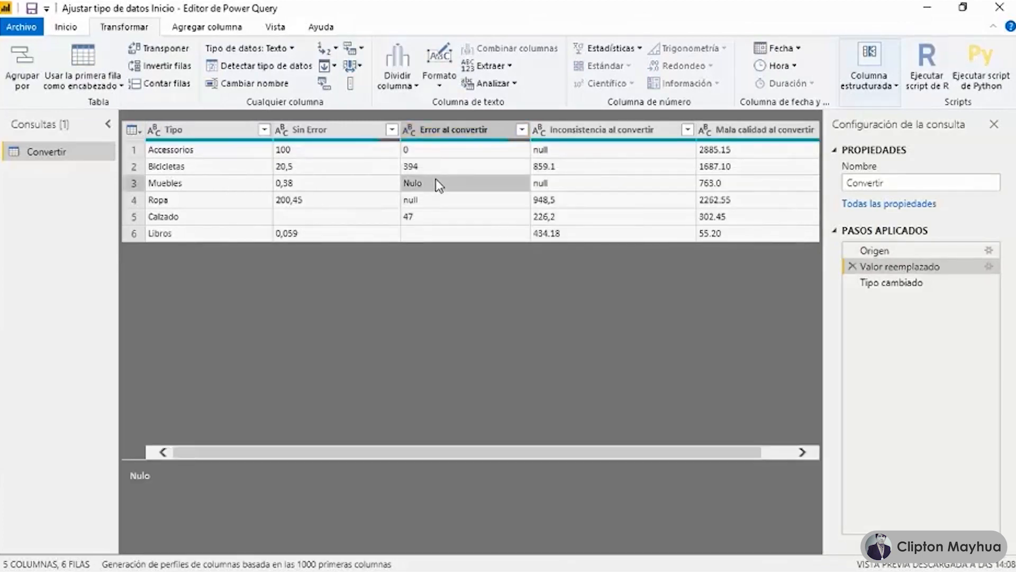
pyautogui.rightClick(436, 179)
pyautogui.click(481, 229)
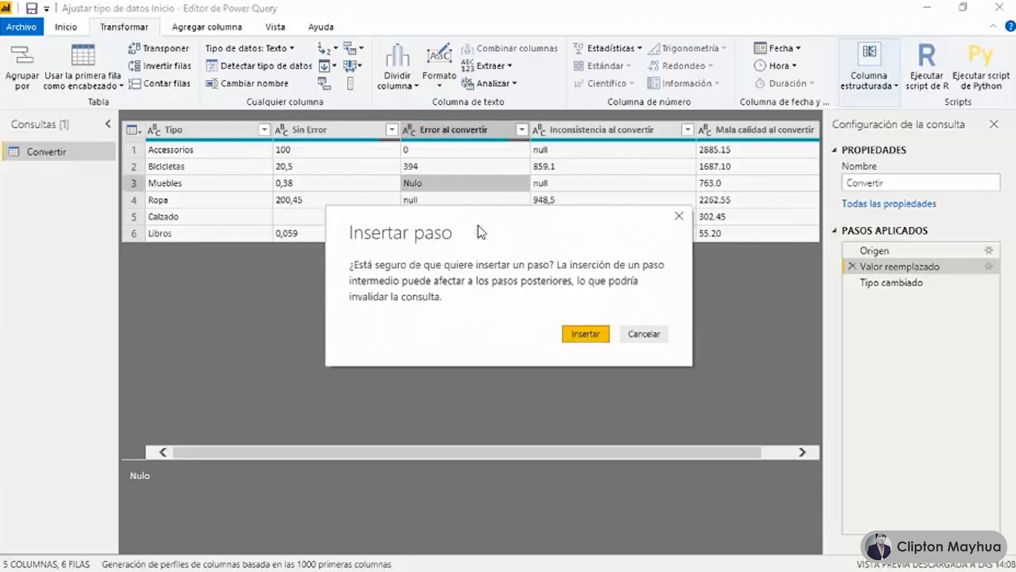
pyautogui.click(579, 330)
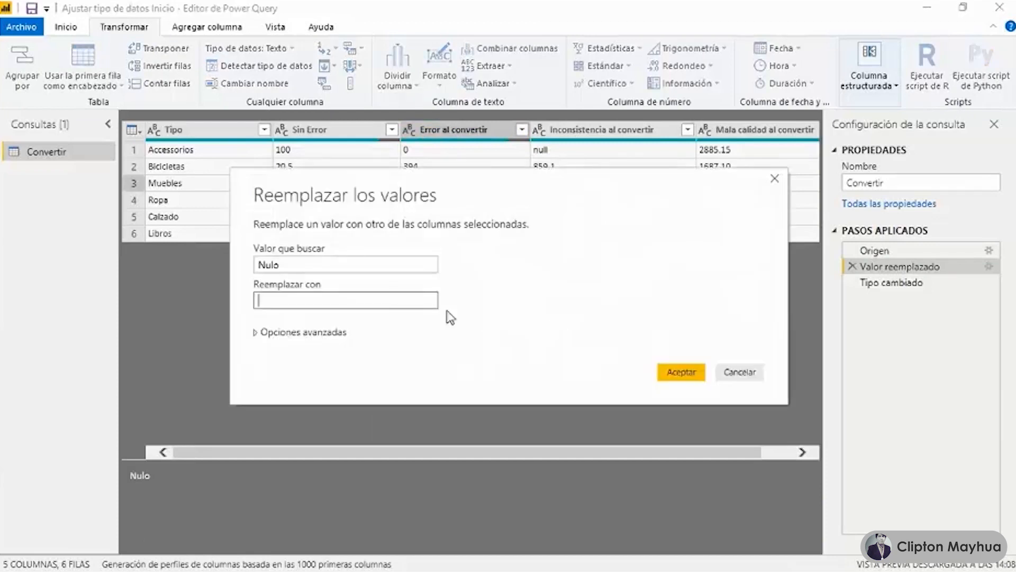
pyautogui.click(689, 371)
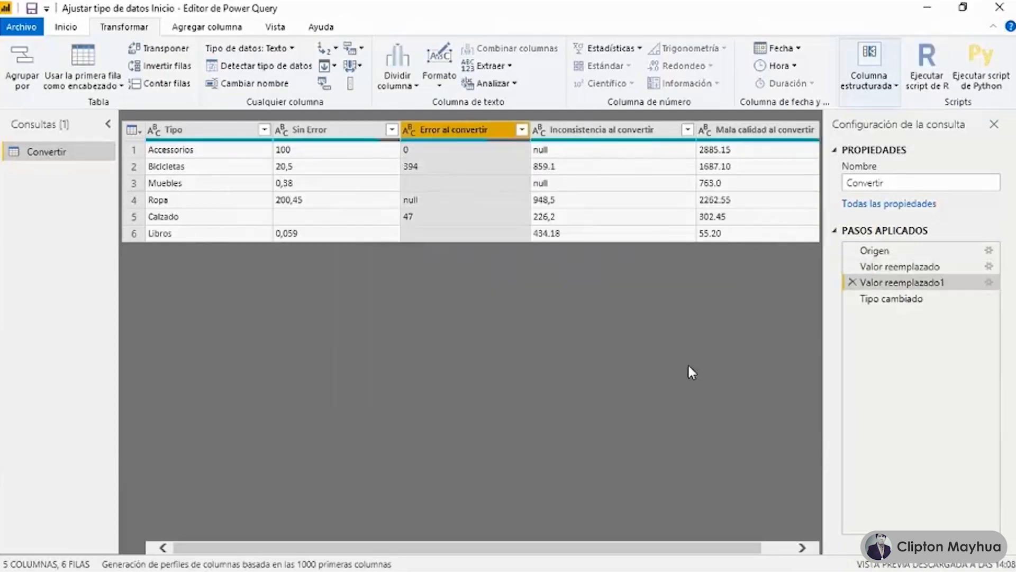
pyautogui.click(883, 301)
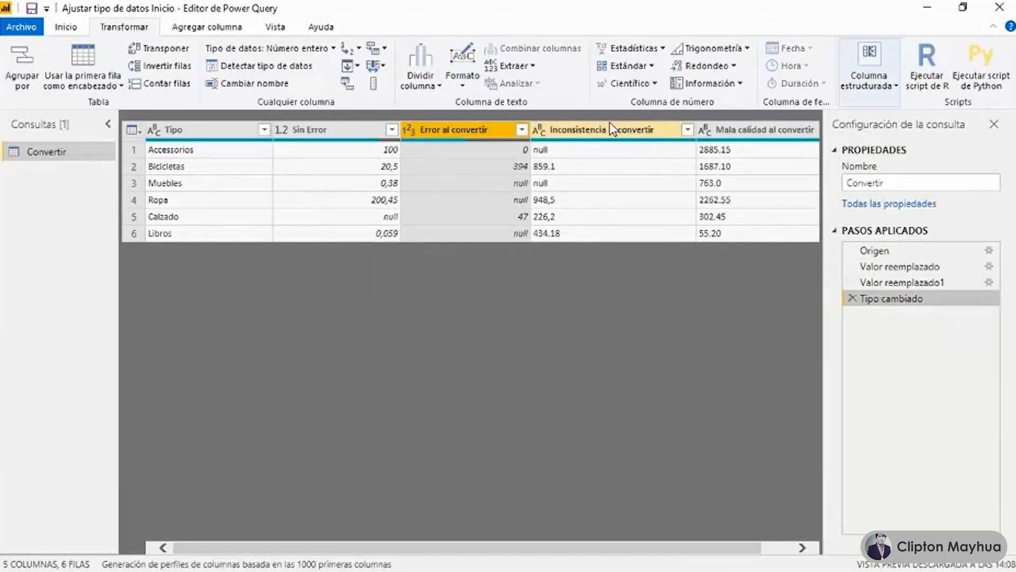
# Replace periods with commas in the Inconsistencia al convertir column and set its data type to Número decimal.
pyautogui.click(600, 132)
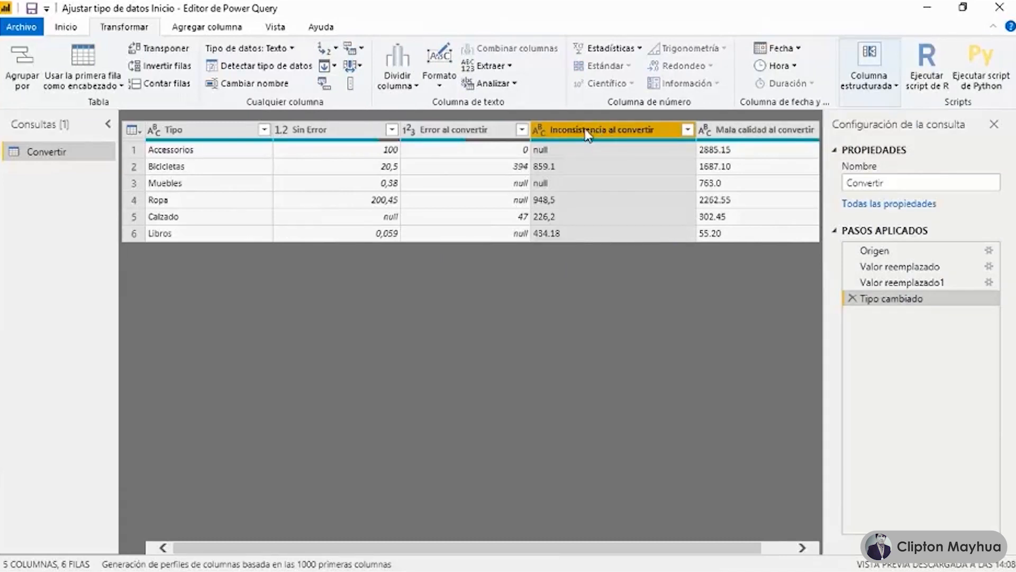
pyautogui.rightClick(587, 135)
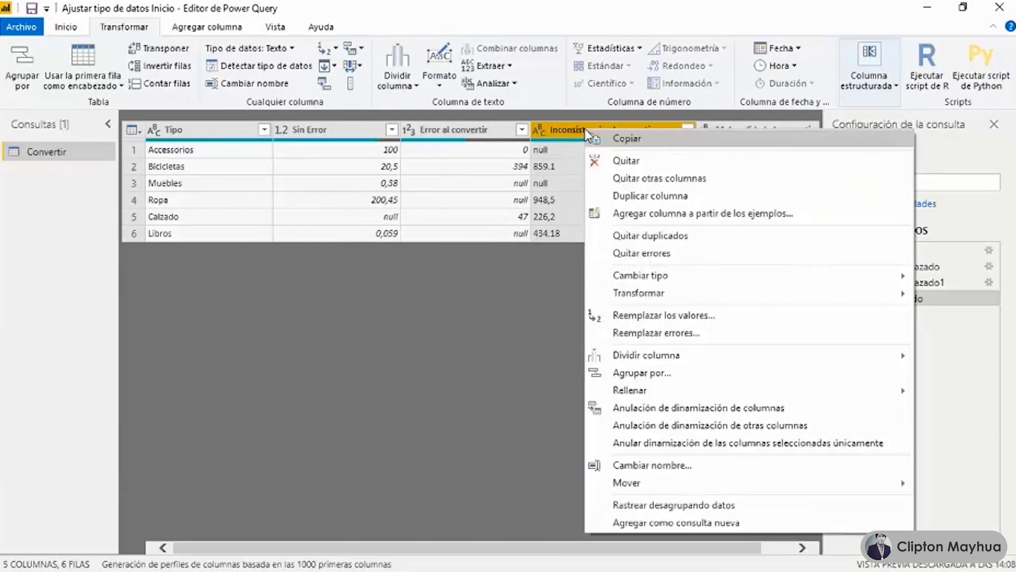
pyautogui.click(641, 314)
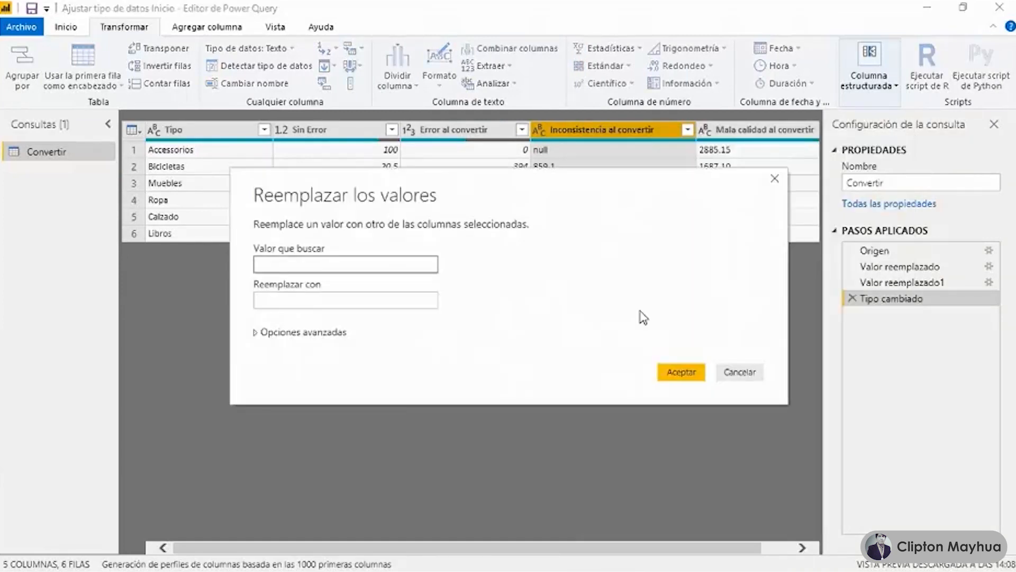
pyautogui.click(386, 299)
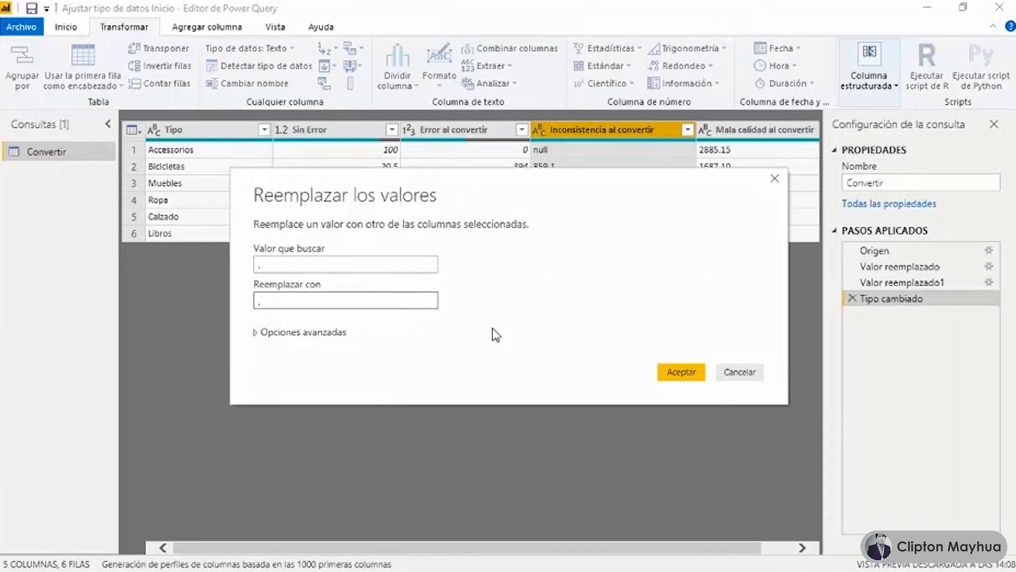
pyautogui.click(691, 372)
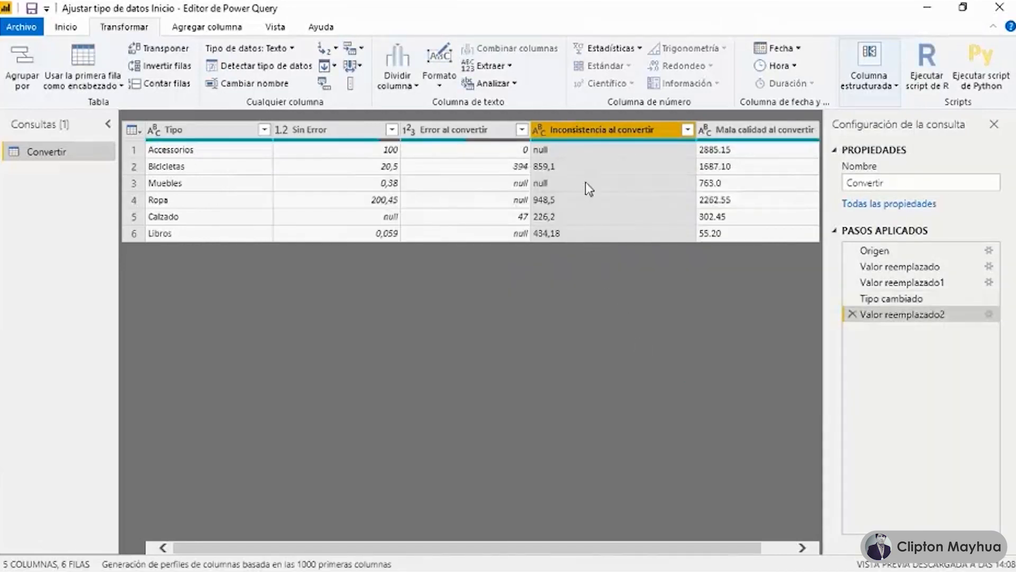
pyautogui.click(540, 128)
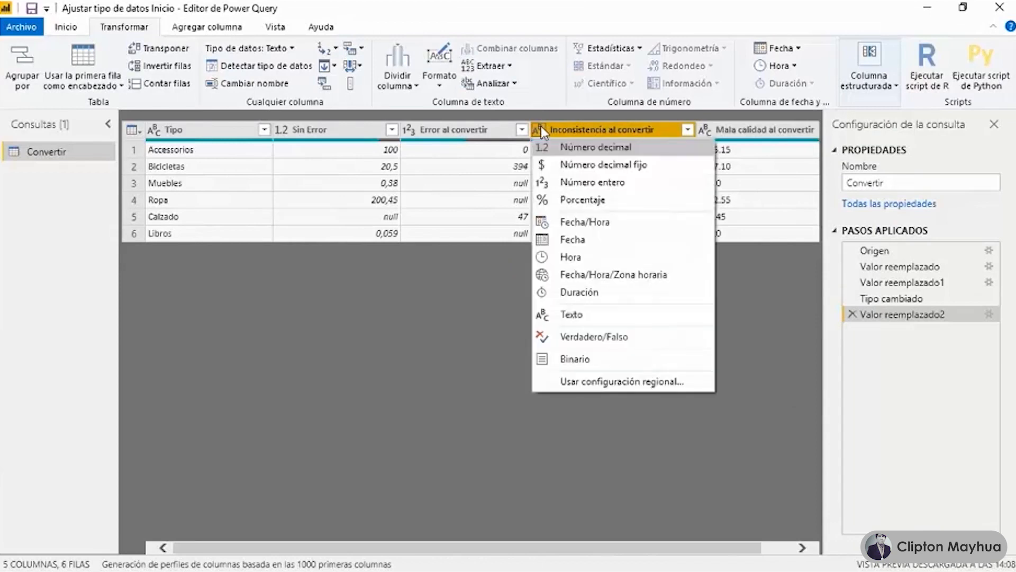
pyautogui.click(567, 148)
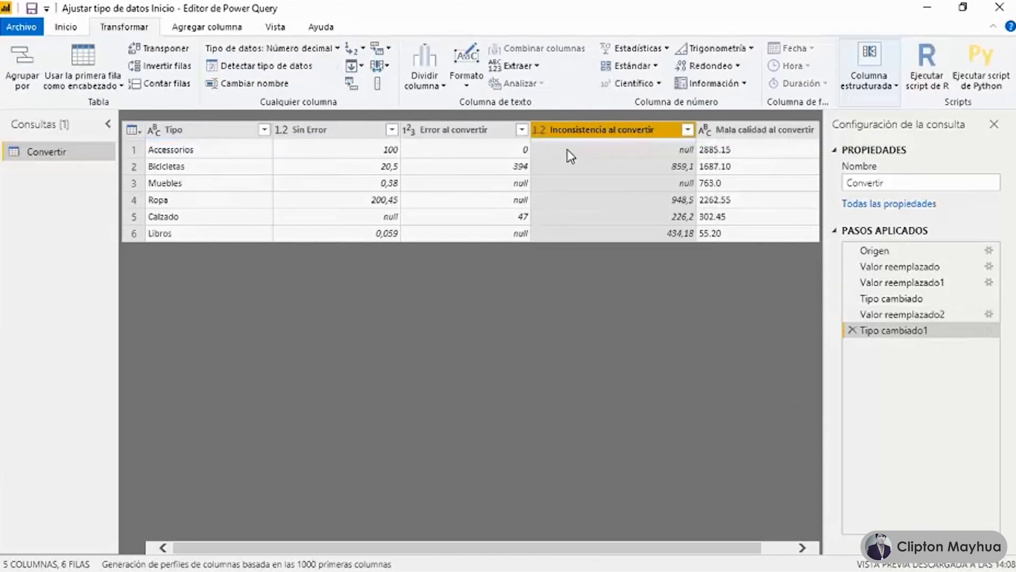
# Convert the Mala calidad al convertir column to Número decimal using the Inglés (Estados Unidos) regional configuration.
pyautogui.click(752, 132)
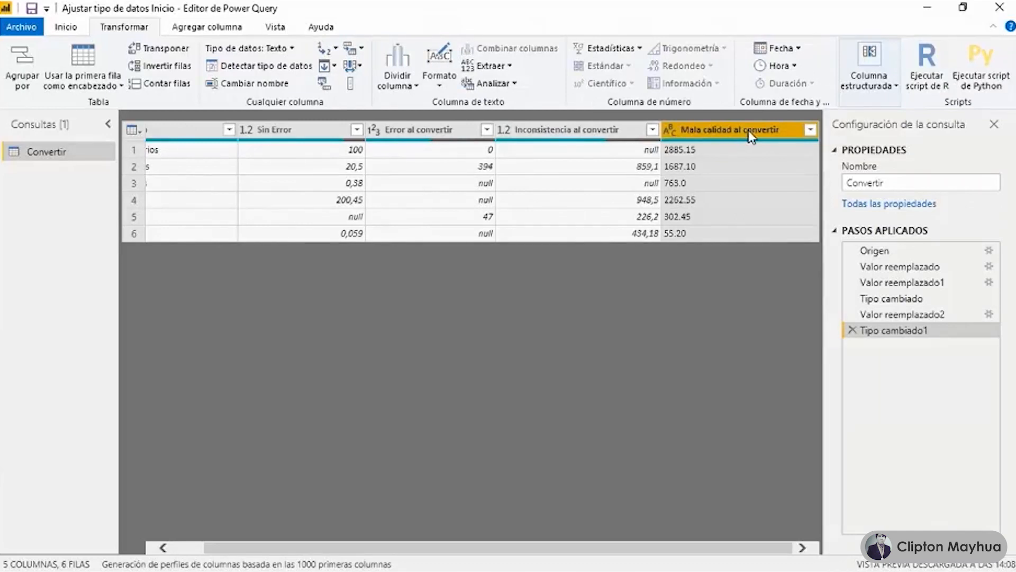
pyautogui.click(668, 131)
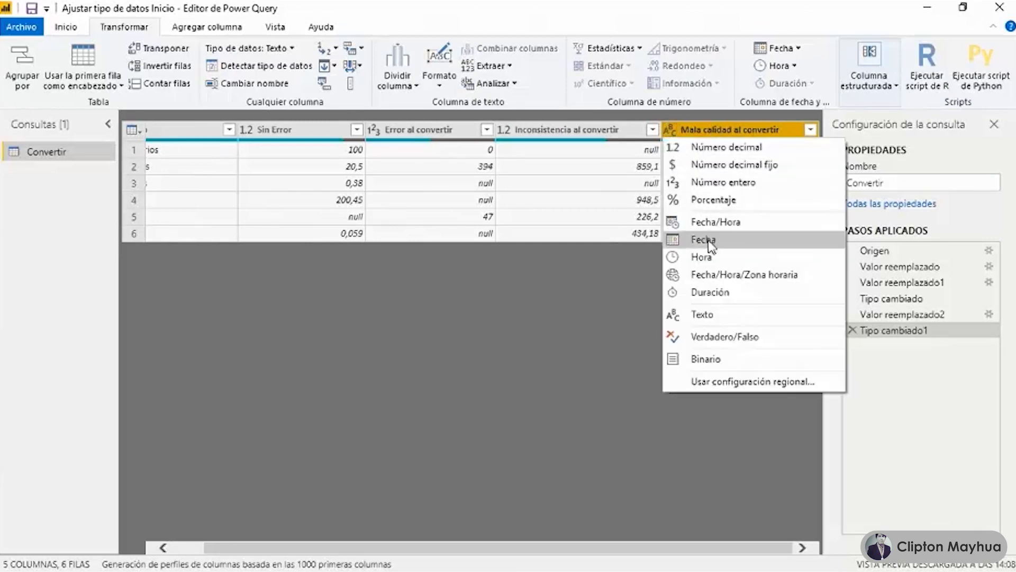
pyautogui.click(732, 379)
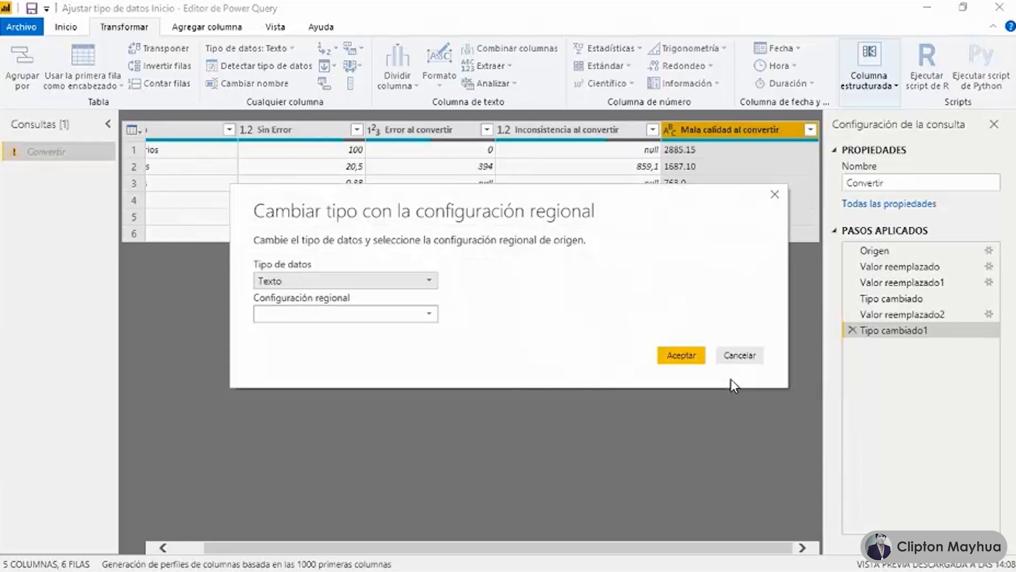
pyautogui.click(430, 282)
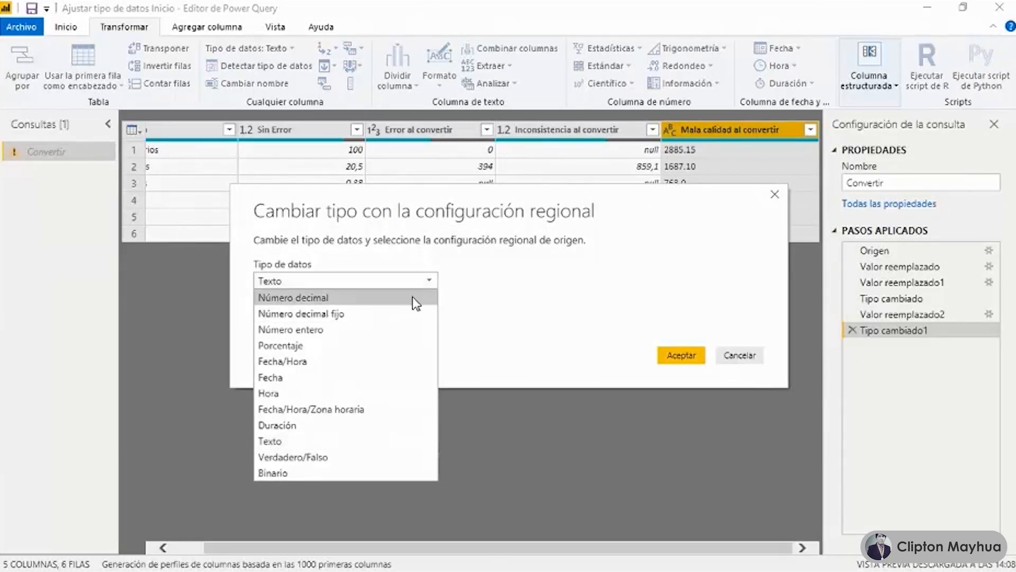
pyautogui.click(413, 297)
pyautogui.click(432, 315)
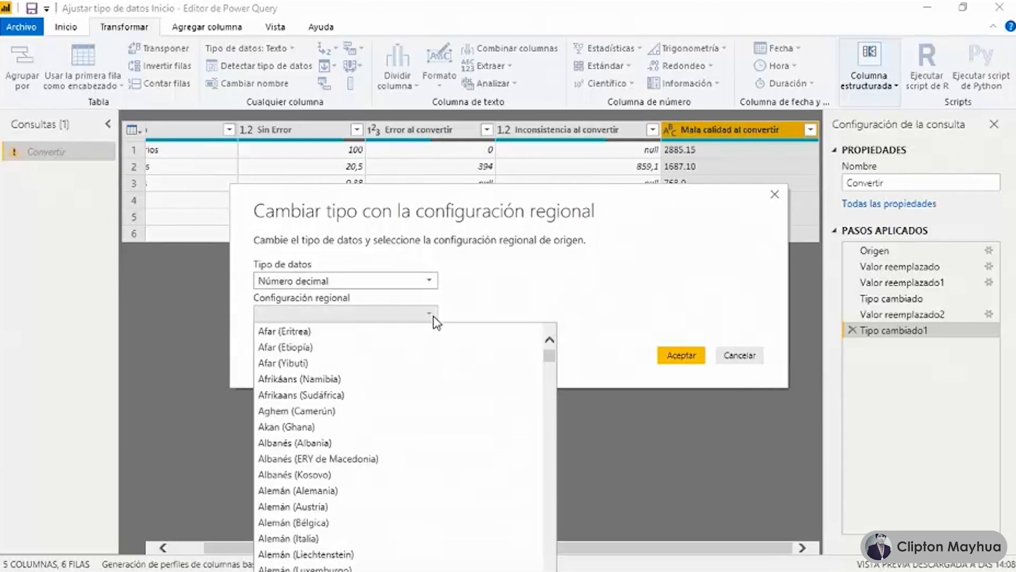
pyautogui.scroll(-5, 453, 401)
pyautogui.scroll(-20, 454, 401)
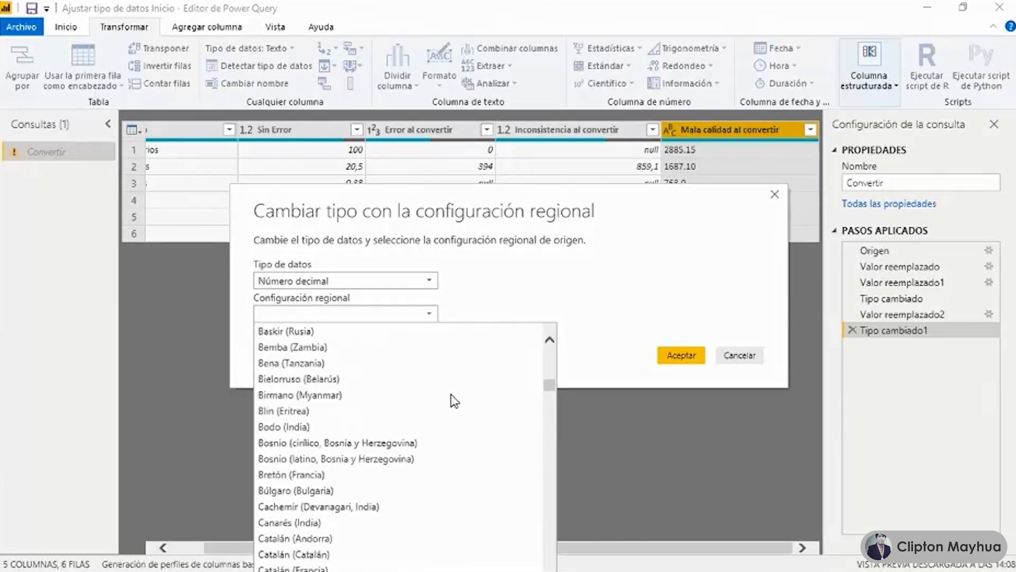
pyautogui.scroll(-20, 453, 401)
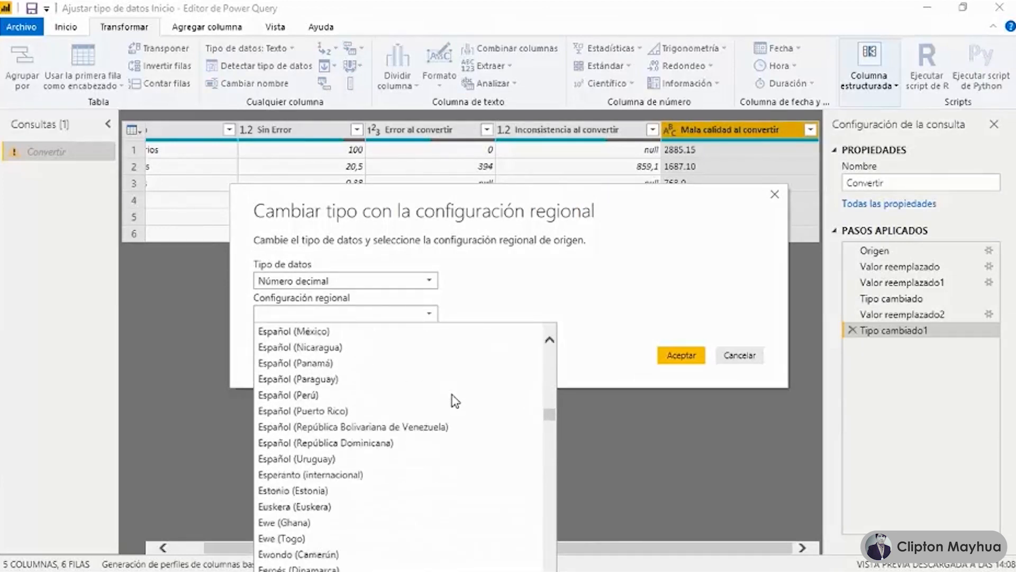
pyautogui.scroll(-15, 454, 401)
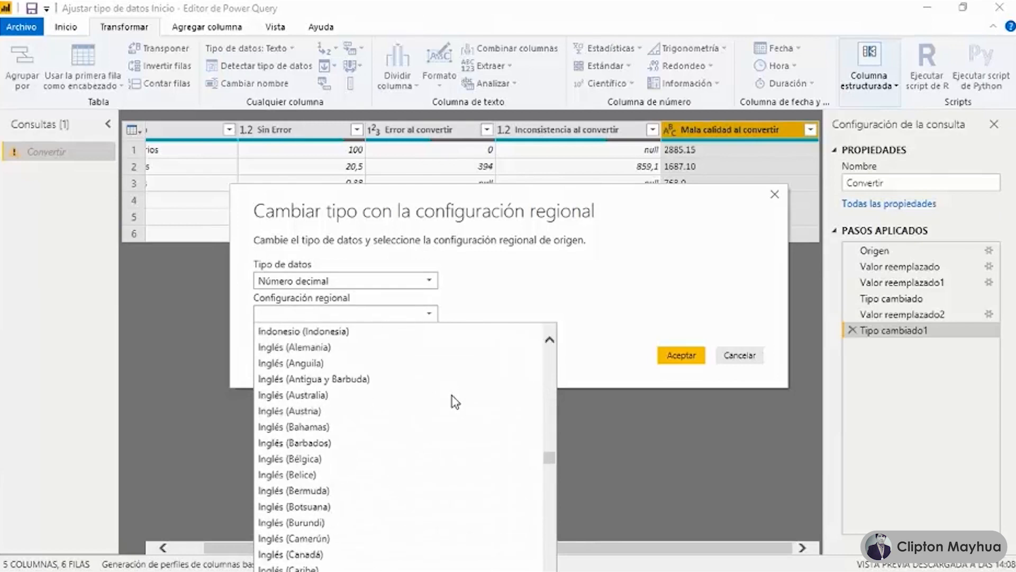
pyautogui.scroll(-5, 454, 401)
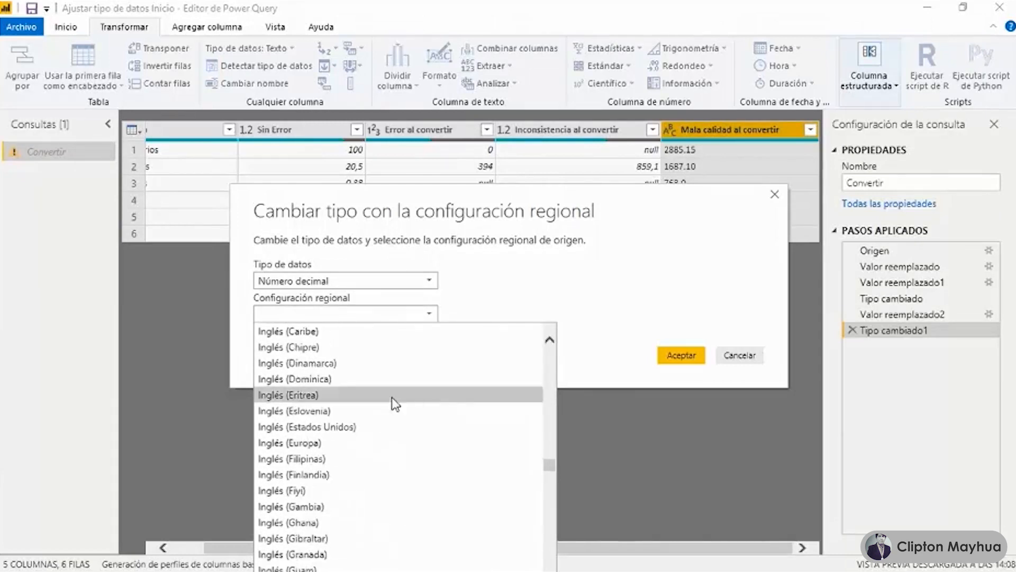
pyautogui.click(346, 430)
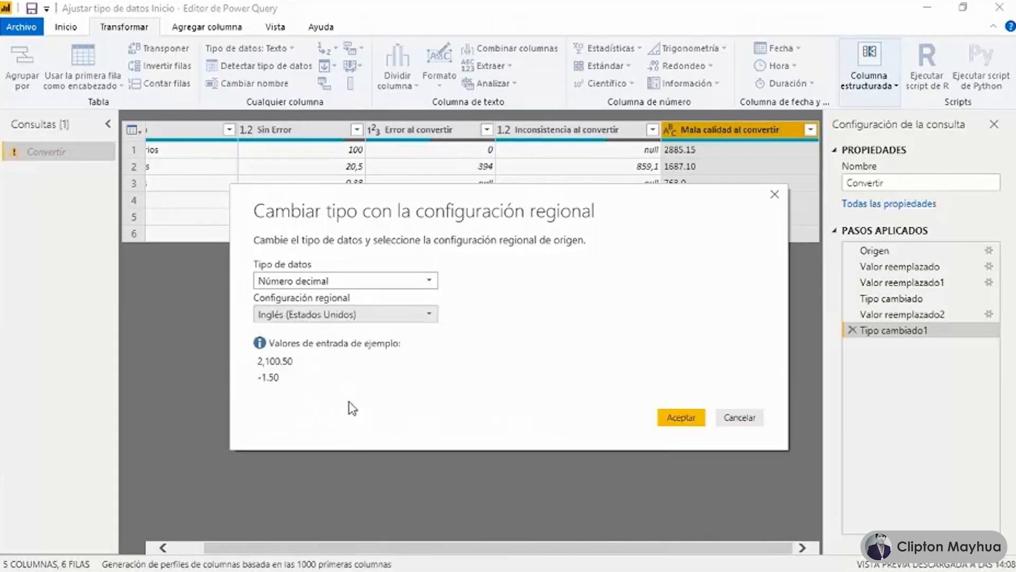
pyautogui.click(681, 417)
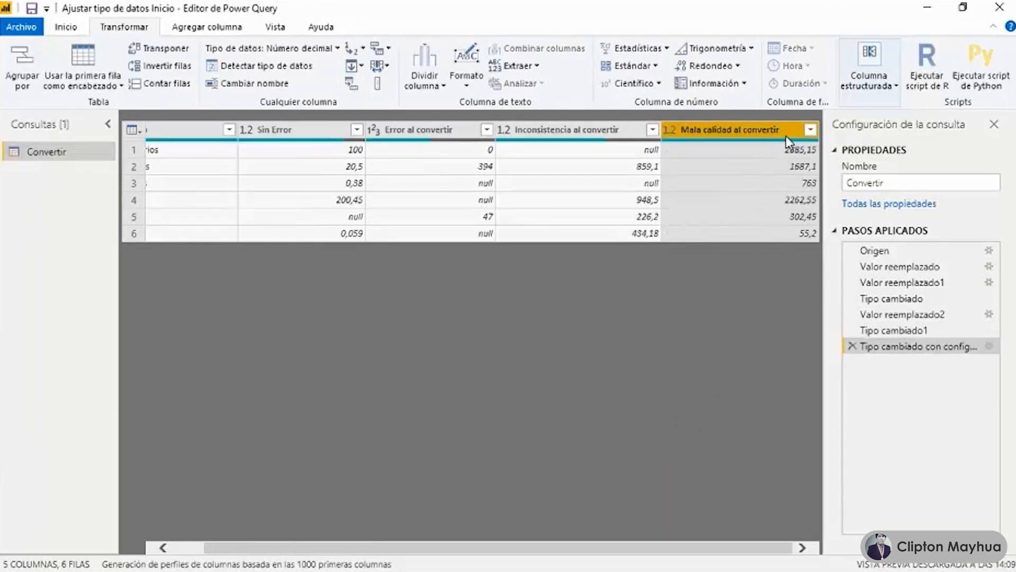
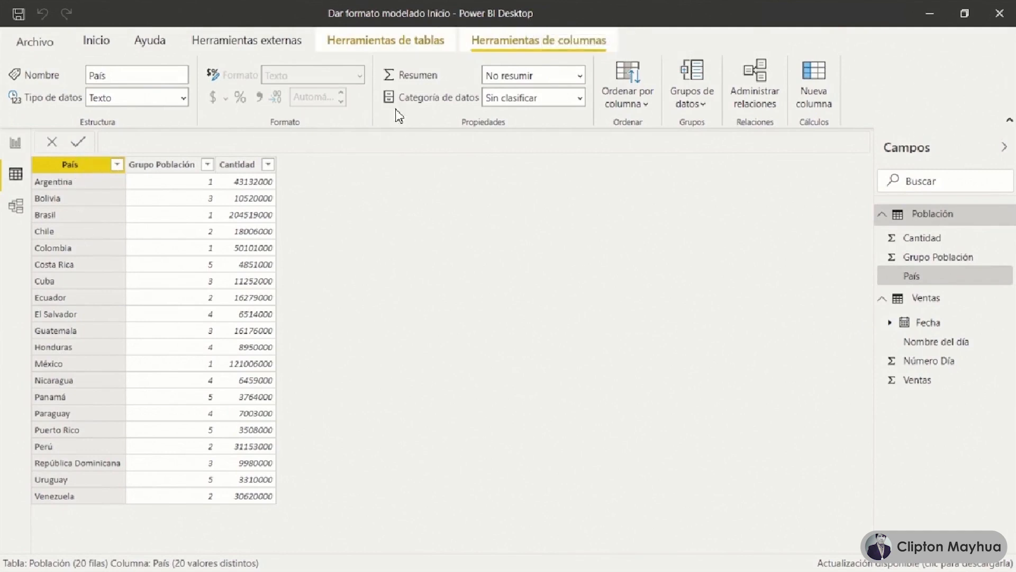
# In the Población table, set the País column's data category to País o región and the Grupo Población column's summarization to No resumir.
pyautogui.click(580, 98)
pyautogui.click(563, 280)
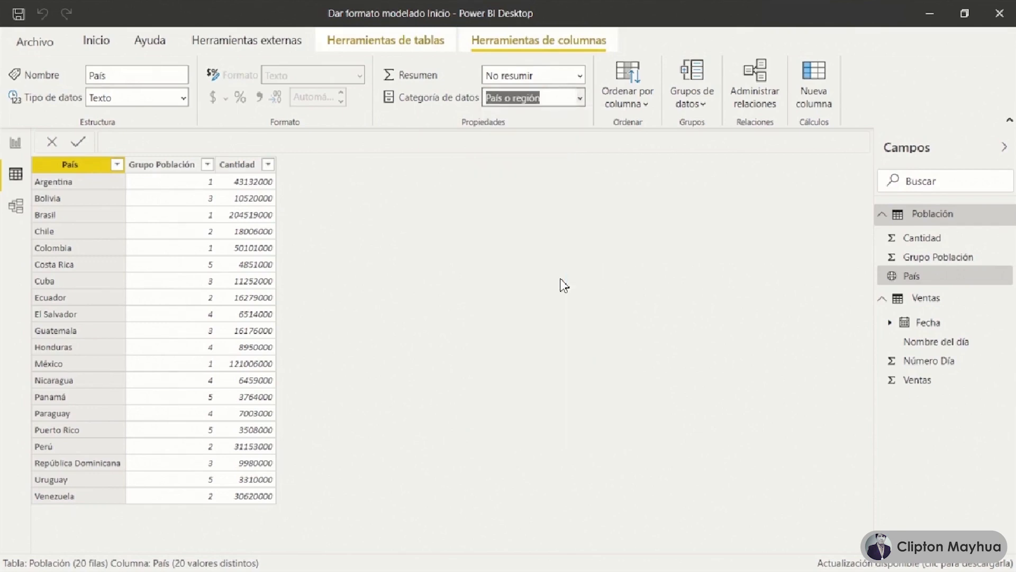
pyautogui.click(169, 166)
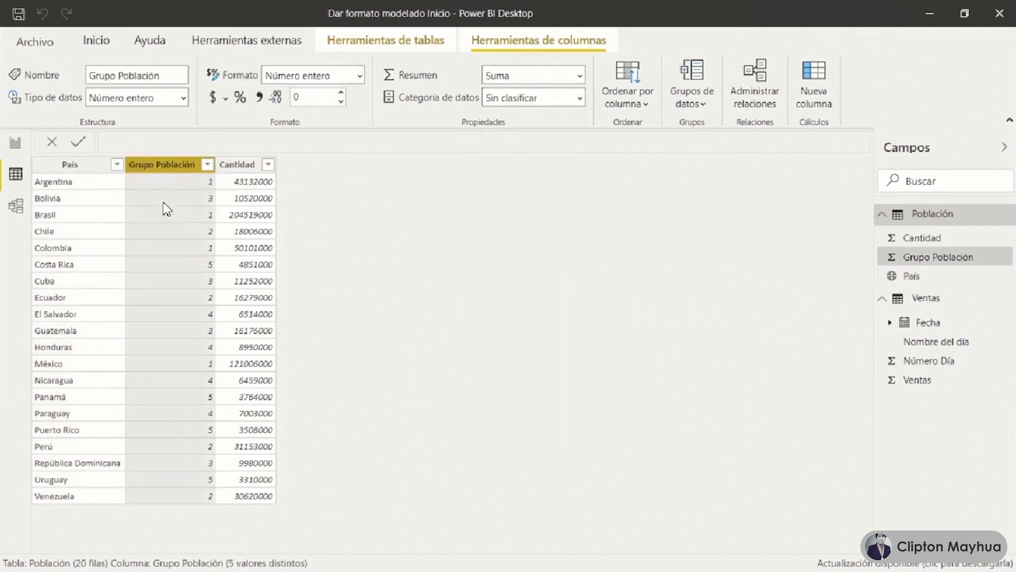
pyautogui.click(580, 75)
pyautogui.click(544, 98)
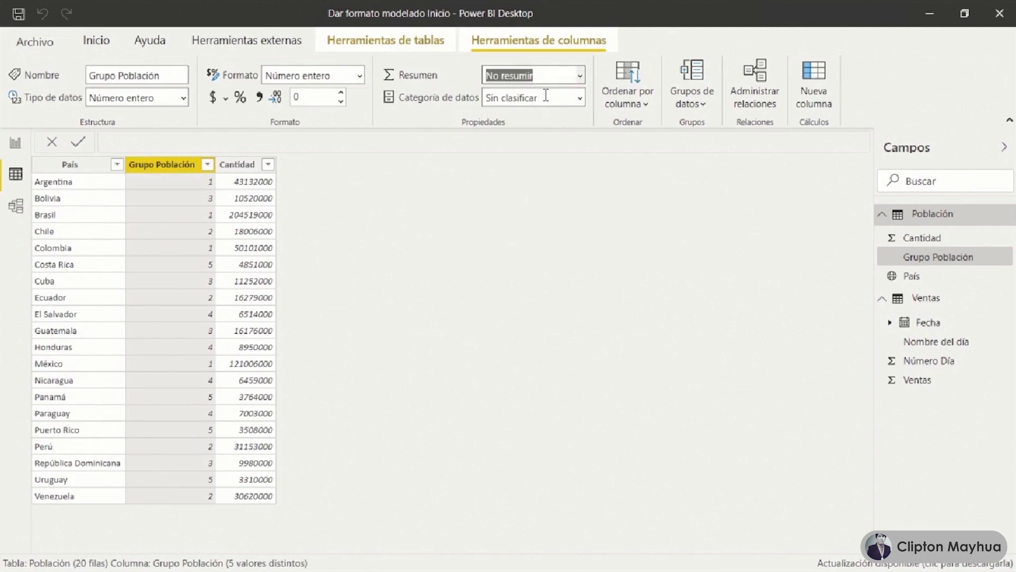
# Apply a thousands separator to Población's Cantidad column and the € Euro (123 €) currency format to the Ventas column of the Ventas table.
pyautogui.click(241, 165)
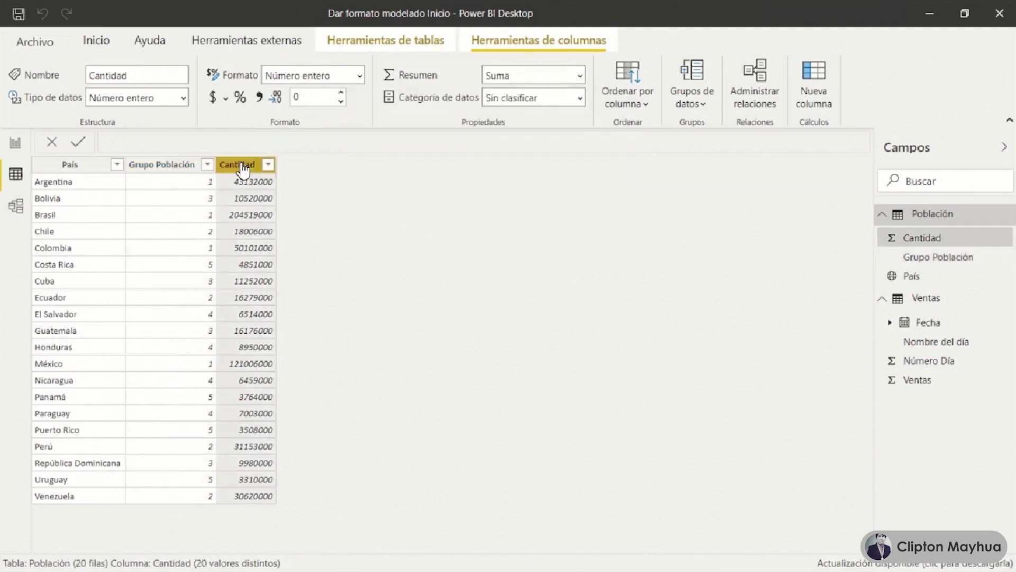
pyautogui.click(259, 97)
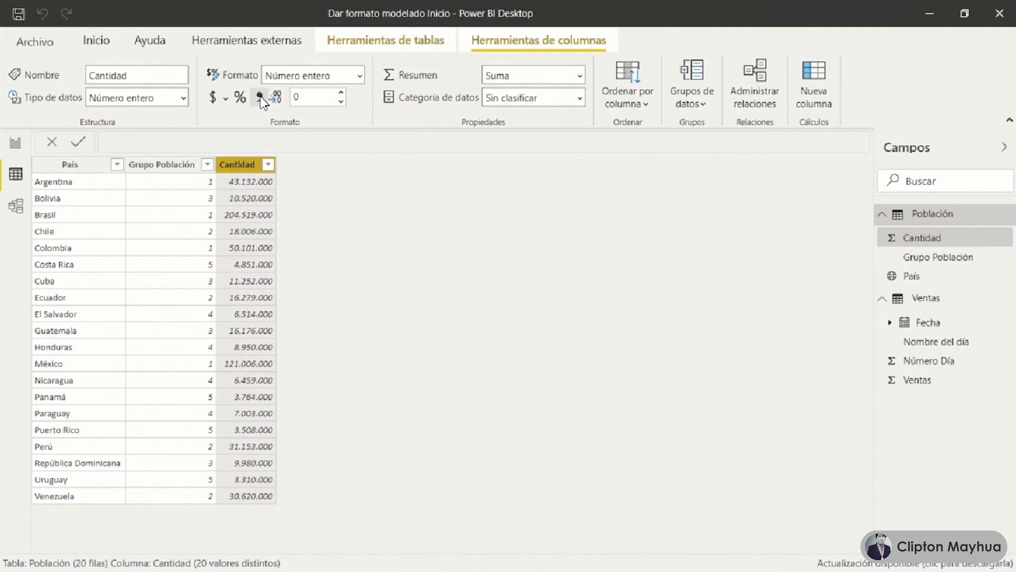
pyautogui.click(928, 301)
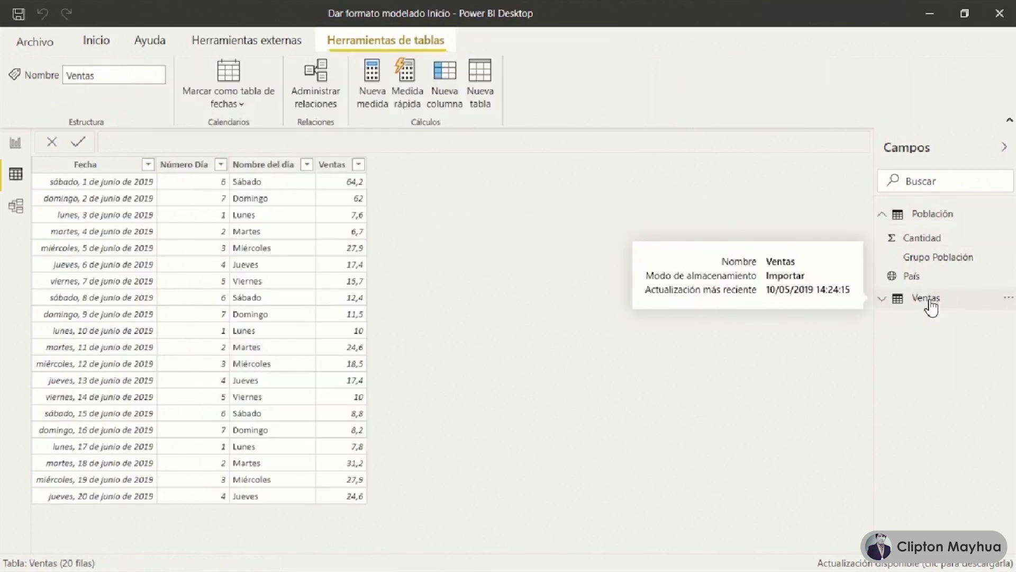
pyautogui.click(332, 166)
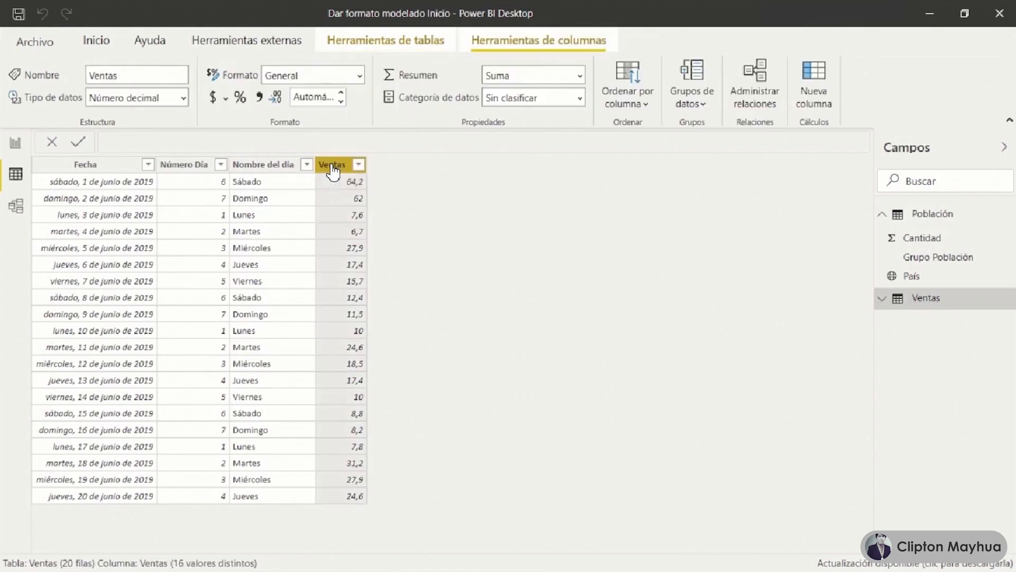
pyautogui.click(225, 100)
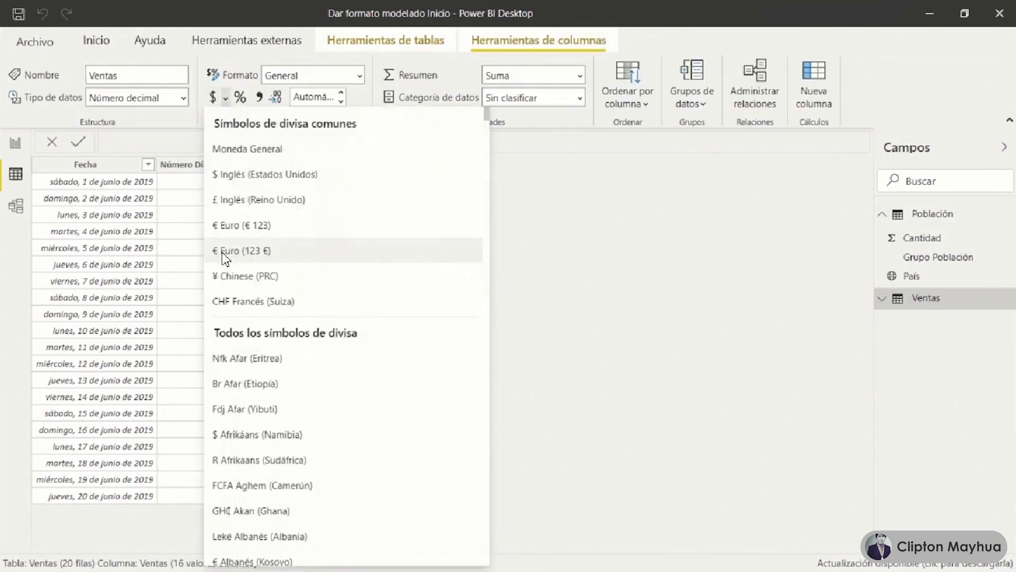
pyautogui.click(256, 253)
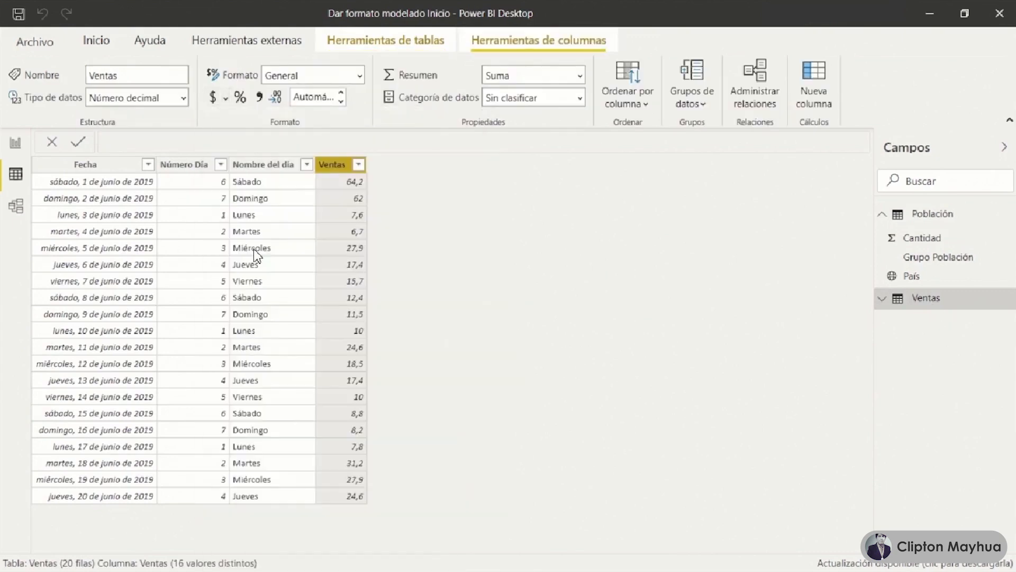
# Sort the Nombre del día column of the Ventas table by the Número Día column.
pyautogui.click(257, 168)
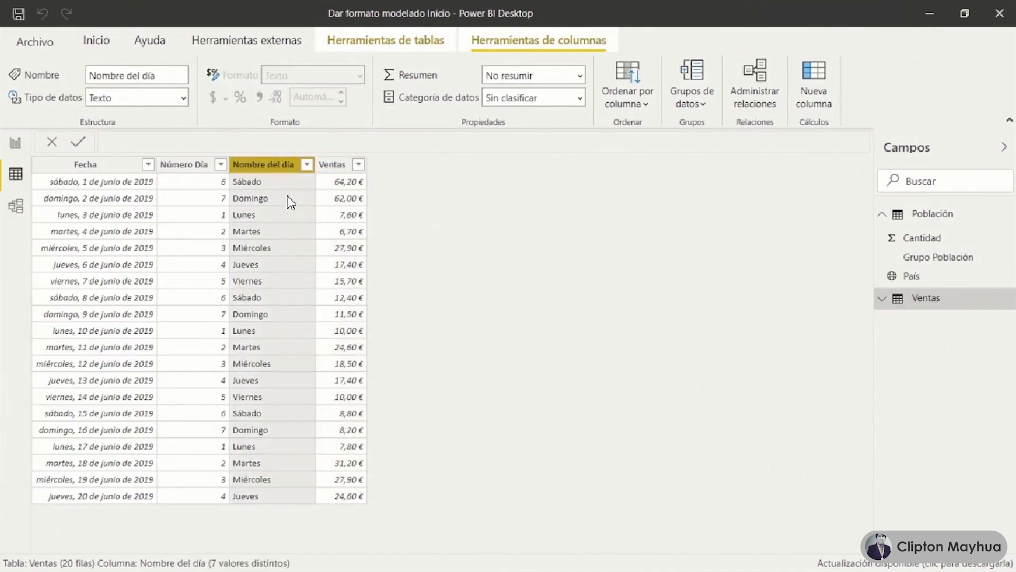
pyautogui.click(637, 105)
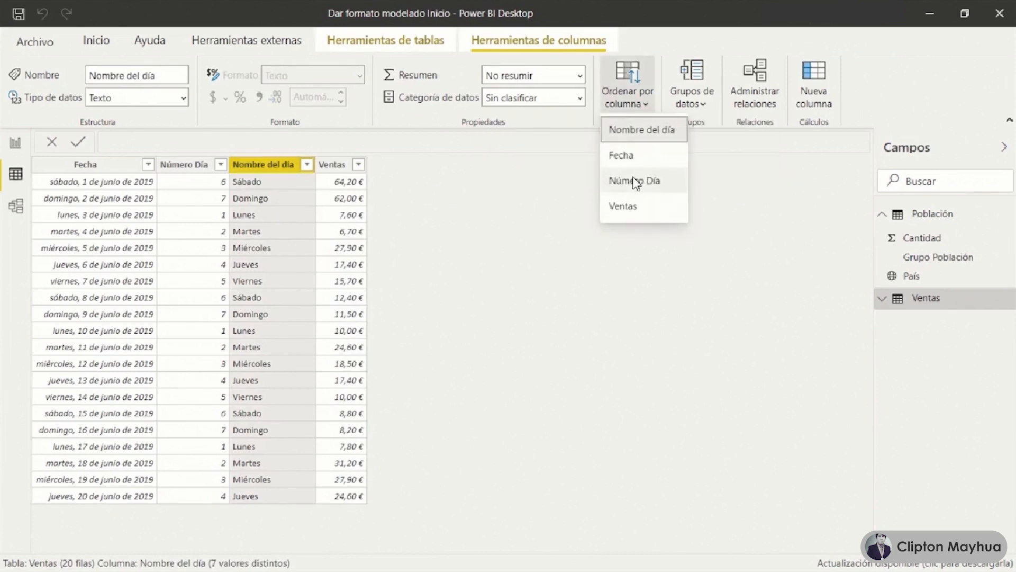
pyautogui.click(640, 180)
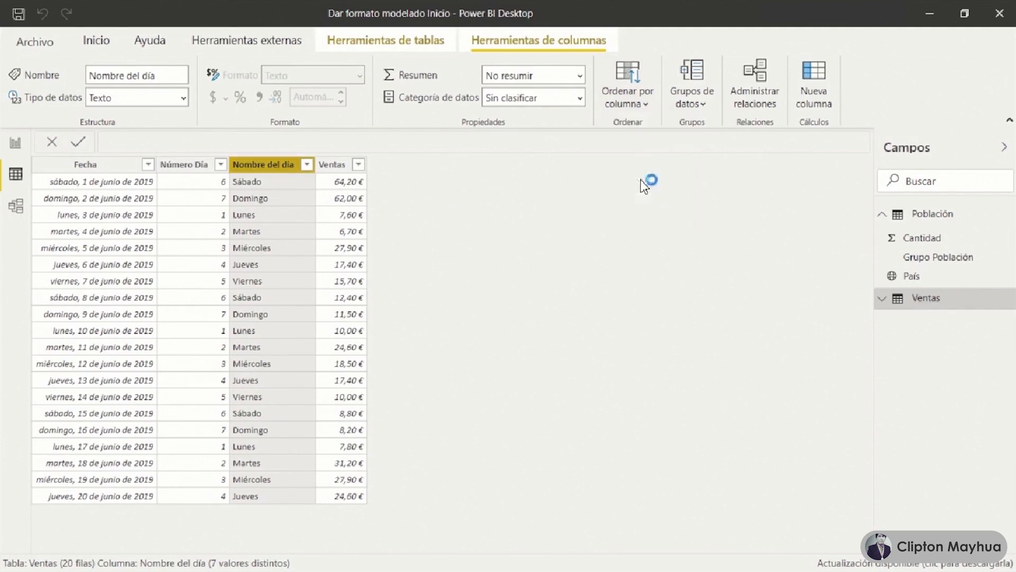
# Create a map of the País field from the Población table on the Ventas report page.
pyautogui.click(18, 147)
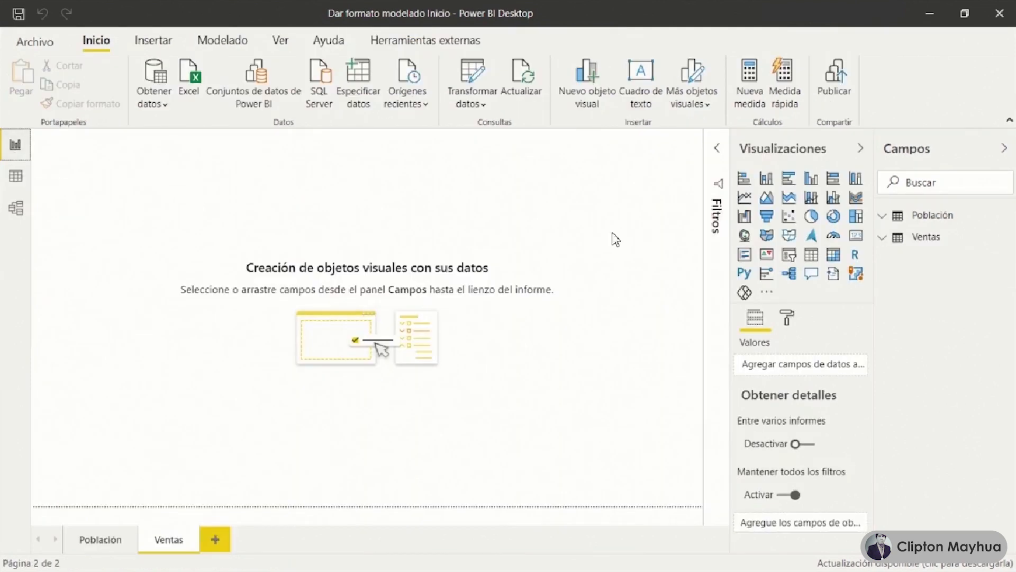
pyautogui.click(882, 217)
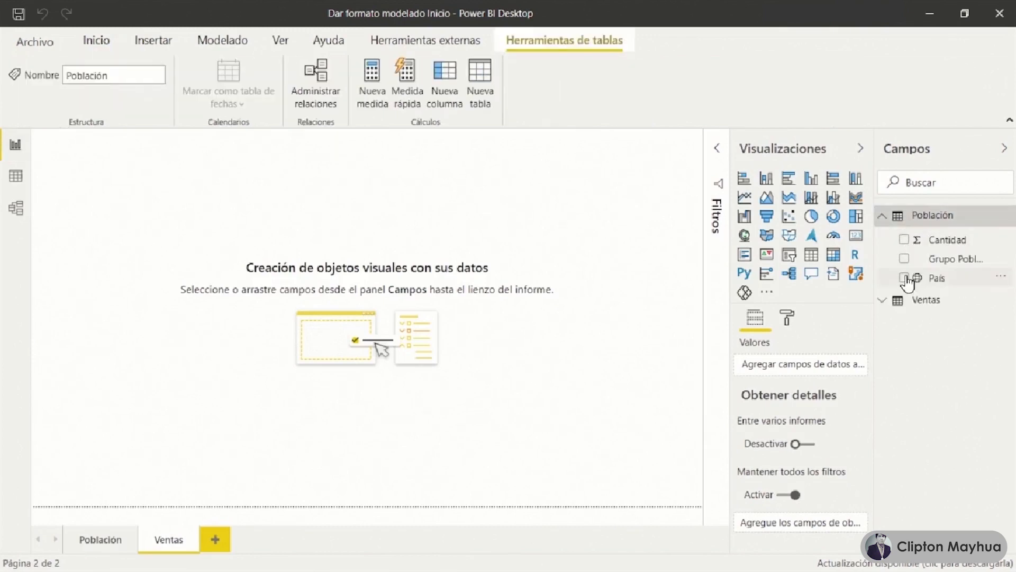
pyautogui.click(904, 278)
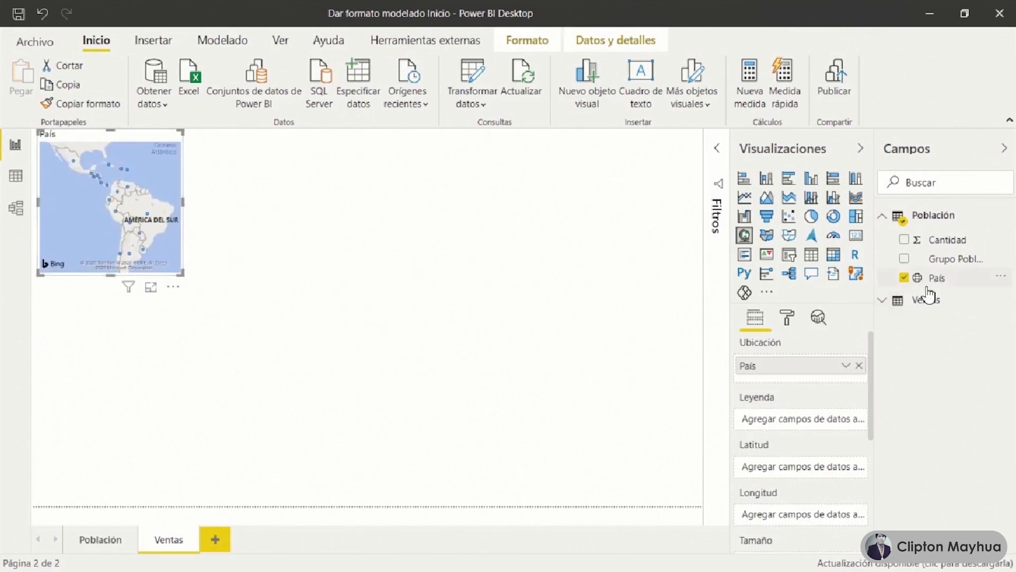
# Add a Segmentación de datos visual for the Nombre del día field of the Ventas table, separate from the map.
pyautogui.click(652, 271)
pyautogui.click(793, 257)
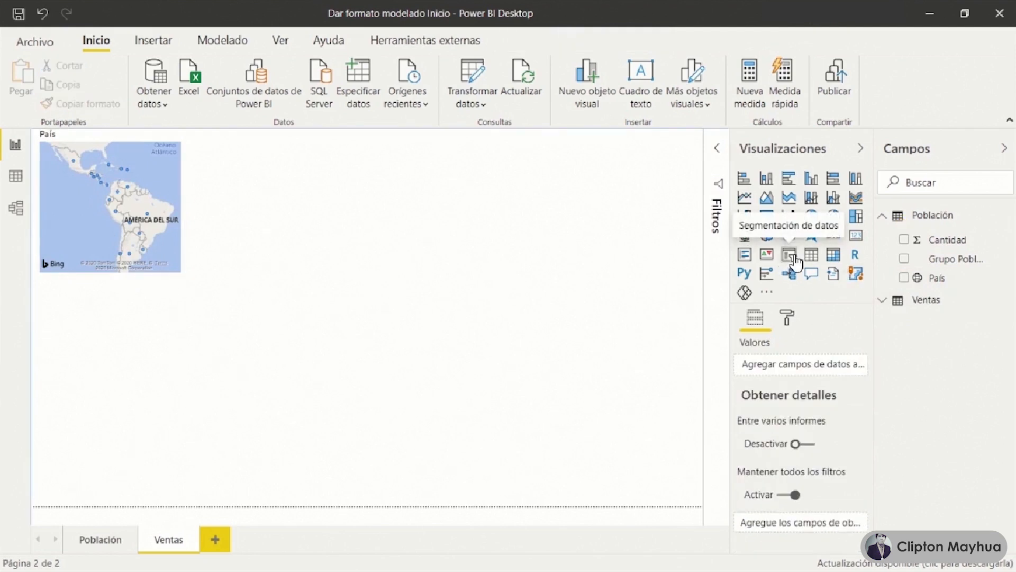
pyautogui.click(893, 307)
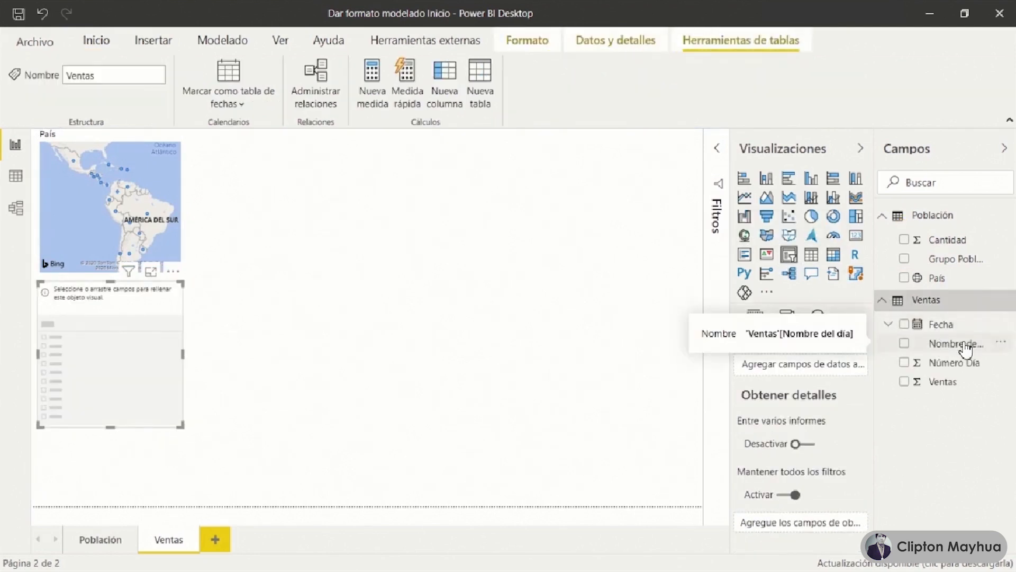
pyautogui.click(904, 344)
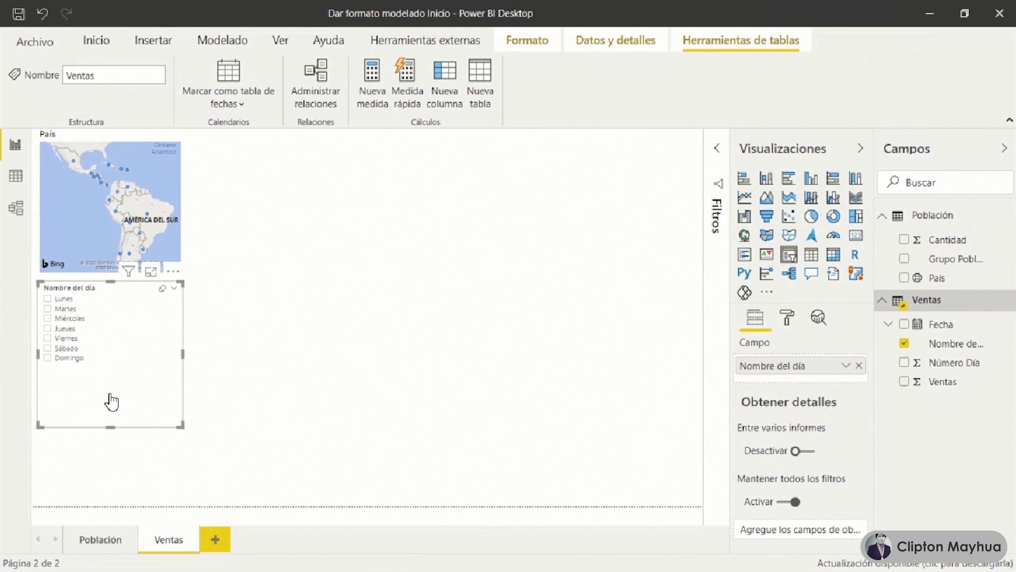
pyautogui.click(958, 345)
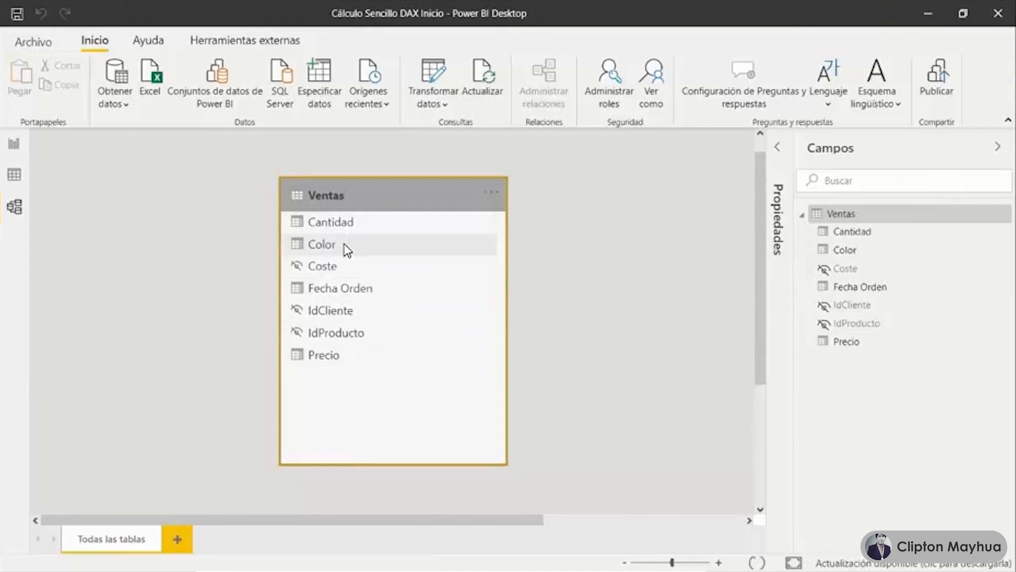
# Hide the Cantidad and Precio fields of the Ventas table in the report view.
pyautogui.click(375, 222)
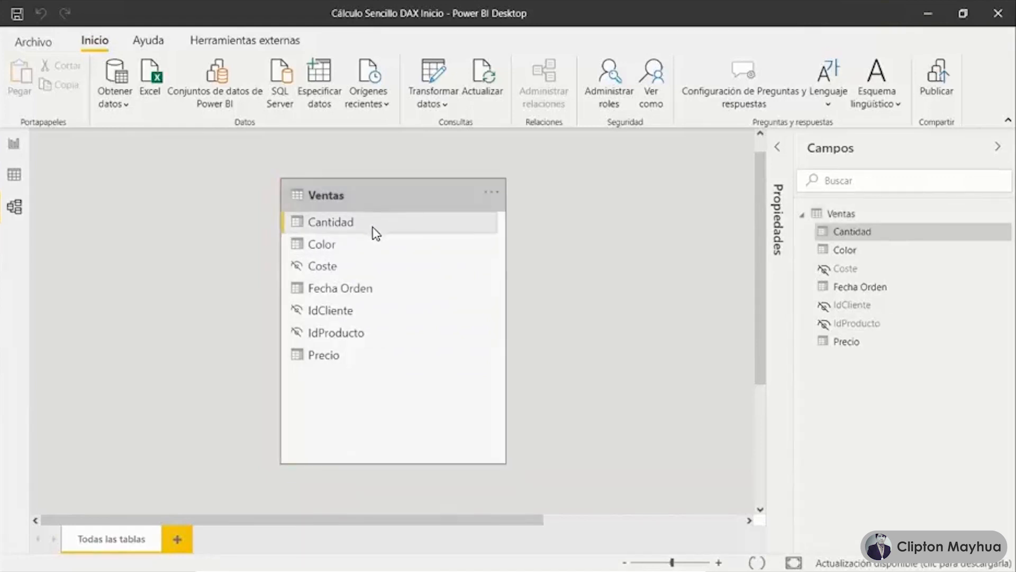
pyautogui.keyDown('ctrl'); pyautogui.click(364, 362); pyautogui.keyUp('ctrl')
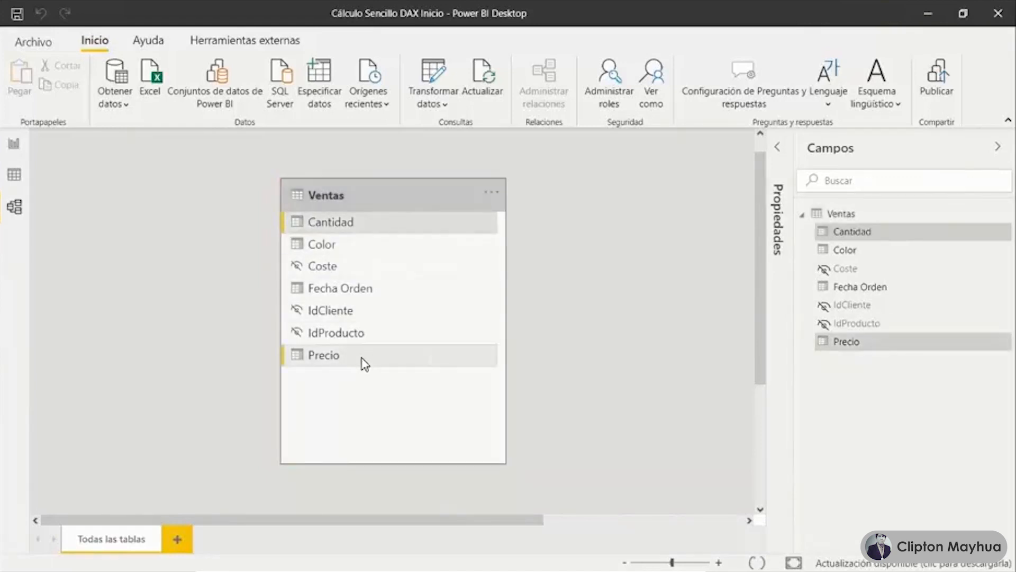
pyautogui.rightClick(364, 362)
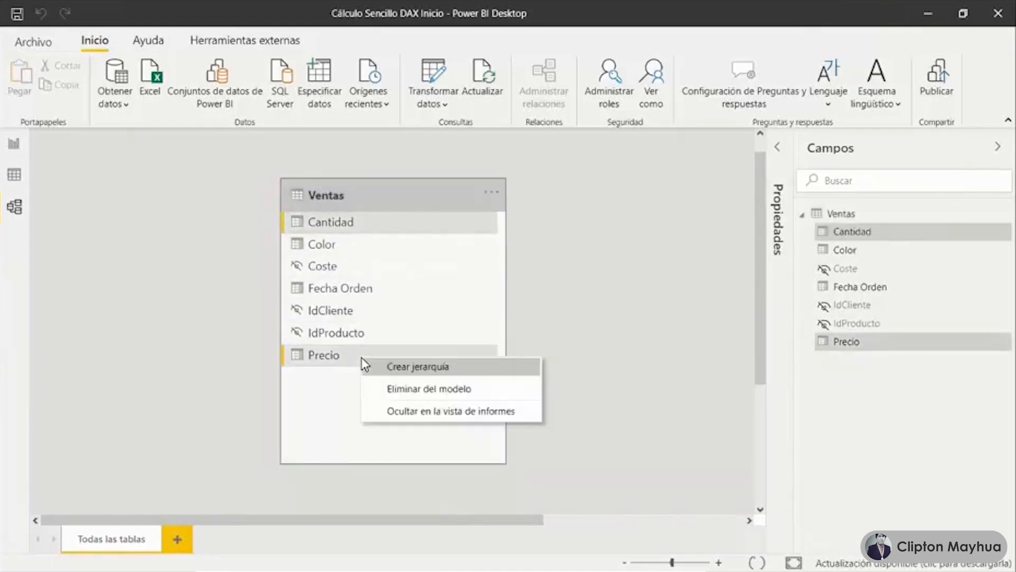
pyautogui.click(465, 413)
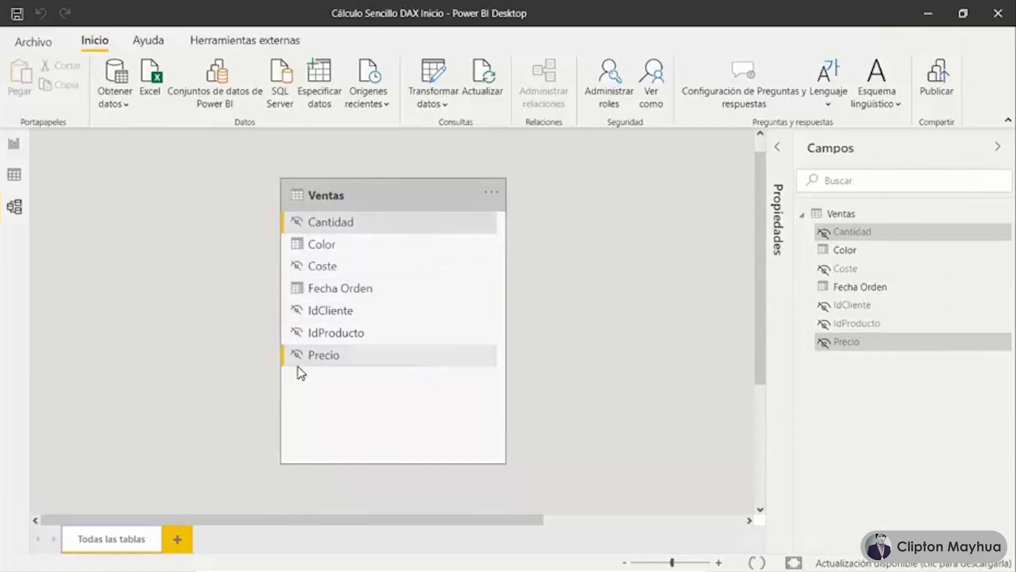
# Create the measure Total Cantidad = SUM(Ventas[Cantidad]) in the Ventas table and give it a thousands separator.
pyautogui.click(14, 145)
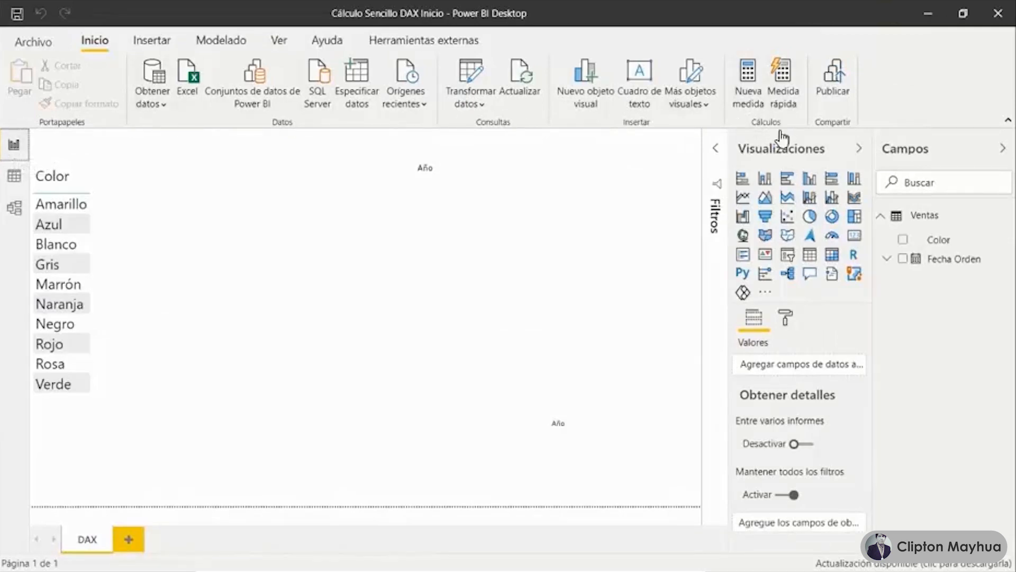
pyautogui.click(753, 85)
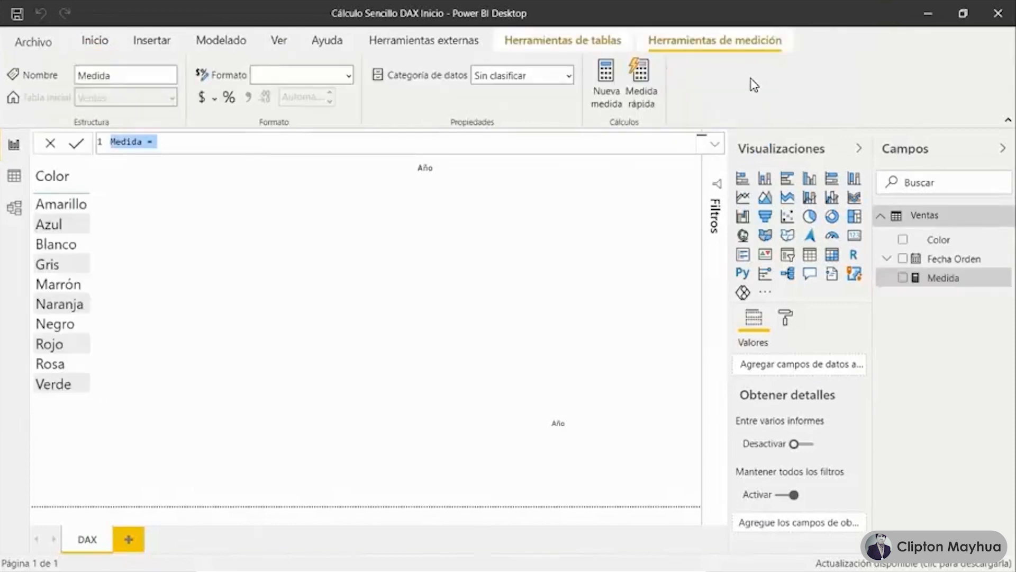
pyautogui.write('Total Cantidad')
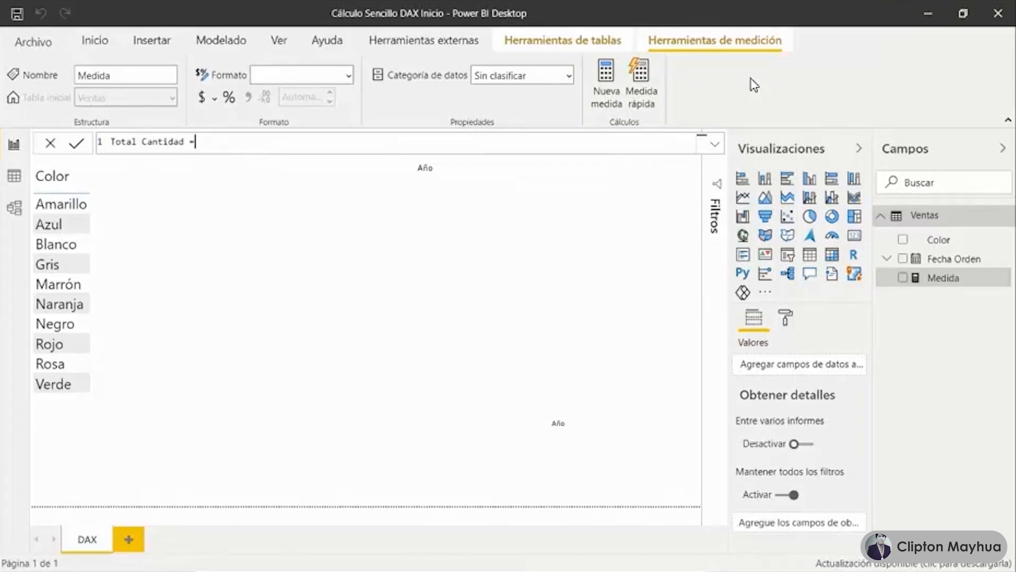
pyautogui.write('= sum')
pyautogui.press('Tab')
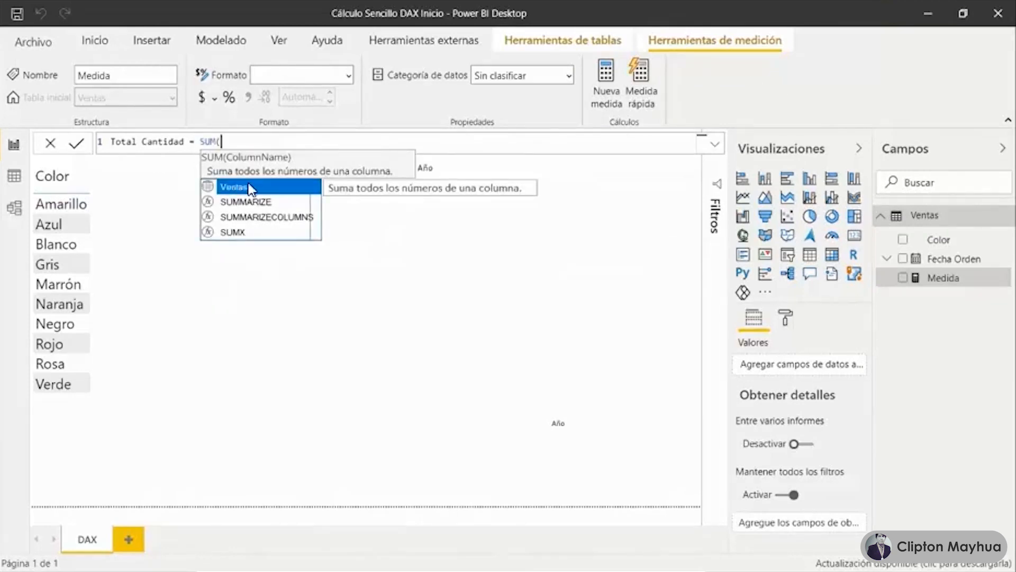
pyautogui.write('ca')
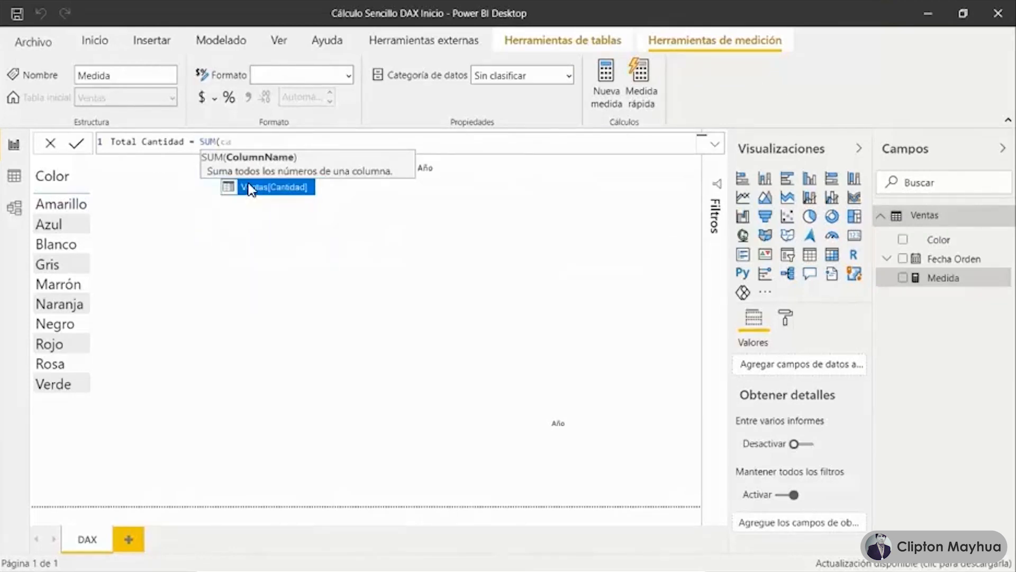
pyautogui.press('Tab')
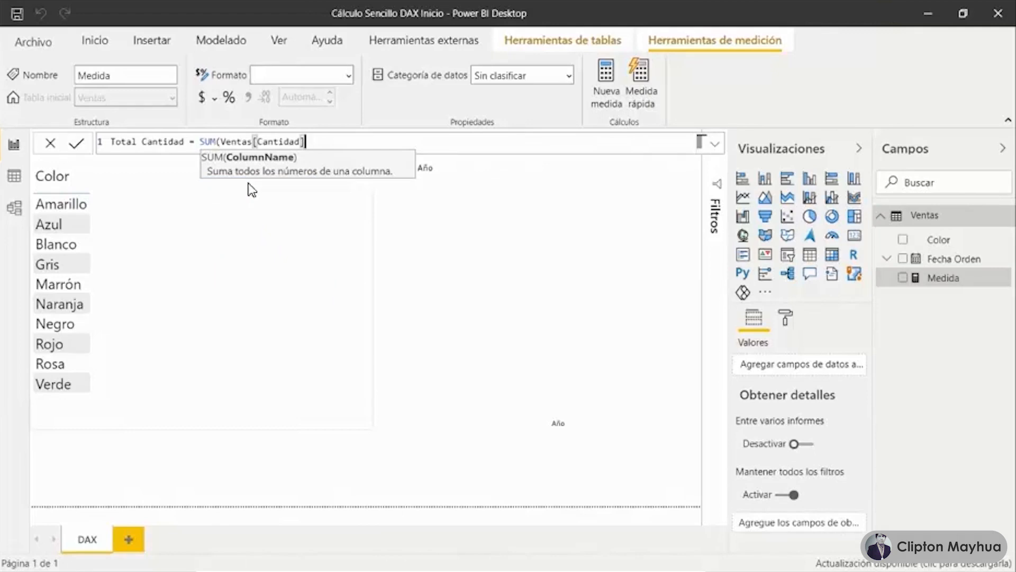
pyautogui.write(')')
pyautogui.press('Return')
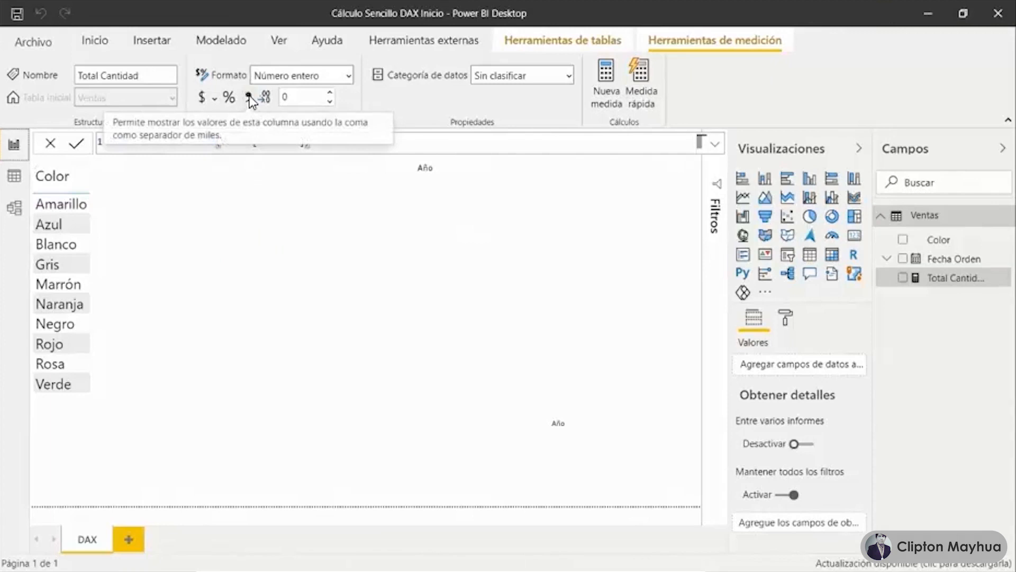
pyautogui.click(249, 98)
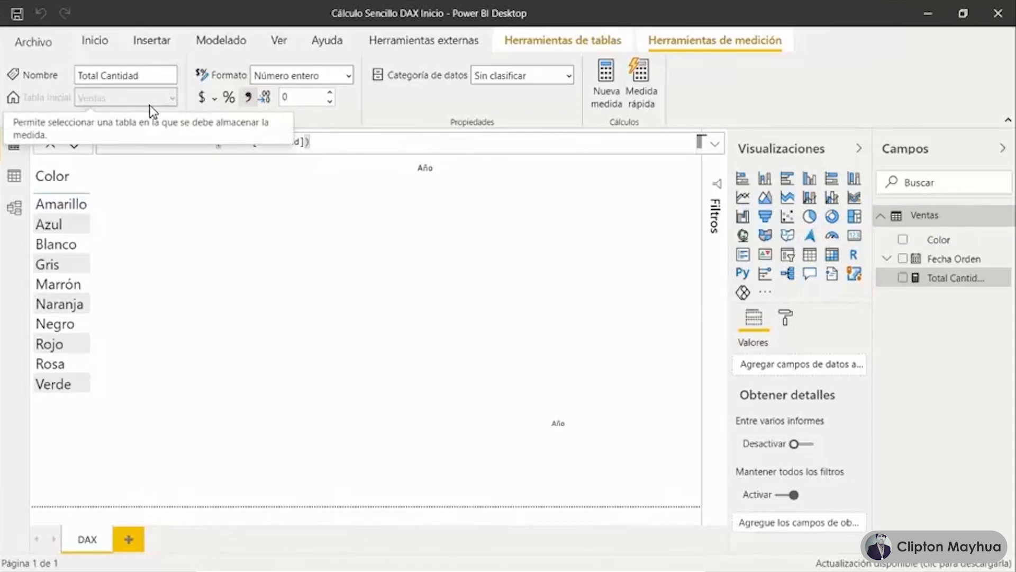
# Create a second measure, Total Importes = sumx(Ventas,Ventas[Cantidad]*Ventas[Precio]), in the Ventas table.
pyautogui.click(606, 75)
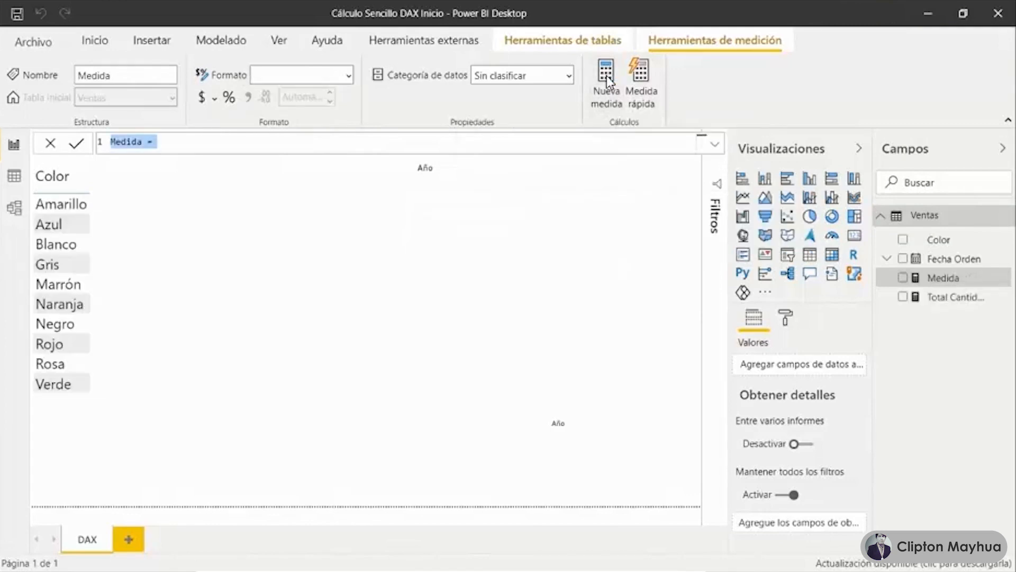
pyautogui.write('To')
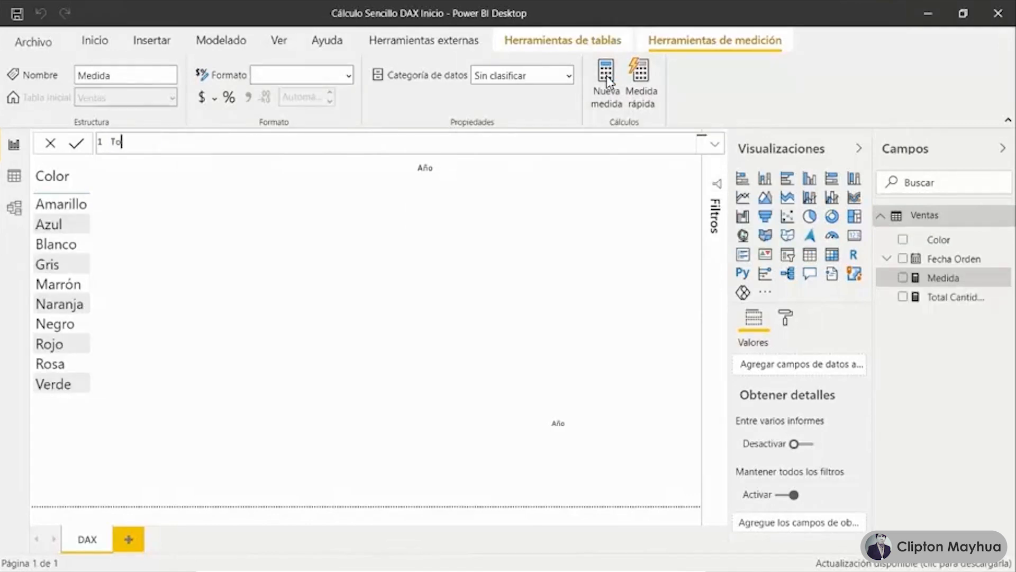
pyautogui.write('tal Importes = sumx')
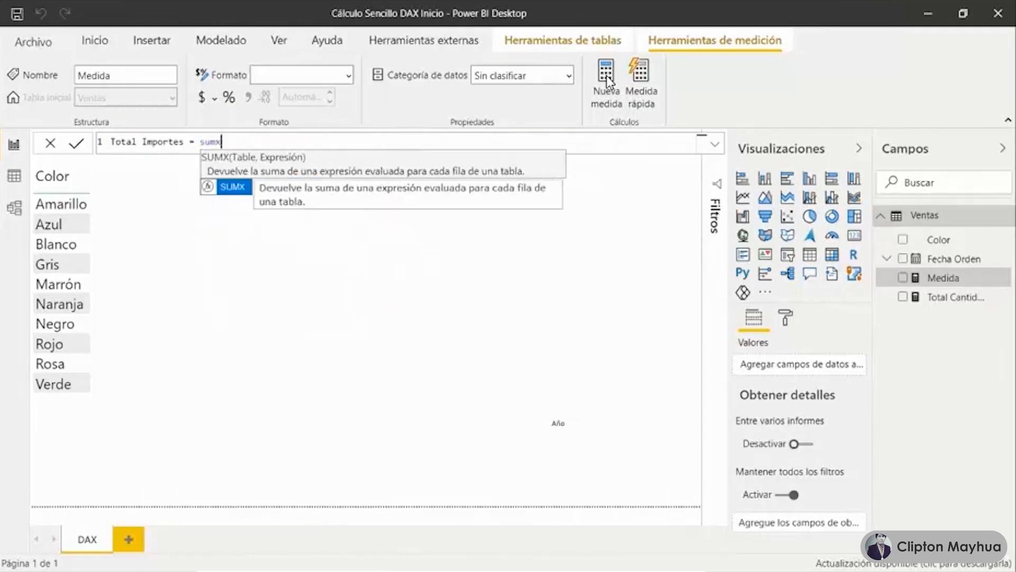
pyautogui.write('(')
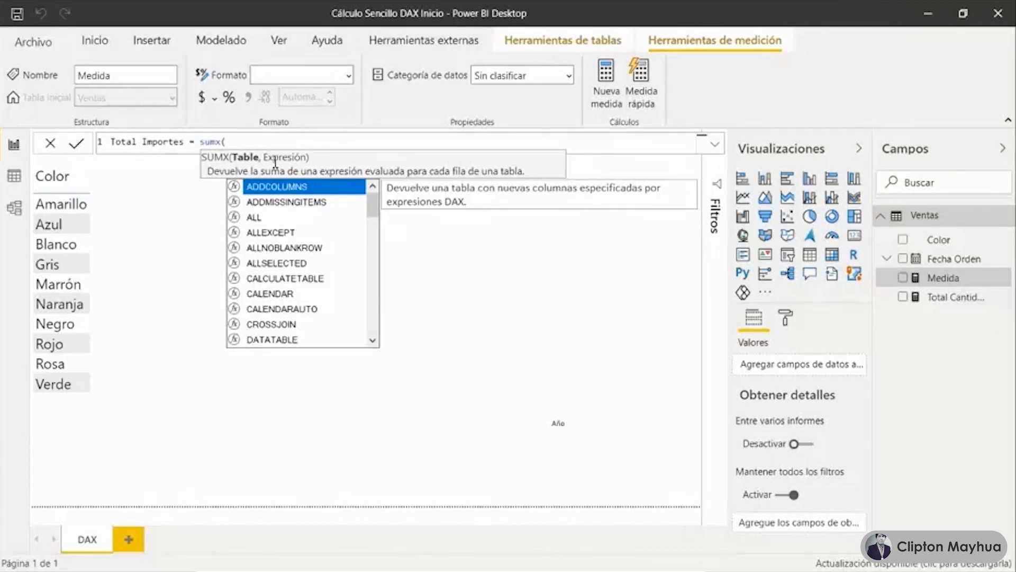
pyautogui.write('v')
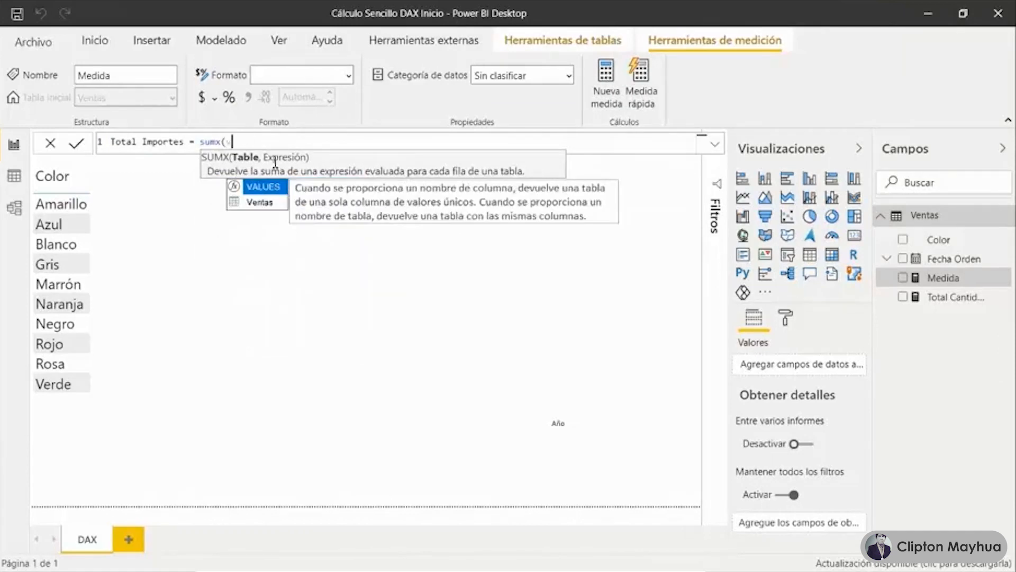
pyautogui.click(266, 203)
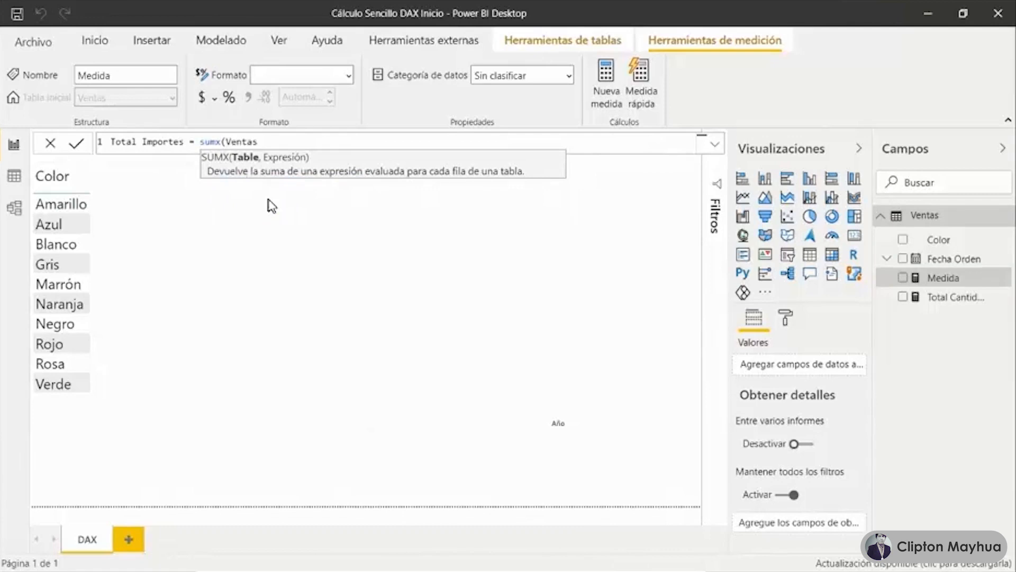
pyautogui.write(',ca')
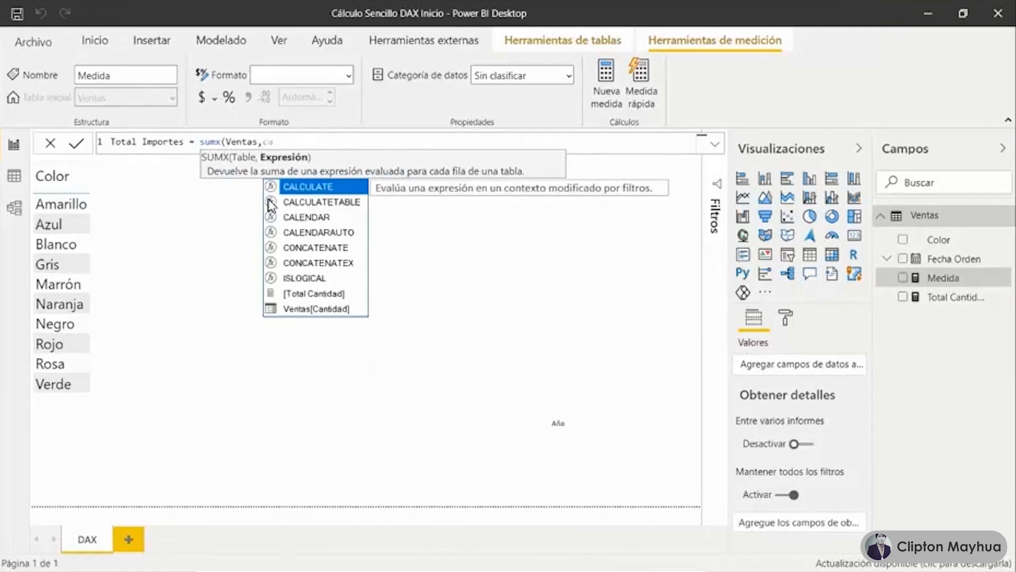
pyautogui.click(345, 308)
pyautogui.write('*pre')
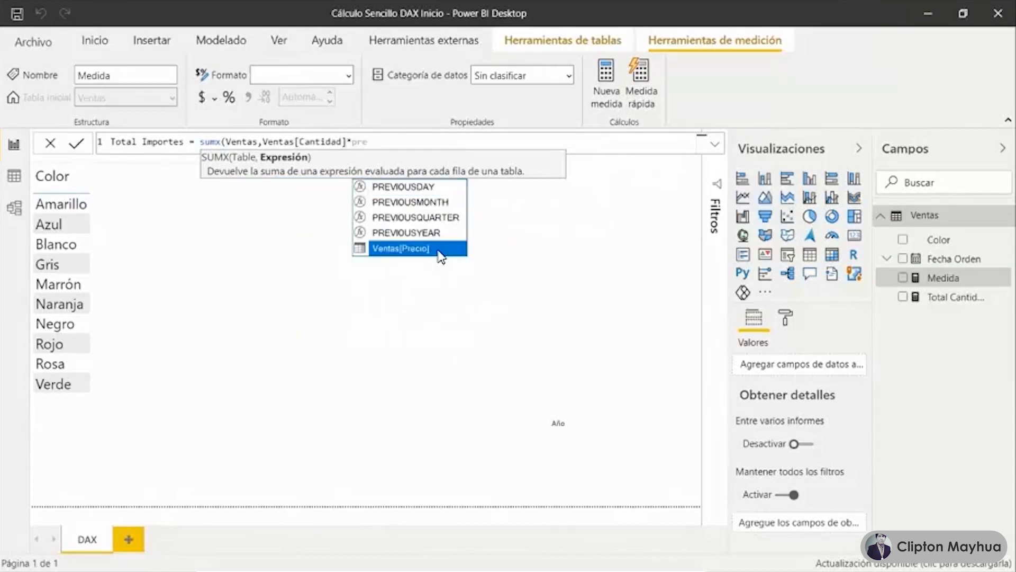
pyautogui.click(437, 248)
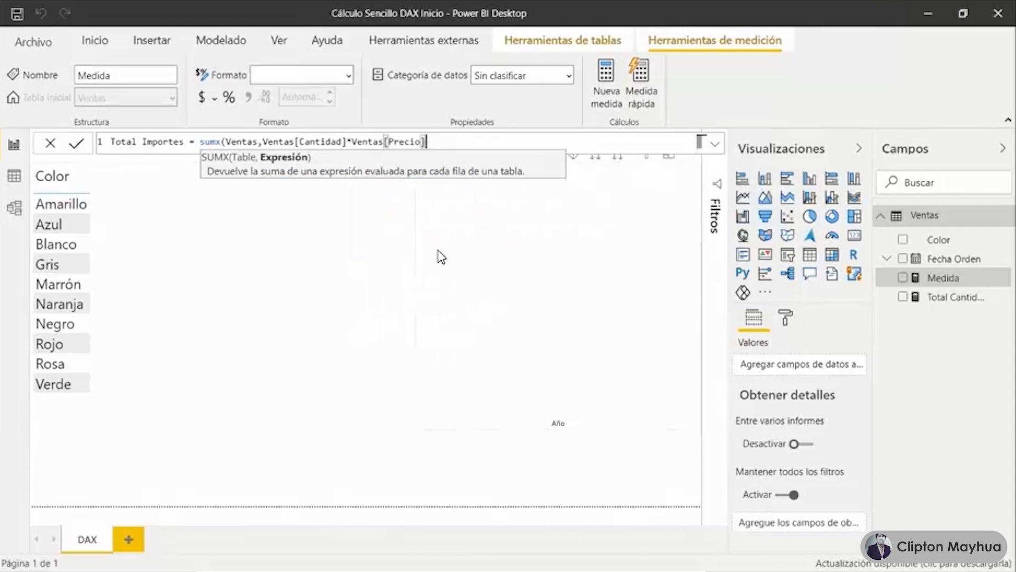
pyautogui.write(')')
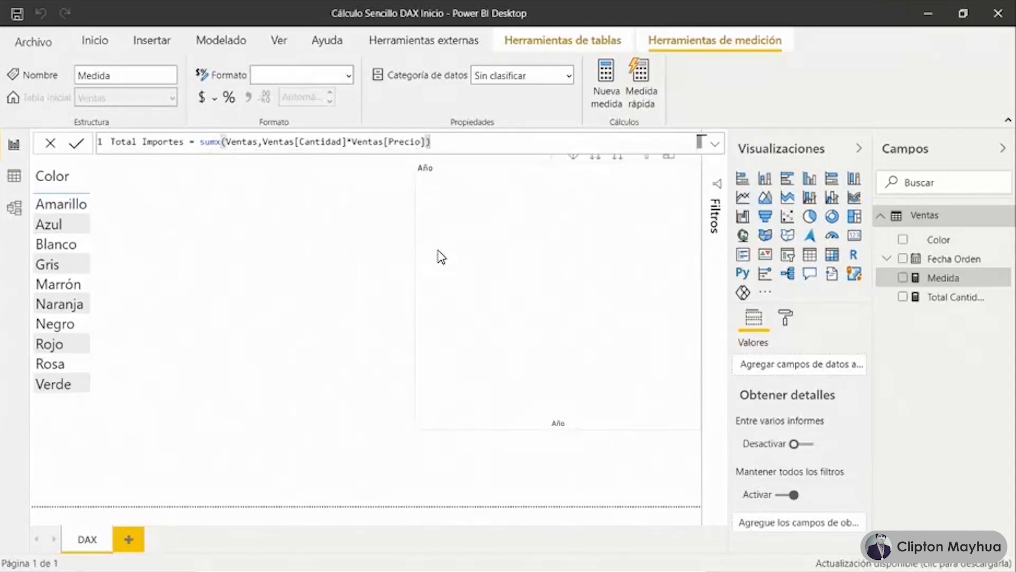
pyautogui.press('Return')
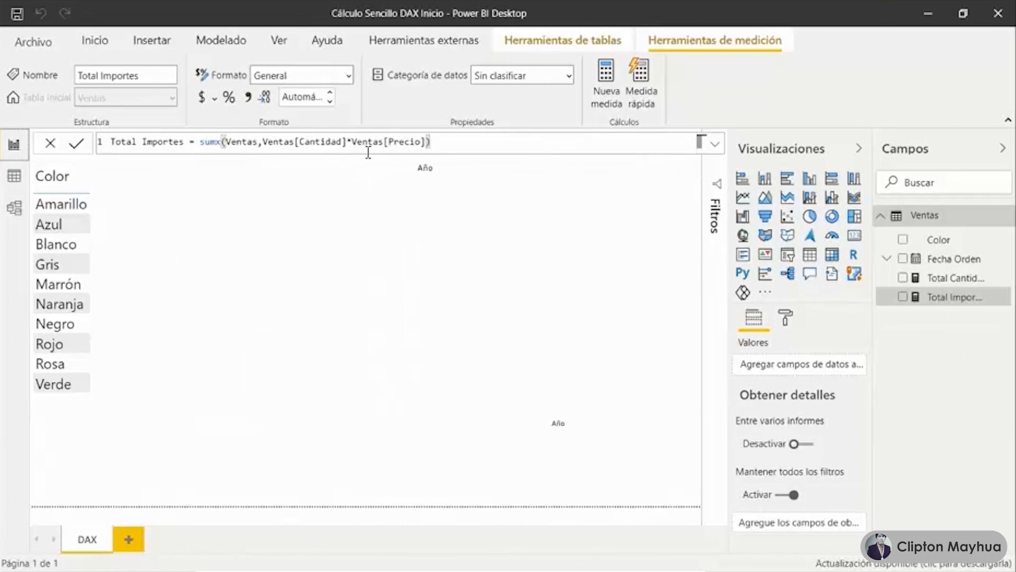
# Format the Total Importes measure as currency with the € Euro (123 €) symbol.
pyautogui.doubleClick(206, 141)
pyautogui.click(215, 99)
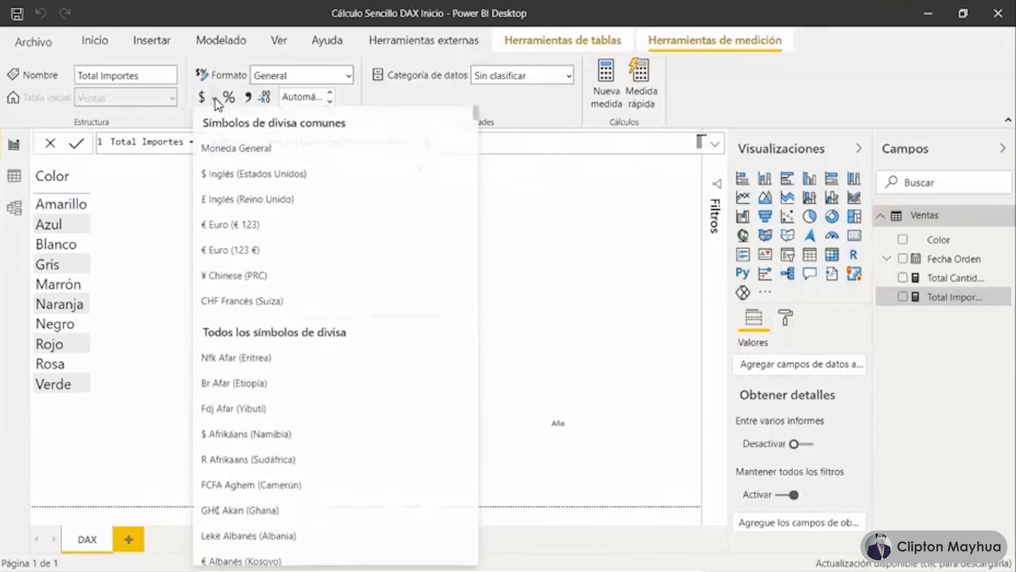
pyautogui.click(242, 252)
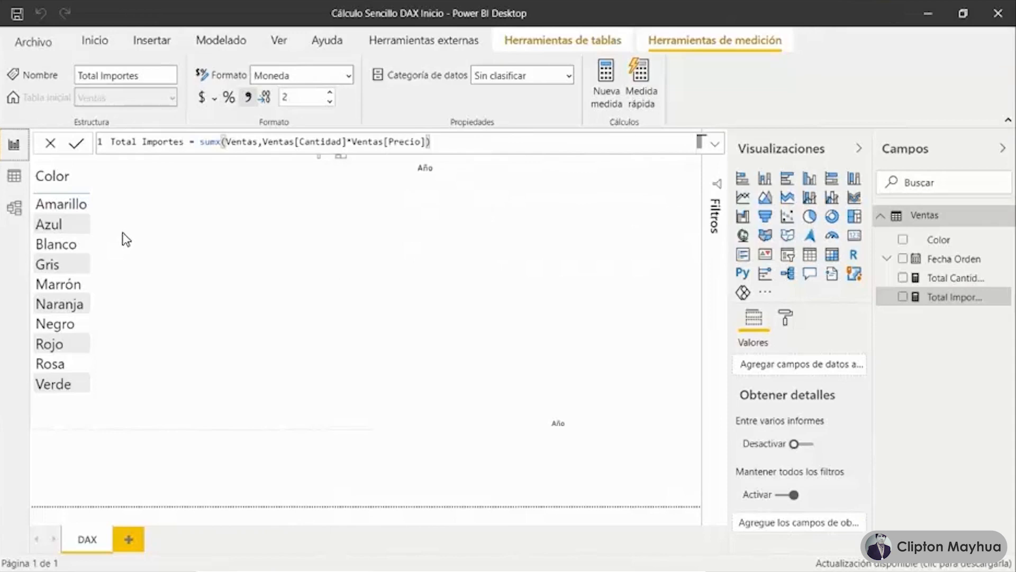
# Add the Total Cantidad and Total Importes measures to the Color table on the DAX report page.
pyautogui.click(234, 274)
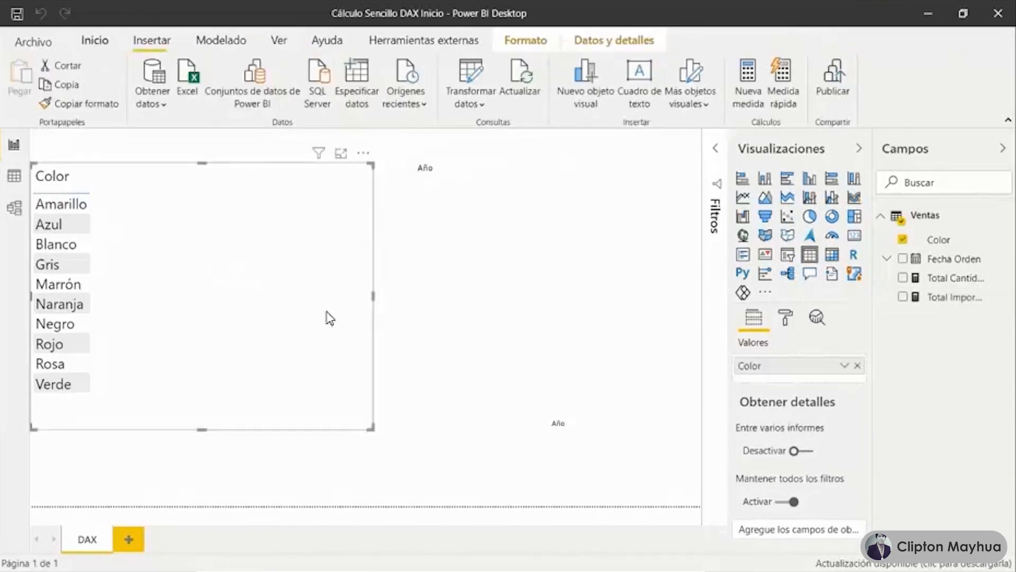
pyautogui.click(903, 277)
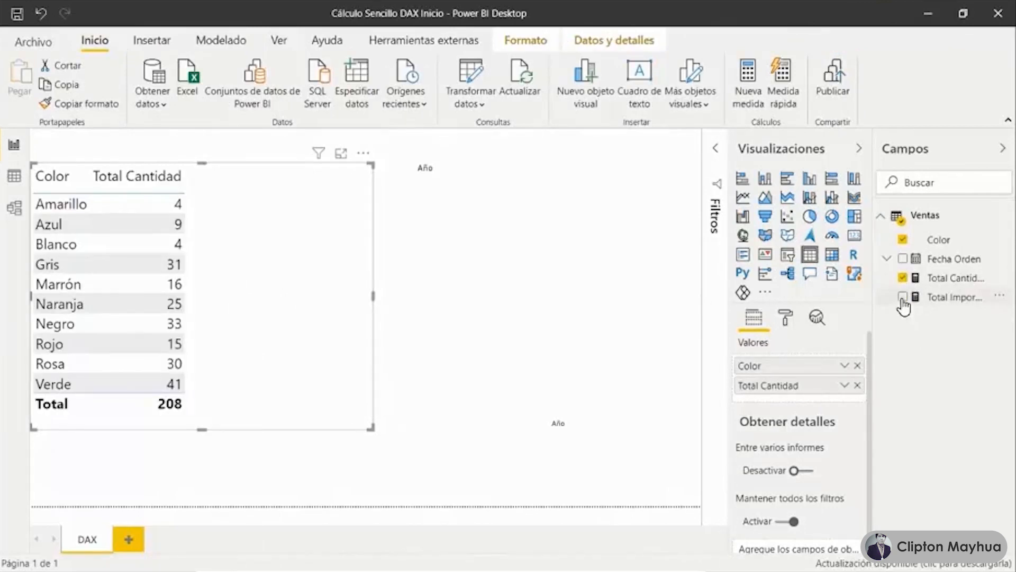
pyautogui.click(903, 297)
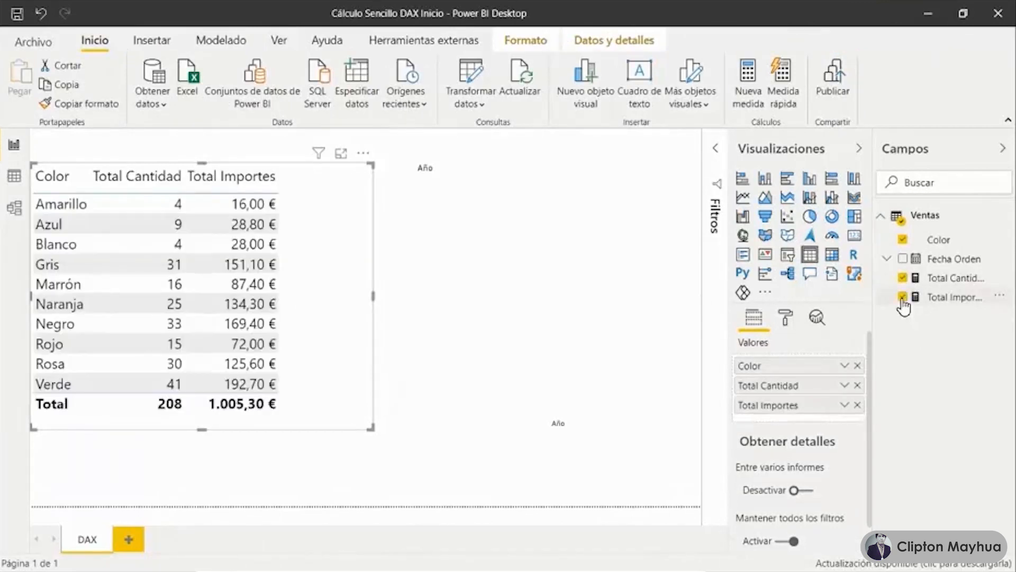
# Add the Total Cantidad measure as the values of the empty column chart with the Fecha Orden axis.
pyautogui.click(533, 241)
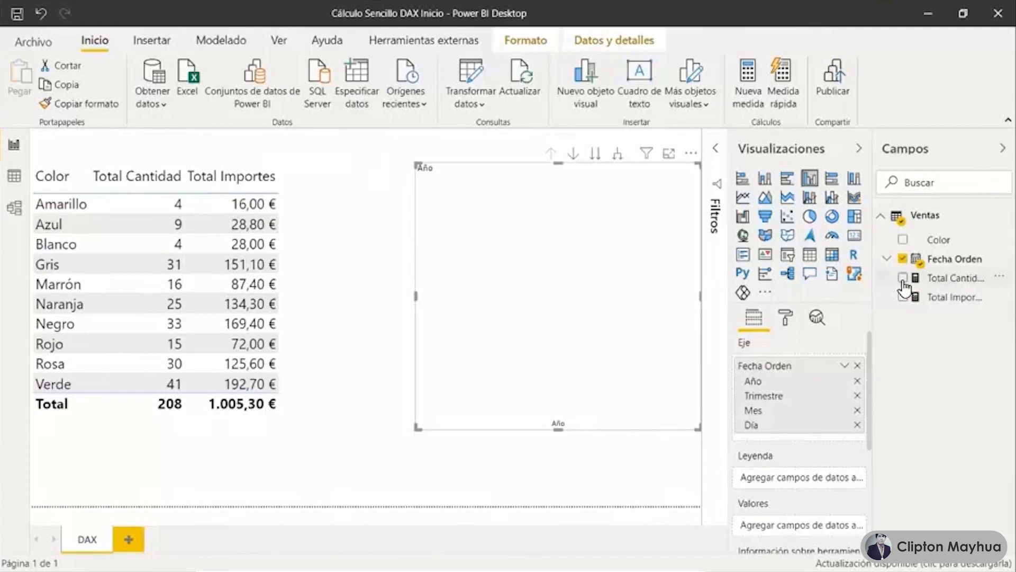
pyautogui.click(903, 279)
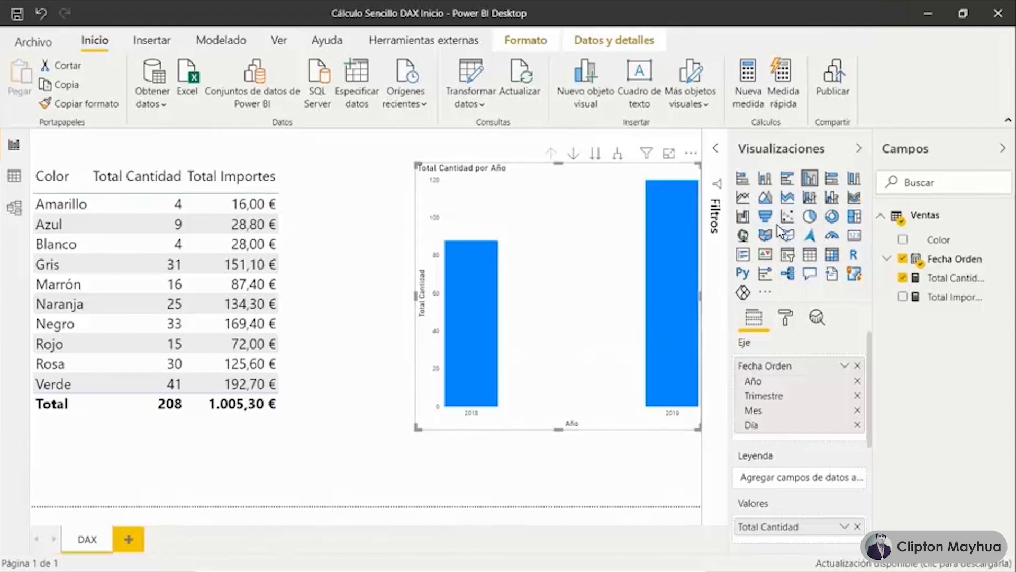
pyautogui.click(221, 40)
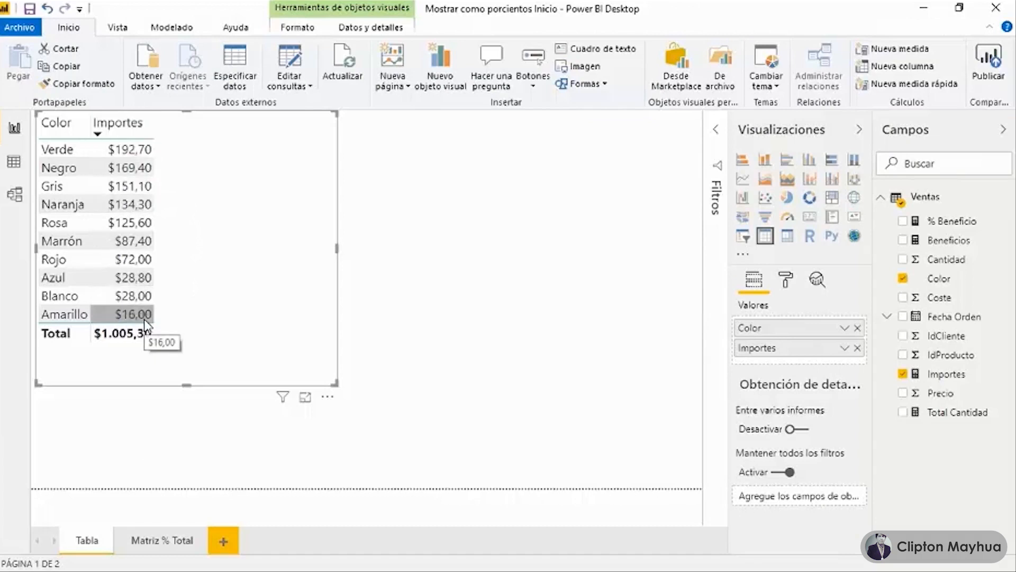
# Show the Importes values of the Color table as a percentage of the grand total on the Tabla page.
pyautogui.click(845, 349)
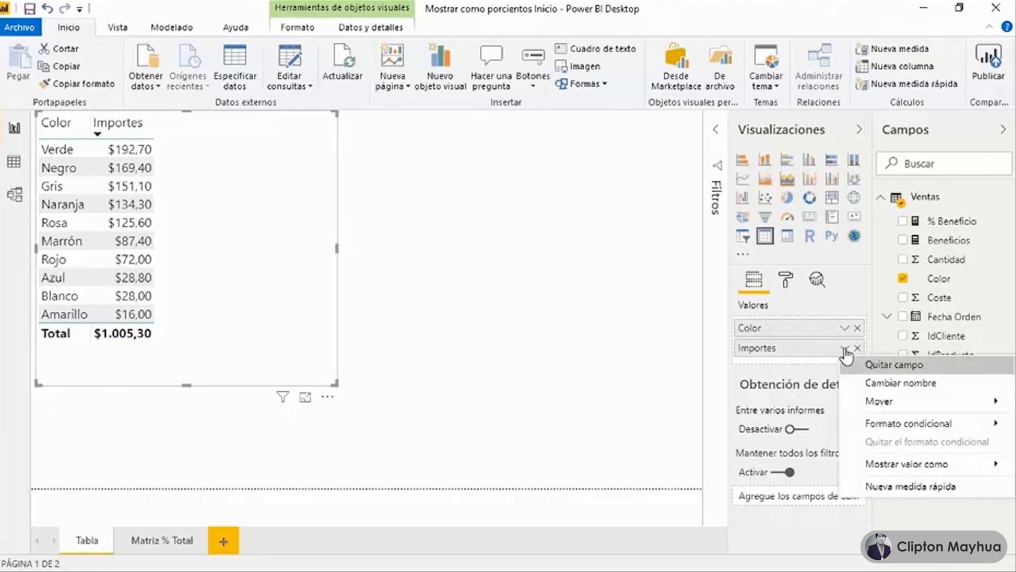
pyautogui.moveTo(894, 466)
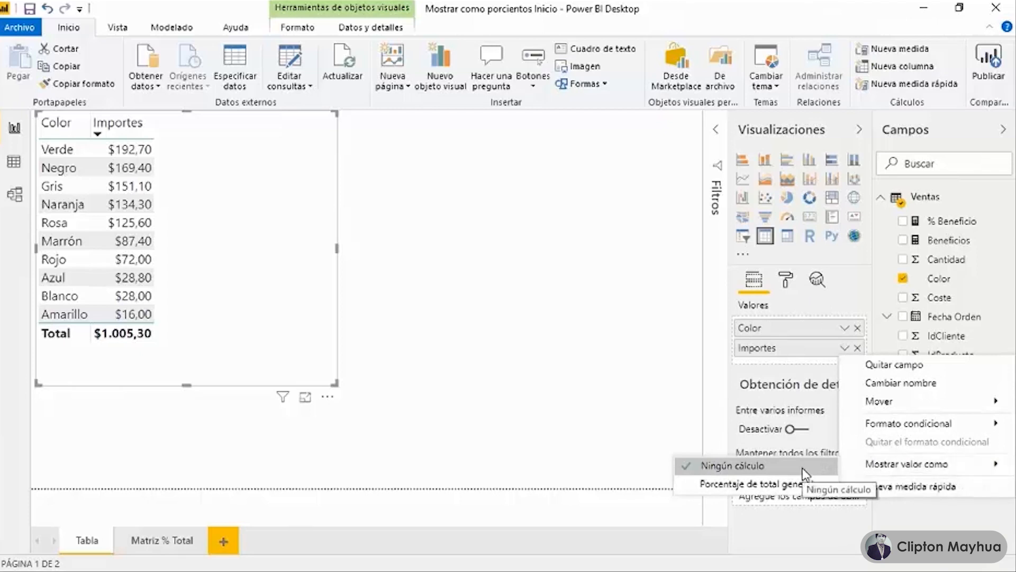
pyautogui.click(799, 484)
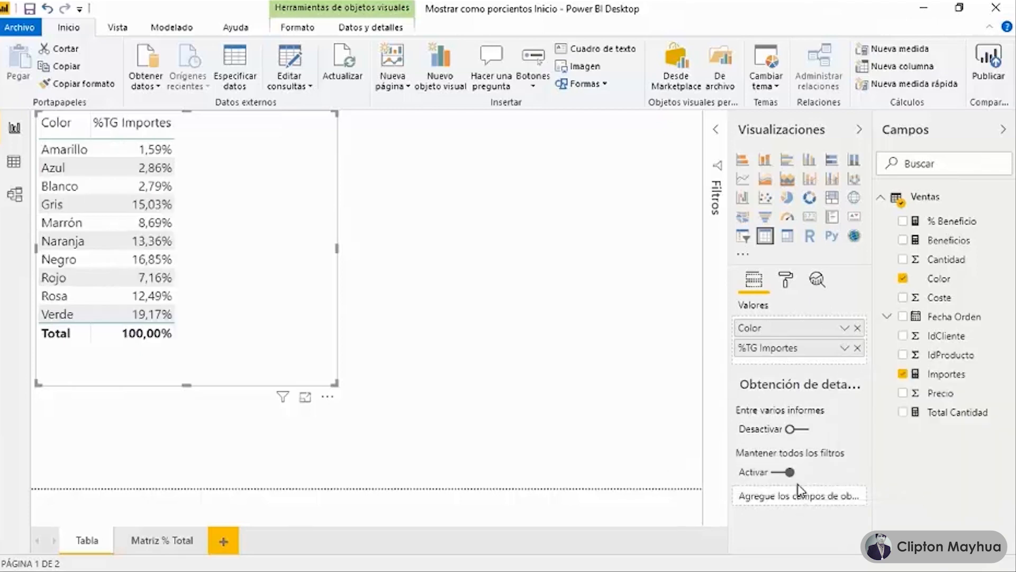
# Sort the Color table by %TG Importes in descending order and add the plain Importes measure before that column.
pyautogui.click(146, 136)
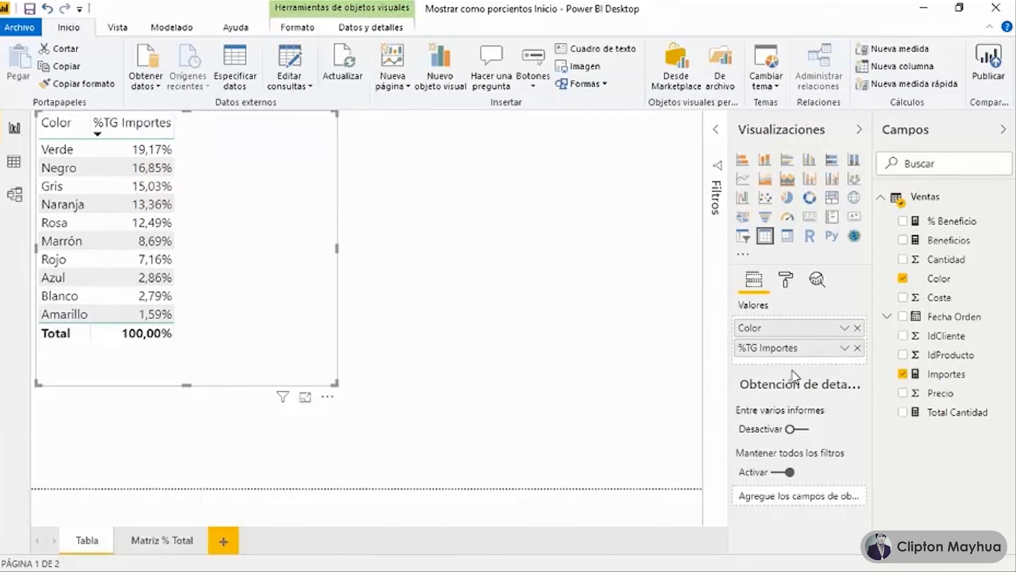
pyautogui.moveTo(952, 375); pyautogui.dragTo(801, 347)
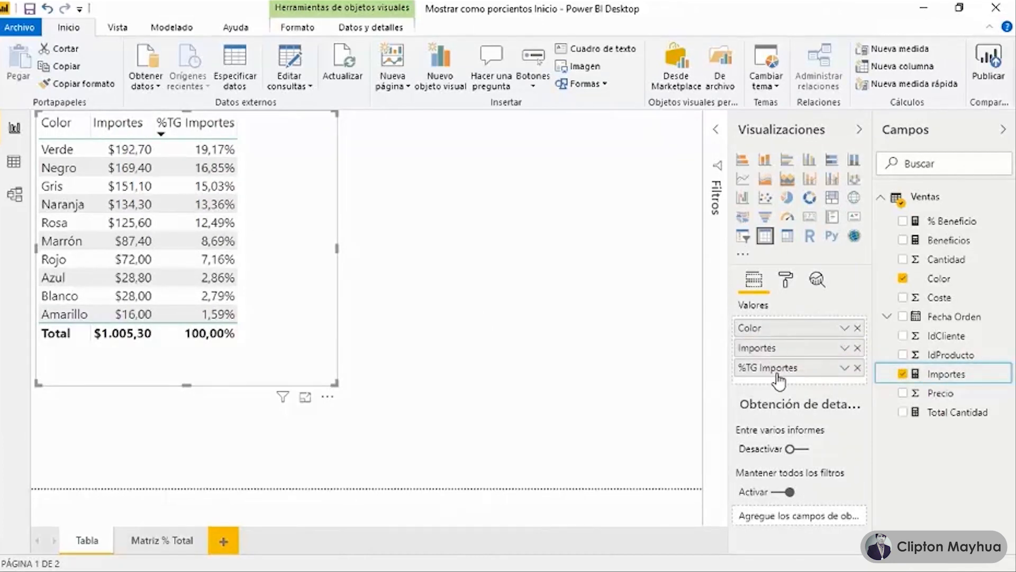
# Show the Total Cantidad values of the matrix on the Matriz % Total page as a percentage of the column total.
pyautogui.click(152, 543)
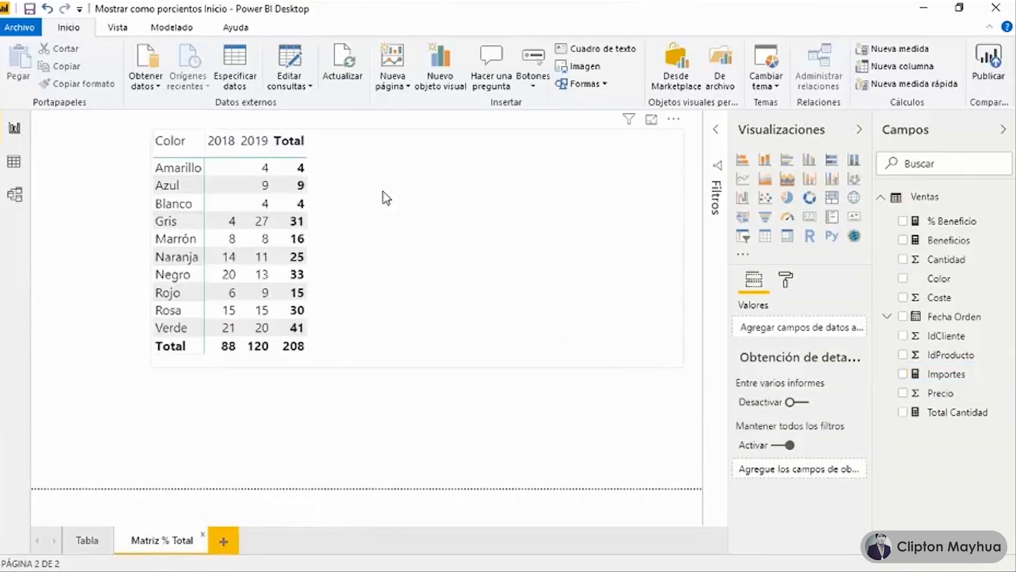
pyautogui.click(456, 191)
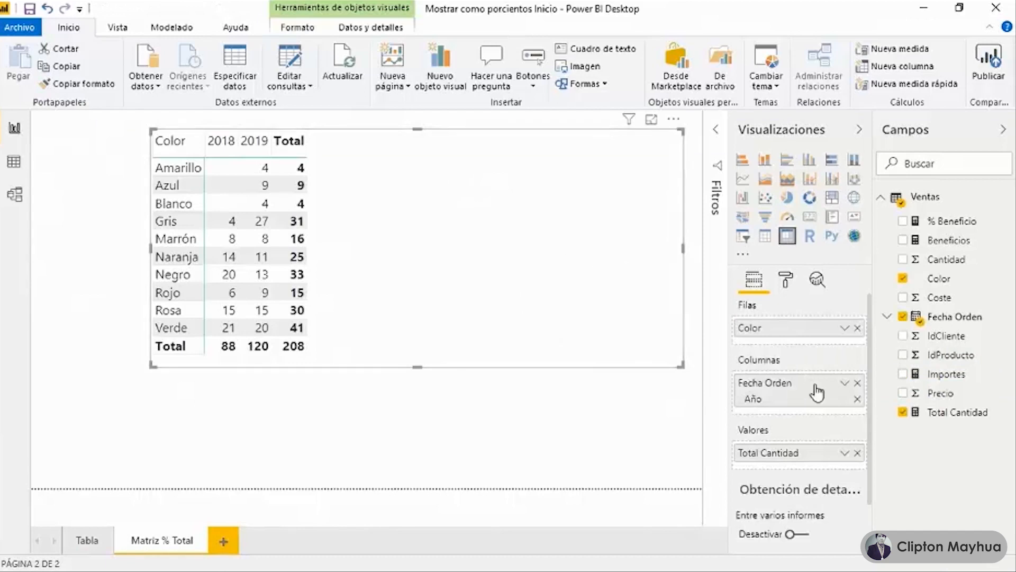
pyautogui.click(844, 454)
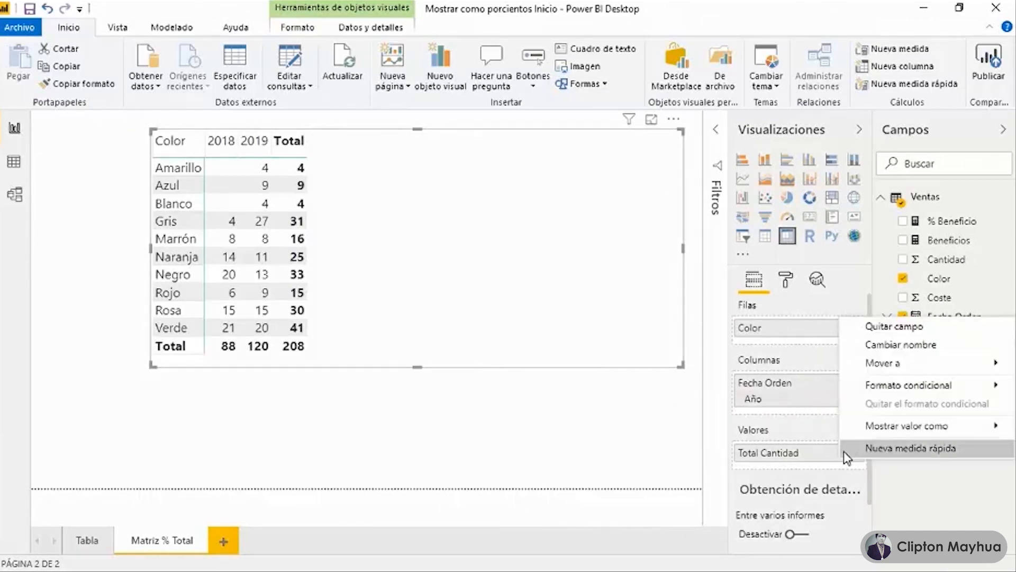
pyautogui.moveTo(852, 430)
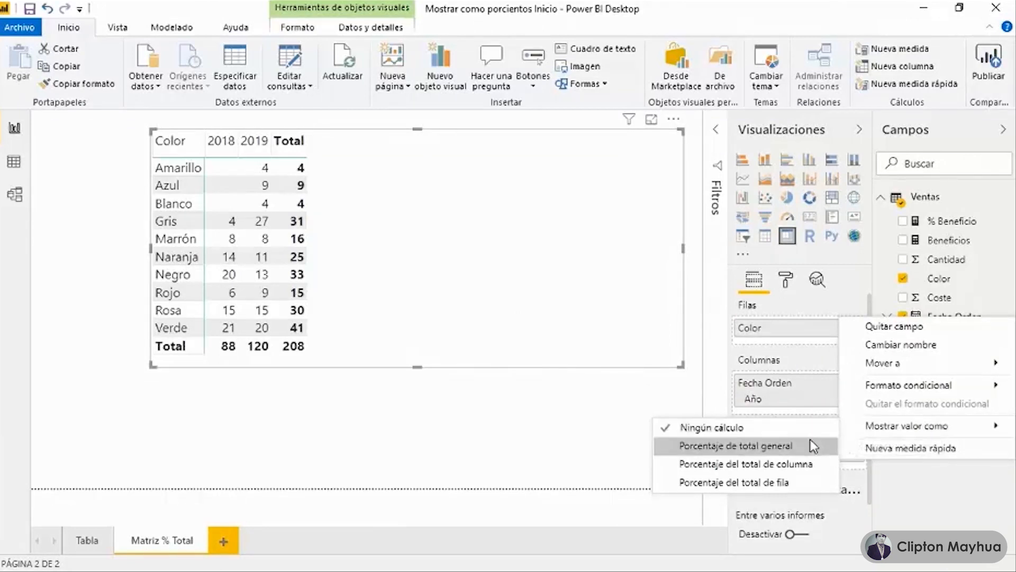
pyautogui.click(787, 464)
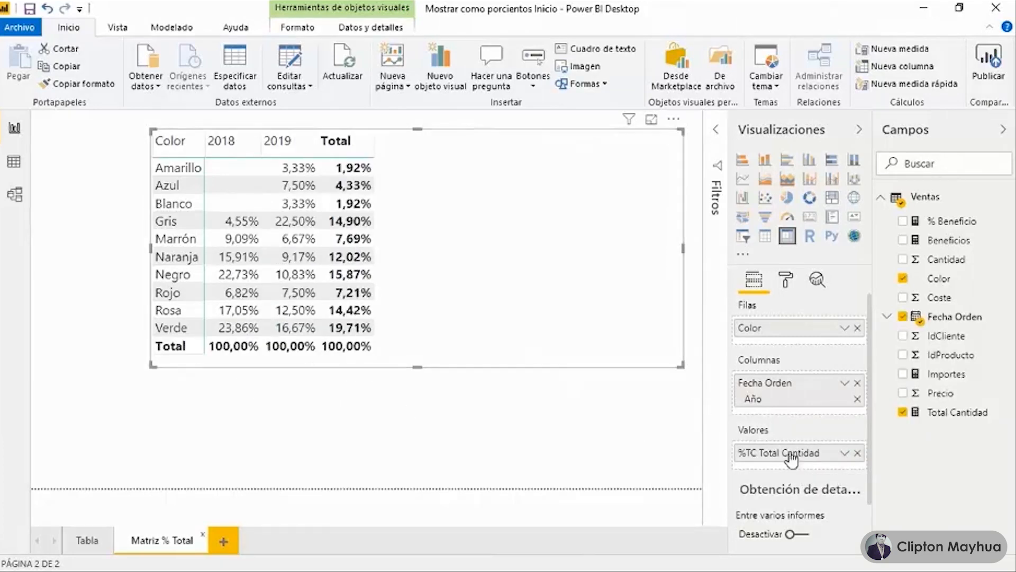
# Show the matrix's Total Cantidad values as a percentage of the row total.
pyautogui.click(846, 455)
pyautogui.moveTo(848, 459)
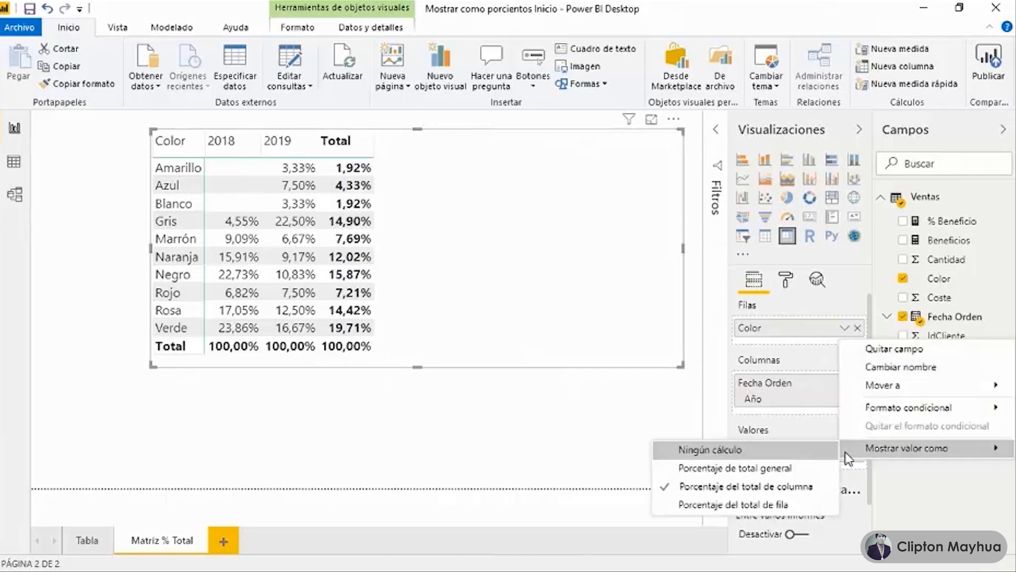
pyautogui.click(774, 503)
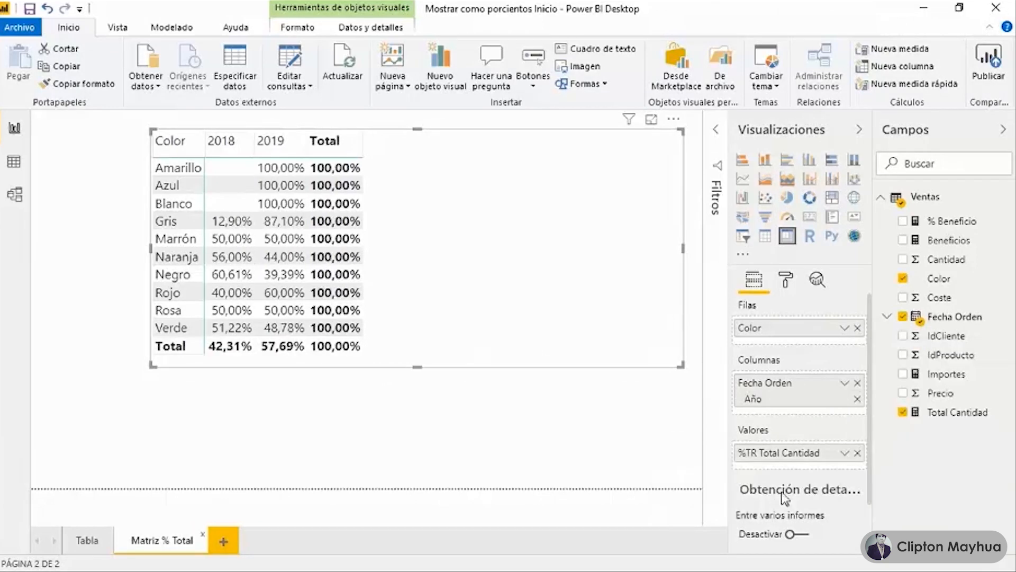
# Show the matrix's Total Cantidad values as a percentage of the grand total.
pyautogui.click(840, 457)
pyautogui.moveTo(844, 459)
pyautogui.click(800, 467)
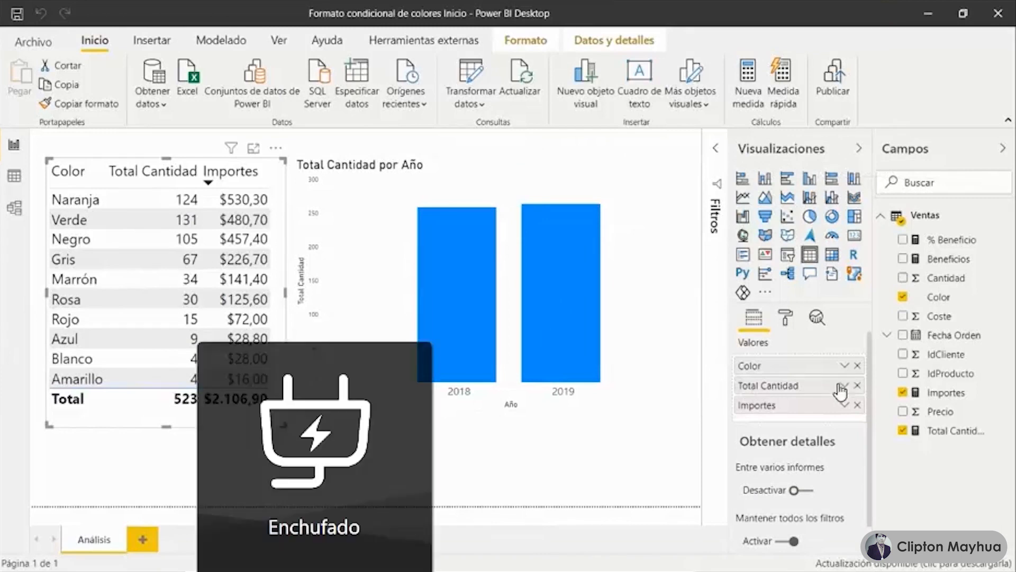
# Apply a diverging colour scale as conditional background colour to the Total Cantidad column of the Color table.
pyautogui.click(846, 386)
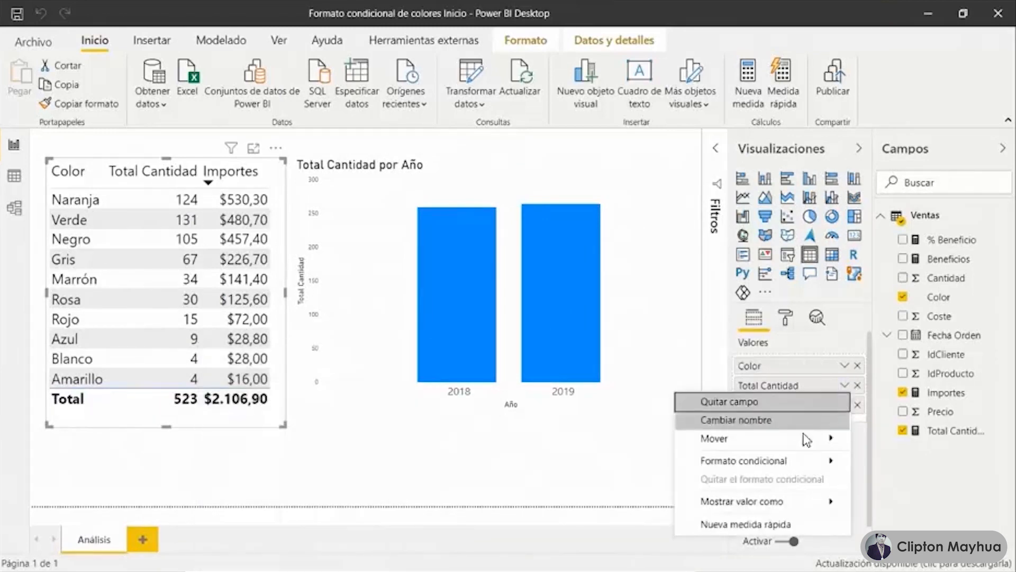
pyautogui.moveTo(799, 465)
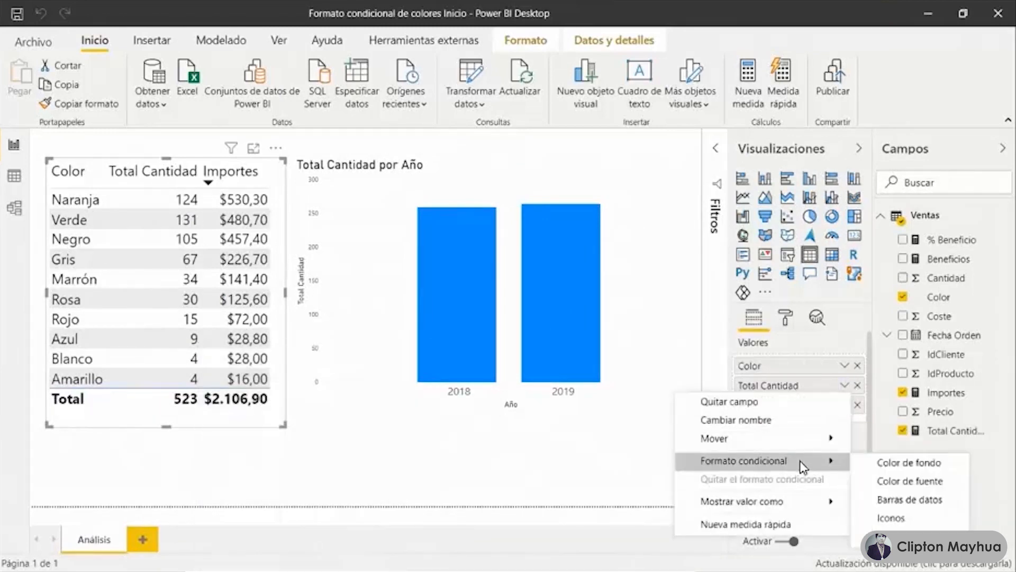
pyautogui.click(876, 464)
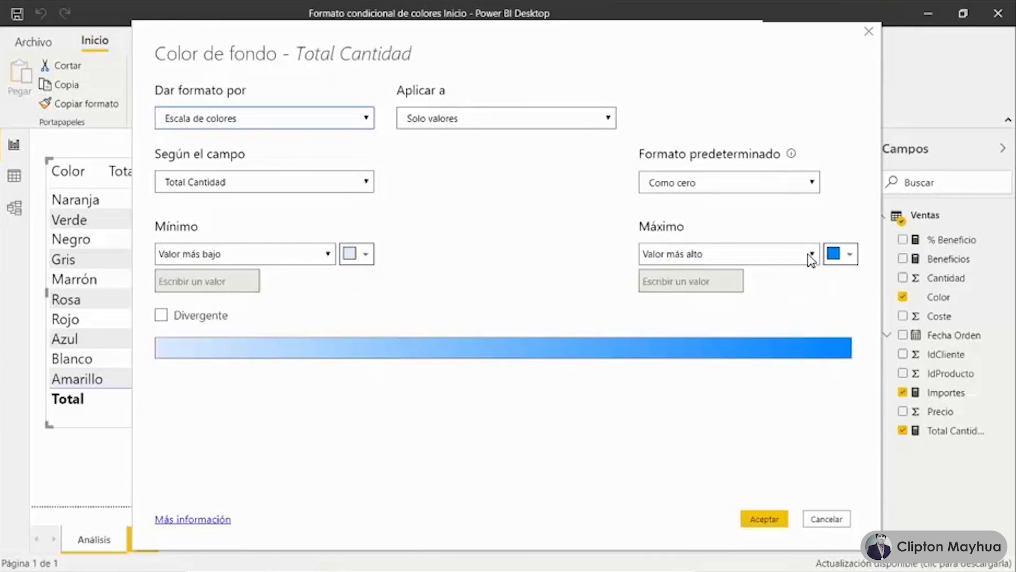
pyautogui.click(161, 316)
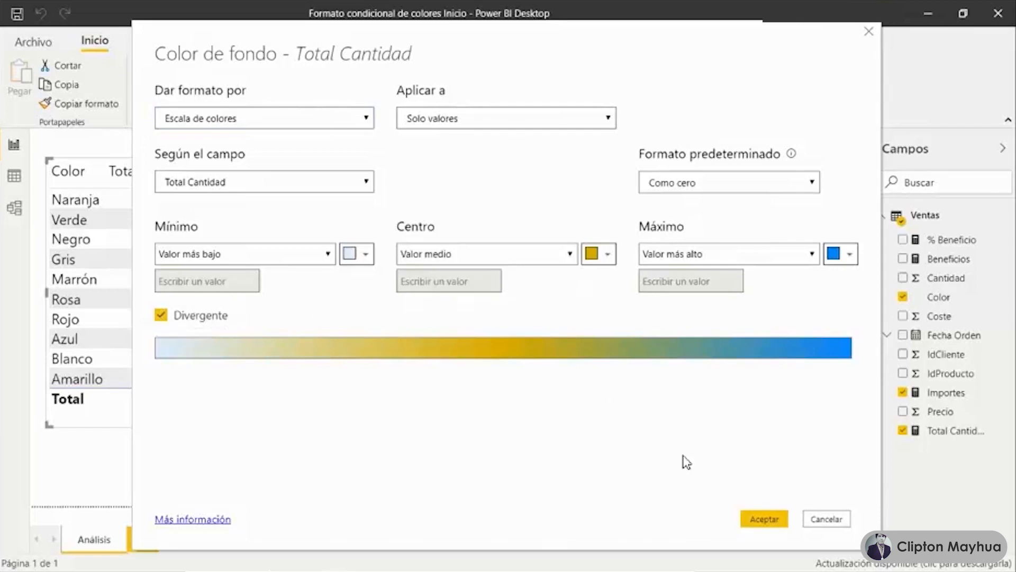
pyautogui.click(761, 520)
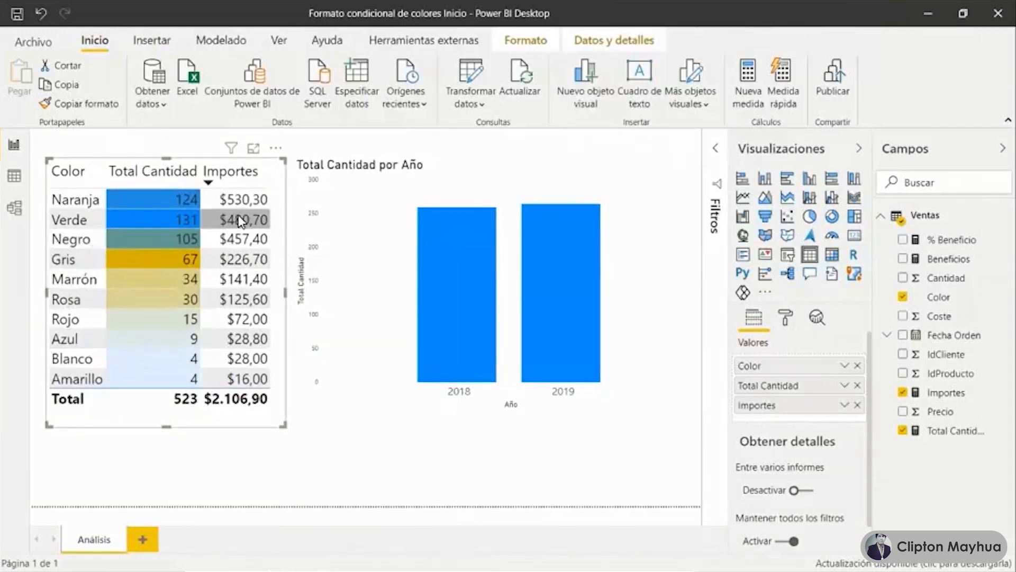
# Open the conditional font colour settings for Importes in the Color table and set the formatting to be based on rules.
pyautogui.click(844, 408)
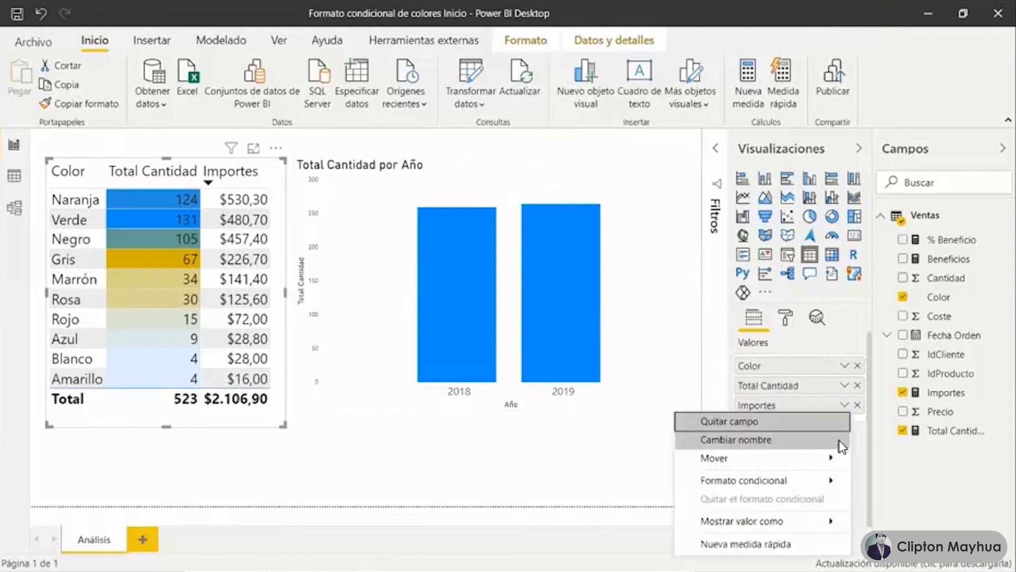
pyautogui.moveTo(788, 480)
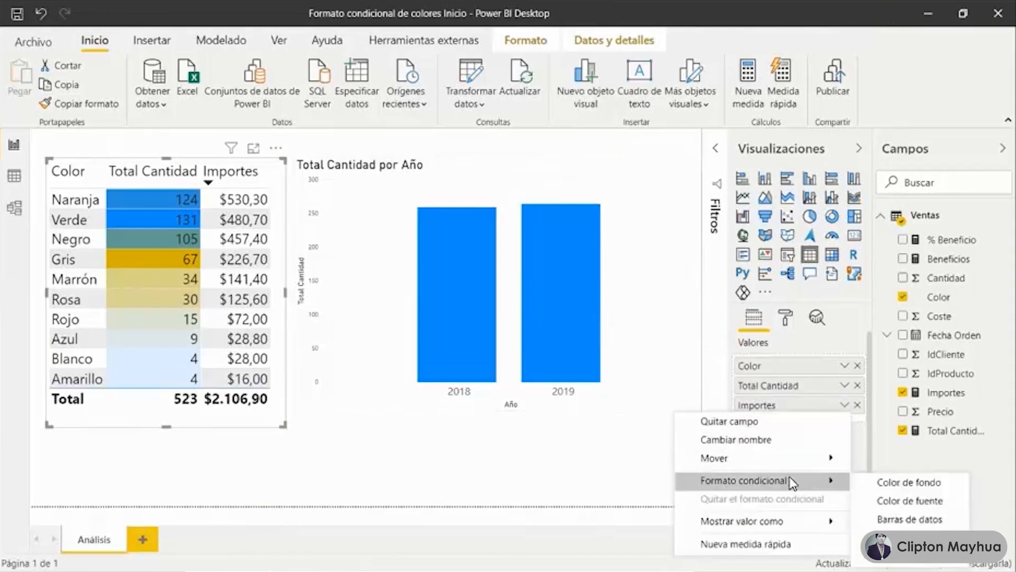
pyautogui.click(928, 501)
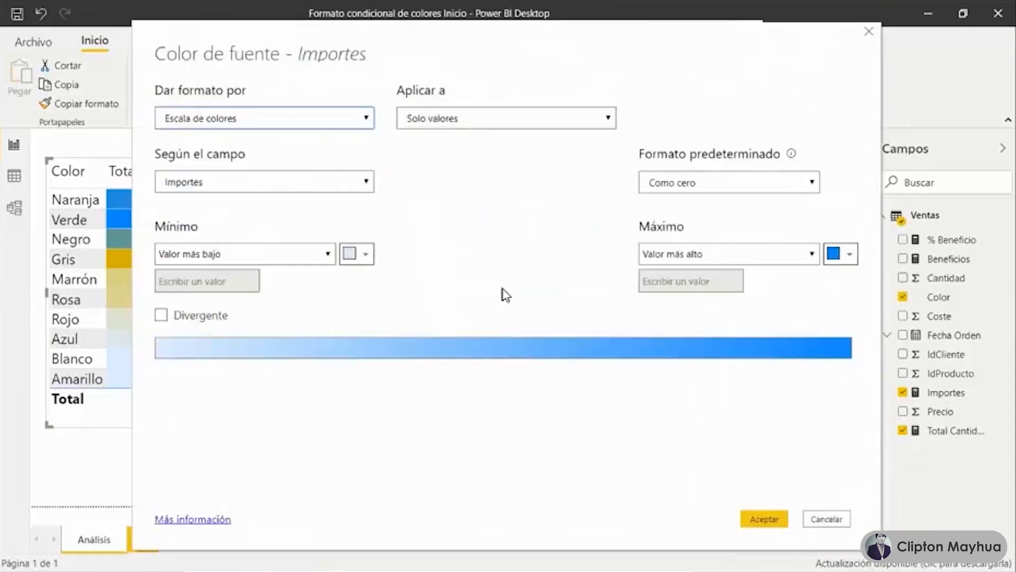
pyautogui.click(371, 121)
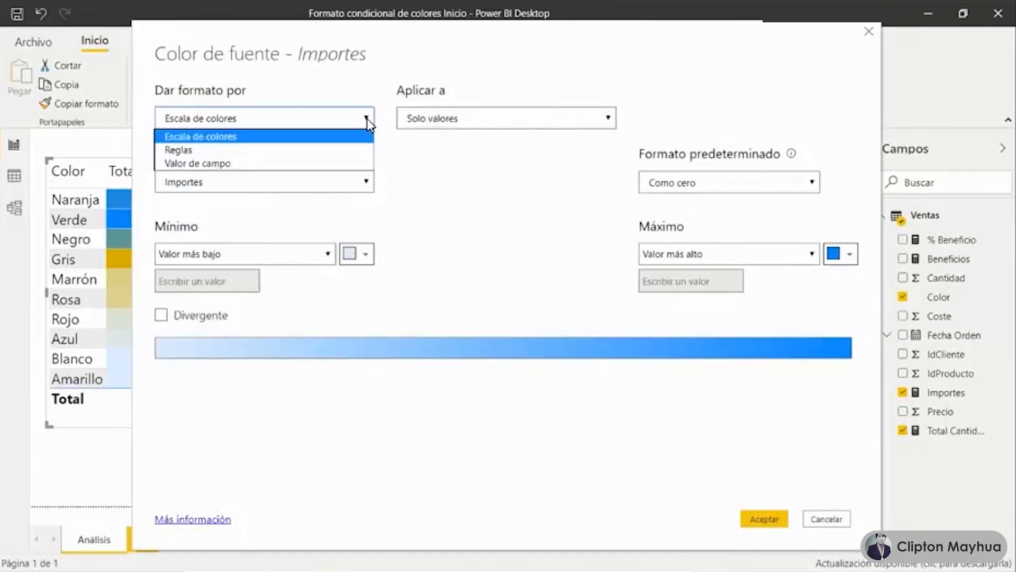
pyautogui.click(197, 154)
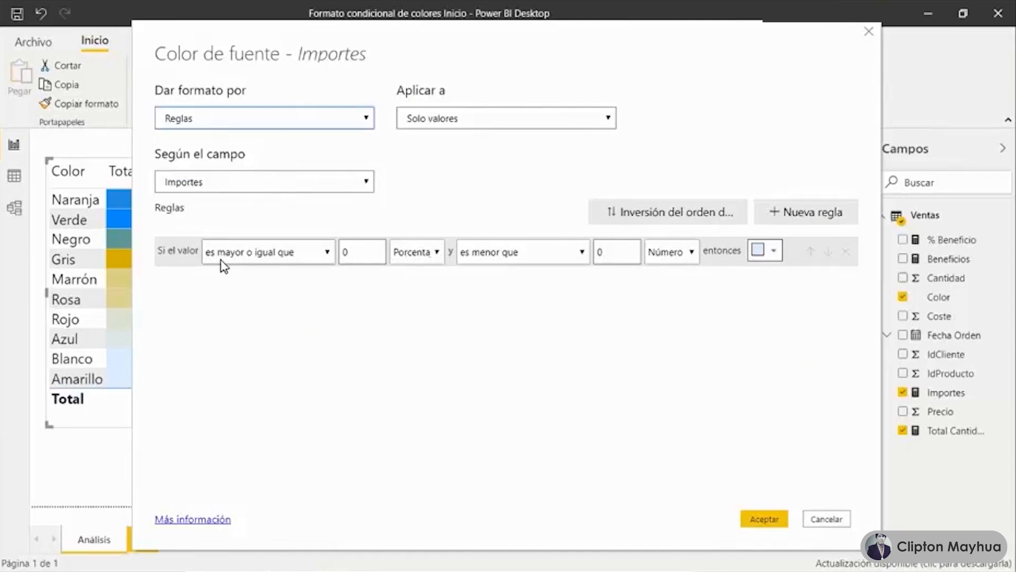
# Define the first font colour rule for numbers from the minimum to less than 200, coloured red.
pyautogui.click(362, 258)
pyautogui.press('BackSpace')
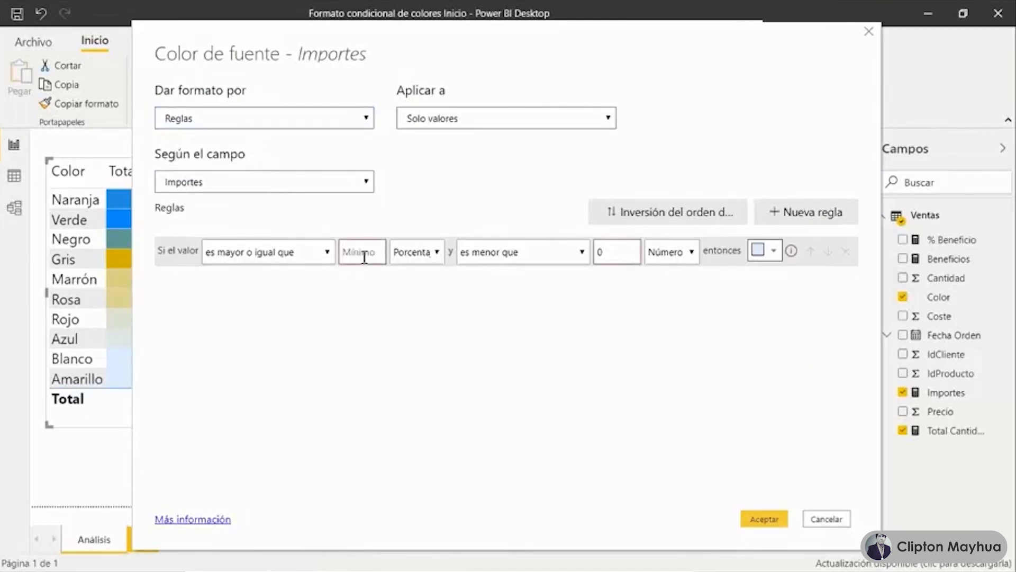
pyautogui.click(426, 253)
pyautogui.click(426, 273)
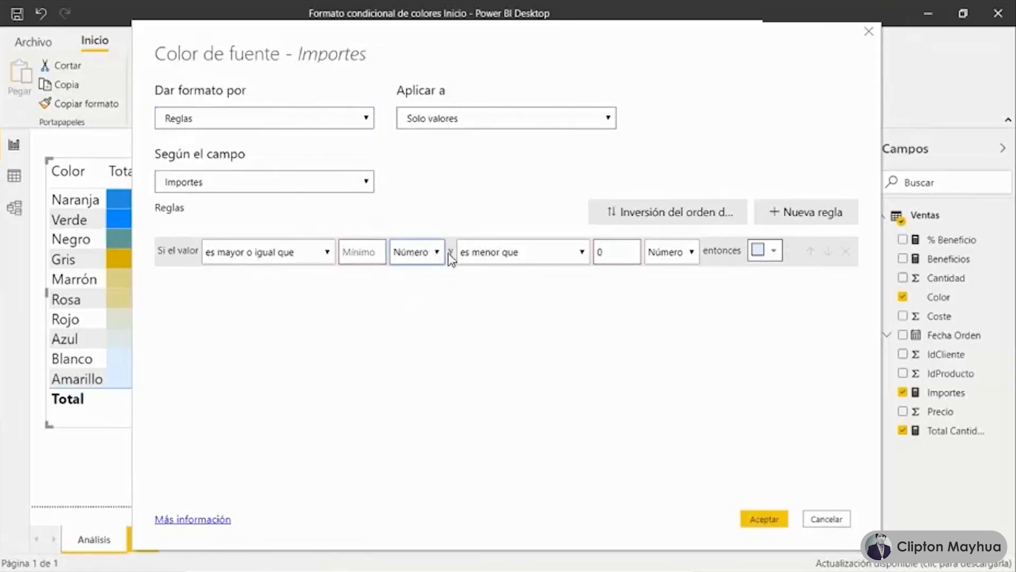
pyautogui.doubleClick(601, 251)
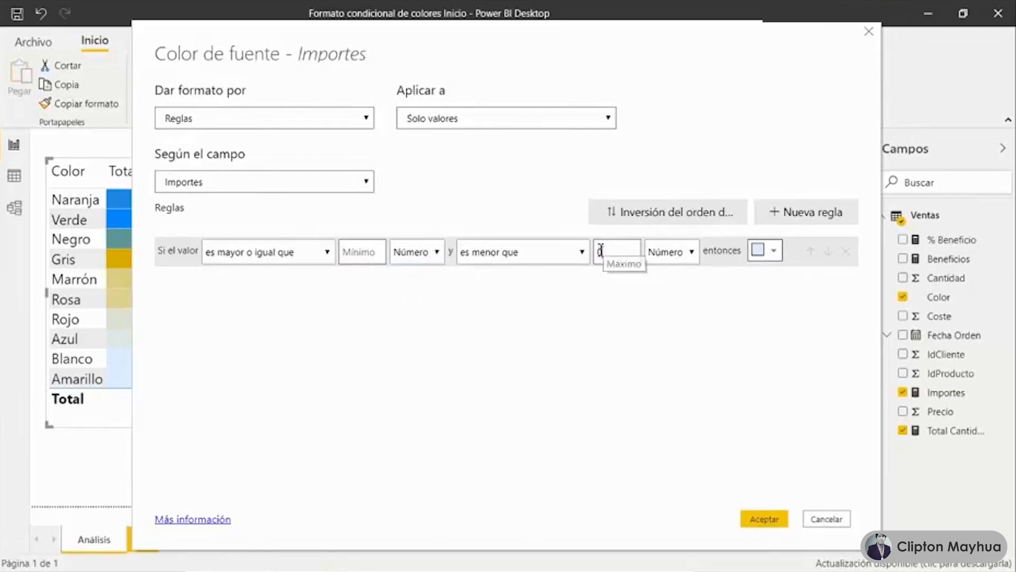
pyautogui.write('200')
pyautogui.click(776, 252)
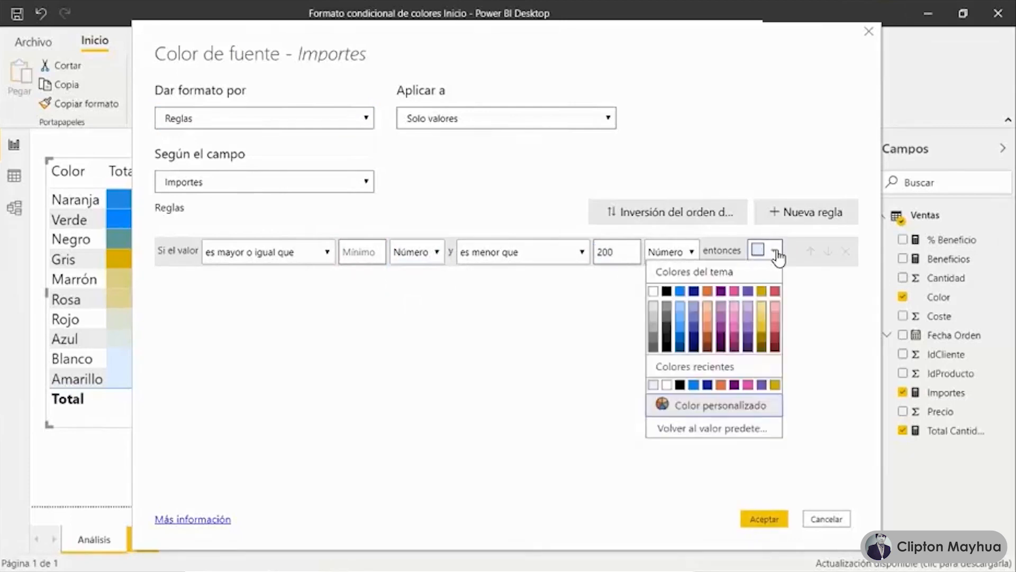
pyautogui.click(776, 293)
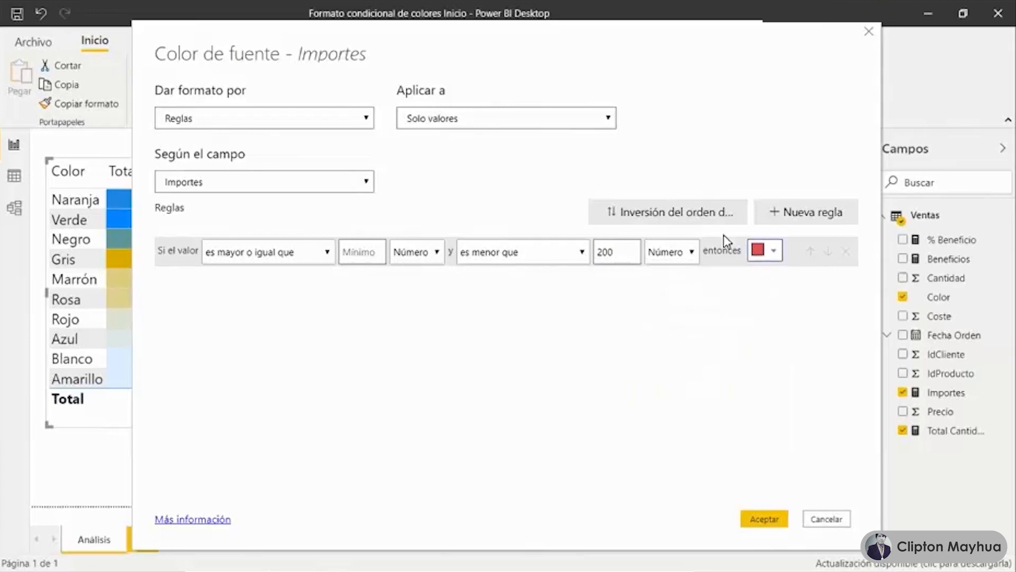
# Add a second font colour rule for numbers greater than or equal to 200 and less than 500, coloured gold.
pyautogui.click(806, 211)
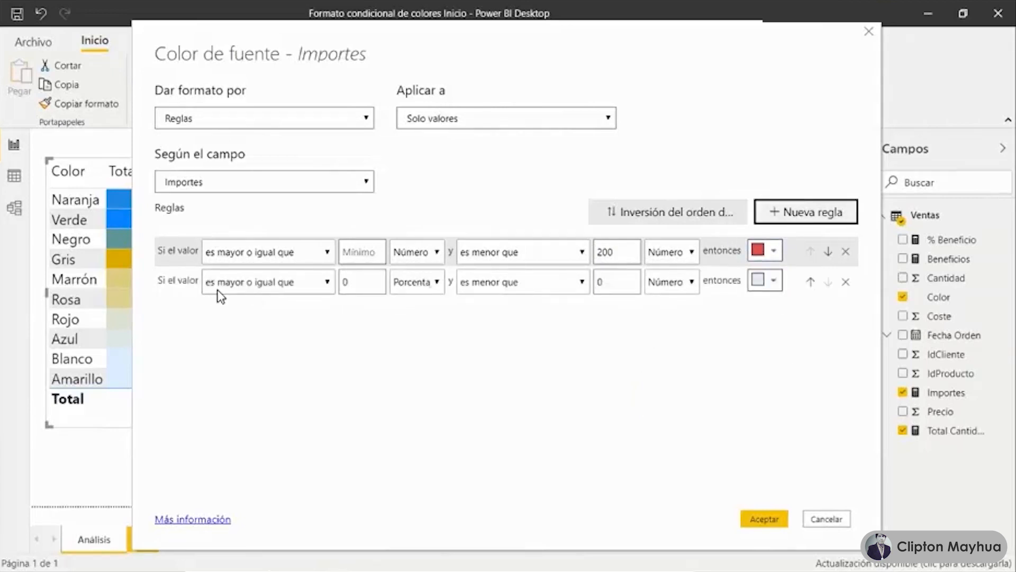
pyautogui.moveTo(368, 283); pyautogui.dragTo(345, 282)
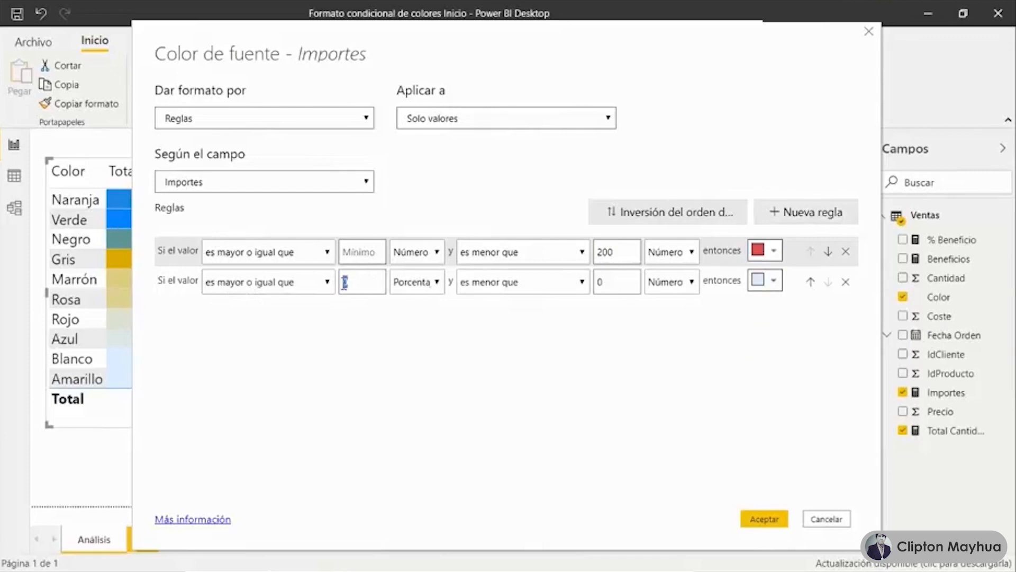
pyautogui.write('200')
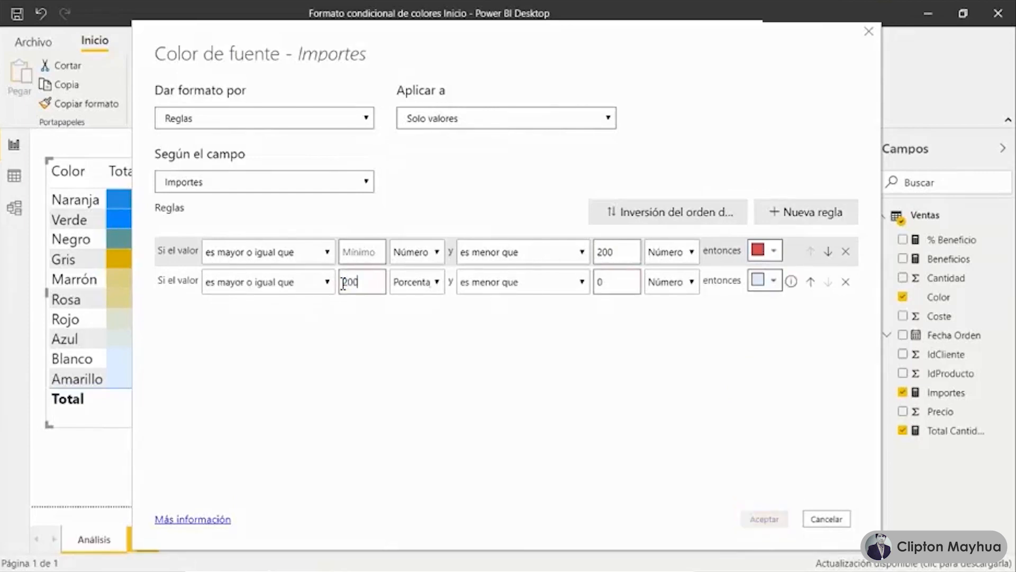
pyautogui.click(437, 281)
pyautogui.click(424, 300)
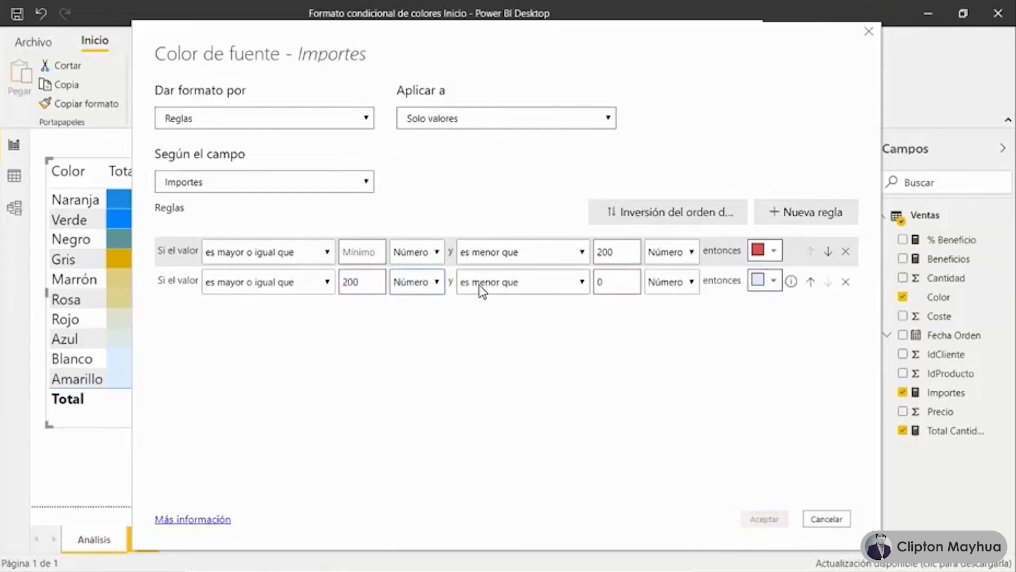
pyautogui.moveTo(608, 283); pyautogui.dragTo(599, 282)
pyautogui.write('500')
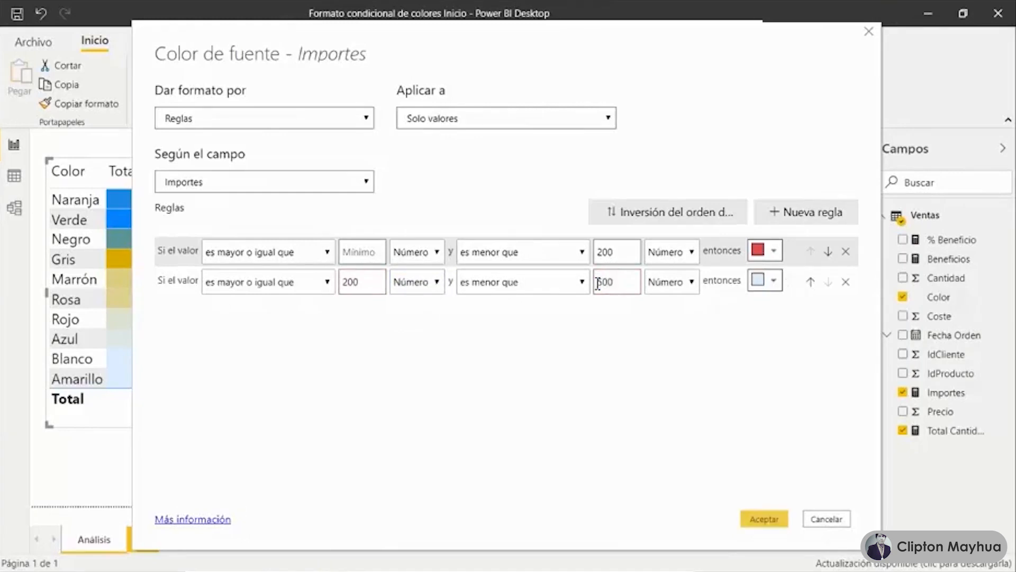
pyautogui.click(773, 281)
pyautogui.click(761, 324)
pyautogui.click(774, 281)
pyautogui.click(761, 325)
# Add a third rule for numbers from 500 up to the maximum with a custom green colour, and apply the font colour rules.
pyautogui.click(812, 212)
pyautogui.doubleClick(343, 314)
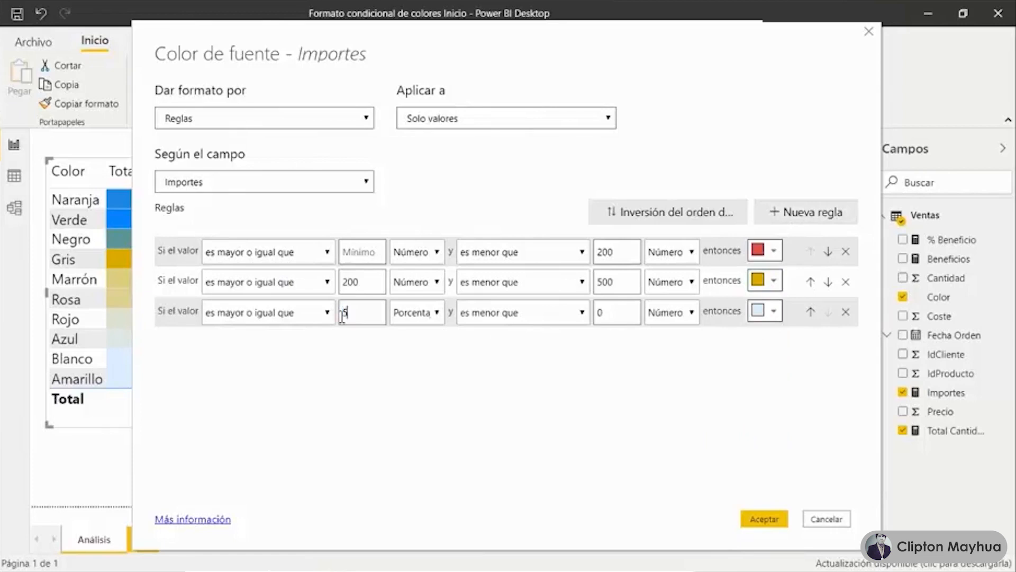
pyautogui.write('500')
pyautogui.click(437, 314)
pyautogui.click(416, 332)
pyautogui.click(630, 314)
pyautogui.press('BackSpace')
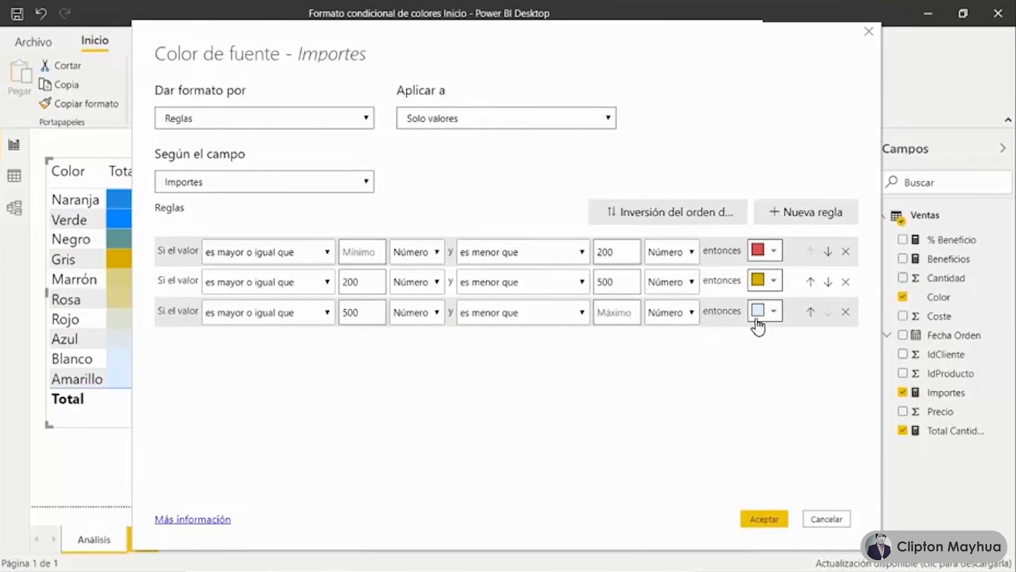
pyautogui.click(775, 313)
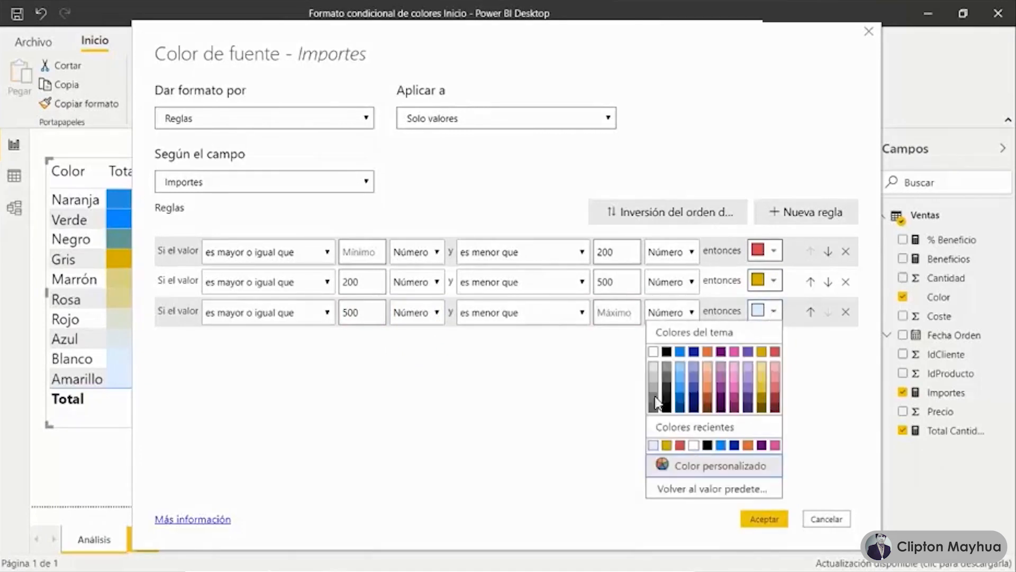
pyautogui.click(727, 470)
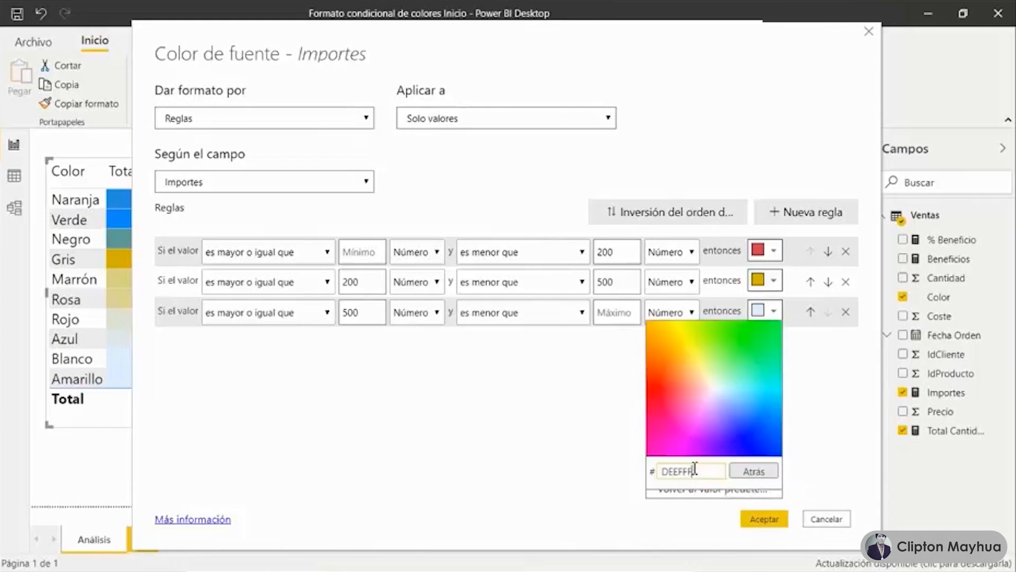
pyautogui.click(747, 343)
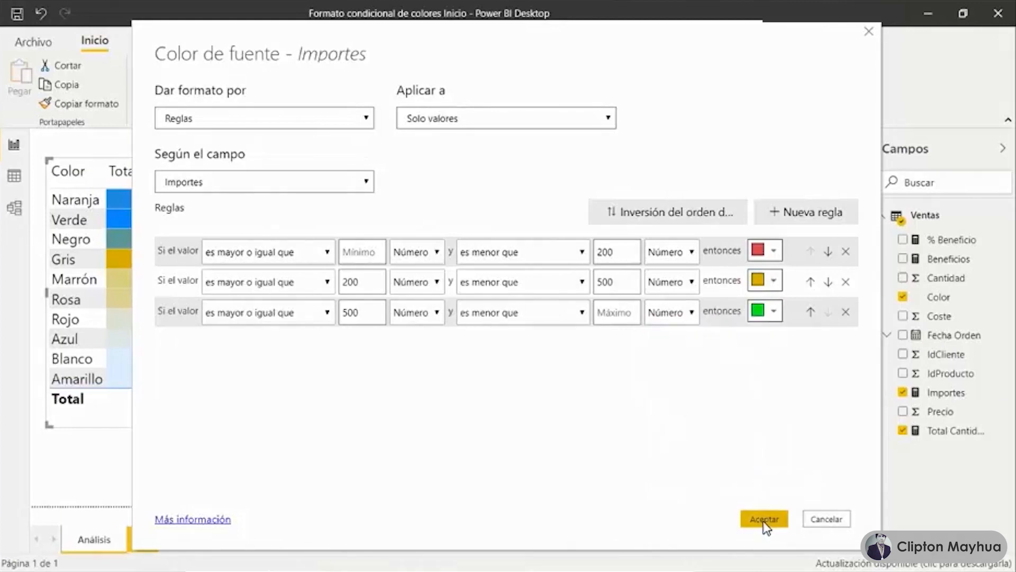
pyautogui.click(766, 520)
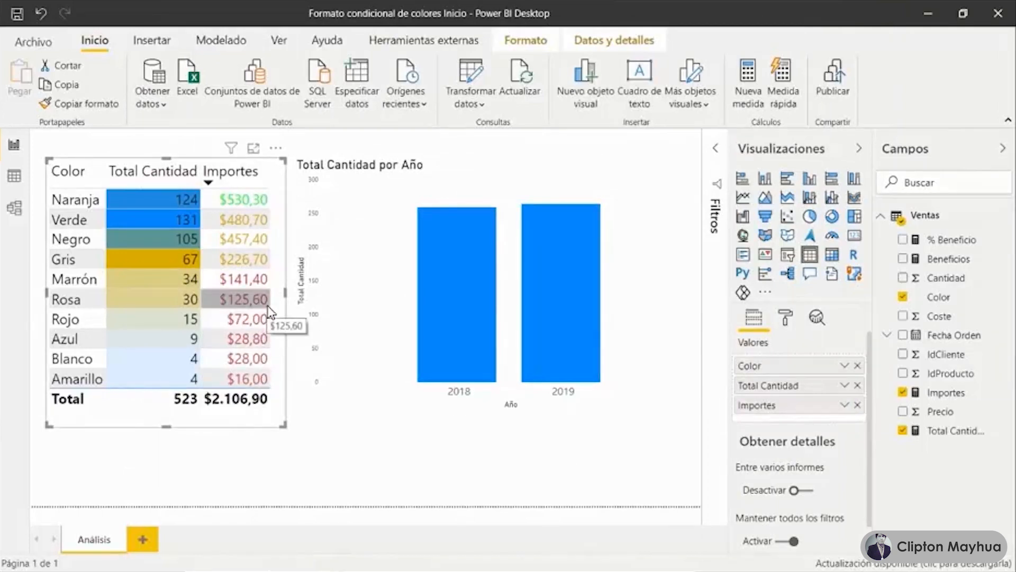
# Cross-filter the Color table by the 2018 column and by the 2019 column of the chart to check the conditional colours.
pyautogui.click(463, 291)
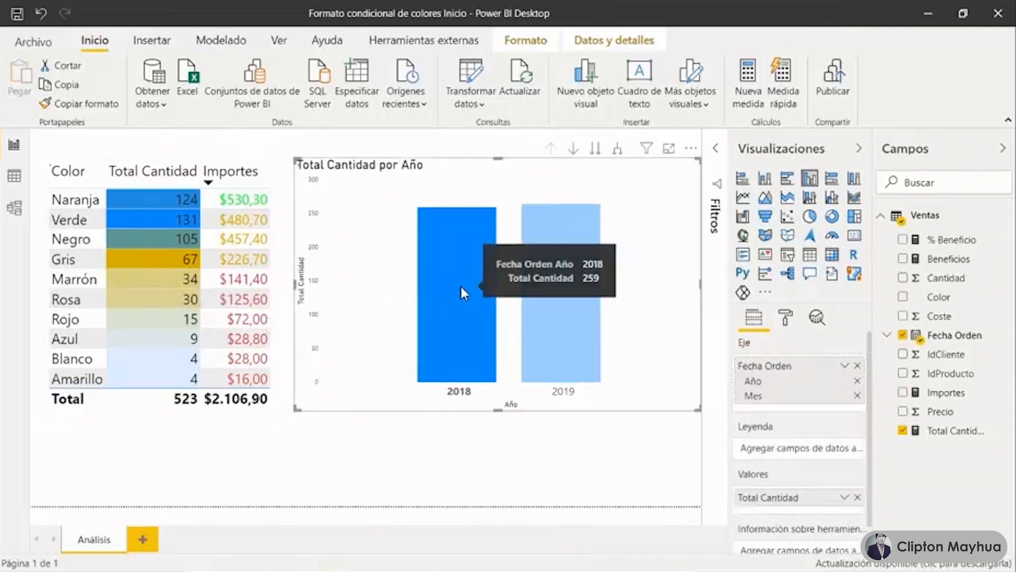
pyautogui.click(546, 296)
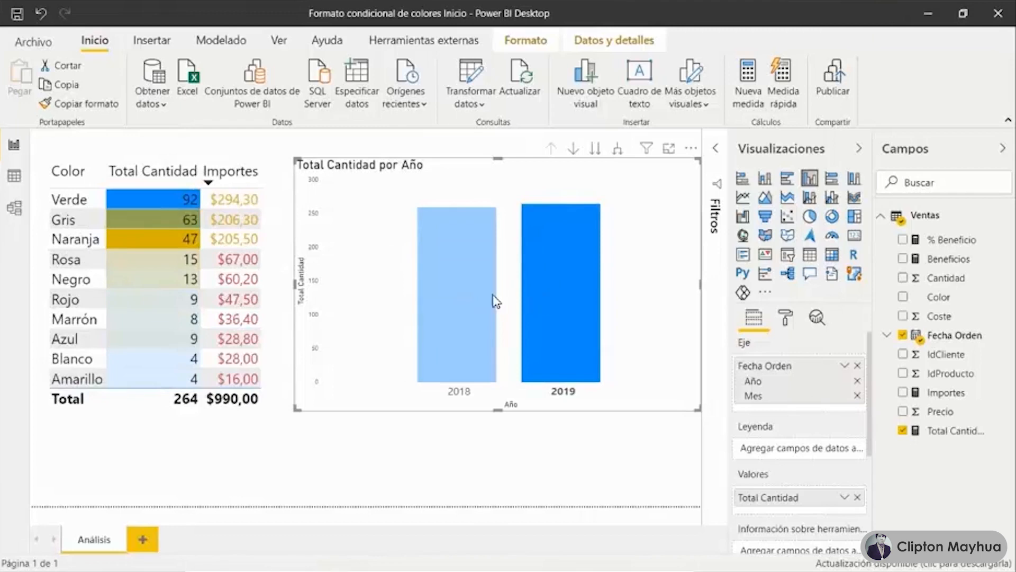
pyautogui.moveTo(450, 301)
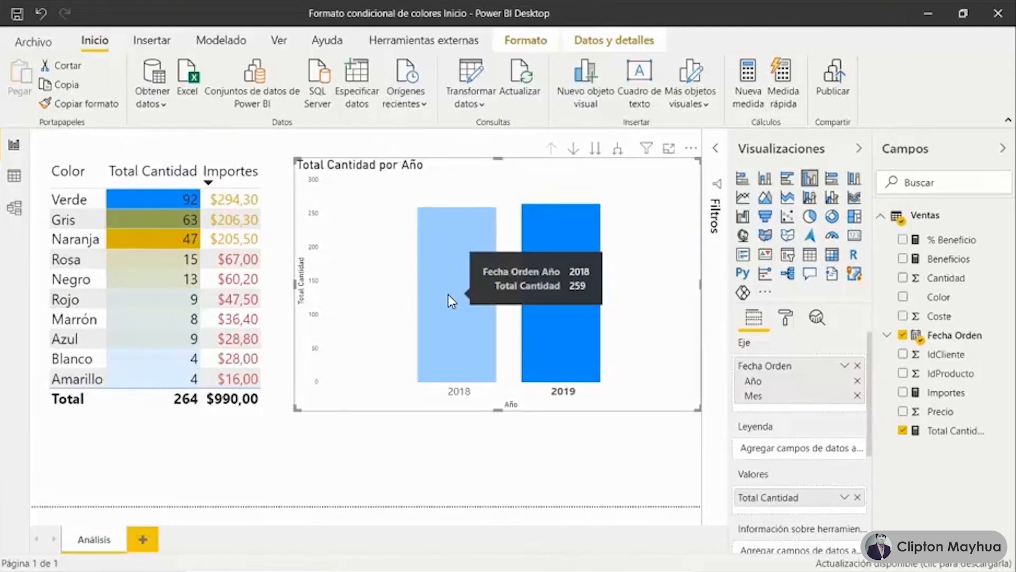
pyautogui.click(447, 293)
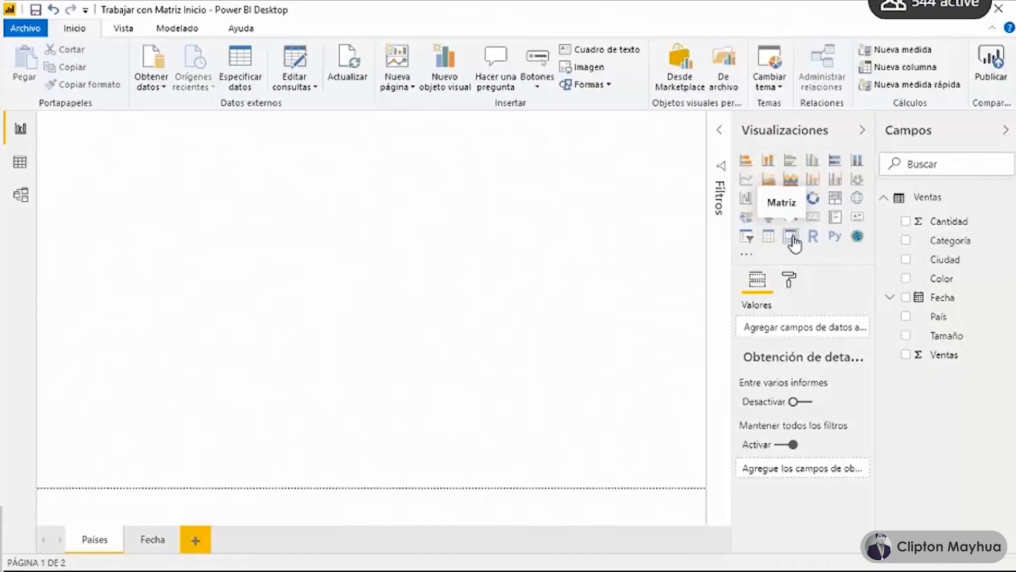
# Add a matrix to the Países page with Categoría, Tamaño and Color as rows, País as columns and Cantidad as values.
pyautogui.click(793, 242)
pyautogui.moveTo(160, 119); pyautogui.dragTo(380, 139)
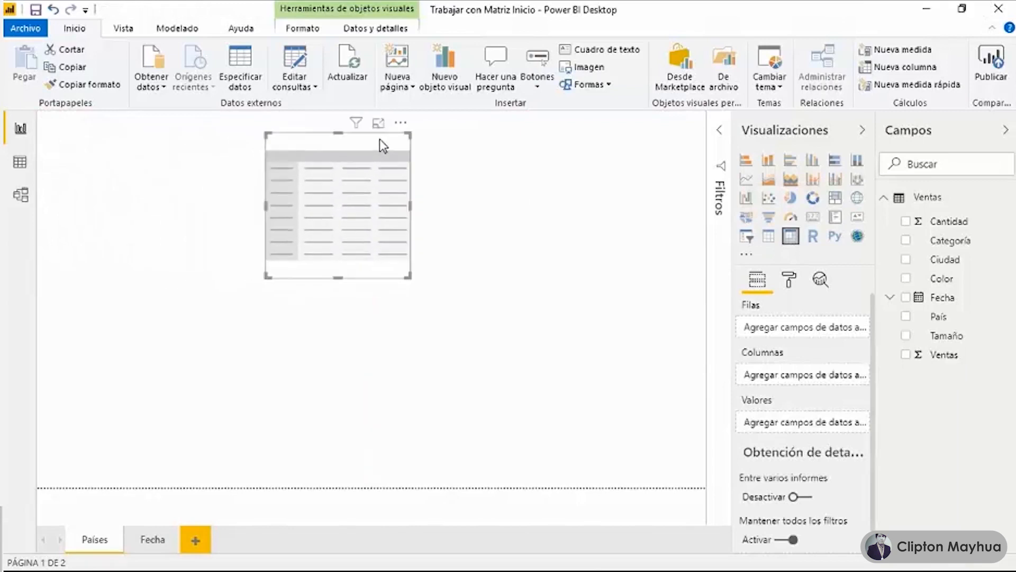
pyautogui.moveTo(948, 241); pyautogui.dragTo(813, 328)
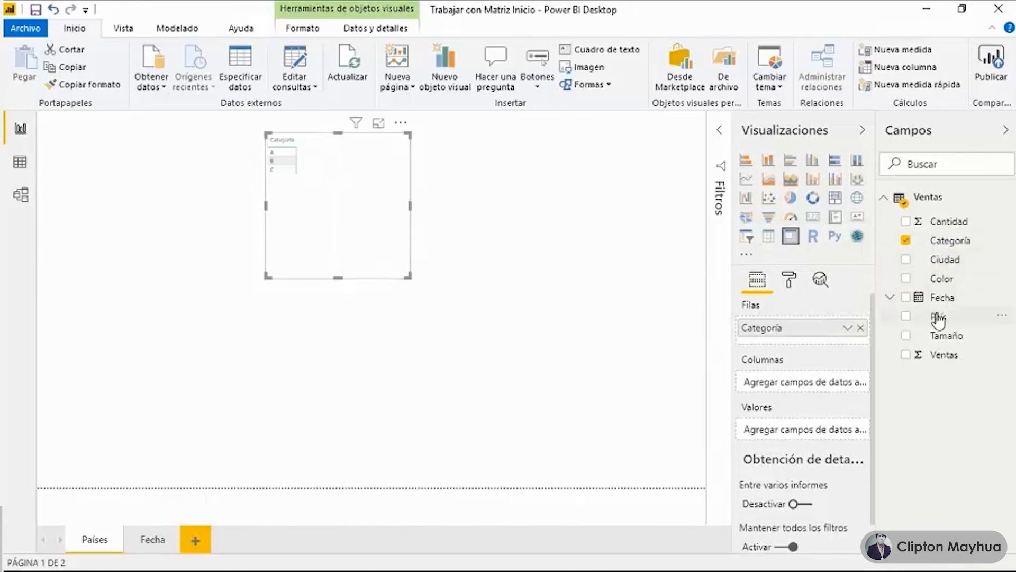
pyautogui.moveTo(953, 338); pyautogui.dragTo(810, 344)
pyautogui.moveTo(941, 279); pyautogui.dragTo(802, 366)
pyautogui.moveTo(938, 316); pyautogui.dragTo(825, 424)
pyautogui.moveTo(953, 223); pyautogui.dragTo(801, 476)
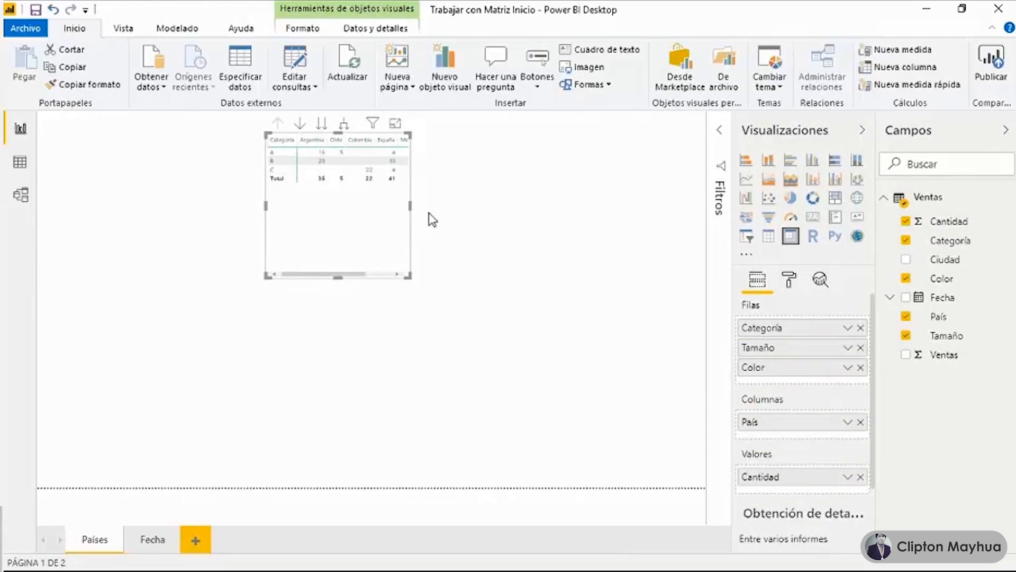
# Set the matrix grid's text size to 15 pt and widen the matrix so that all country columns and the total fit.
pyautogui.moveTo(415, 209); pyautogui.dragTo(473, 208)
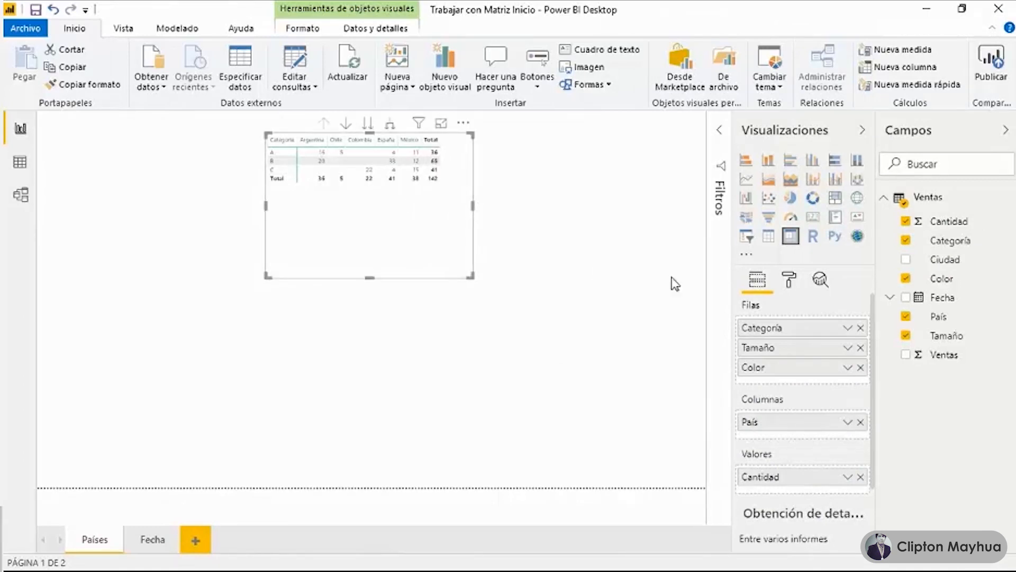
pyautogui.click(791, 280)
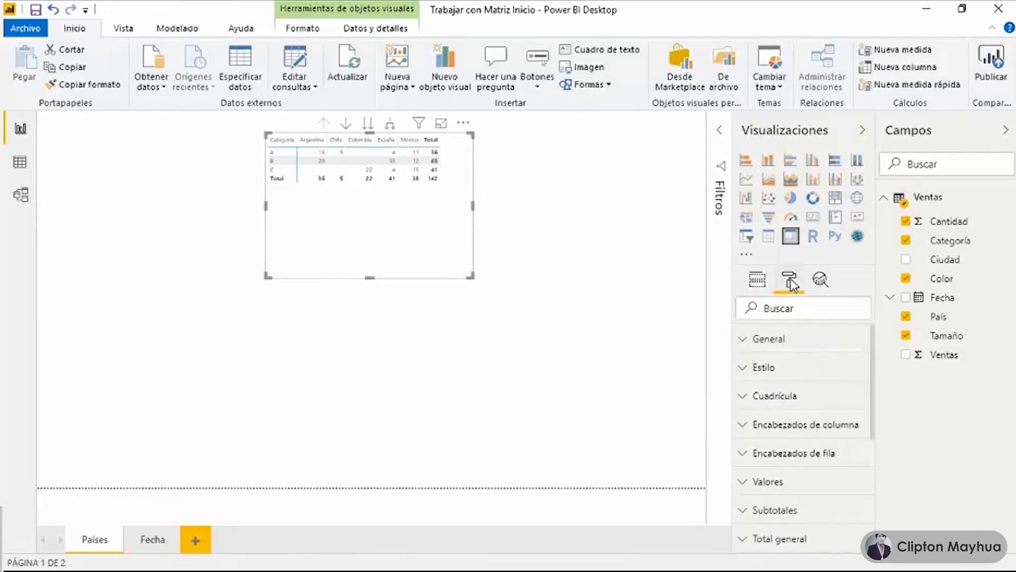
pyautogui.click(744, 397)
pyautogui.scroll(-4, 786, 450)
pyautogui.scroll(-2, 789, 451)
pyautogui.click(791, 449)
pyautogui.click(791, 448)
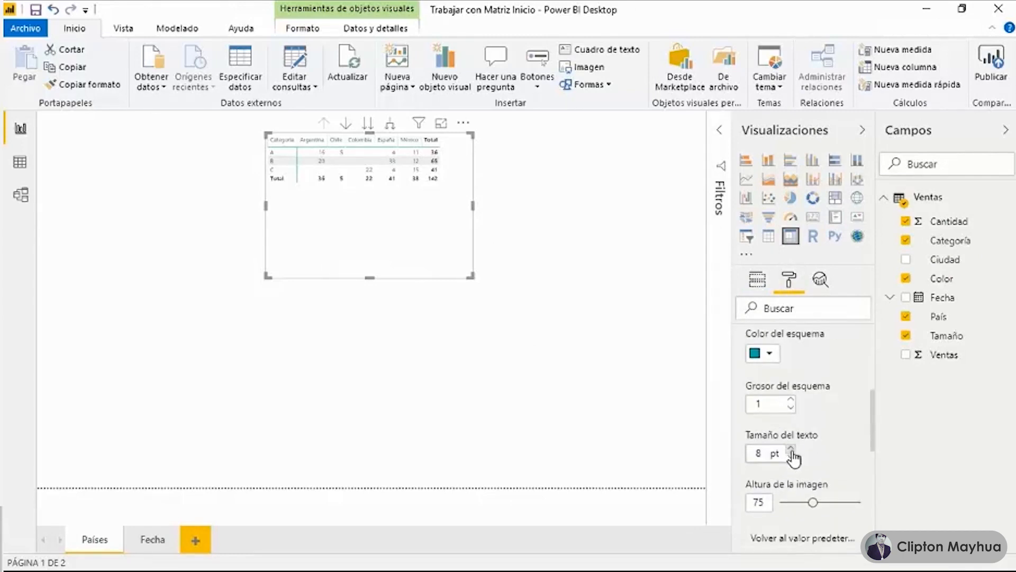
pyautogui.click(791, 449)
pyautogui.click(791, 449)
pyautogui.click(791, 449)
pyautogui.click(791, 449)
pyautogui.click(791, 448)
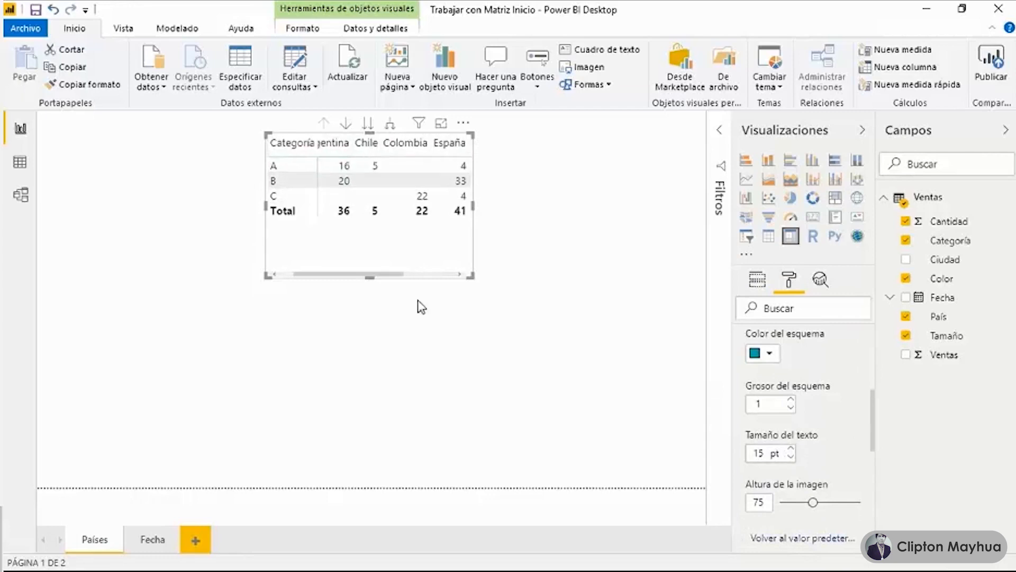
pyautogui.moveTo(264, 206); pyautogui.dragTo(112, 211)
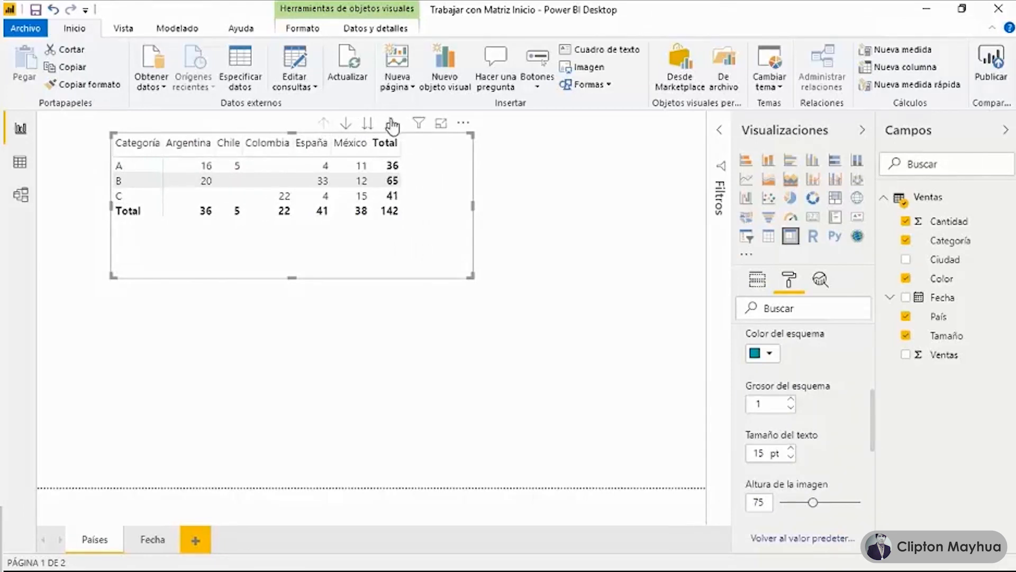
pyautogui.moveTo(473, 211); pyautogui.dragTo(550, 207)
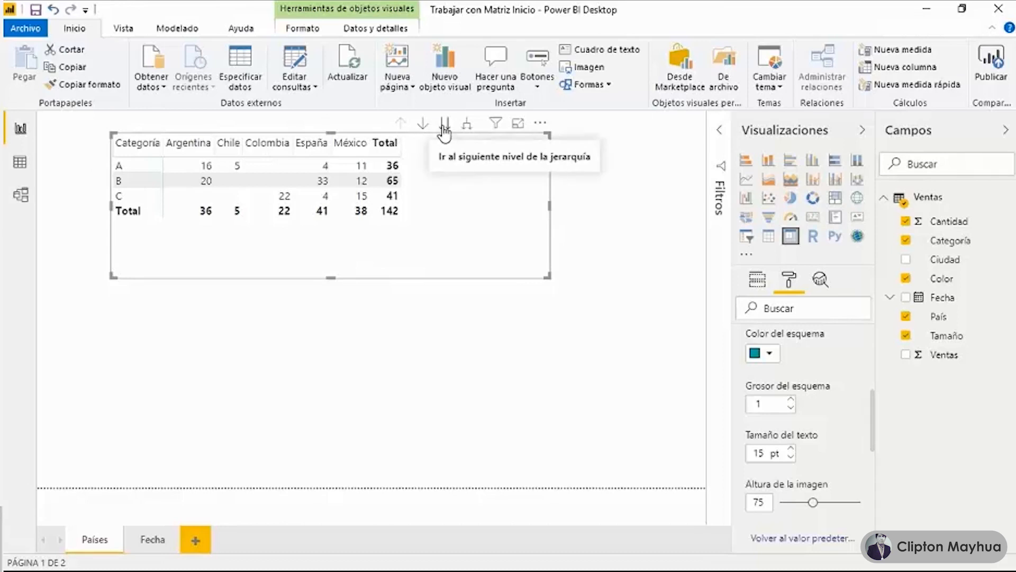
# Take the matrix rows down the hierarchy to the Tamaño level and on to the Color level, and make the matrix taller.
pyautogui.click(758, 279)
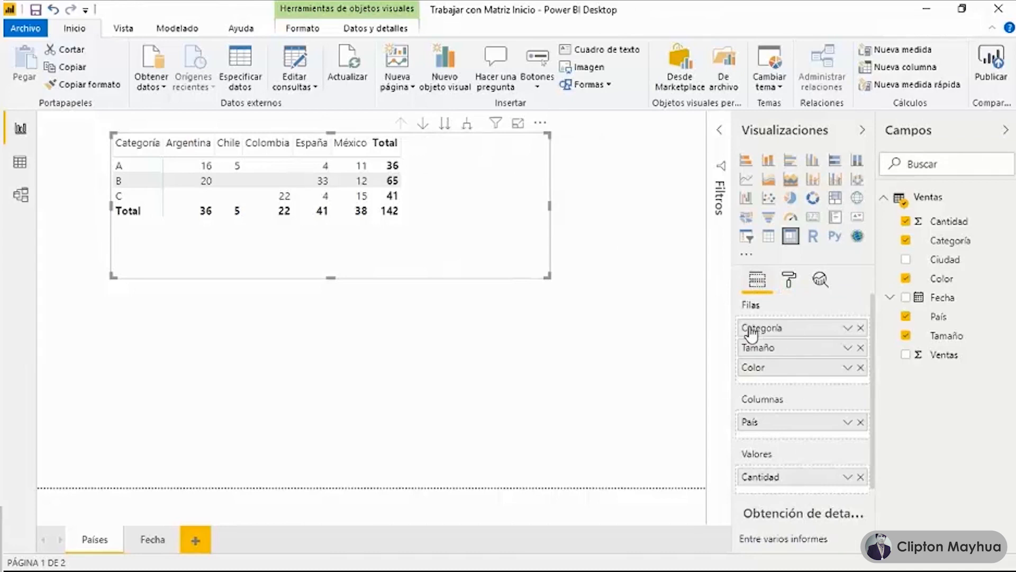
pyautogui.click(446, 125)
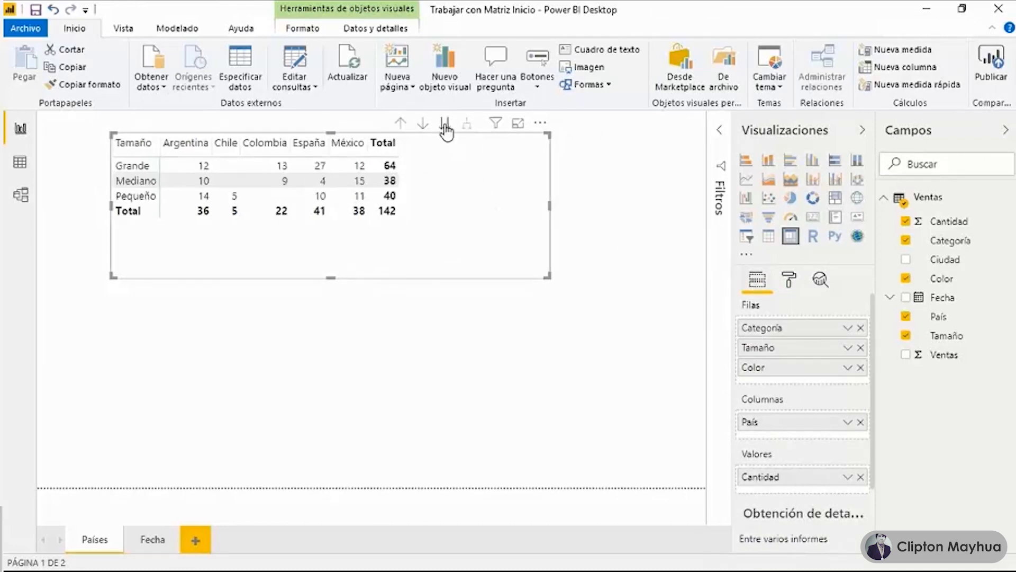
pyautogui.click(445, 125)
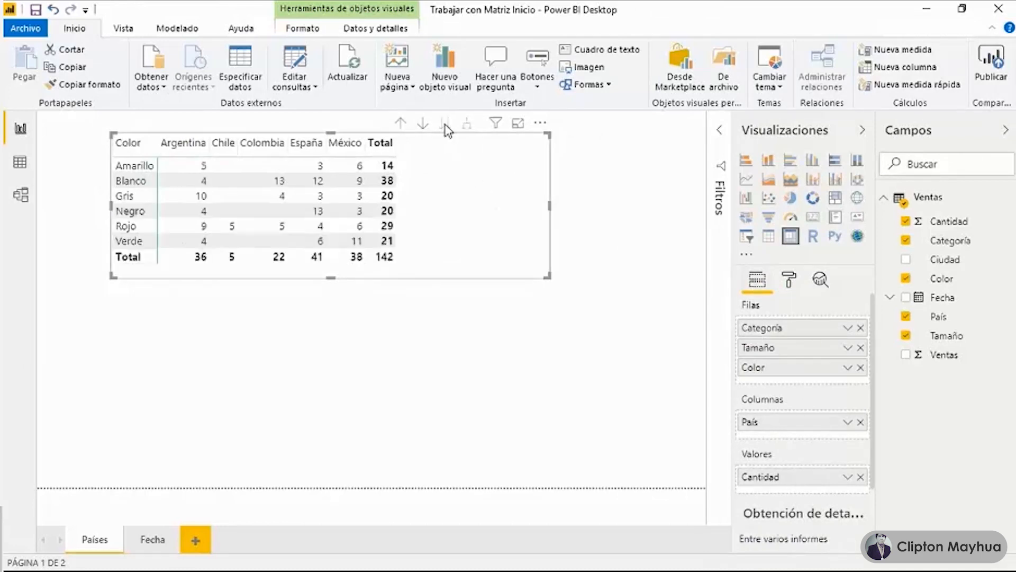
pyautogui.moveTo(331, 278); pyautogui.dragTo(335, 386)
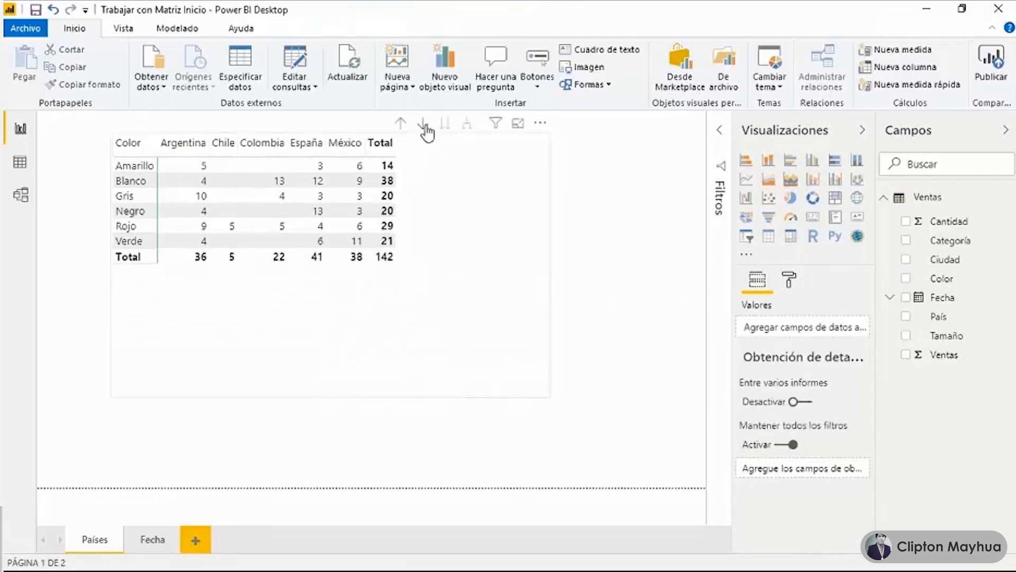
# Return the matrix to the Categoría level and expand all rows down through Tamaño and Color, enlarging the matrix height.
pyautogui.click(401, 124)
pyautogui.click(400, 124)
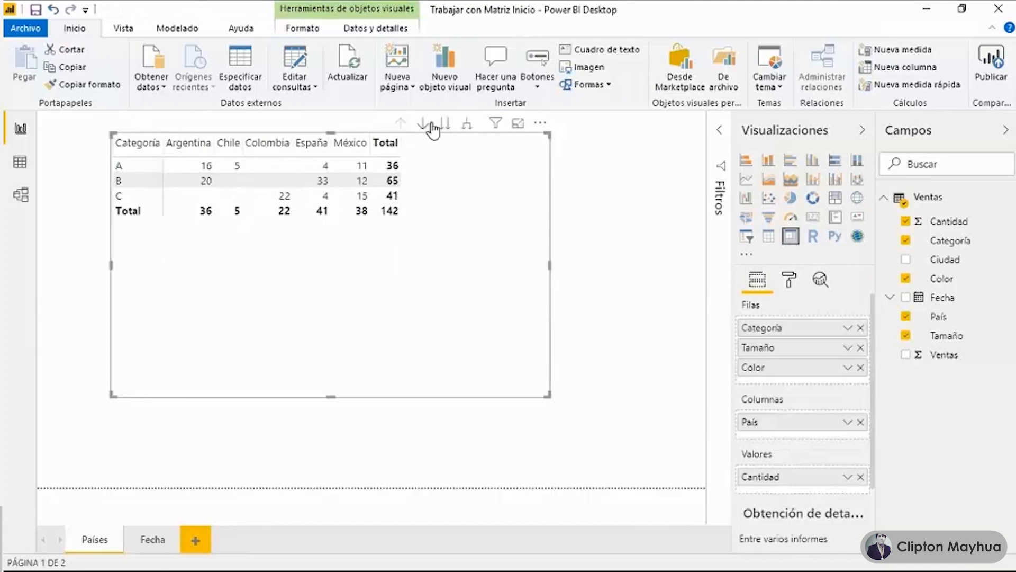
pyautogui.click(467, 125)
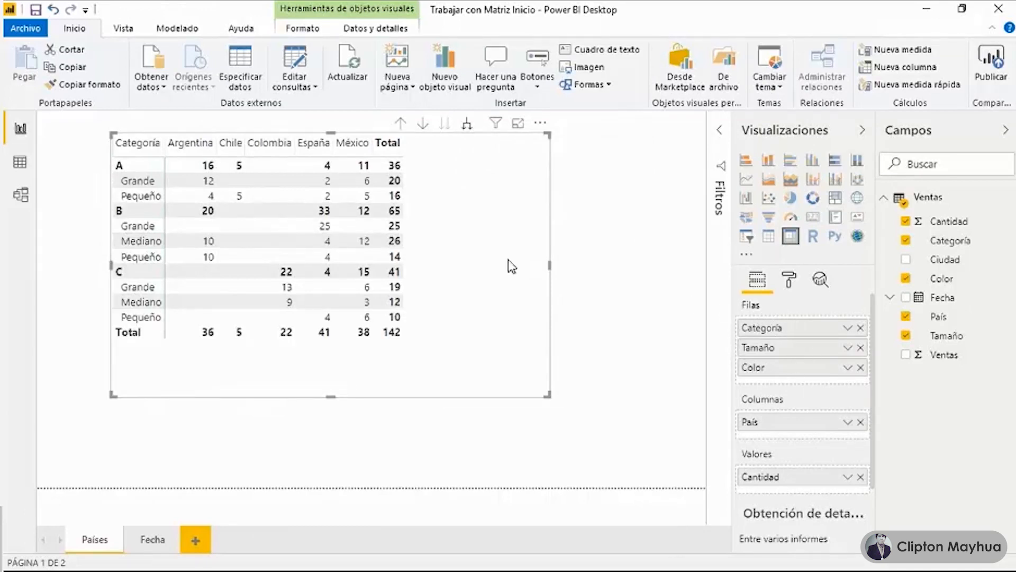
pyautogui.click(467, 126)
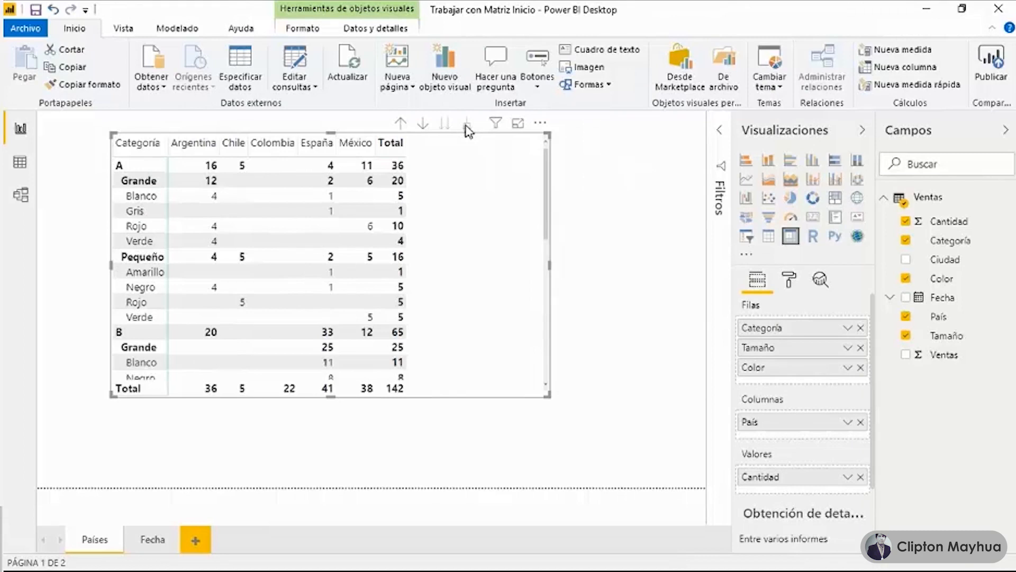
pyautogui.moveTo(331, 396); pyautogui.dragTo(332, 472)
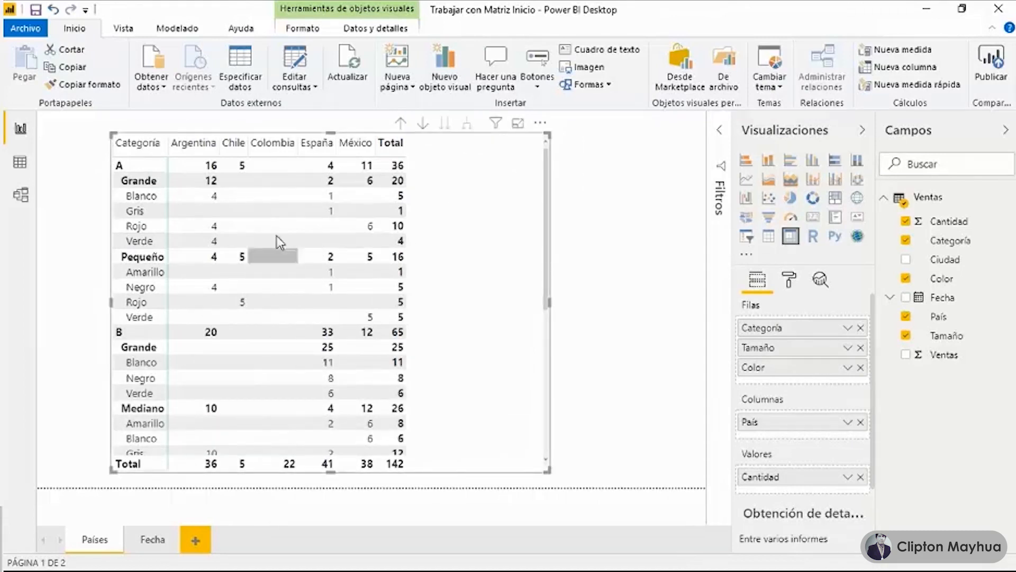
# Collapse all expanded levels of the matrix back to the categories.
pyautogui.rightClick(132, 167)
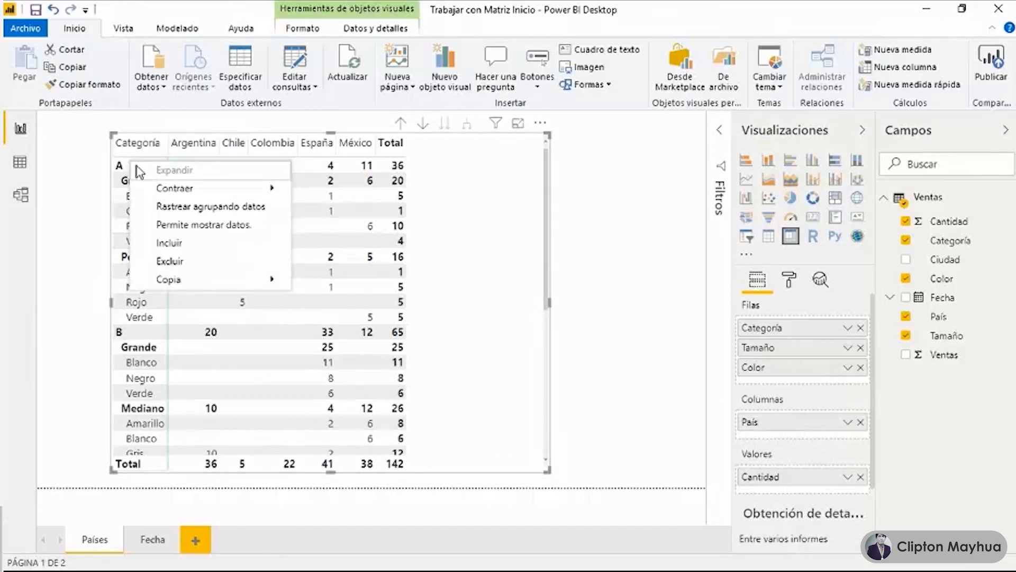
pyautogui.moveTo(168, 191)
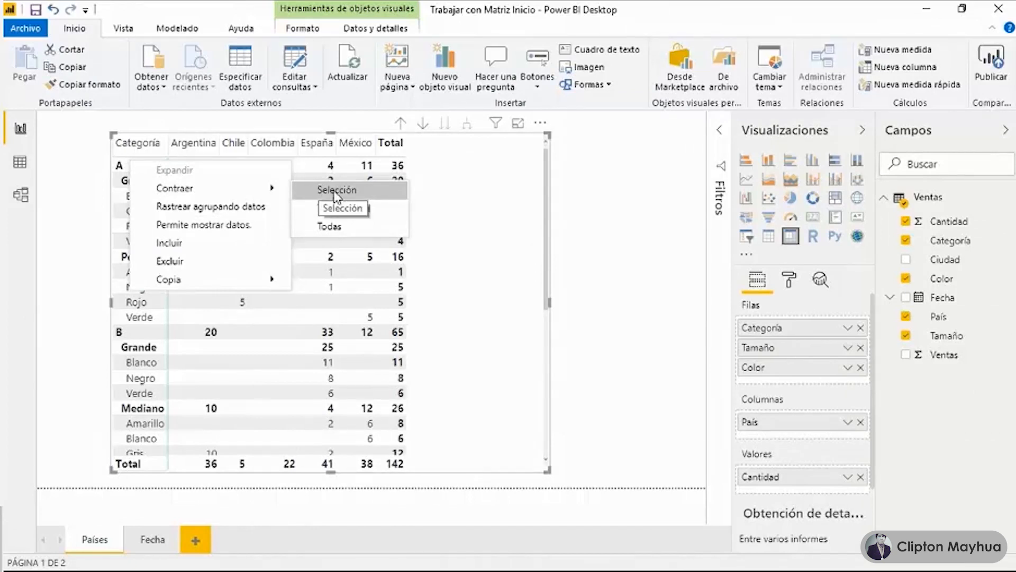
pyautogui.click(326, 227)
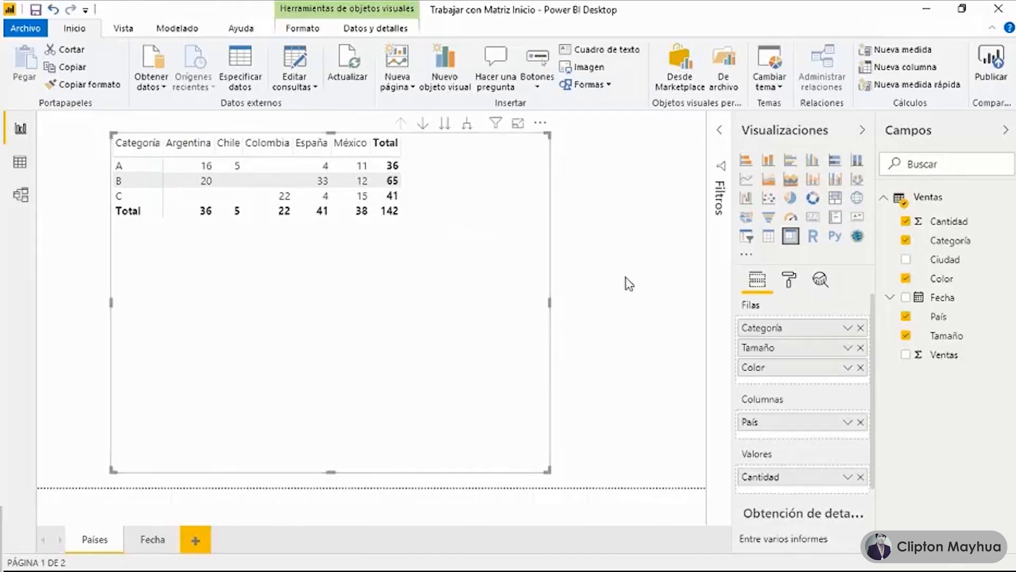
# Turn on the +/- icons for the matrix row headers, and use them to expand category B and its Mediano size.
pyautogui.click(792, 282)
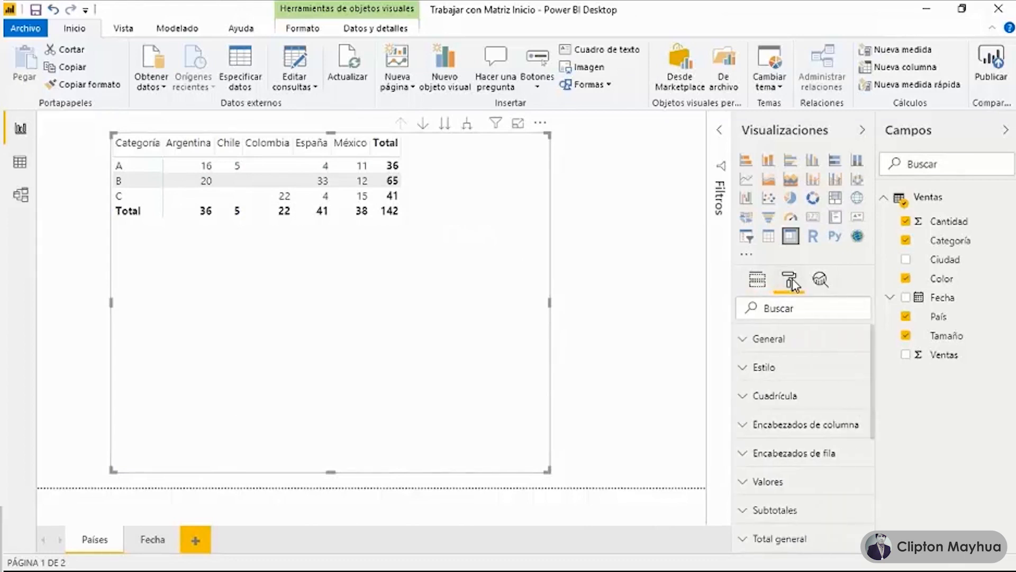
pyautogui.click(748, 452)
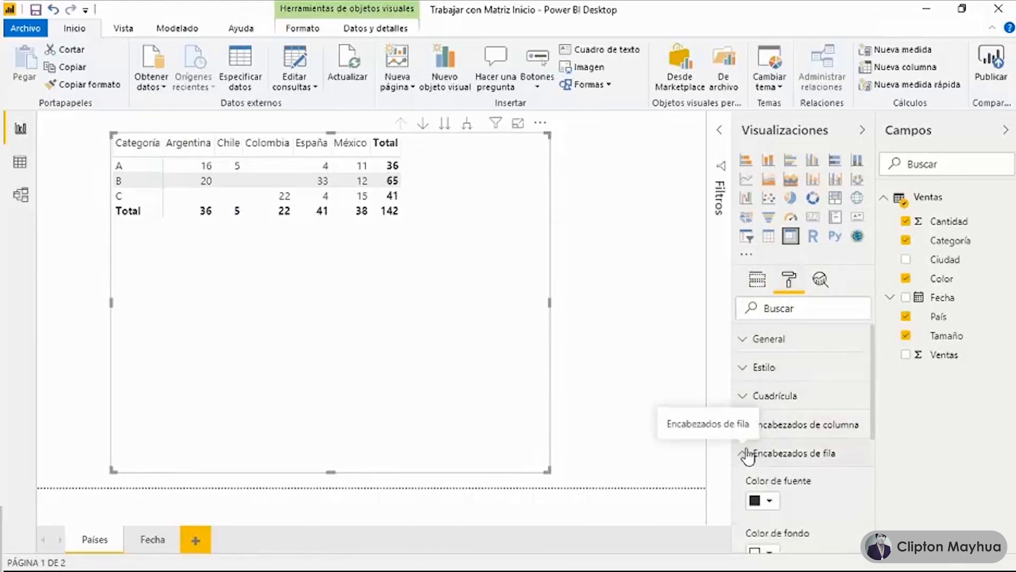
pyautogui.scroll(-10, 773, 418)
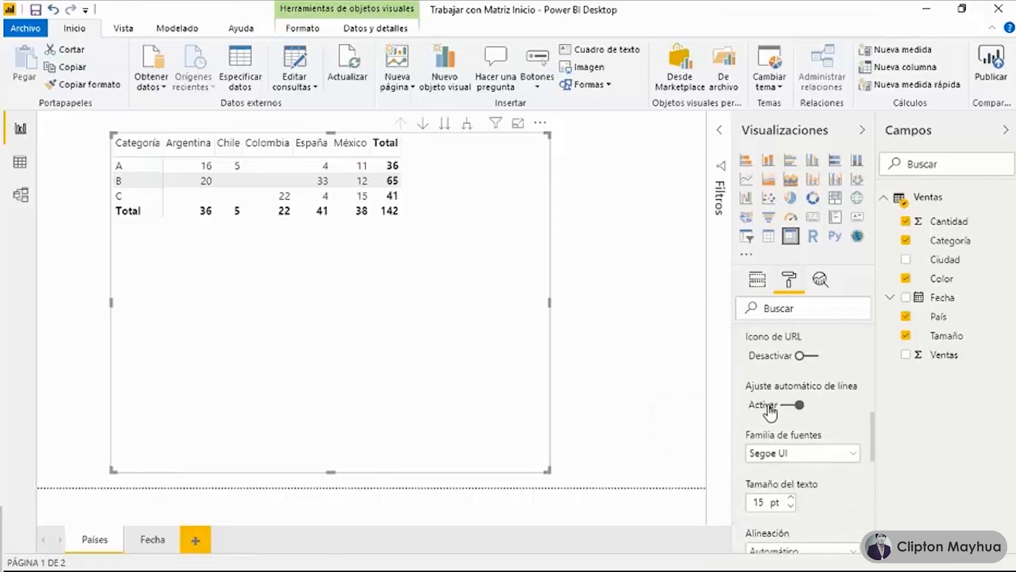
pyautogui.scroll(-3, 770, 412)
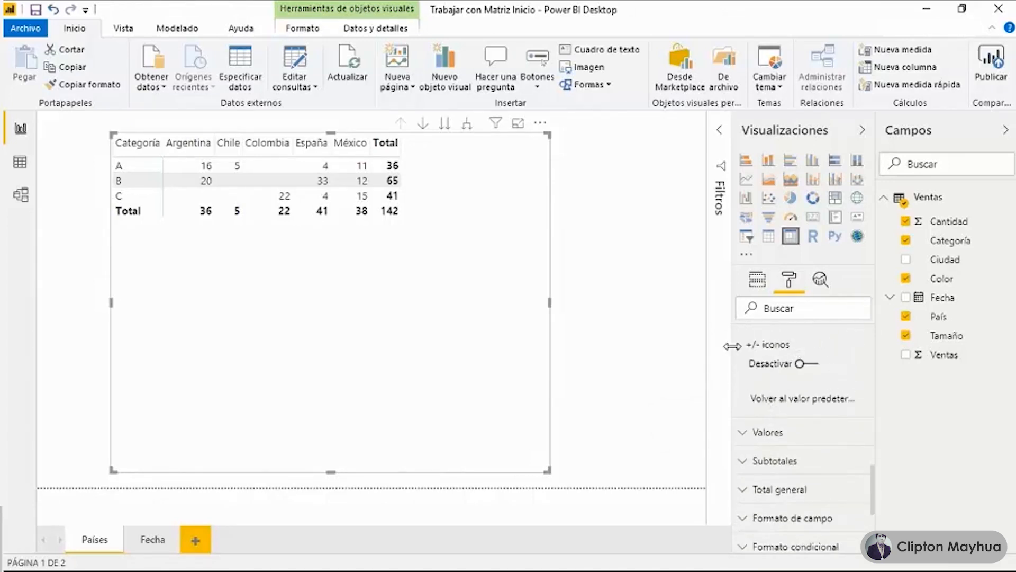
pyautogui.click(799, 364)
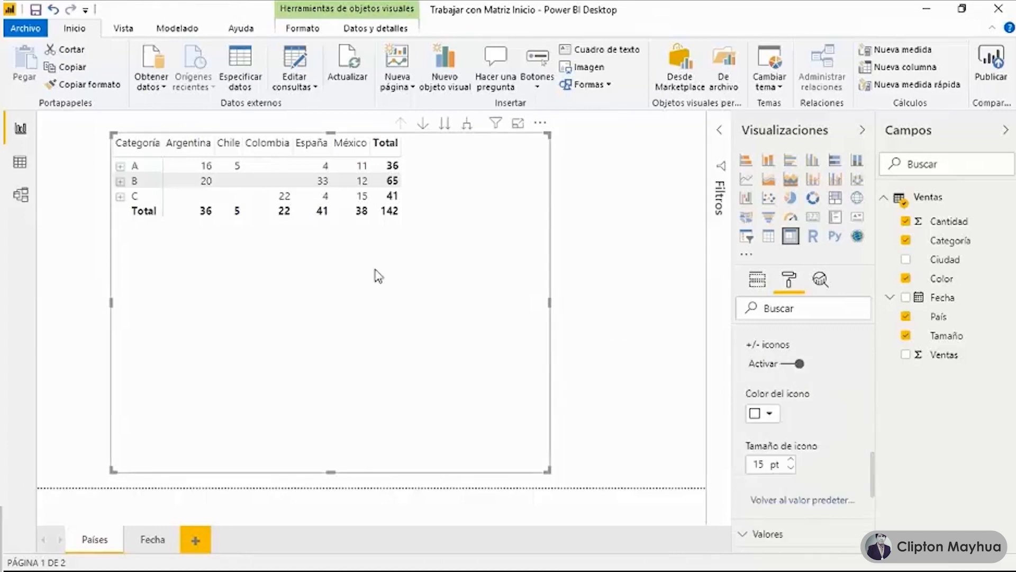
pyautogui.click(121, 181)
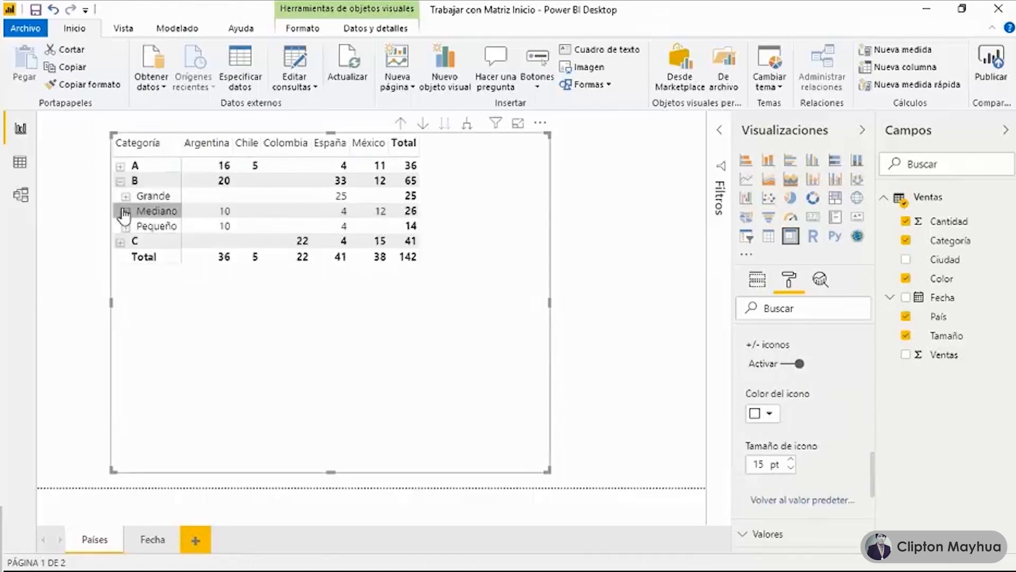
pyautogui.click(126, 212)
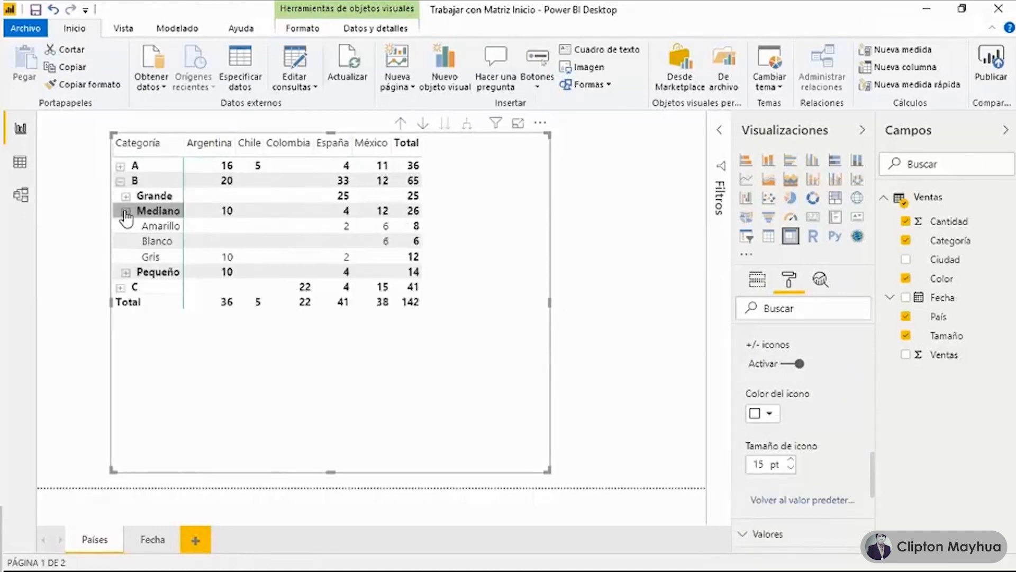
# On the Fecha page, collapse 2018 in the date matrix and toggle the day rows of enero 2019 open and closed.
pyautogui.click(150, 540)
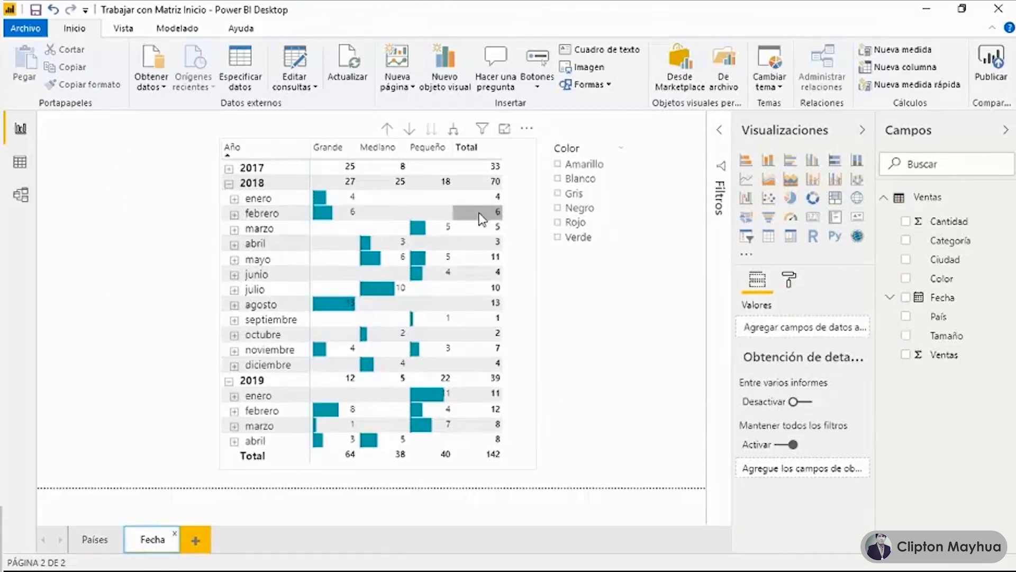
pyautogui.click(298, 145)
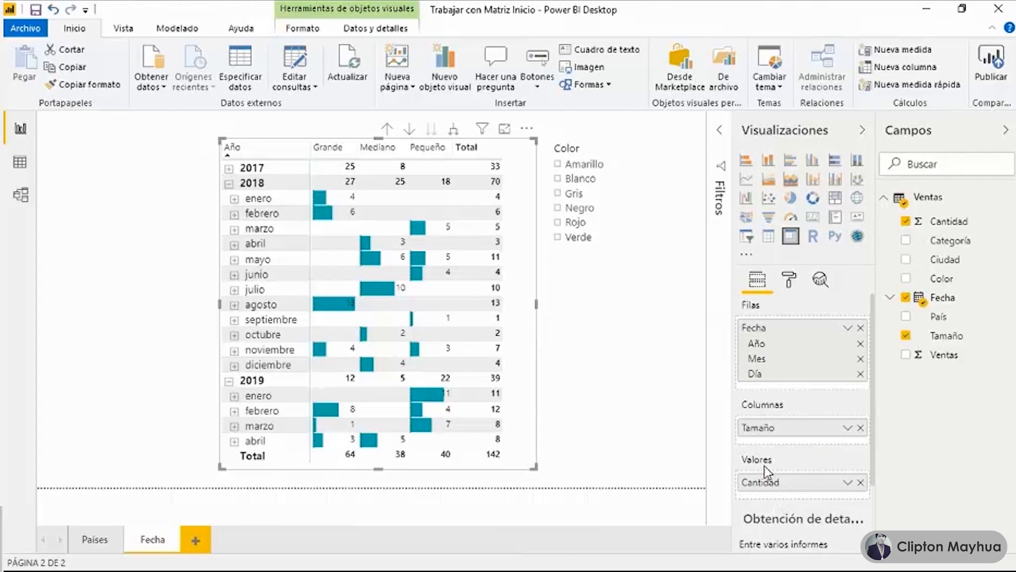
pyautogui.click(229, 183)
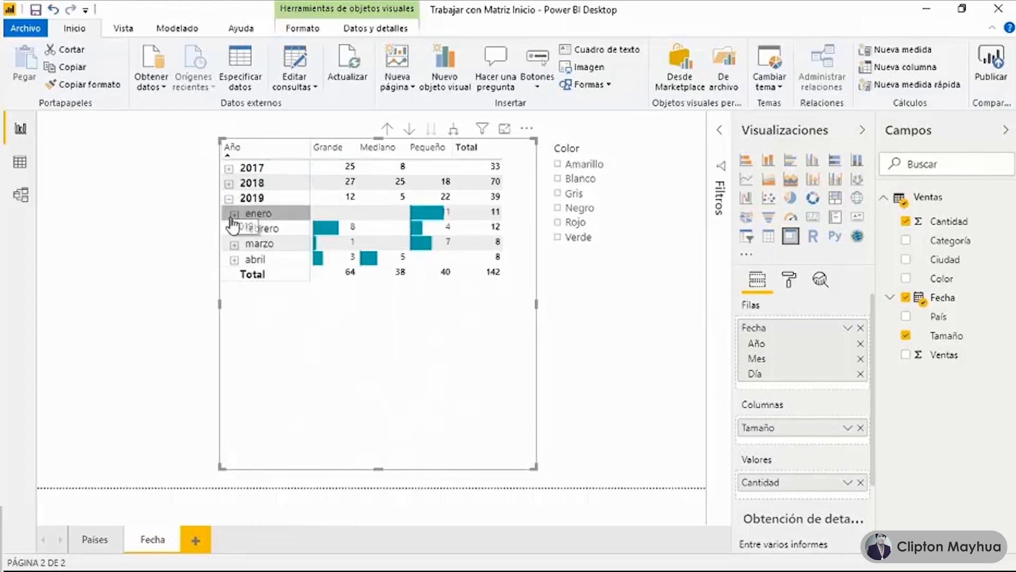
pyautogui.click(234, 214)
pyautogui.click(234, 214)
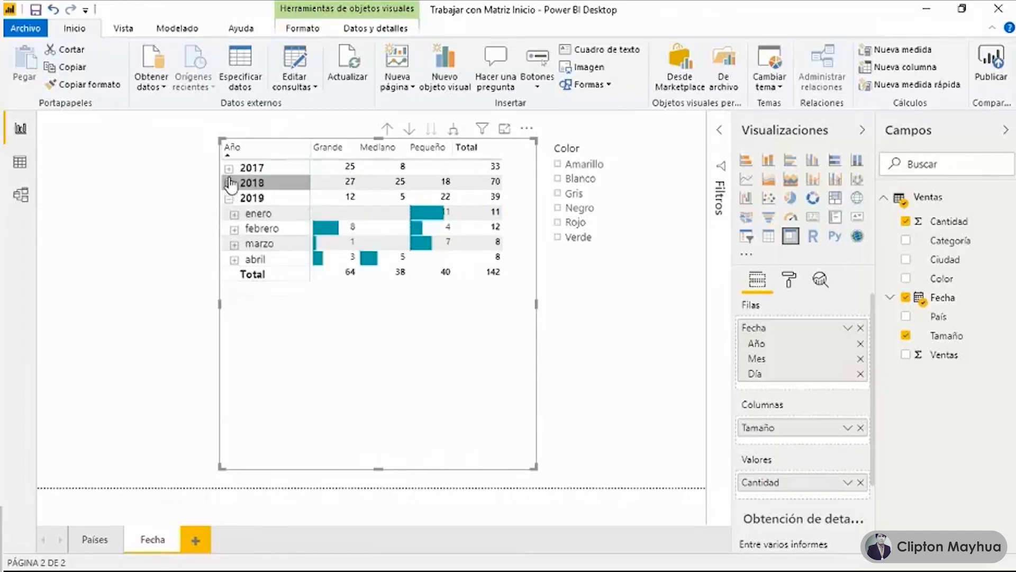
# Expand year 2017 in the date matrix and open the context options for that row.
pyautogui.click(228, 169)
pyautogui.rightClick(268, 167)
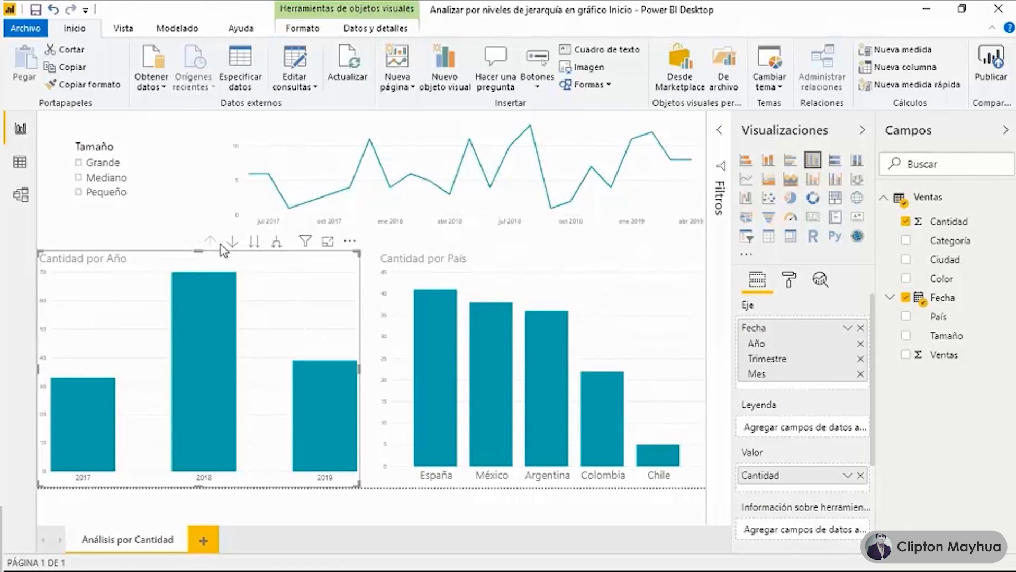
# Move the Cantidad por Año column chart through the Trimestre and Mes hierarchy levels, and return it to Año.
pyautogui.click(255, 243)
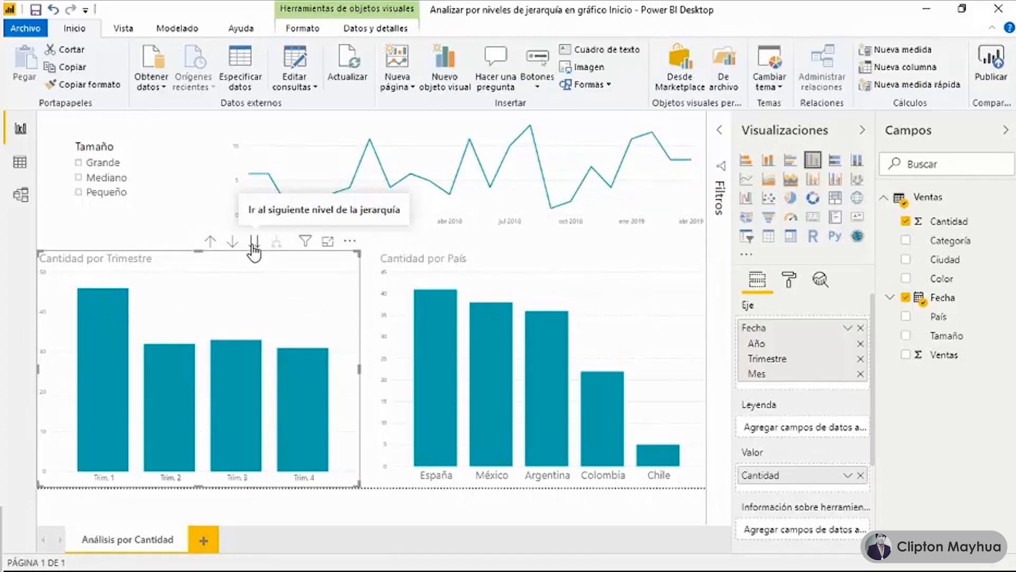
pyautogui.click(255, 243)
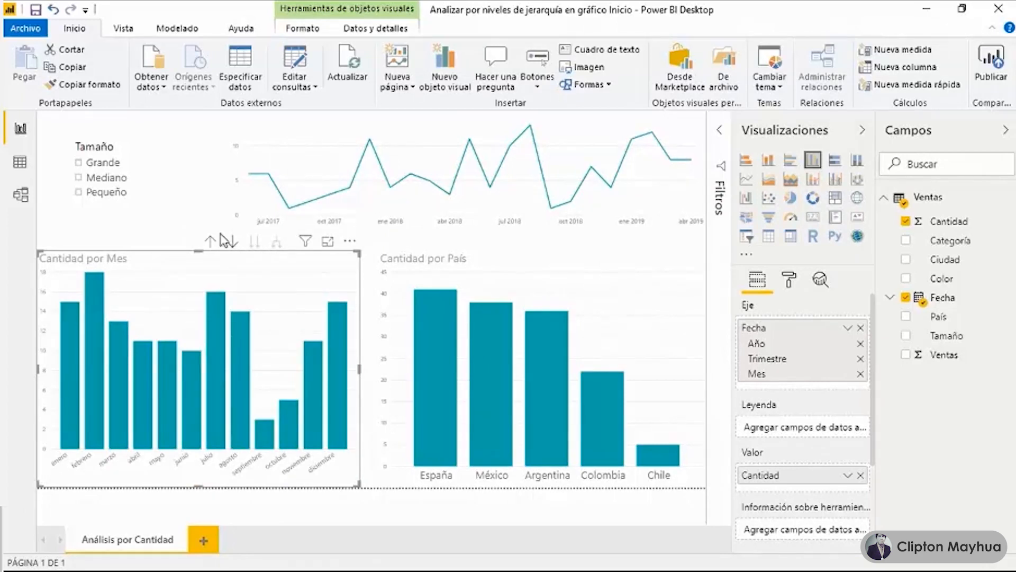
pyautogui.click(211, 243)
pyautogui.click(211, 242)
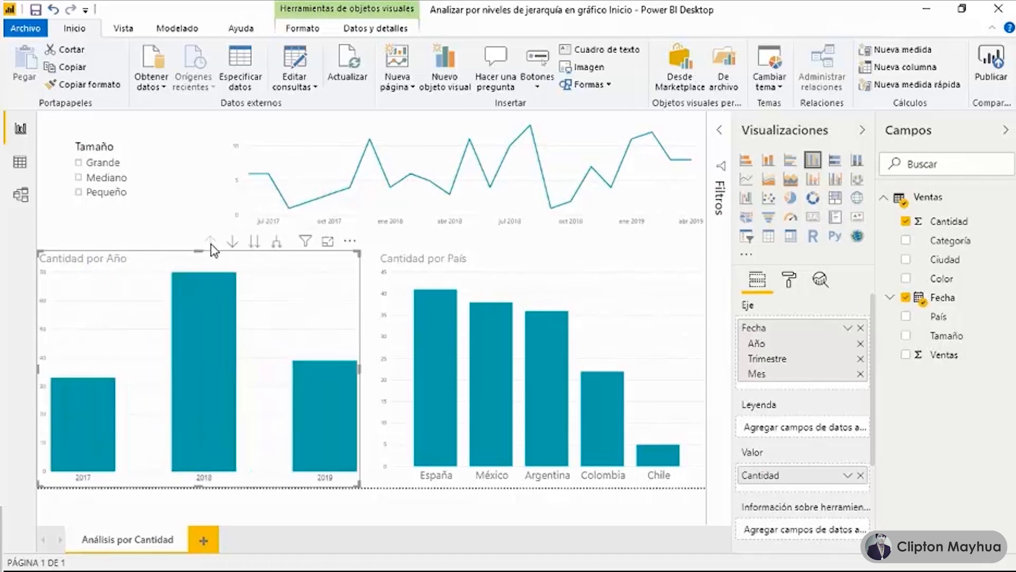
# Expand all of the Cantidad por Año chart down to Trimestre and Mes, inspect it in focus mode, and return it to Año.
pyautogui.click(275, 245)
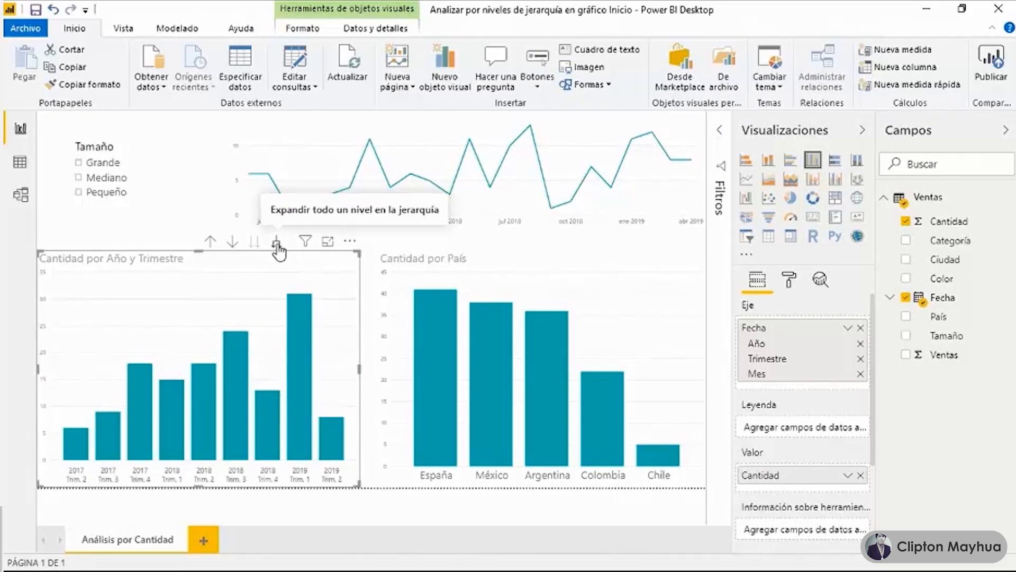
pyautogui.click(277, 245)
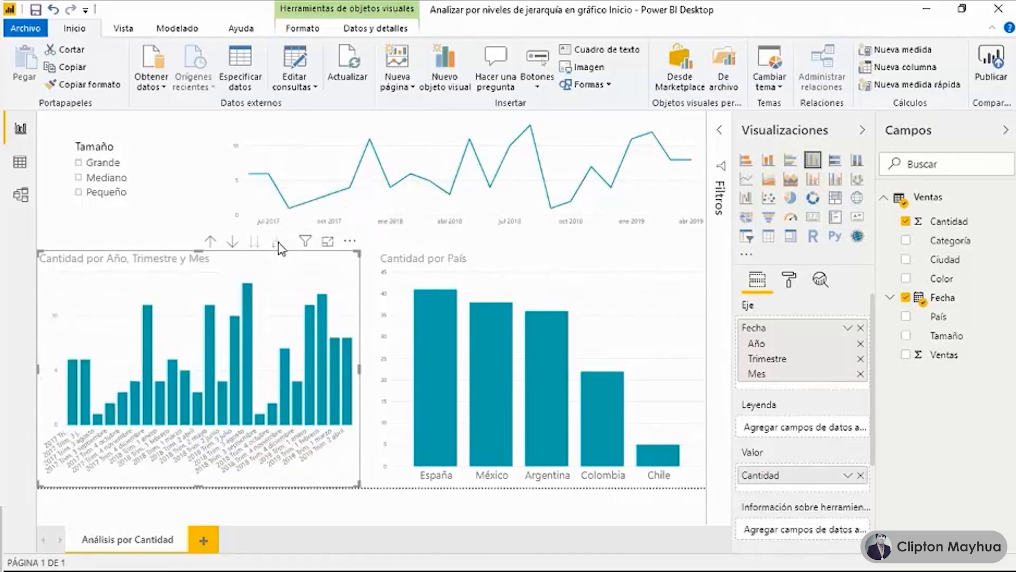
pyautogui.click(328, 244)
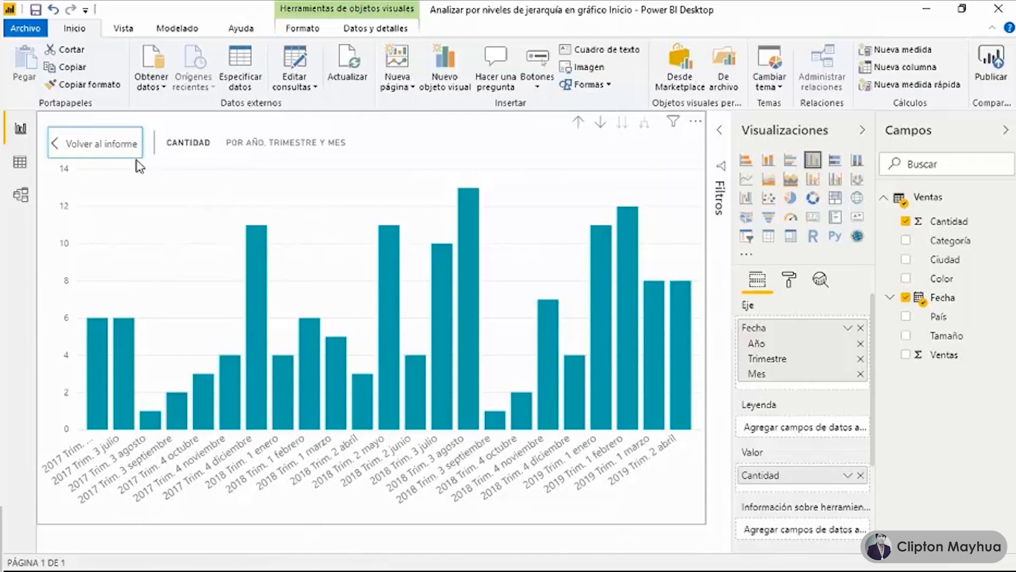
pyautogui.click(119, 154)
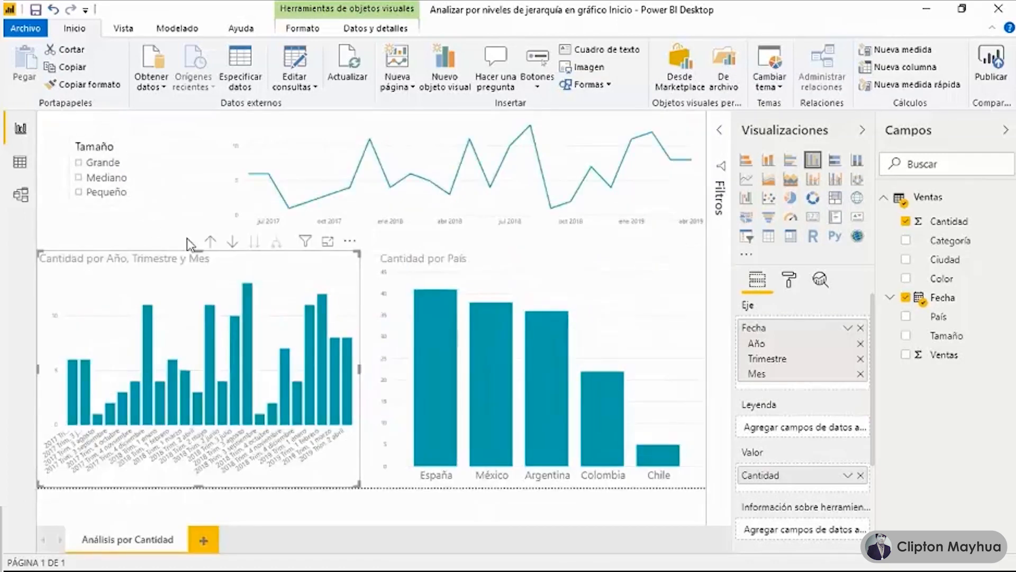
pyautogui.click(211, 242)
pyautogui.click(211, 242)
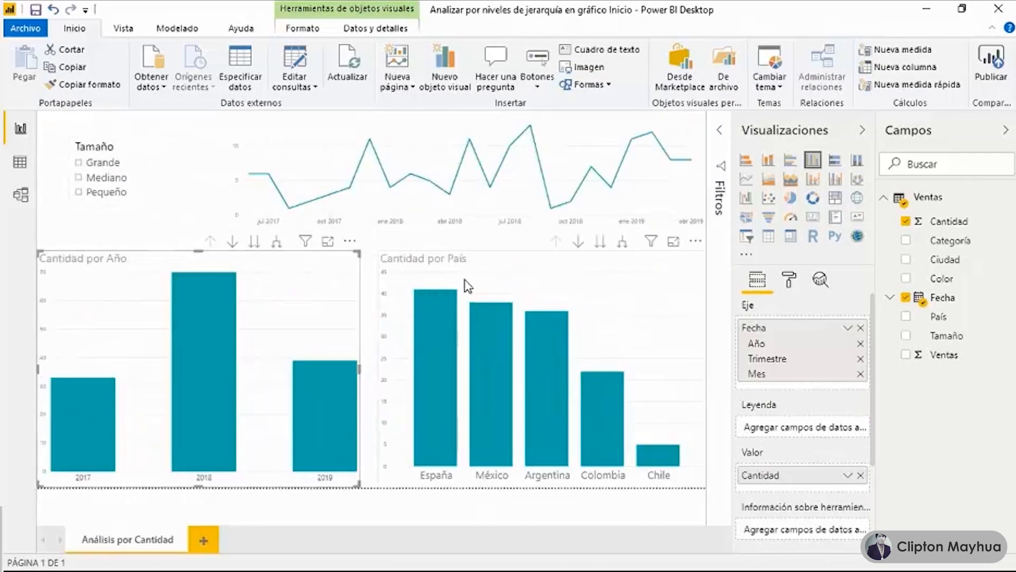
# Switch the Cantidad por País chart to the Color level and bring it back to País.
pyautogui.click(604, 248)
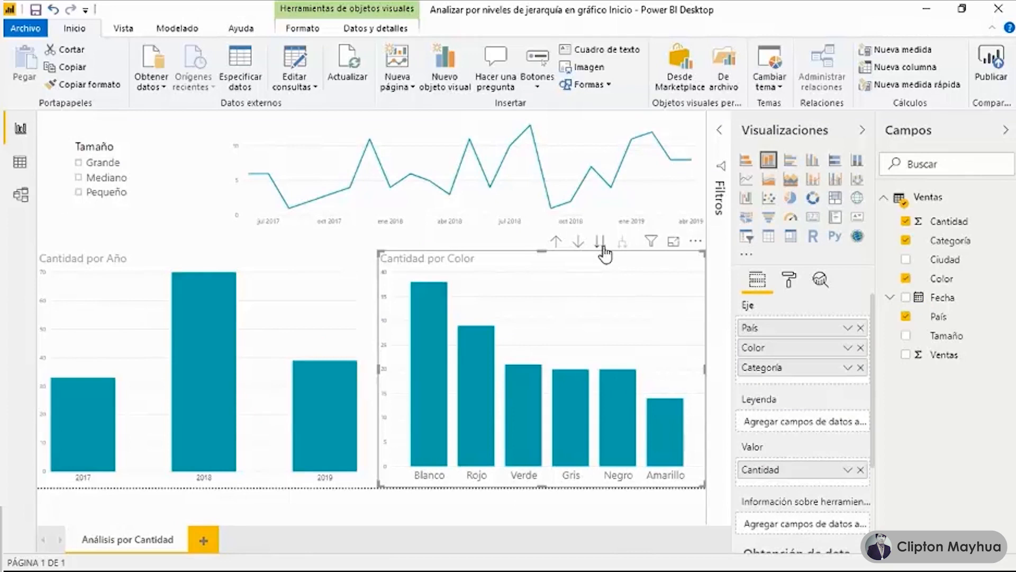
pyautogui.click(557, 243)
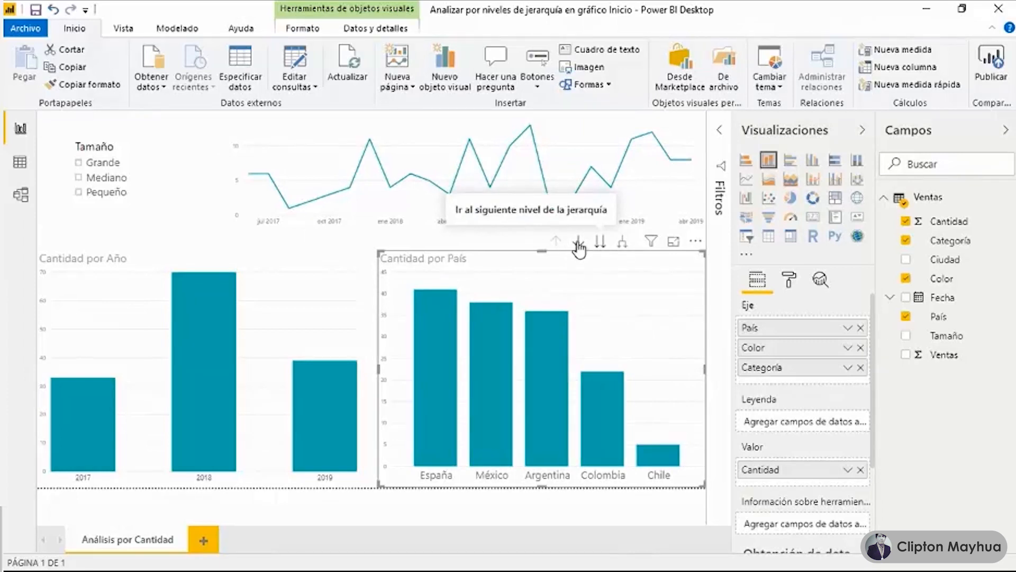
# Drill the Cantidad por País chart into España and its Negro bar, checking the effect on the other visuals, and drill back up to País.
pyautogui.click(578, 243)
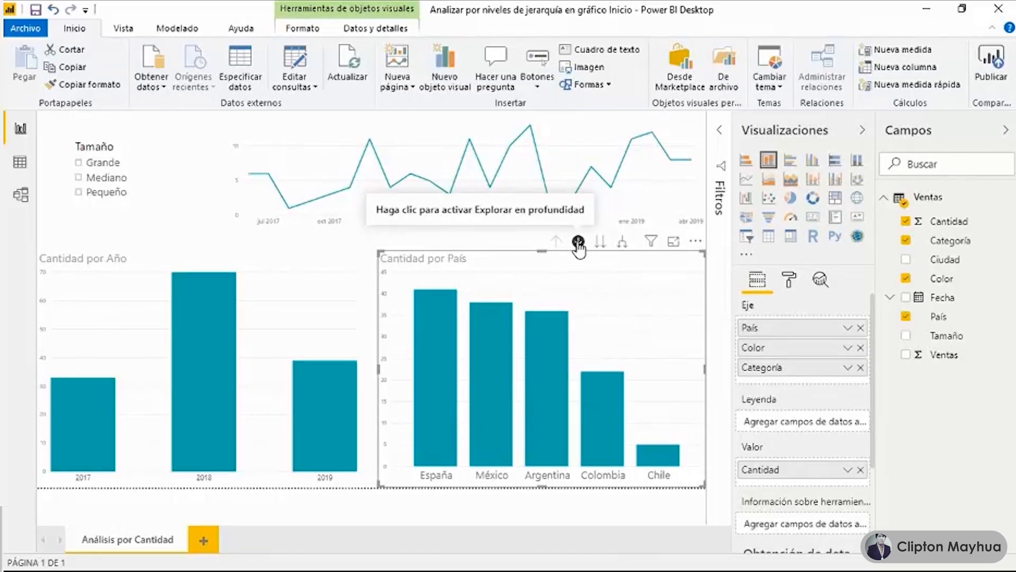
pyautogui.moveTo(444, 362)
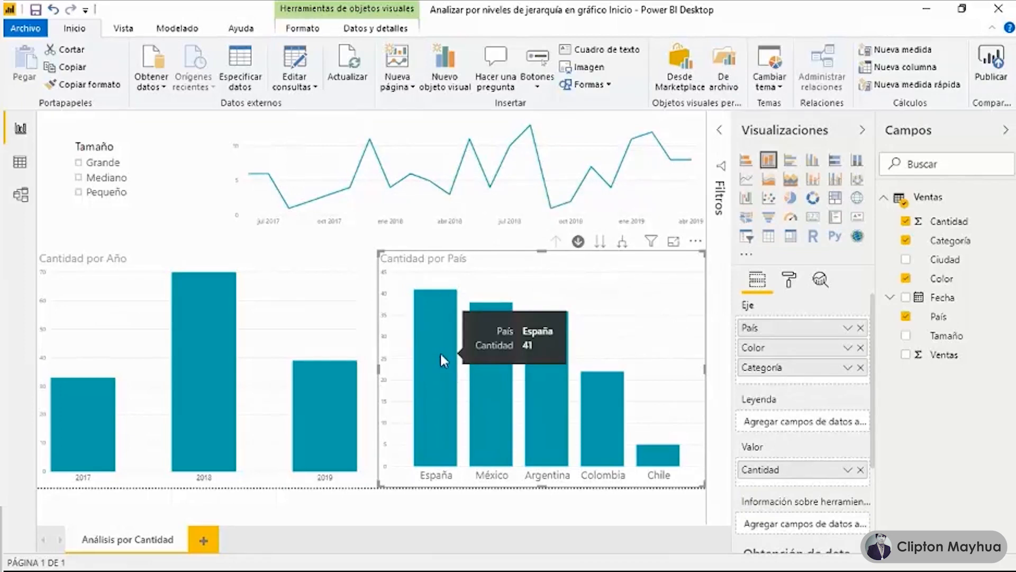
pyautogui.click(441, 355)
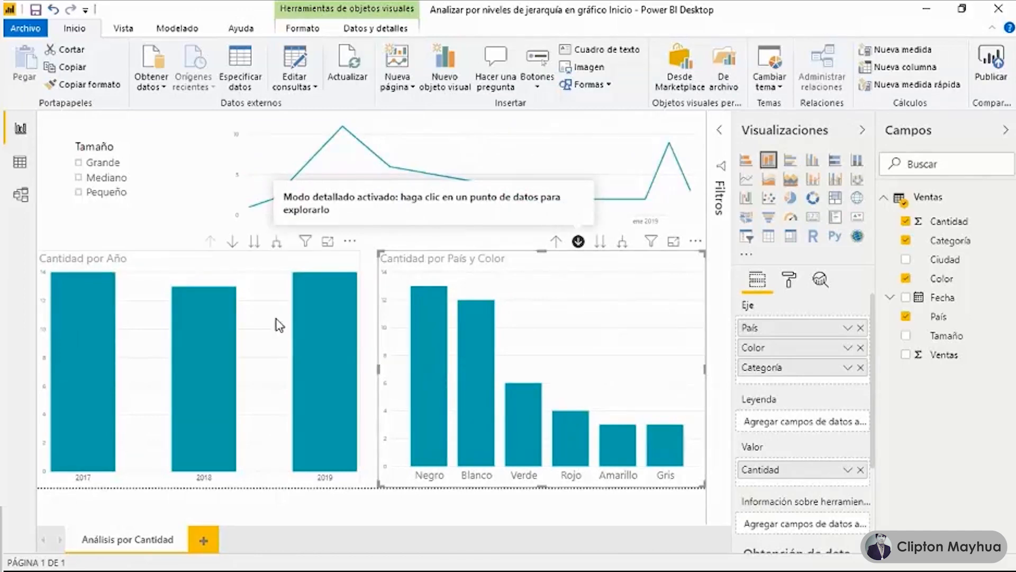
pyautogui.moveTo(307, 246)
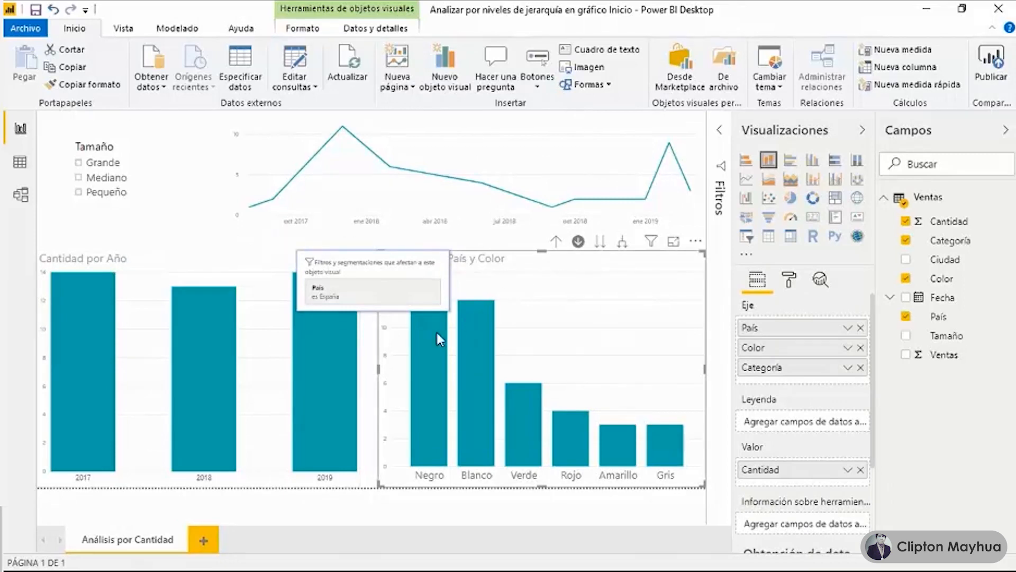
pyautogui.click(432, 350)
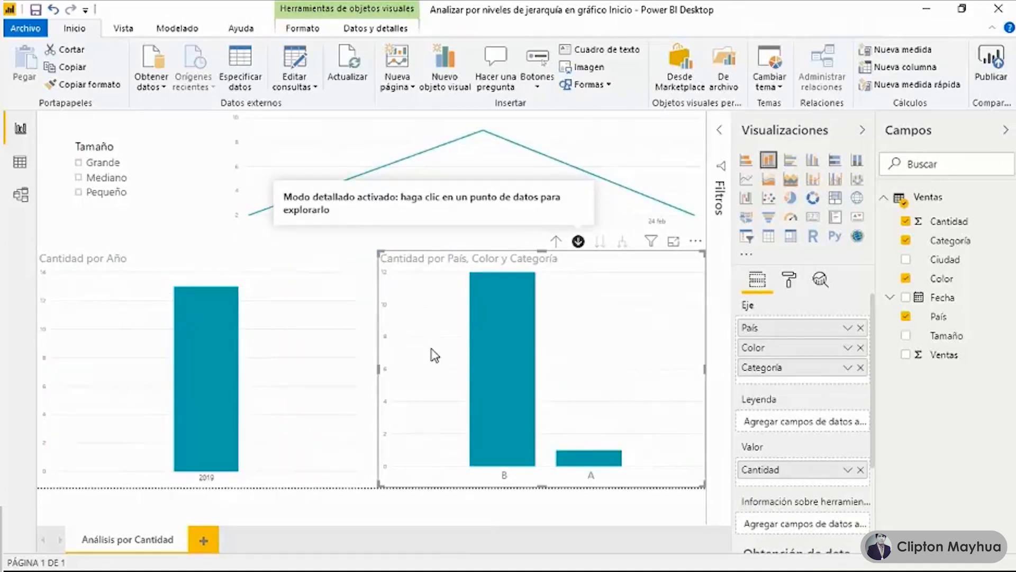
pyautogui.moveTo(206, 357)
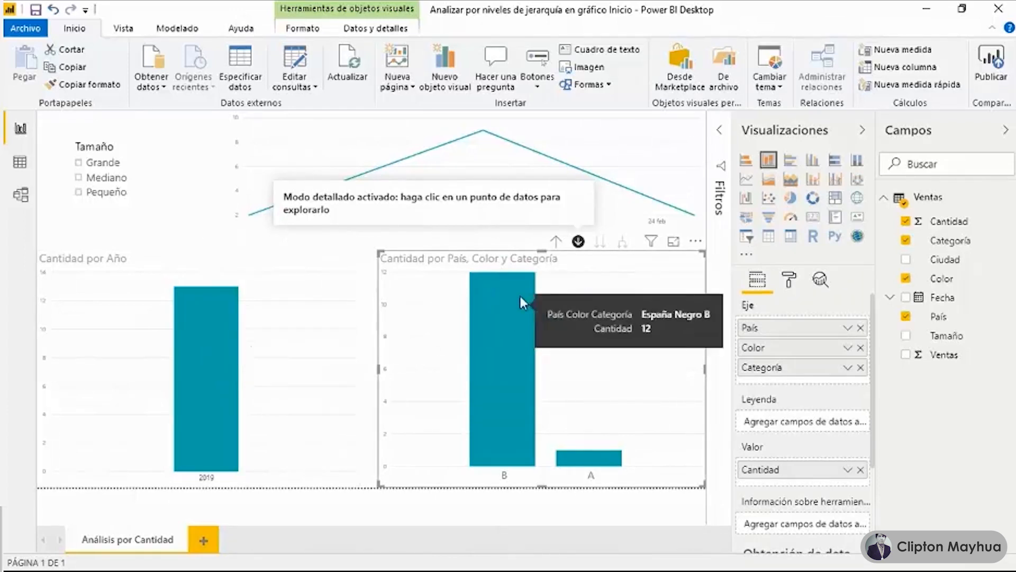
pyautogui.click(557, 242)
pyautogui.click(557, 242)
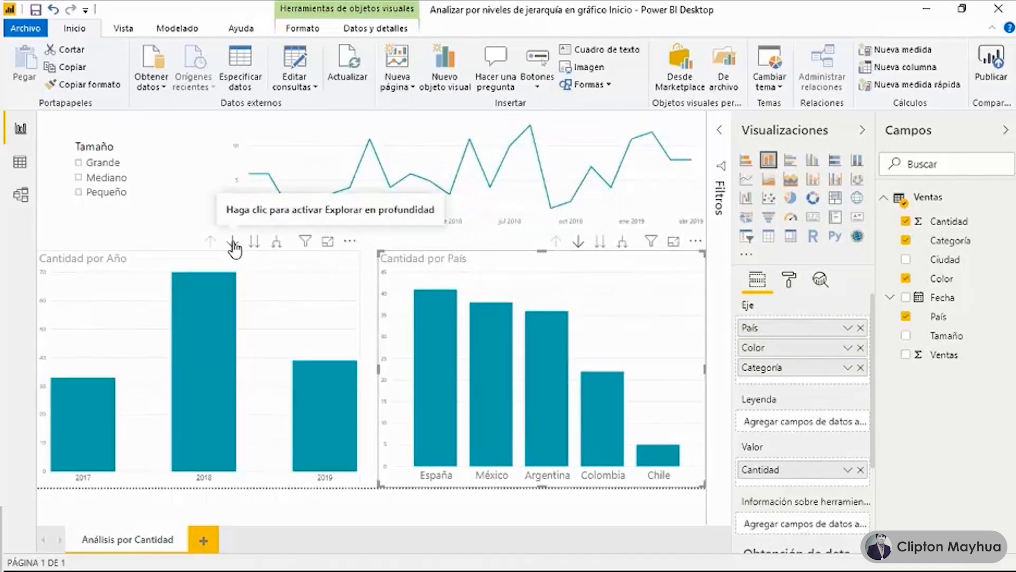
# Activate drill-down on the Cantidad por Año chart, drill into 2018, and check which filters affect the other visuals.
pyautogui.click(232, 243)
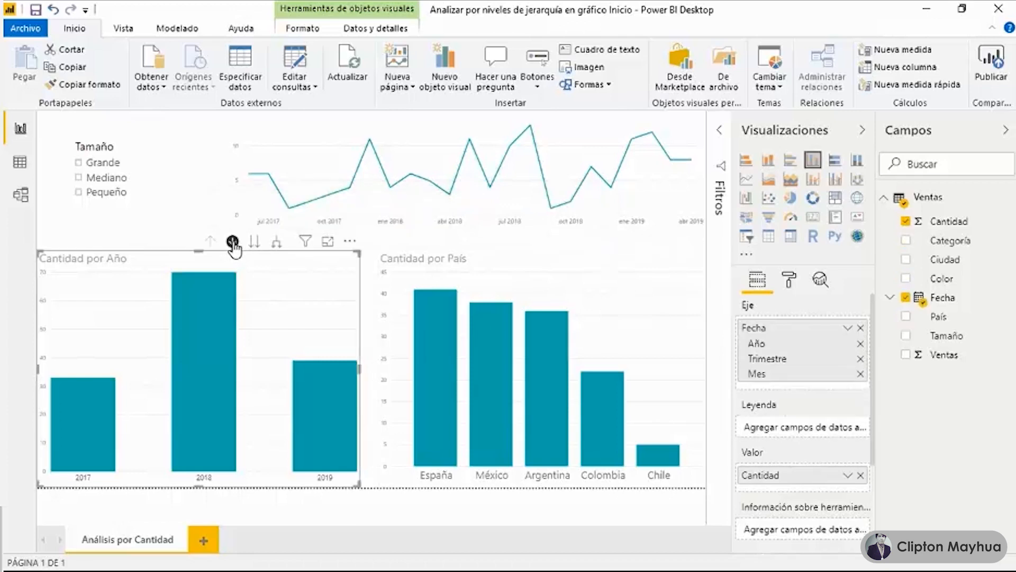
pyautogui.click(211, 344)
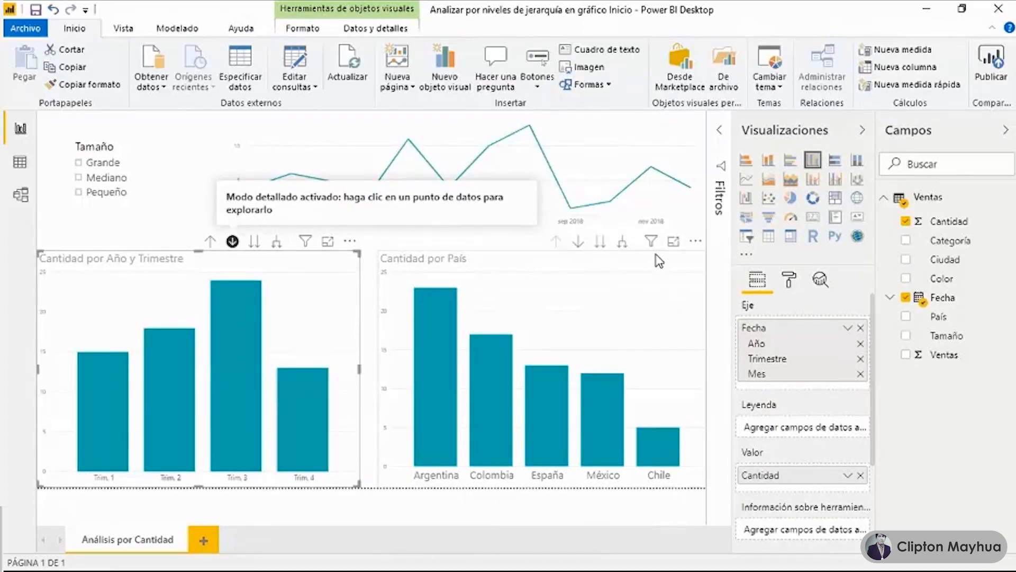
pyautogui.moveTo(653, 245)
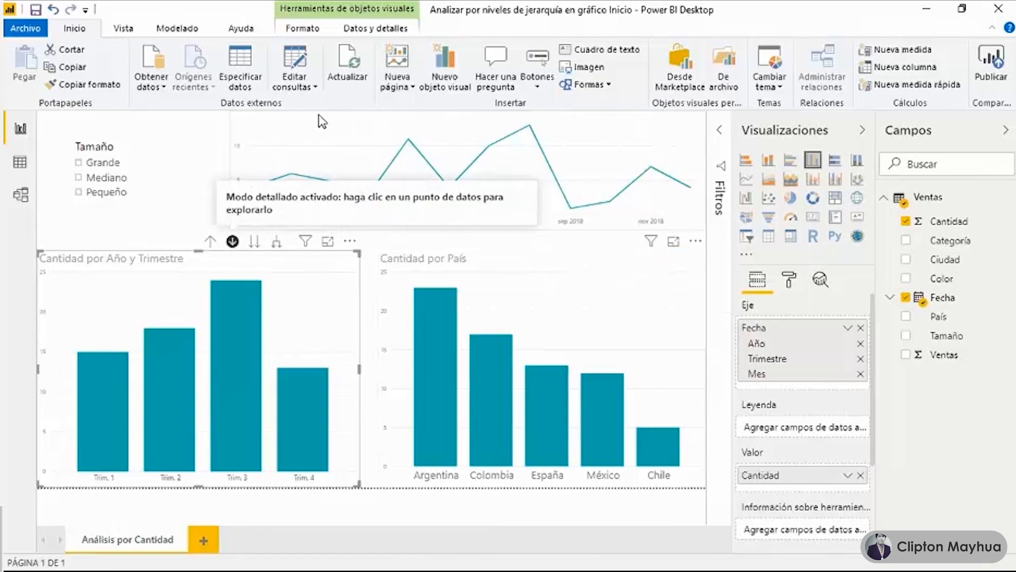
pyautogui.moveTo(300, 132)
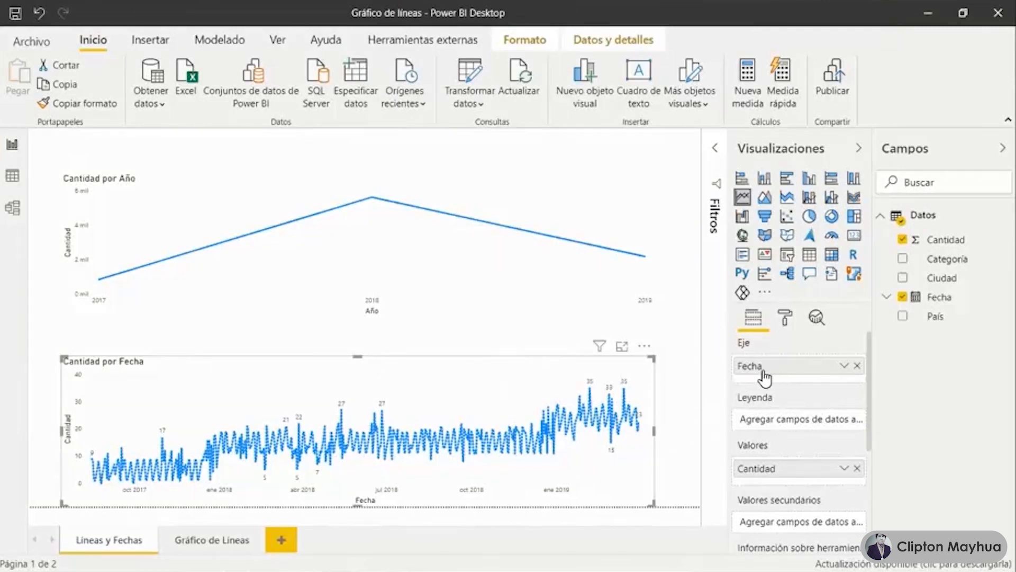
# On the Líneas y Fechas page, expand the Cantidad por Año line chart through Trimestre down to Mes.
pyautogui.click(647, 197)
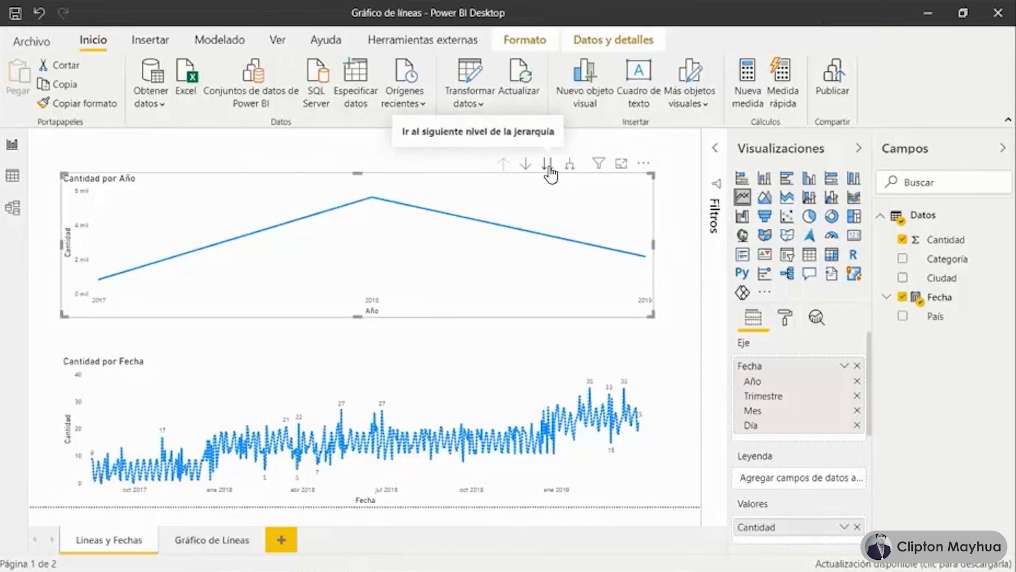
pyautogui.click(570, 165)
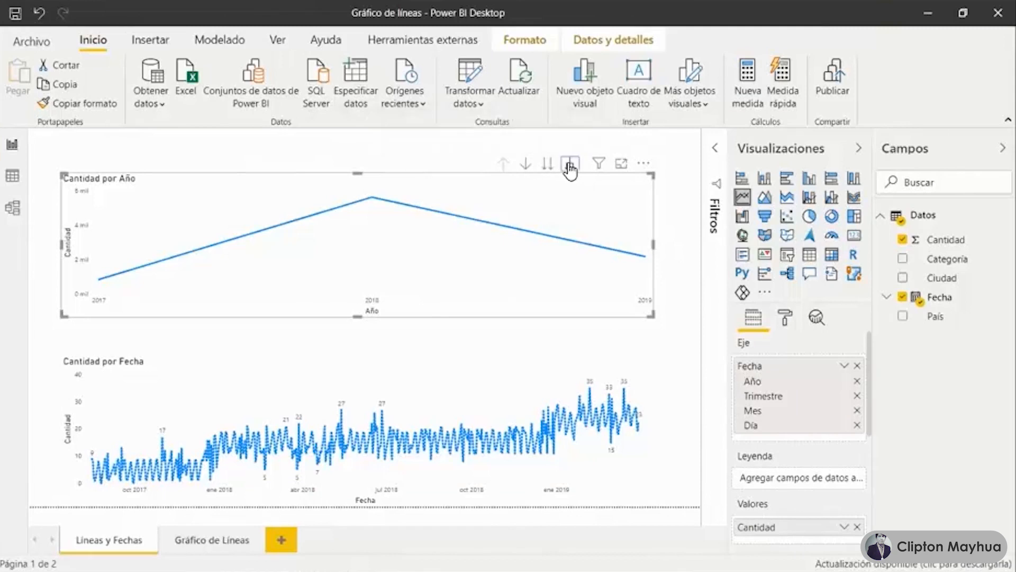
pyautogui.click(570, 165)
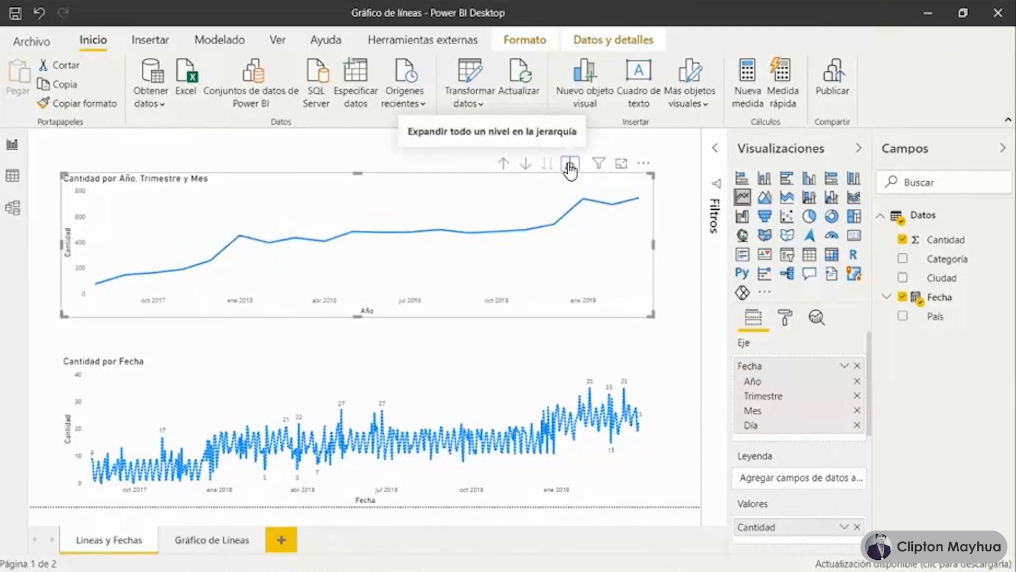
# Filter the daily Fecha chart by selecting single months on the expanded line chart, and finally julio to octubre 2018 together.
pyautogui.click(582, 199)
pyautogui.click(525, 241)
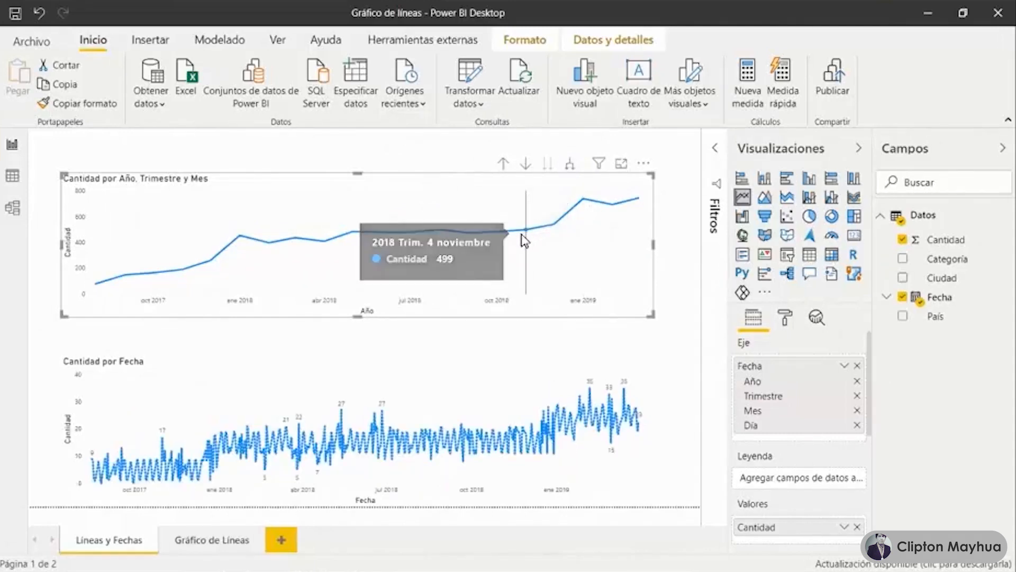
pyautogui.click(473, 239)
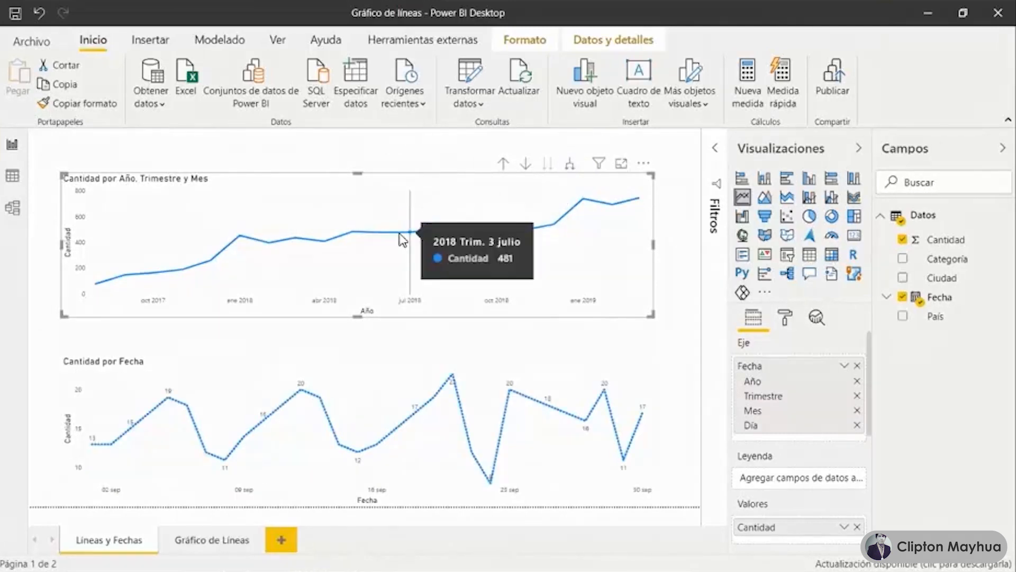
pyautogui.click(410, 232)
pyautogui.moveTo(415, 217)
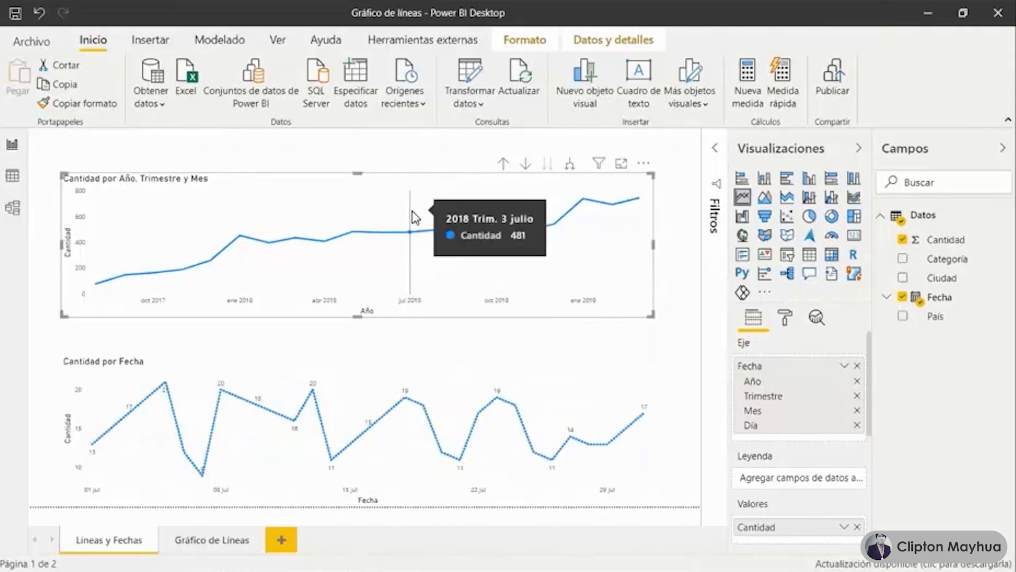
pyautogui.moveTo(411, 210); pyautogui.dragTo(494, 249)
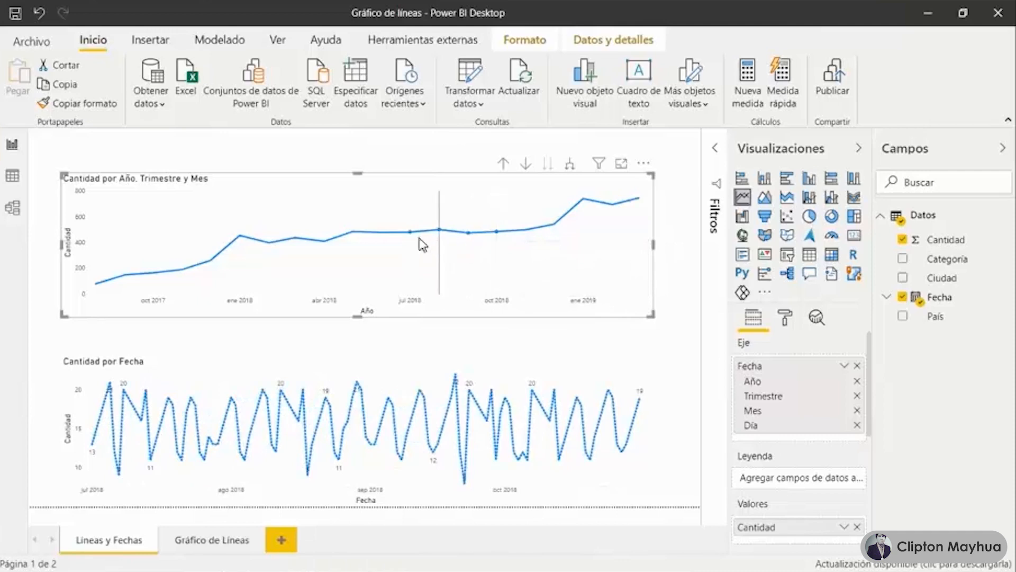
pyautogui.moveTo(468, 252)
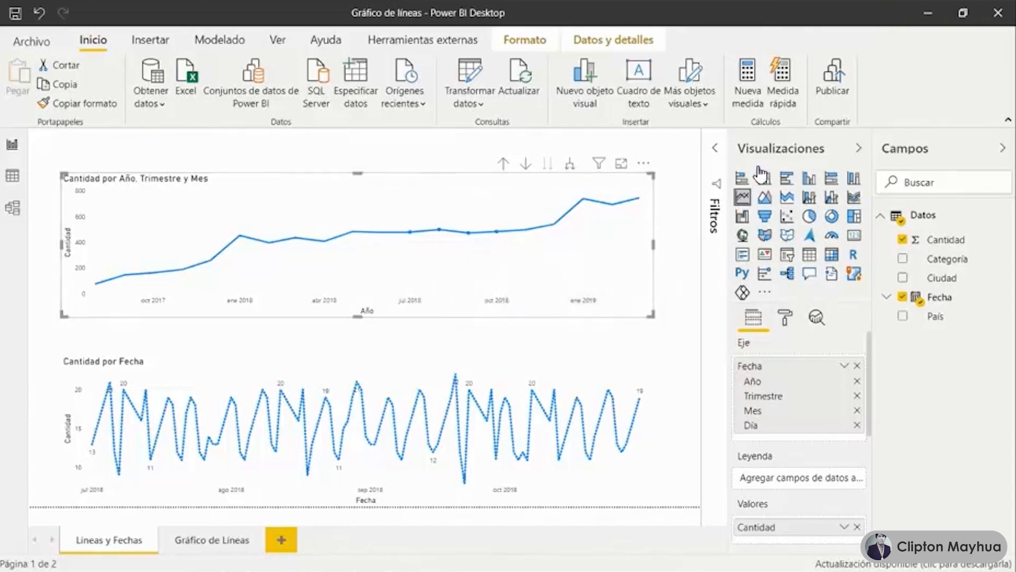
pyautogui.click(787, 320)
pyautogui.scroll(-5, 824, 381)
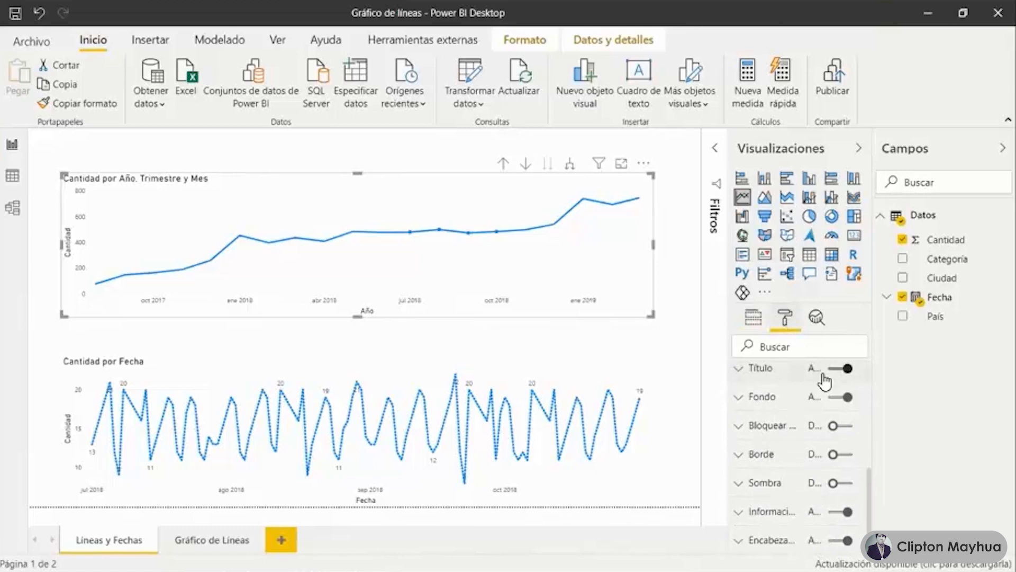
# On the Gráfico de Líneas page, insert a line chart with Cantidad as values and Fecha as the axis.
pyautogui.click(210, 543)
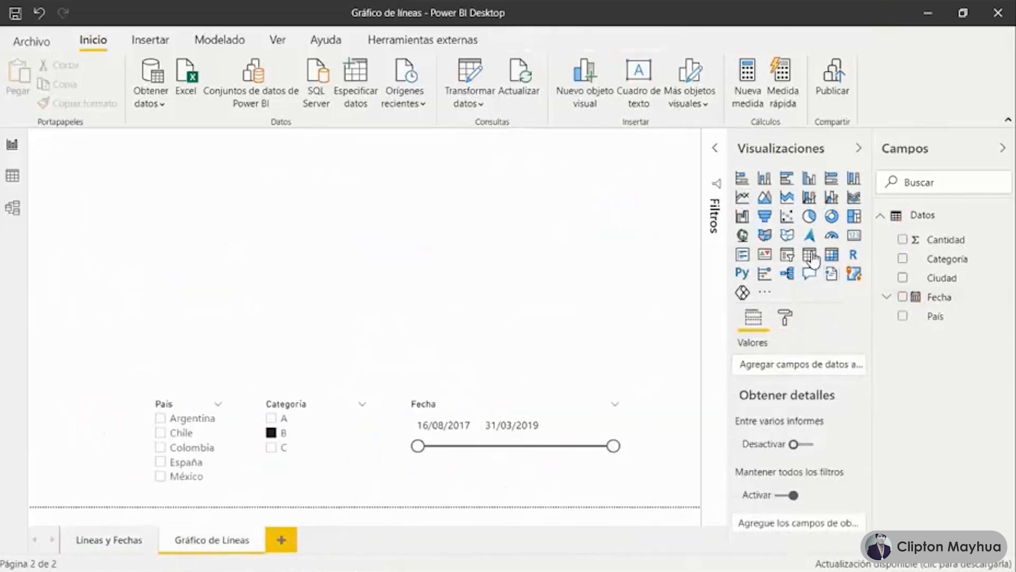
pyautogui.click(743, 198)
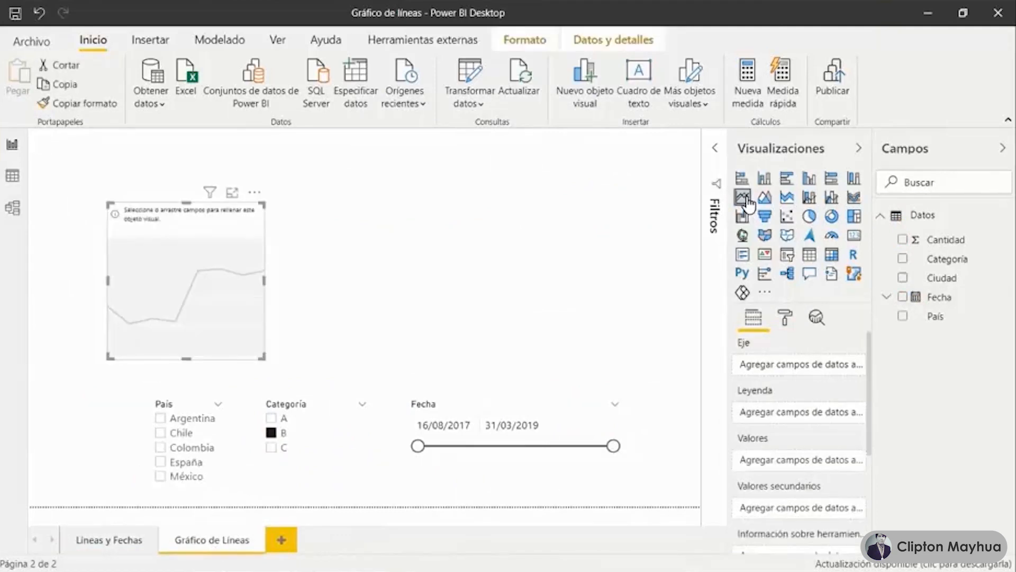
pyautogui.click(903, 241)
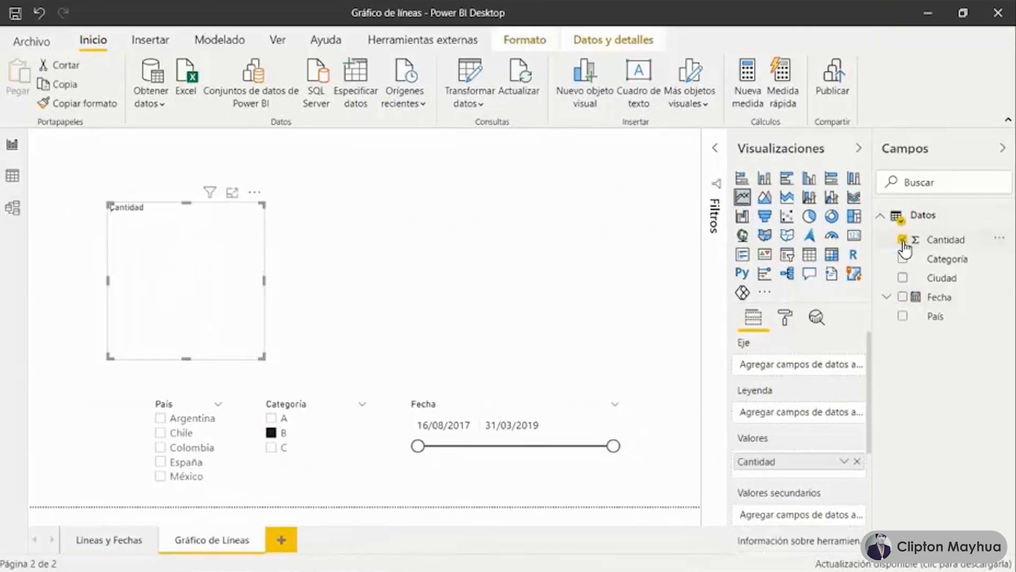
pyautogui.click(902, 297)
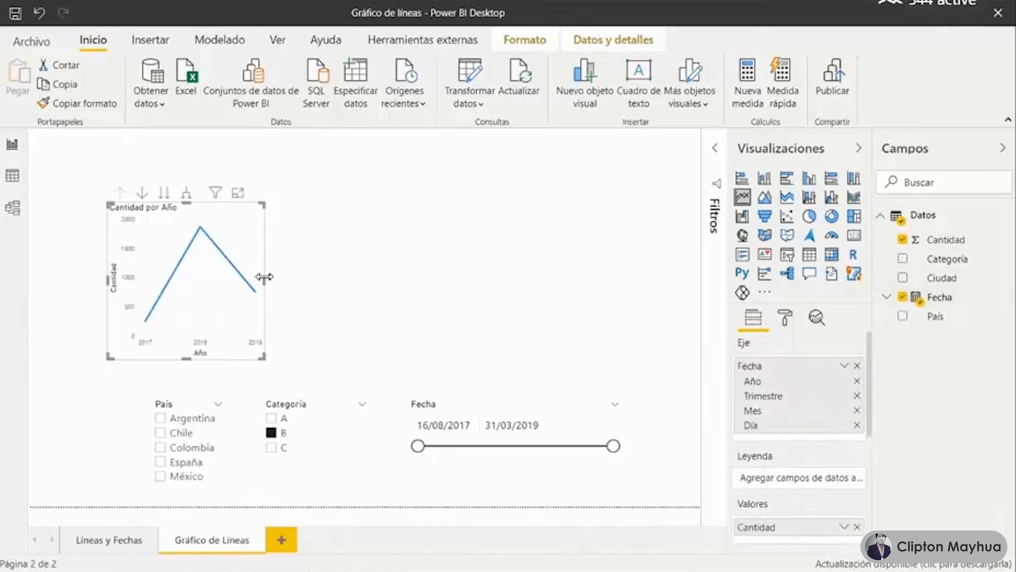
# Enlarge the line chart above the slicers and switch its axis from the date hierarchy to plain Fecha.
pyautogui.moveTo(264, 279); pyautogui.dragTo(585, 278)
pyautogui.moveTo(347, 202); pyautogui.dragTo(444, 159)
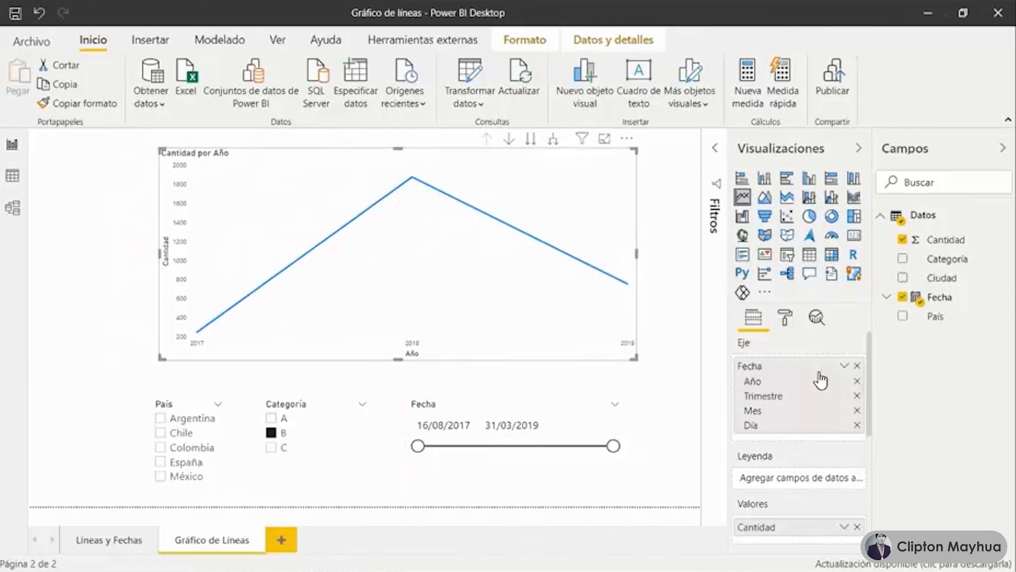
pyautogui.click(845, 365)
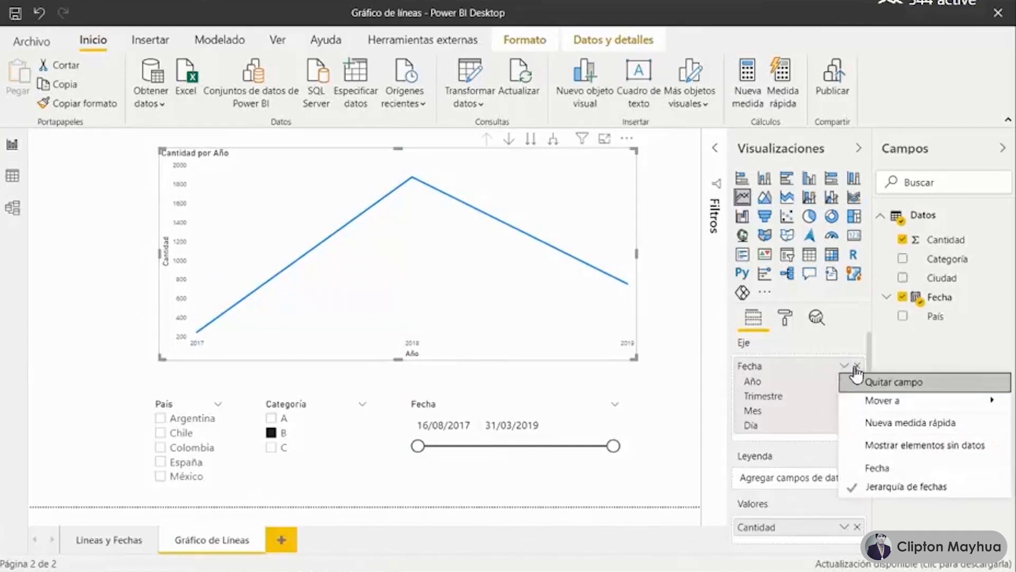
pyautogui.click(894, 469)
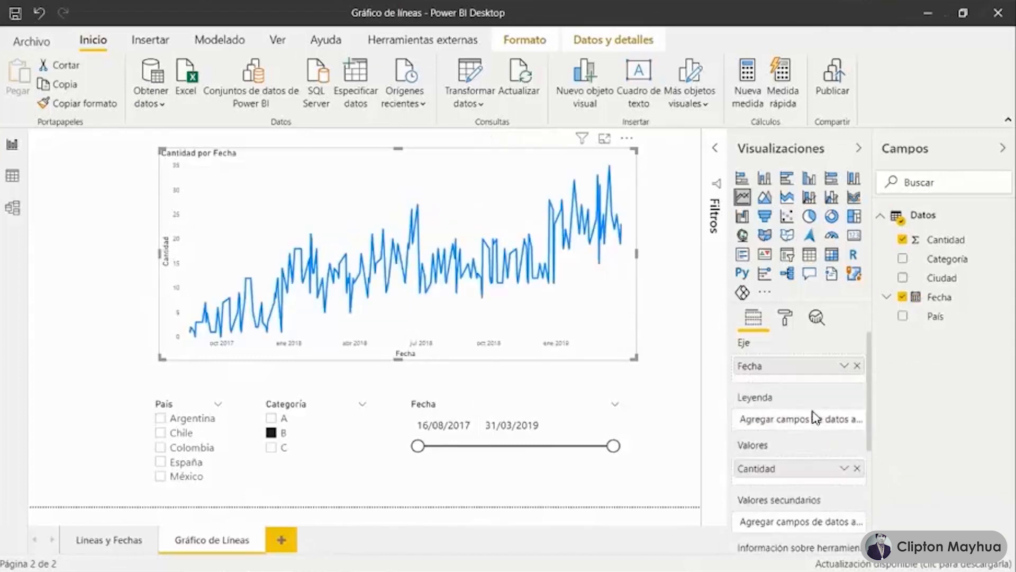
# Change the Cantidad line colour to dark purple and turn on the chart's data labels.
pyautogui.click(787, 317)
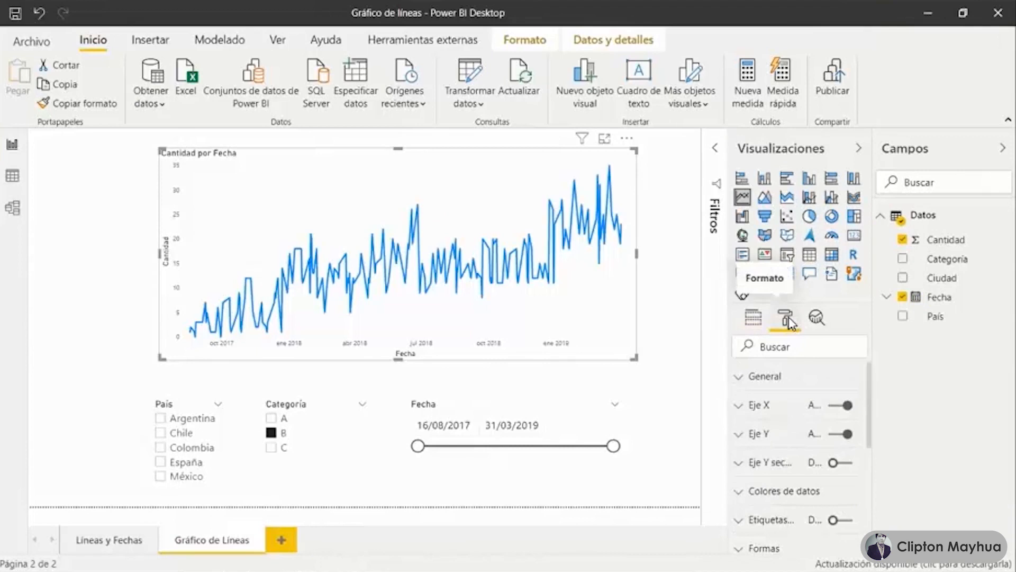
pyautogui.click(767, 492)
pyautogui.scroll(-2, 817, 481)
pyautogui.click(766, 460)
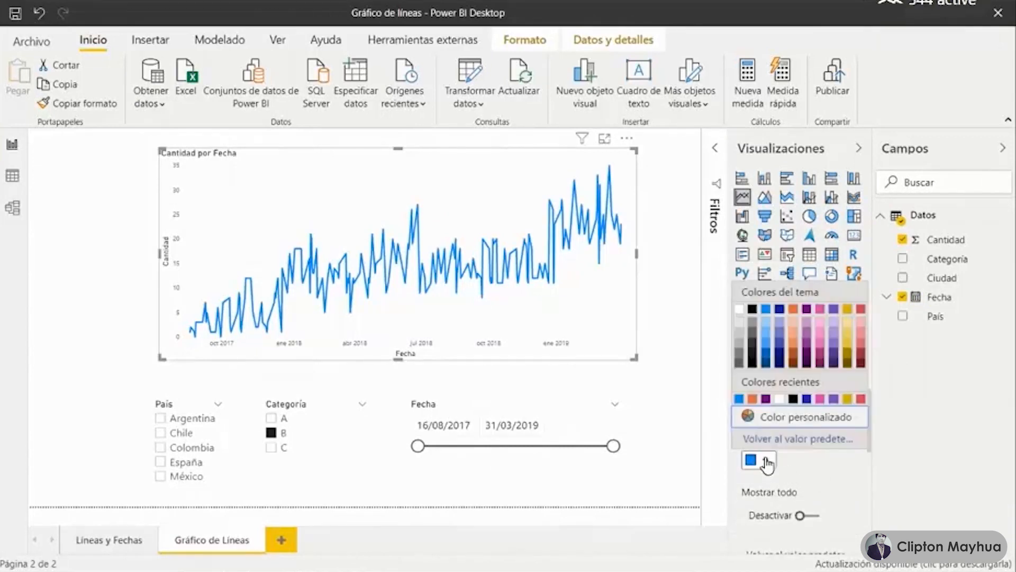
pyautogui.click(812, 328)
pyautogui.scroll(-1, 812, 450)
pyautogui.scroll(-3, 810, 452)
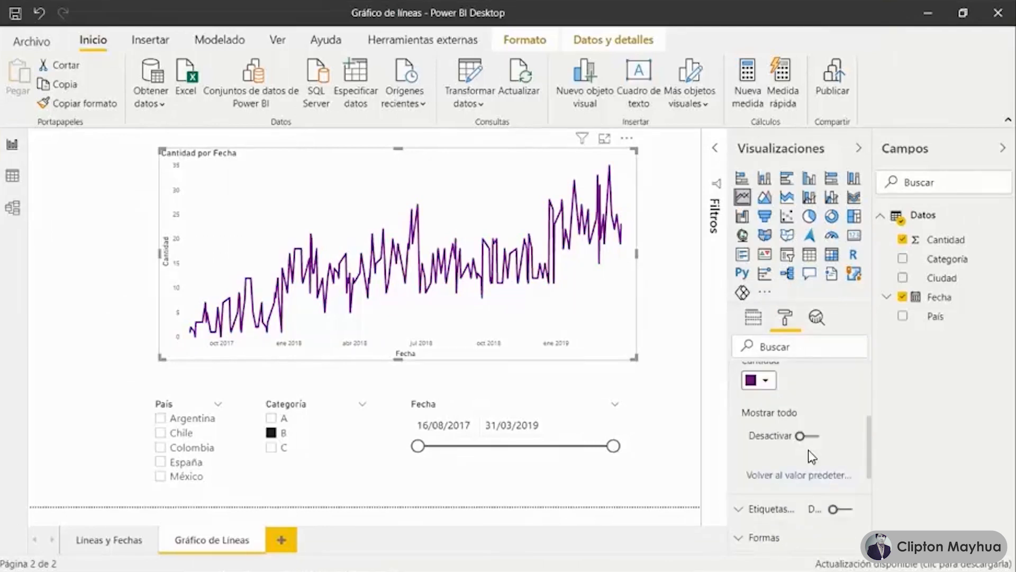
pyautogui.click(834, 430)
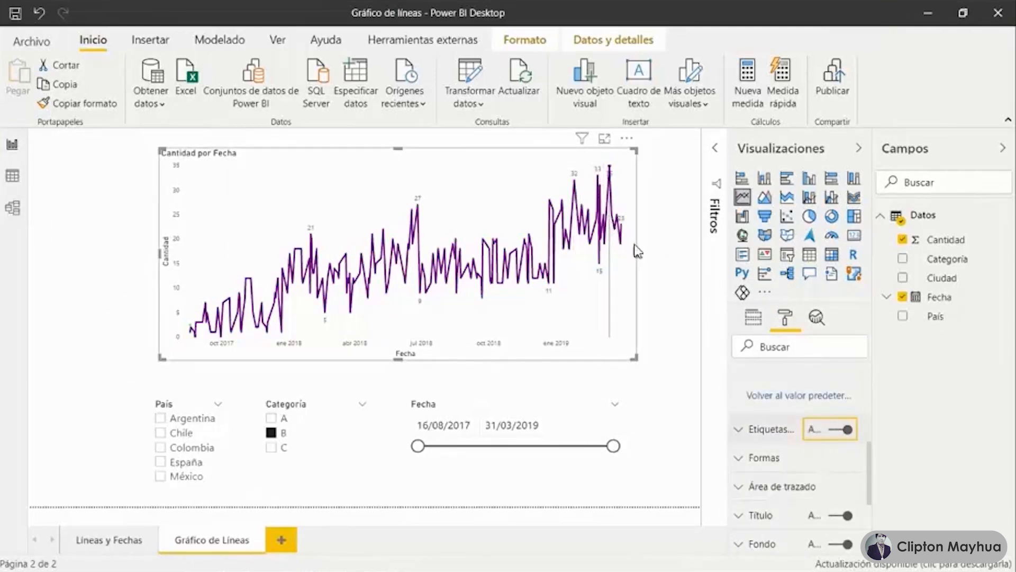
# Set the line chart's title text to "Evolución" and review the remaining title options.
pyautogui.scroll(-1, 773, 453)
pyautogui.click(740, 437)
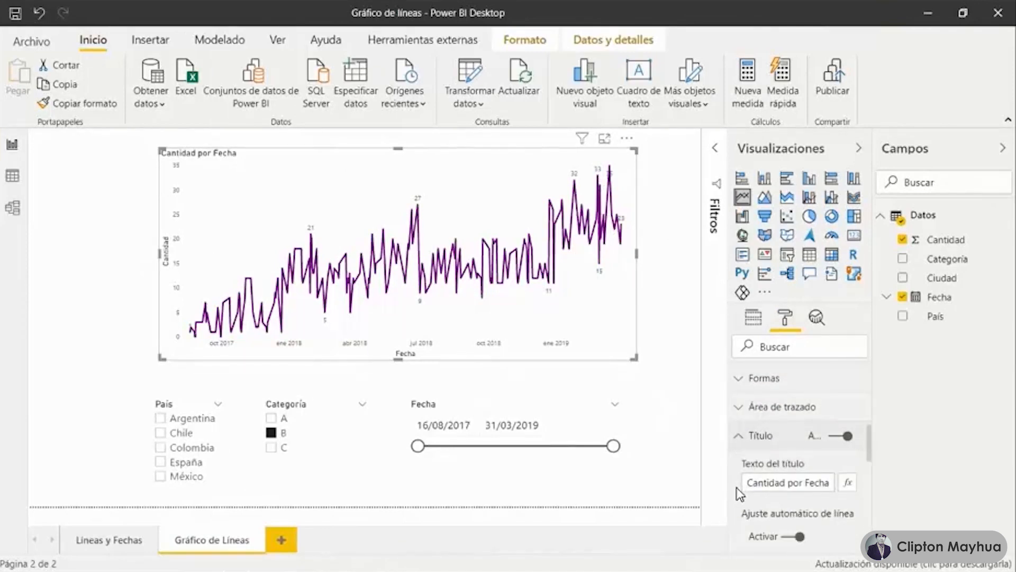
pyautogui.moveTo(749, 480); pyautogui.dragTo(865, 487)
pyautogui.write('Evolución')
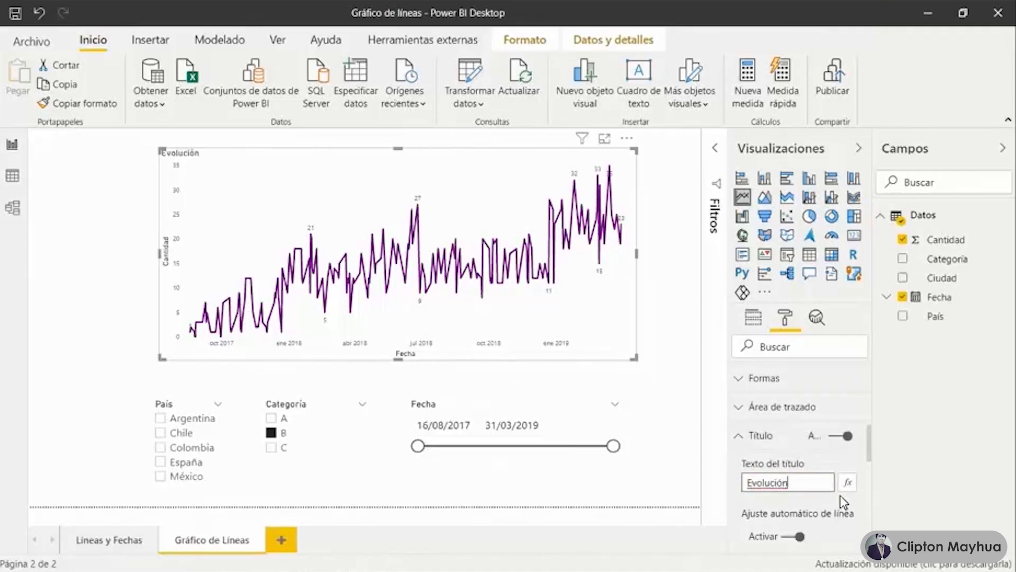
pyautogui.scroll(-3, 793, 445)
pyautogui.scroll(-2, 792, 442)
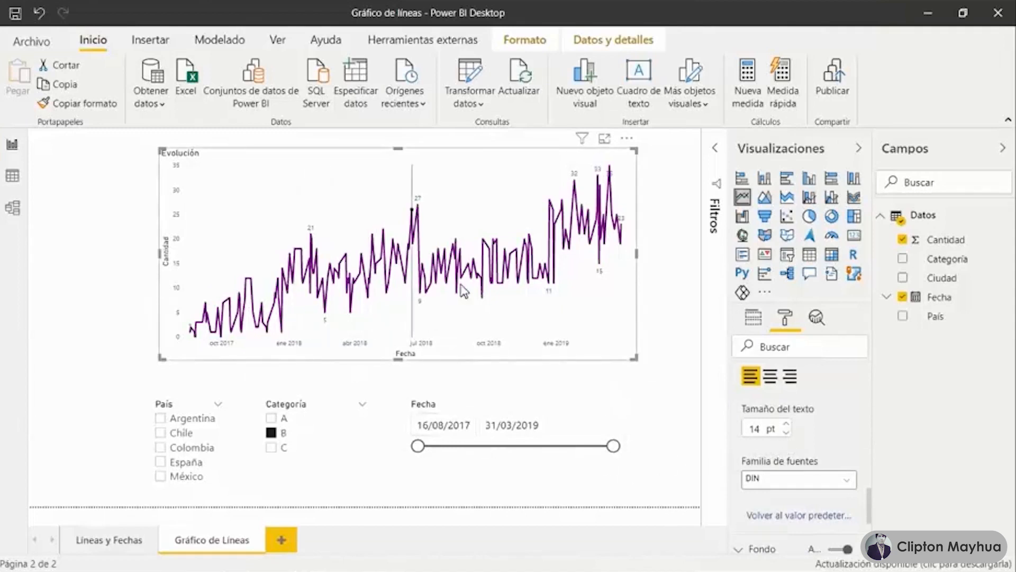
# Filter the page to Argentina and category A, start the Fecha range at 01/03/2018, and adjust its end date.
pyautogui.click(191, 422)
pyautogui.click(272, 418)
pyautogui.moveTo(423, 446); pyautogui.dragTo(483, 446)
pyautogui.moveTo(614, 446); pyautogui.dragTo(570, 455)
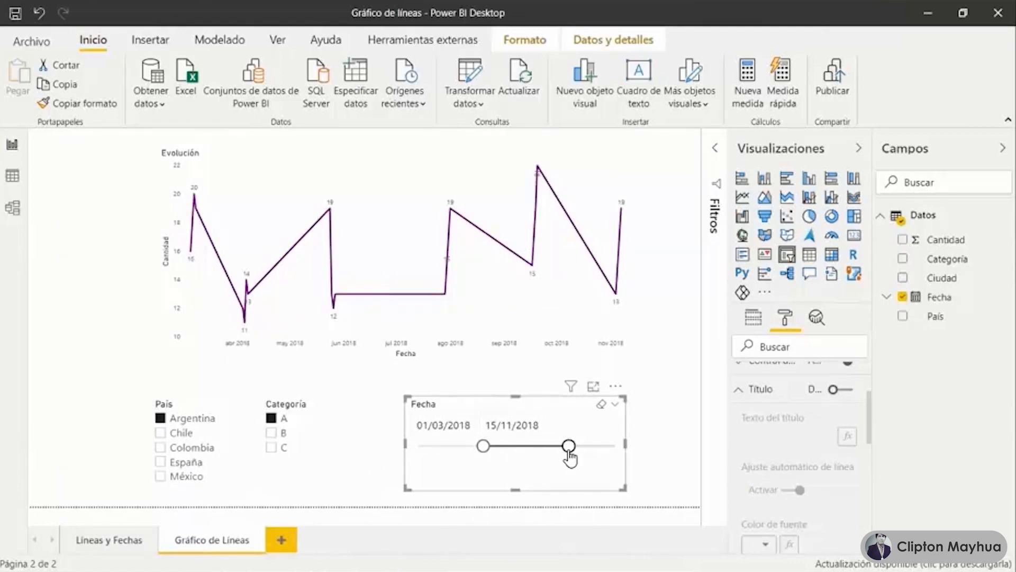
pyautogui.moveTo(571, 455); pyautogui.dragTo(610, 450)
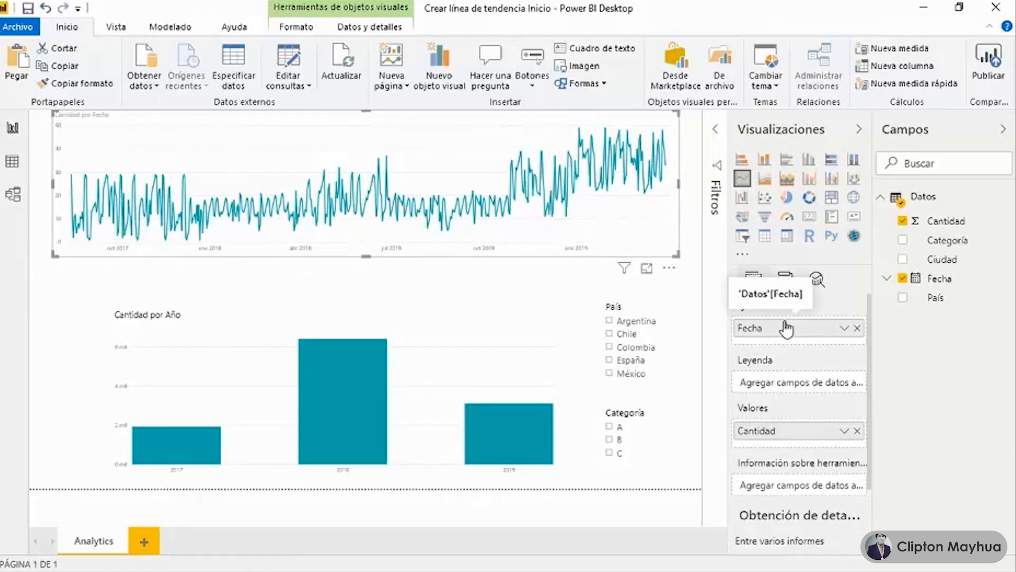
# On the Analytics page, open the Cantidad por Fecha line chart in focus mode and turn on its data labels.
pyautogui.click(647, 268)
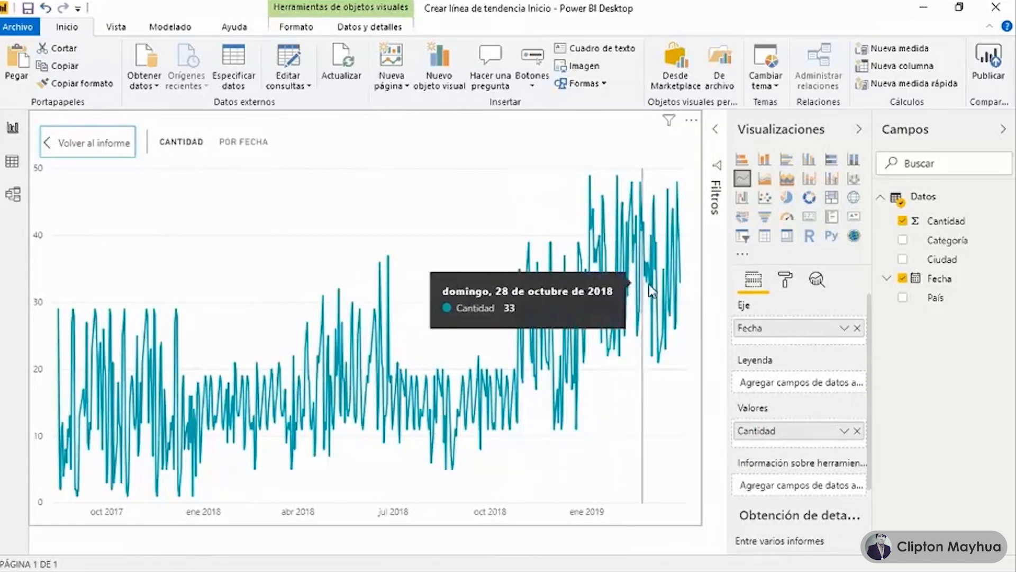
pyautogui.click(786, 281)
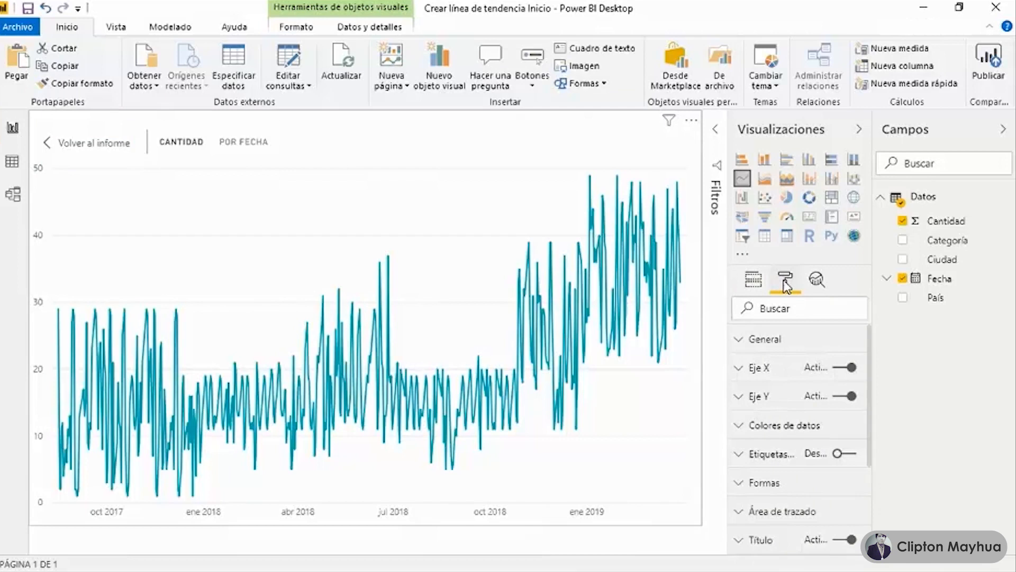
pyautogui.click(843, 455)
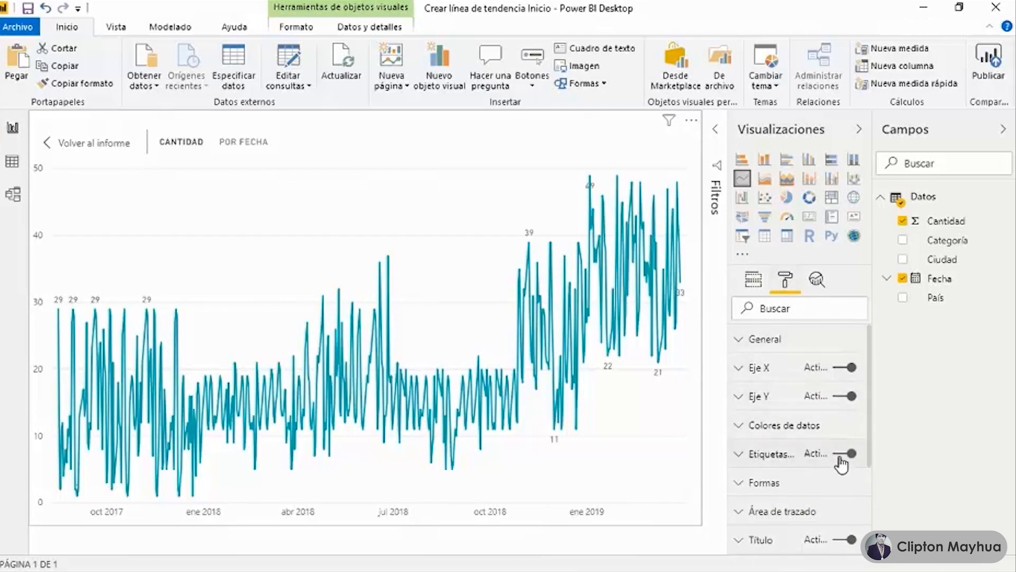
# Add a trend line to the Cantidad por Fecha chart.
pyautogui.click(817, 282)
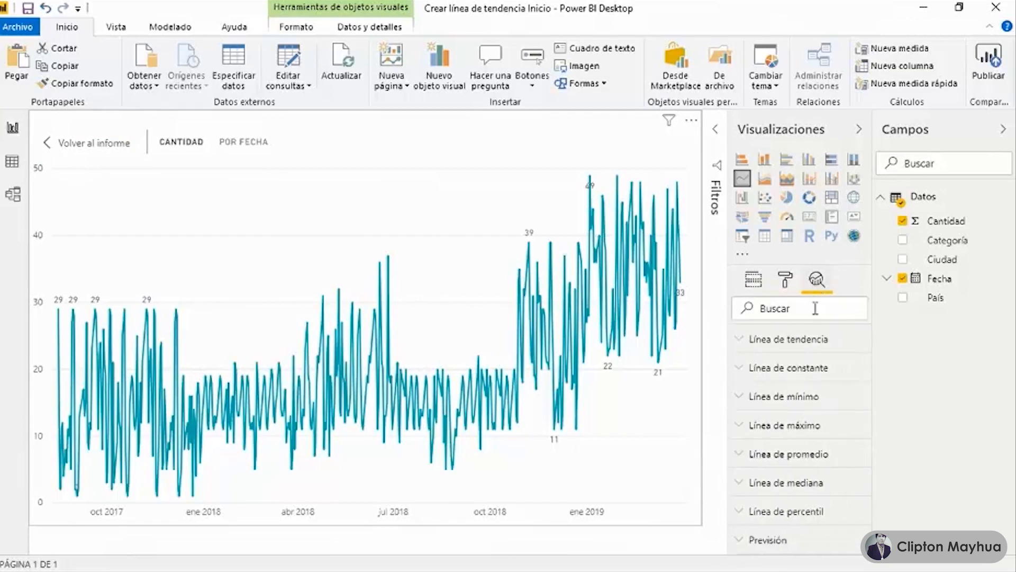
pyautogui.click(749, 340)
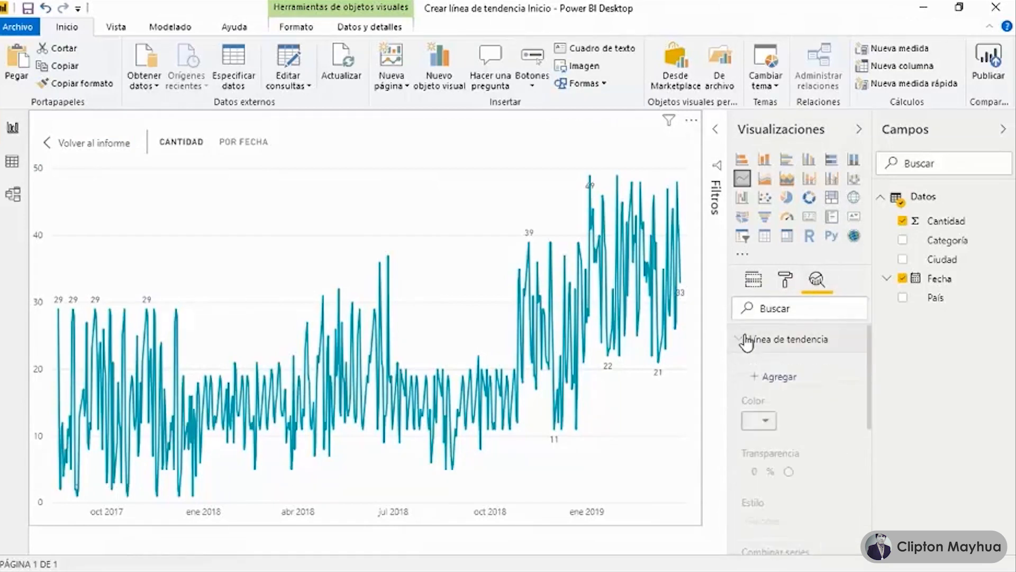
pyautogui.click(757, 378)
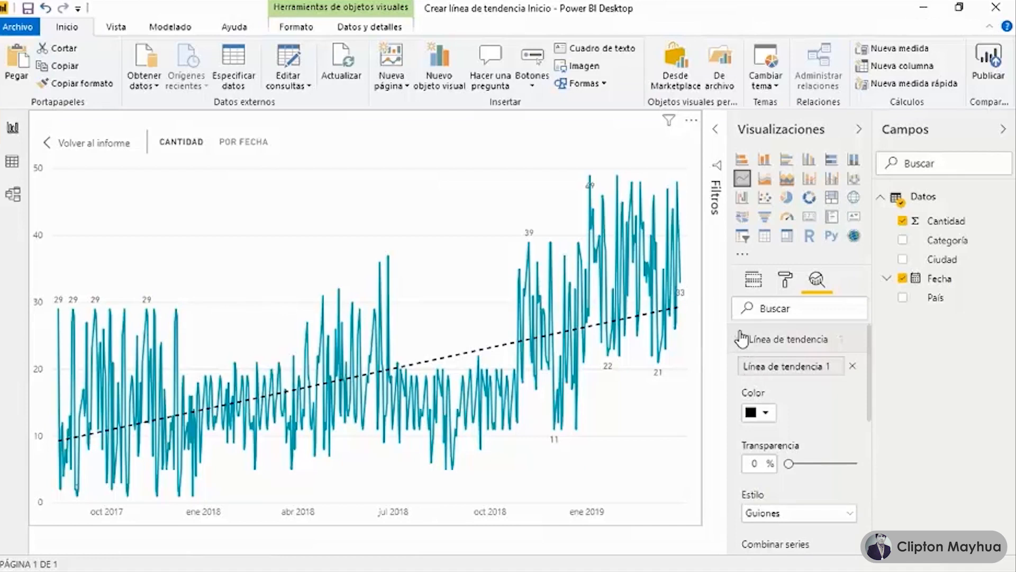
# Add Categoría as the legend, disable Combinar series for the trend line, and return to the report.
pyautogui.click(754, 283)
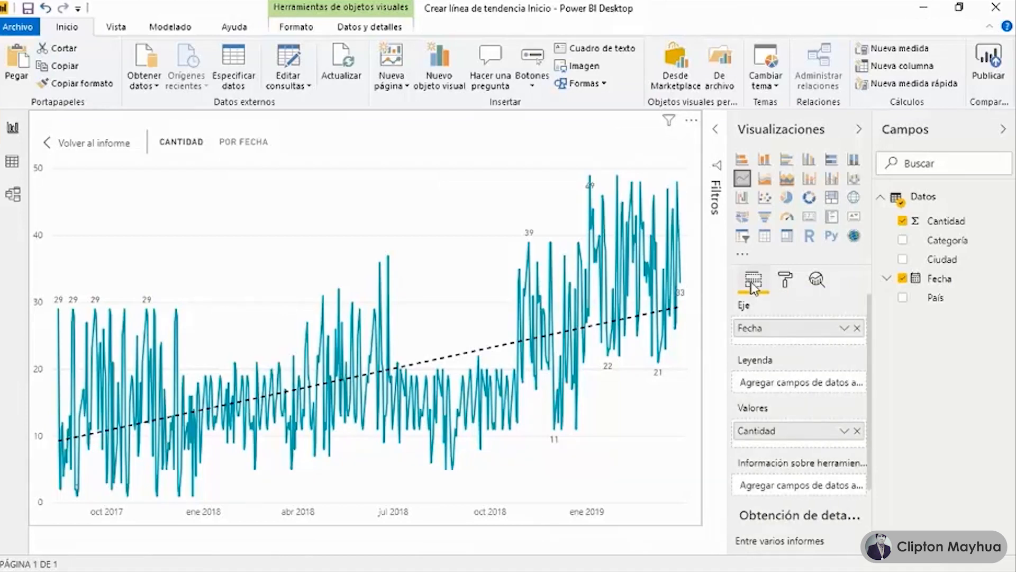
pyautogui.moveTo(953, 243); pyautogui.dragTo(807, 391)
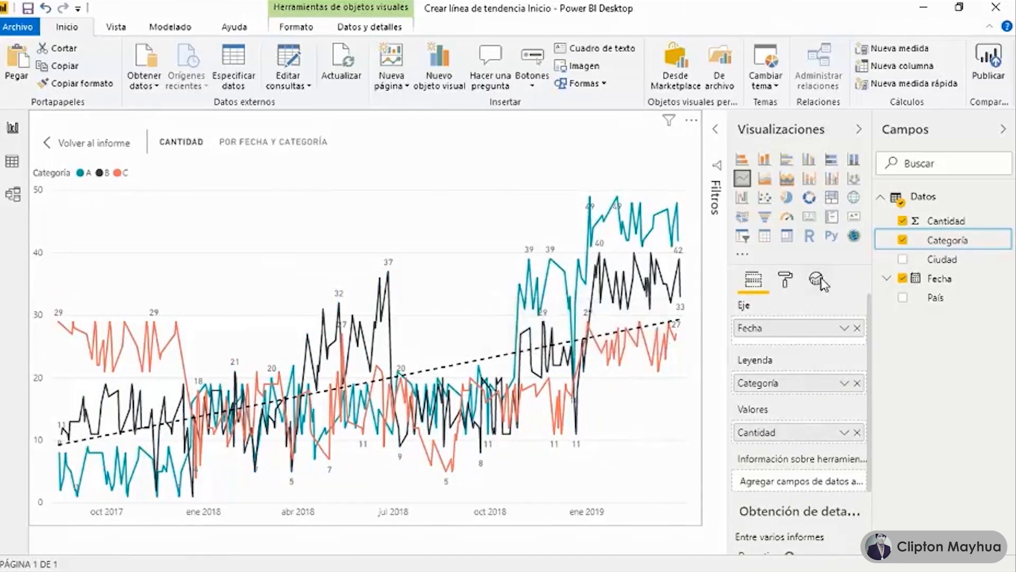
pyautogui.click(818, 283)
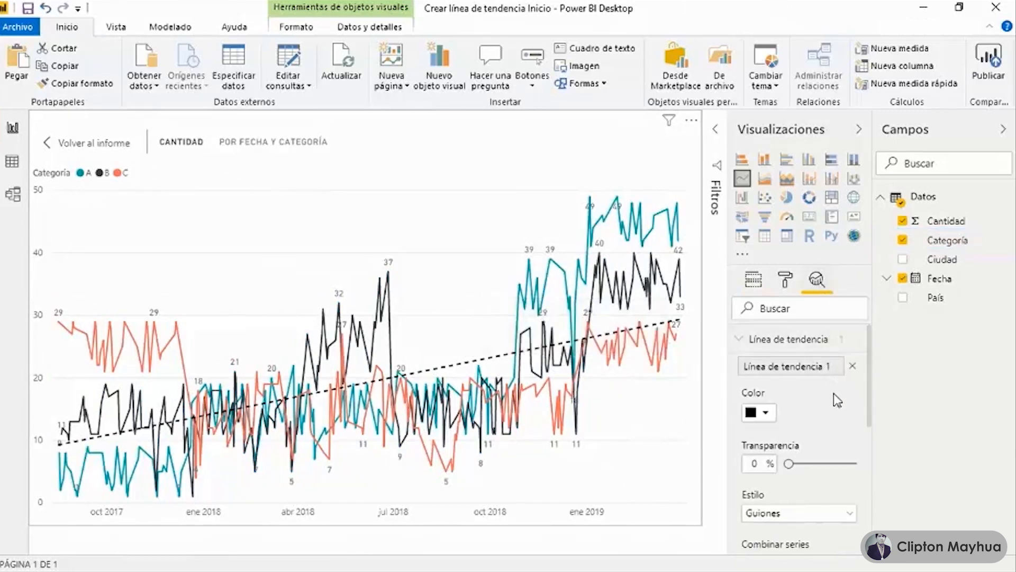
pyautogui.scroll(-3, 834, 405)
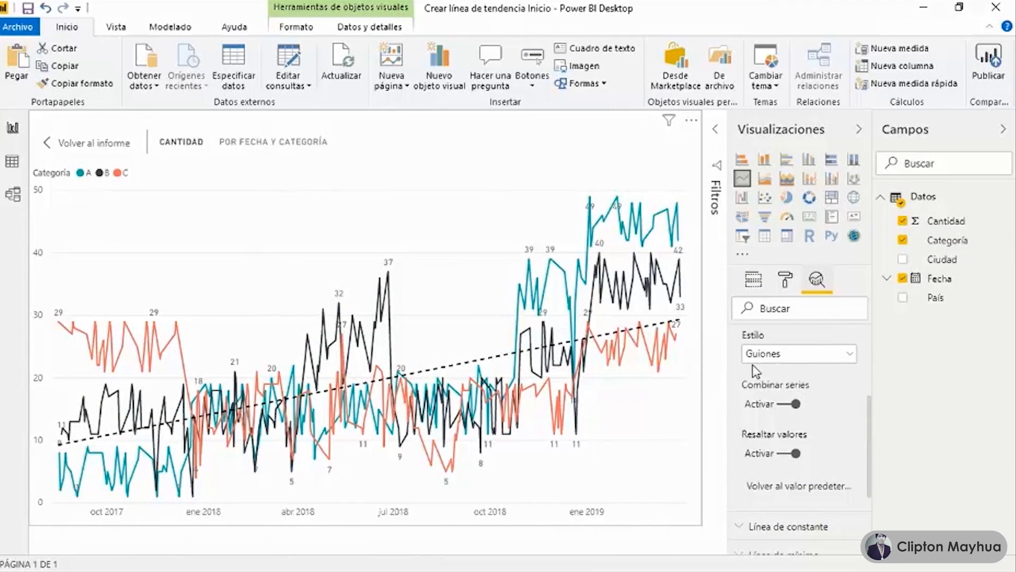
pyautogui.click(797, 405)
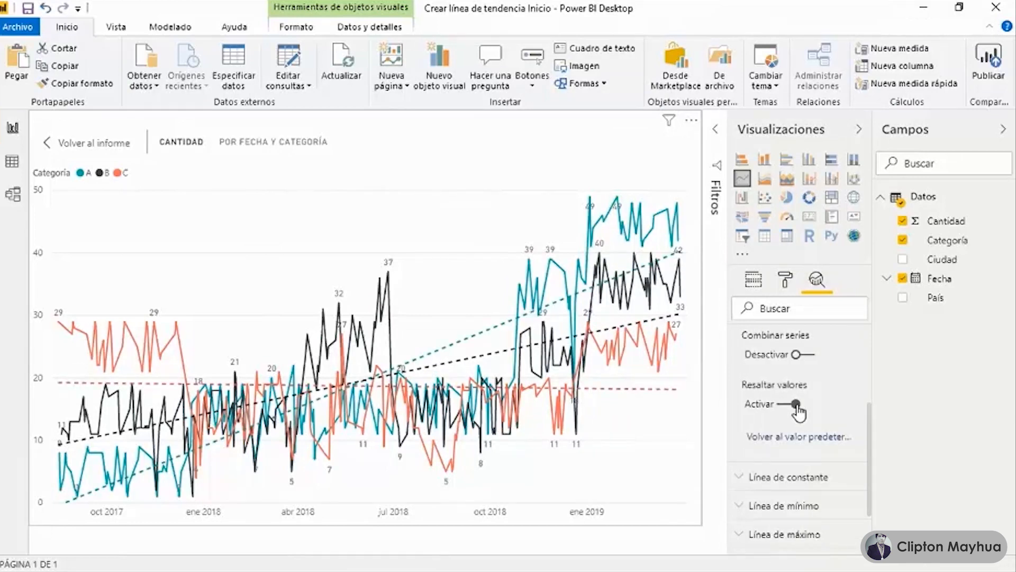
pyautogui.click(91, 146)
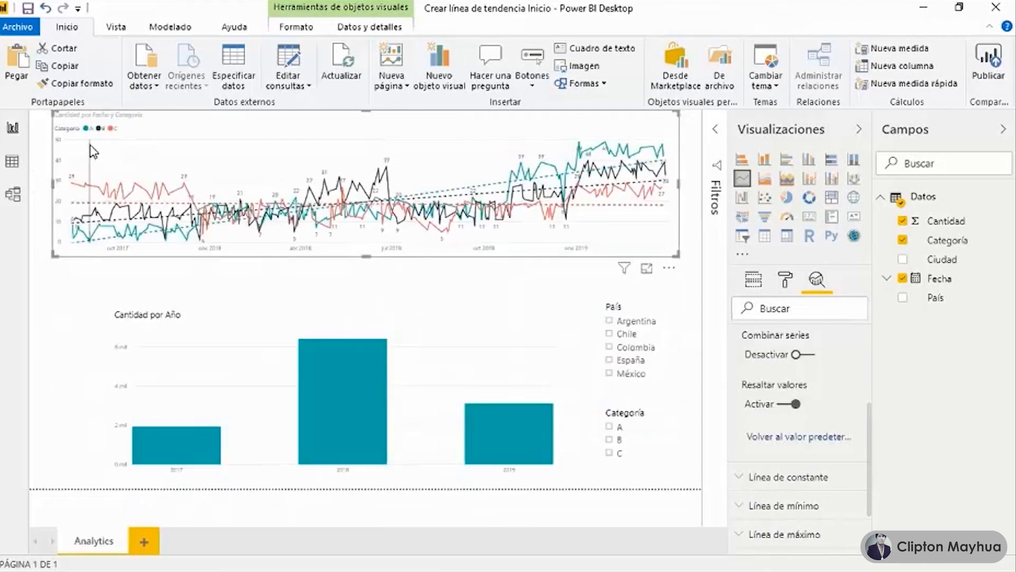
# Filter the line chart by 2017, 2018 and 2019 in turn using the column chart, and clear the selection.
pyautogui.click(167, 442)
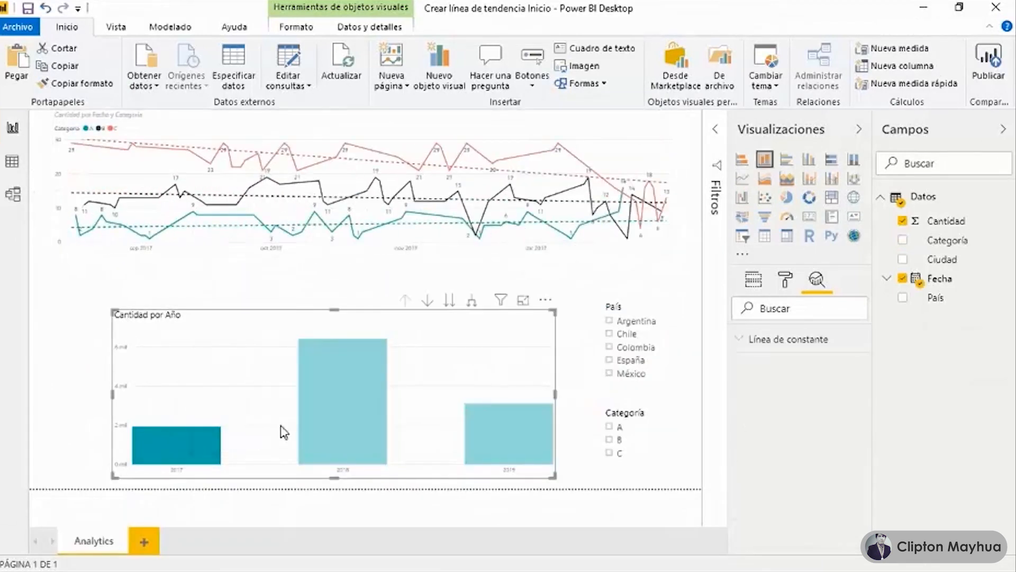
pyautogui.click(344, 401)
pyautogui.click(502, 433)
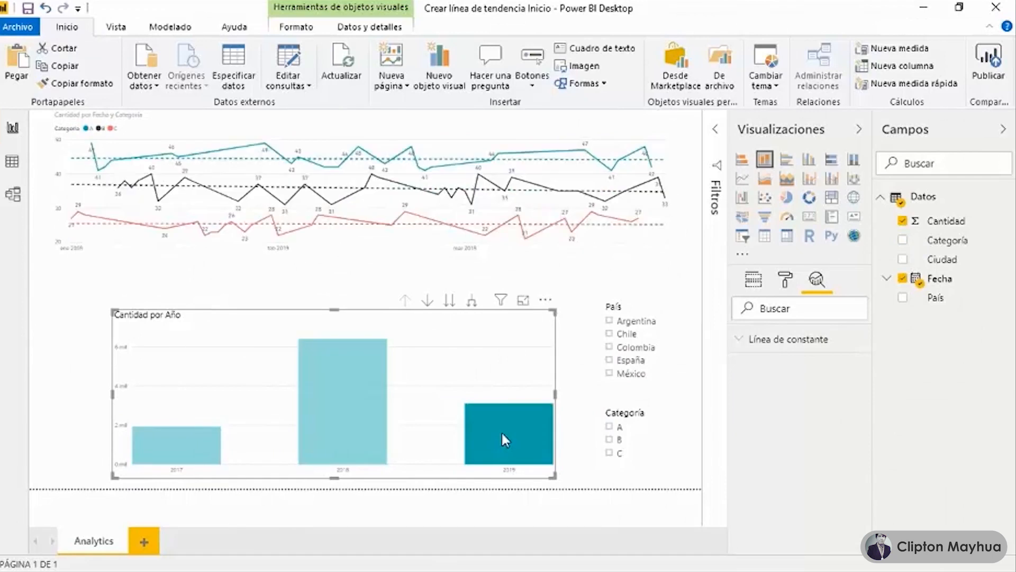
pyautogui.click(500, 431)
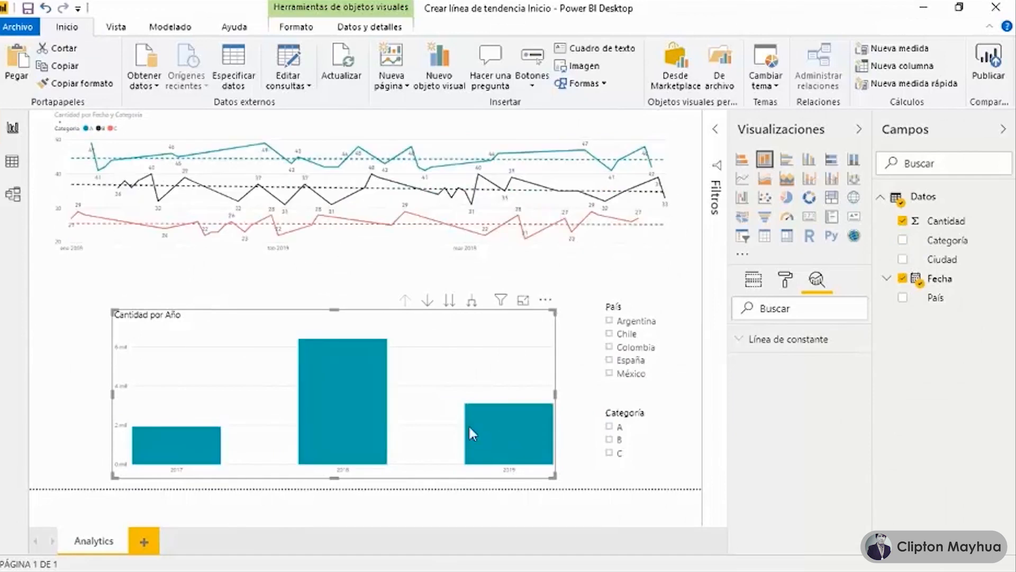
# Filter both charts by Argentina, Chile and Colombia in turn, and clear the País filter.
pyautogui.click(635, 321)
pyautogui.click(626, 334)
pyautogui.click(631, 348)
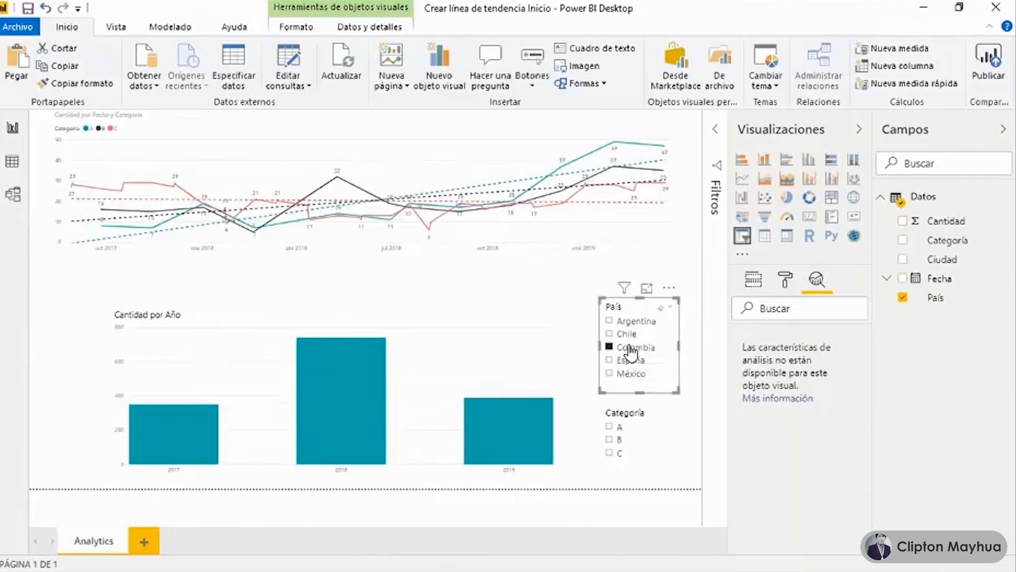
pyautogui.click(631, 348)
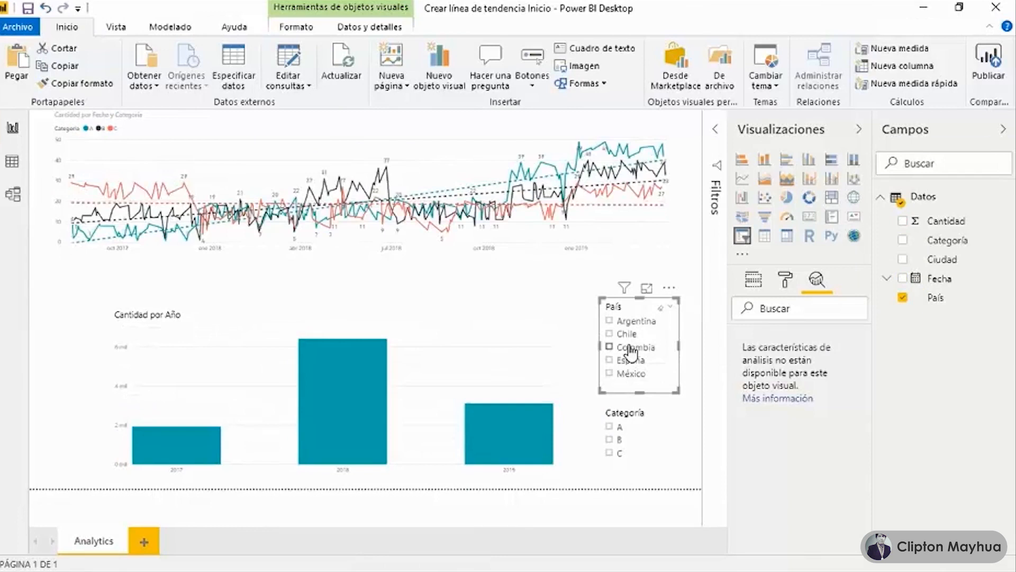
# Highlight categories A, B and C in turn through the line chart's legend, and clear the highlight.
pyautogui.click(87, 132)
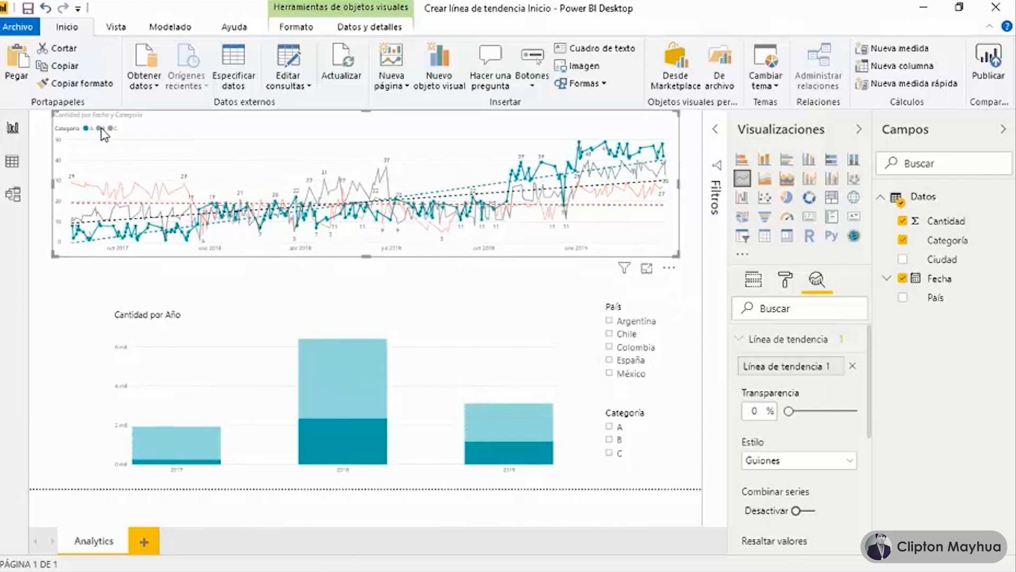
pyautogui.click(101, 129)
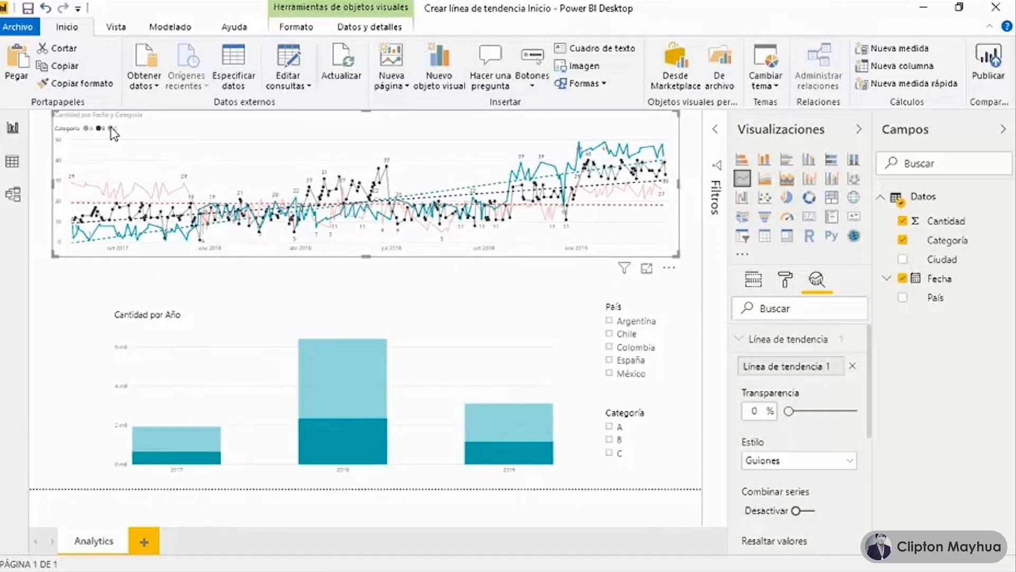
pyautogui.click(113, 132)
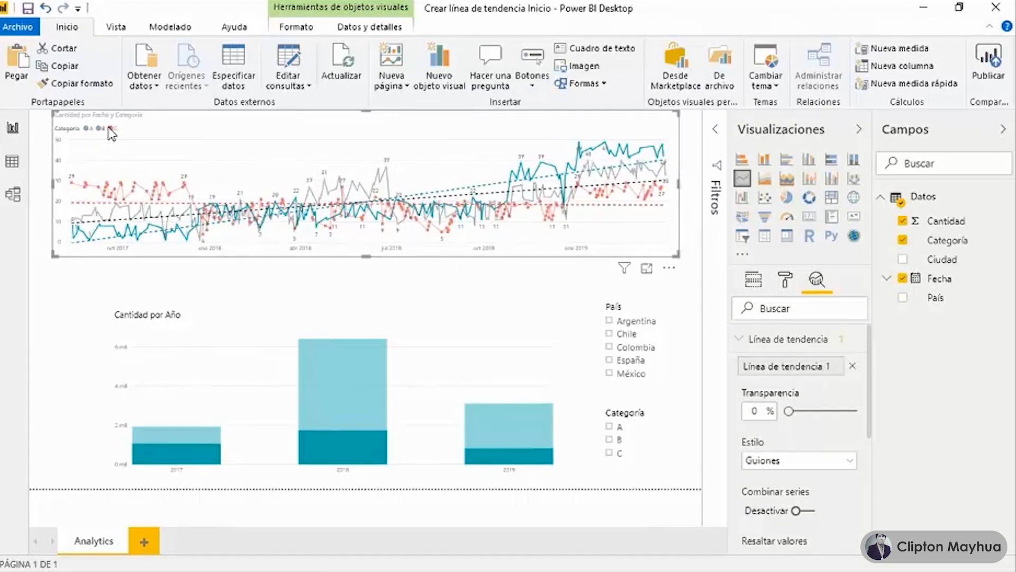
pyautogui.click(100, 130)
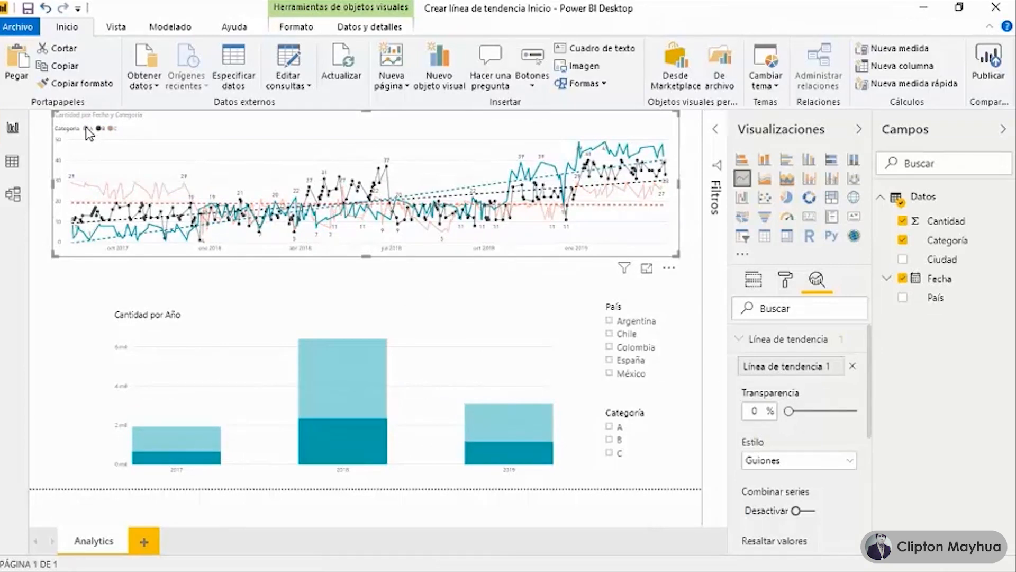
pyautogui.click(86, 127)
pyautogui.click(86, 127)
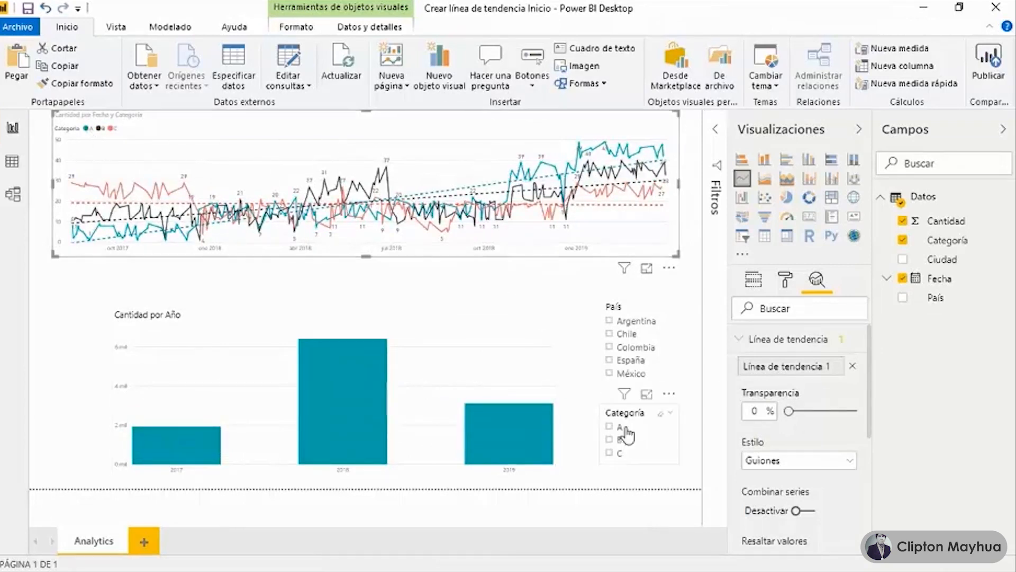
# Filter both charts by categories A, B and C in turn using the Categoría slicer.
pyautogui.click(610, 426)
pyautogui.click(610, 440)
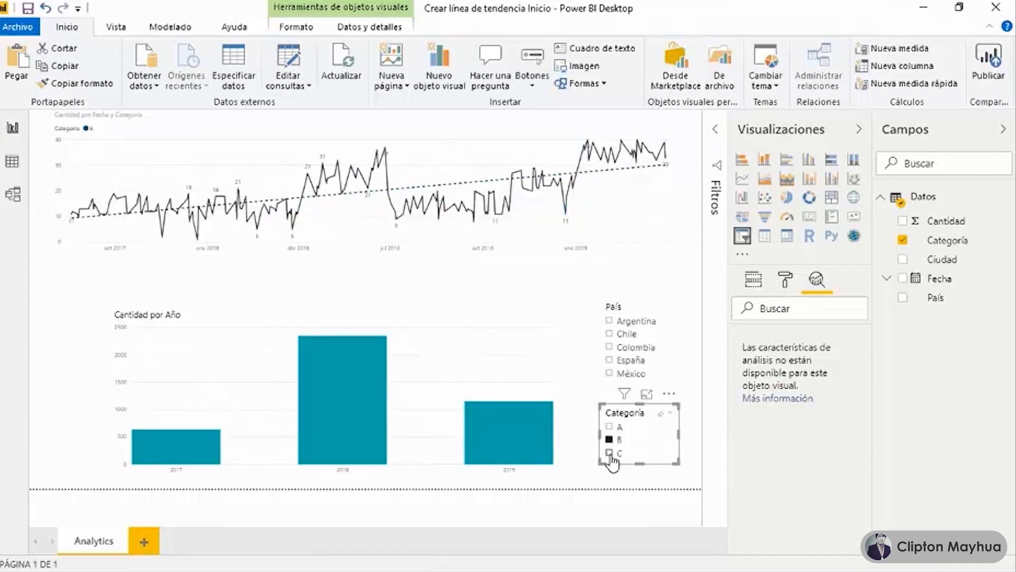
pyautogui.click(609, 453)
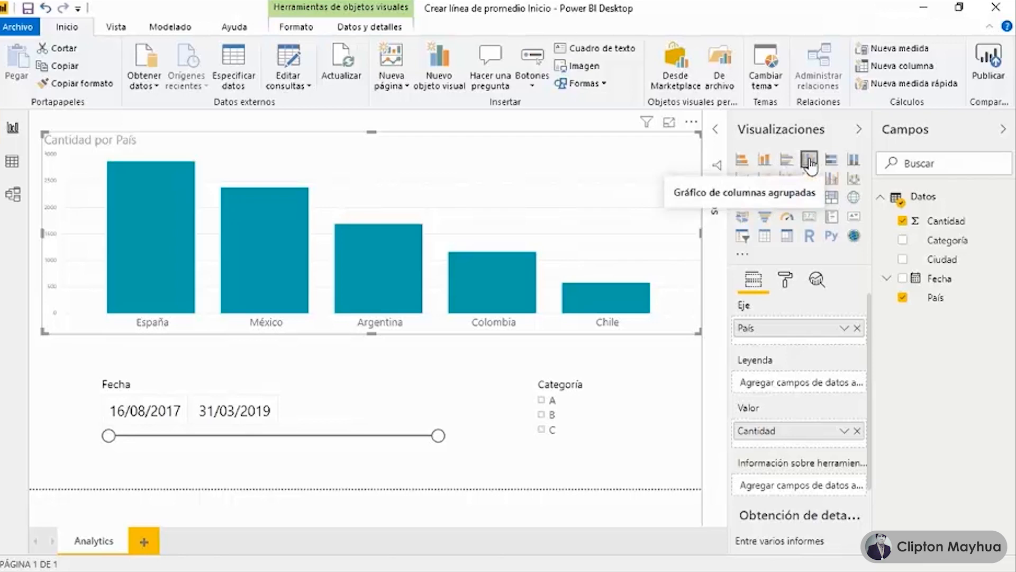
# Add an average line to the Cantidad por País column chart and name it "Promedio:".
pyautogui.click(817, 280)
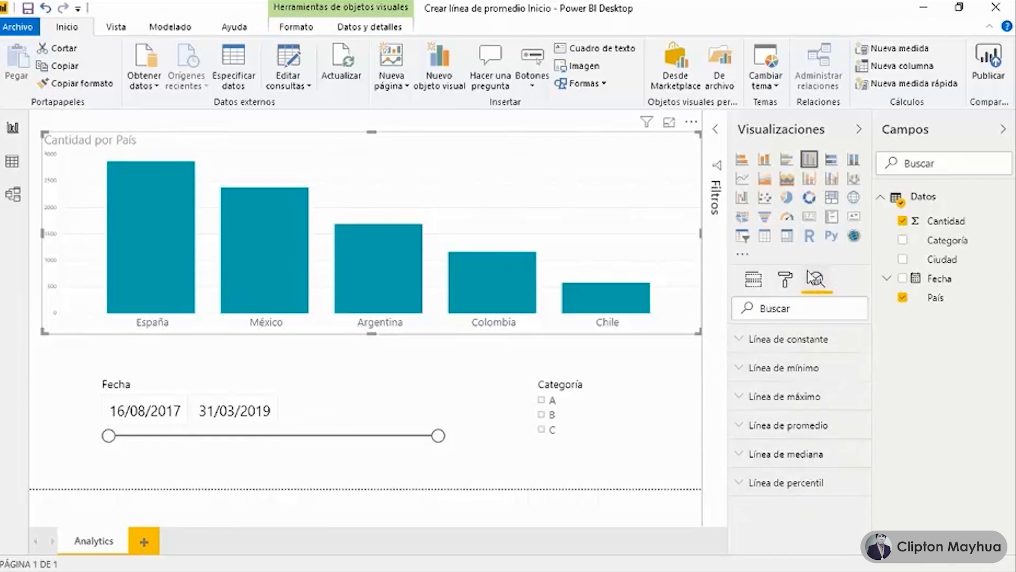
pyautogui.click(744, 430)
pyautogui.click(757, 464)
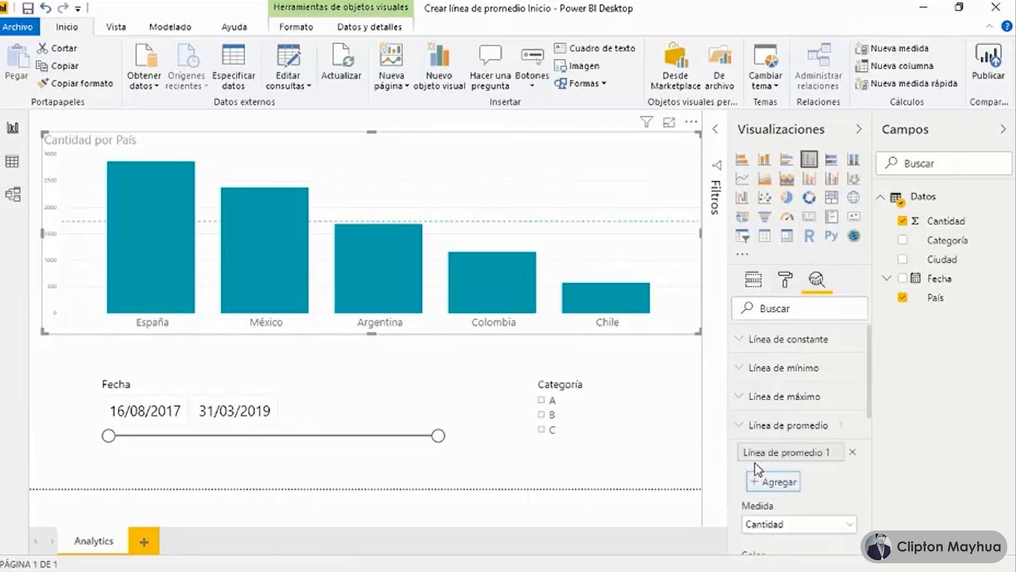
pyautogui.click(829, 453)
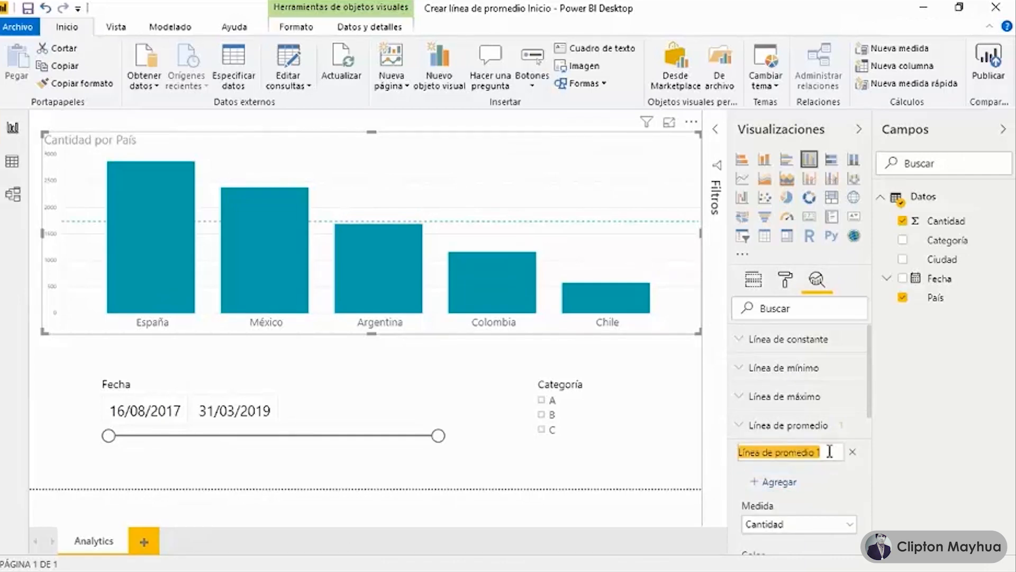
pyautogui.write('Promedio')
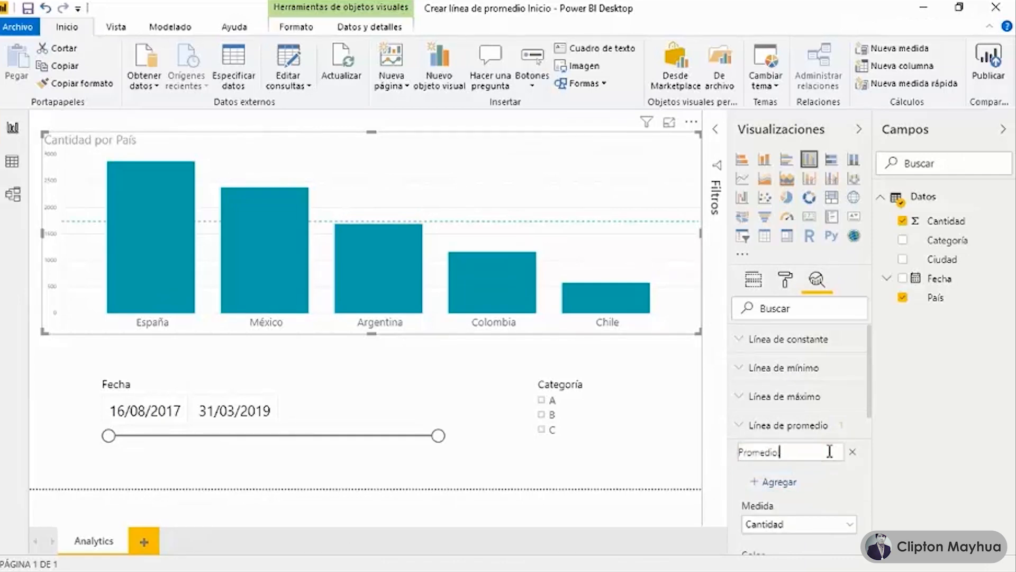
# Set the average line's colour to black and its position to Detrás.
pyautogui.scroll(-2, 857, 404)
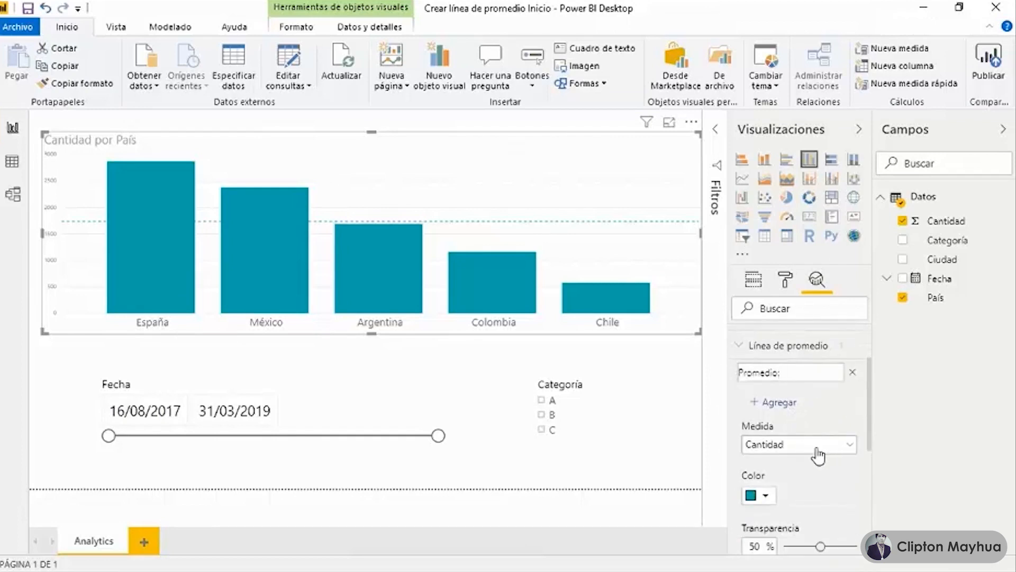
pyautogui.click(768, 497)
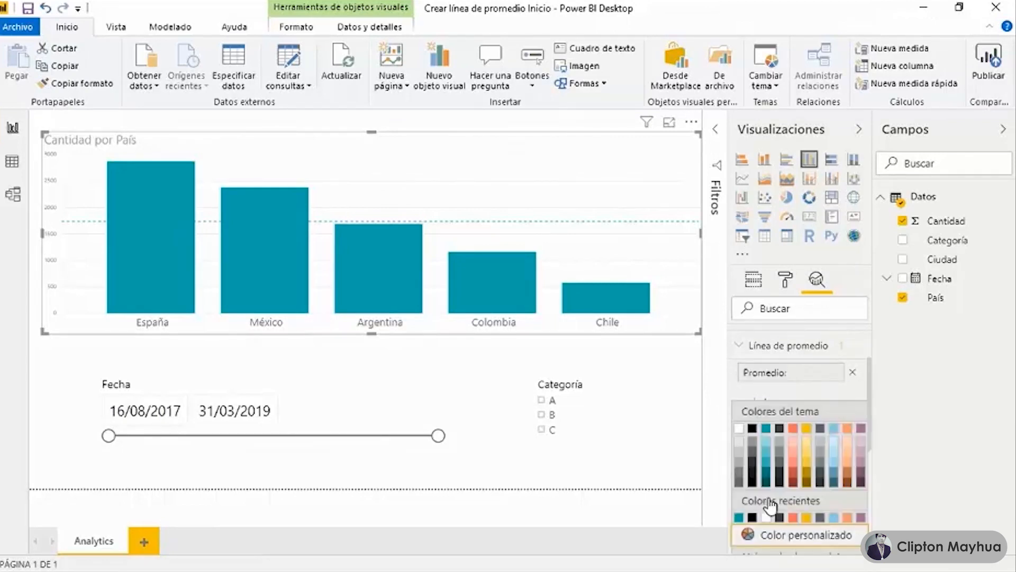
pyautogui.click(767, 430)
pyautogui.scroll(-4, 872, 413)
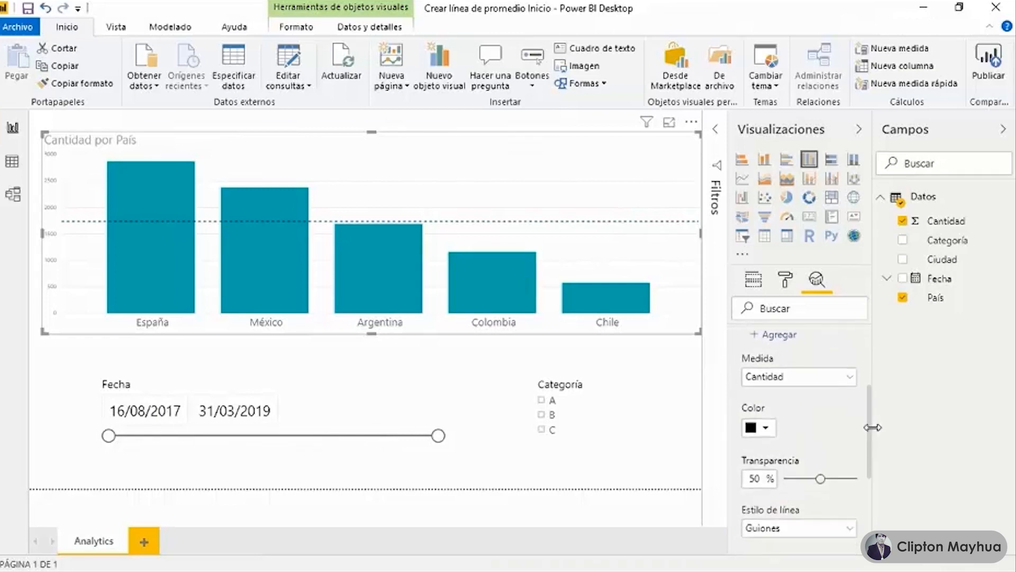
pyautogui.click(851, 448)
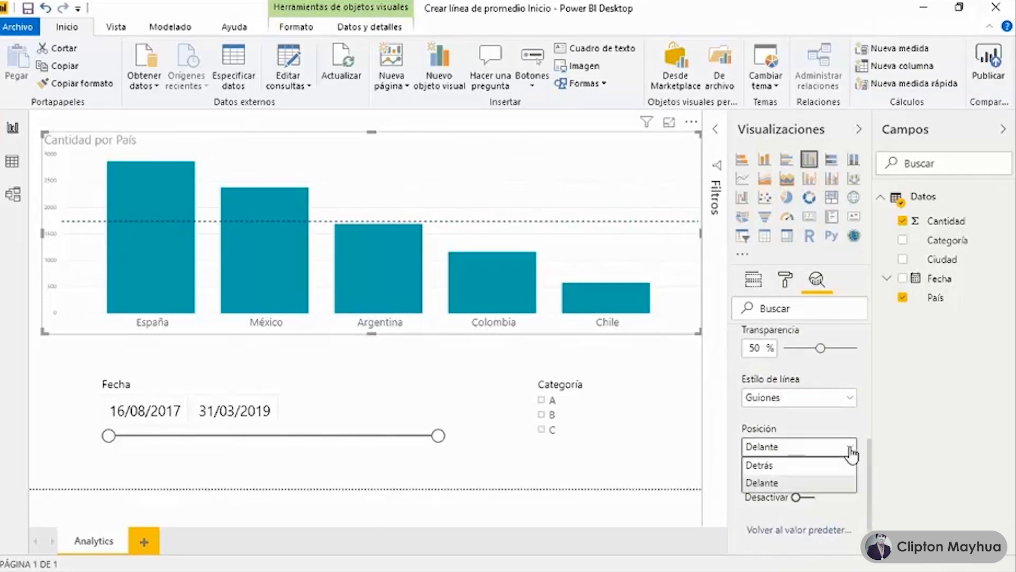
pyautogui.click(830, 466)
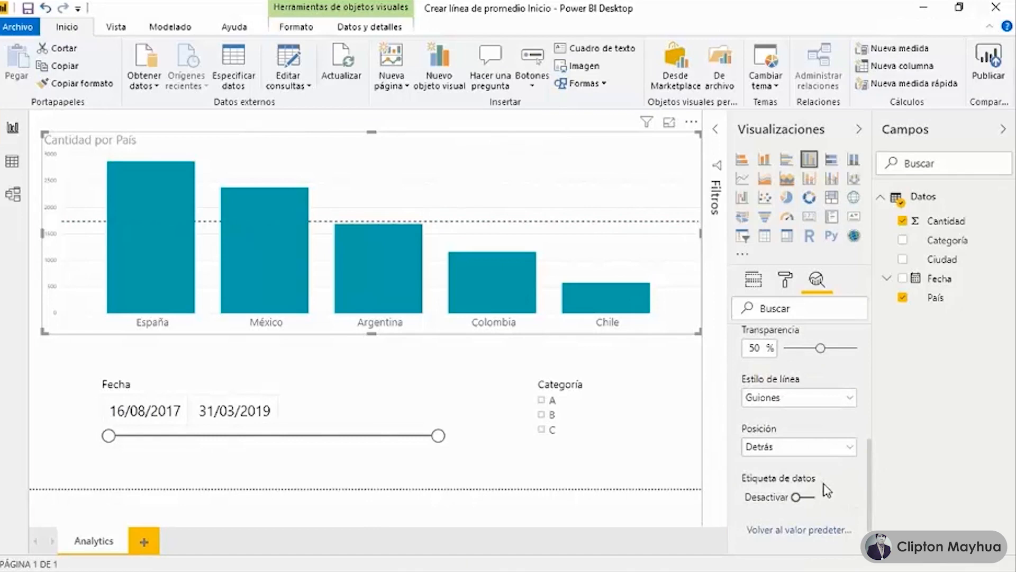
# Enable the average line's data label, with black as its colour and Nombre y valor as its text.
pyautogui.click(797, 497)
pyautogui.moveTo(871, 430); pyautogui.dragTo(872, 478)
pyautogui.click(768, 378)
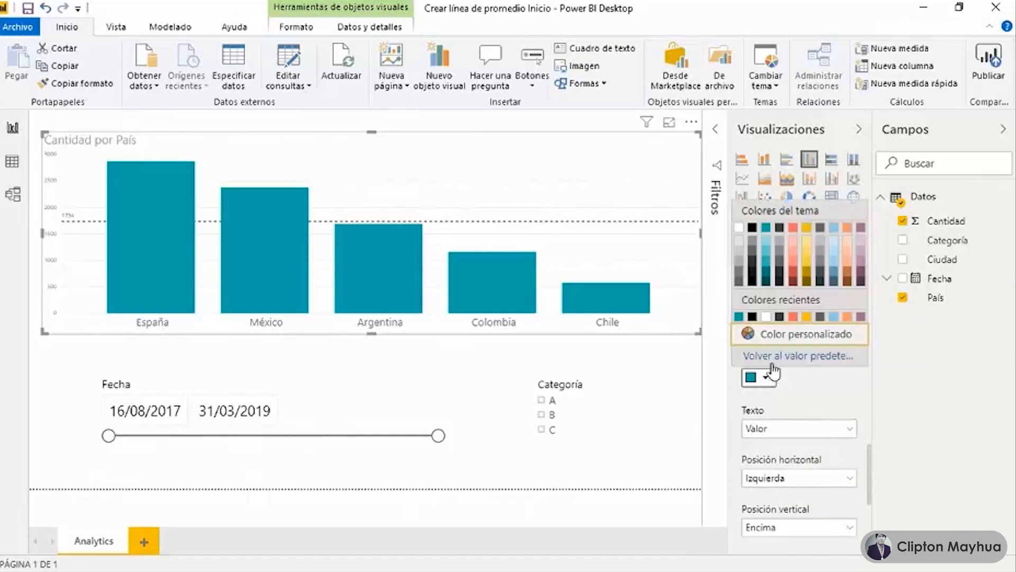
pyautogui.click(753, 228)
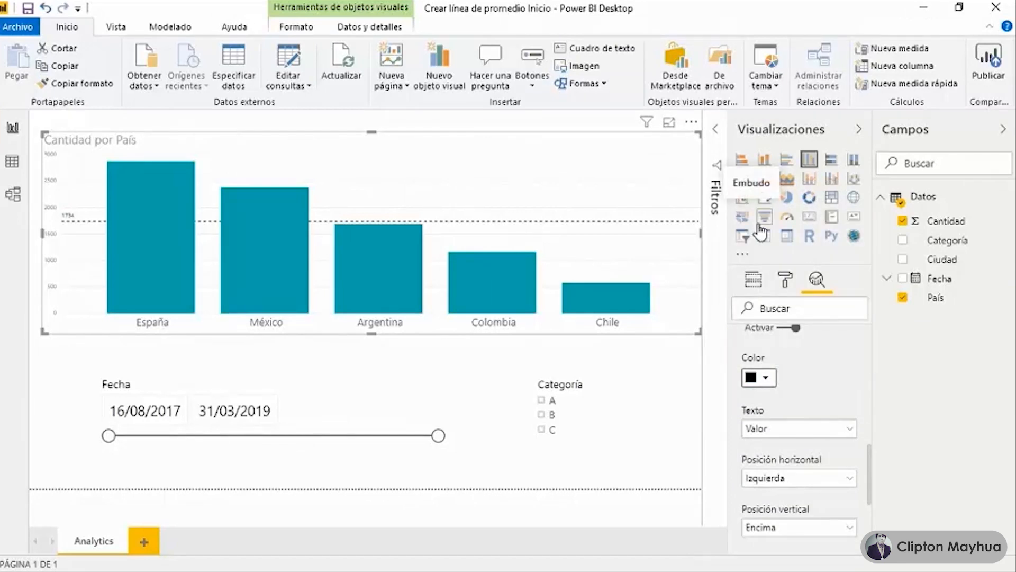
pyautogui.click(850, 430)
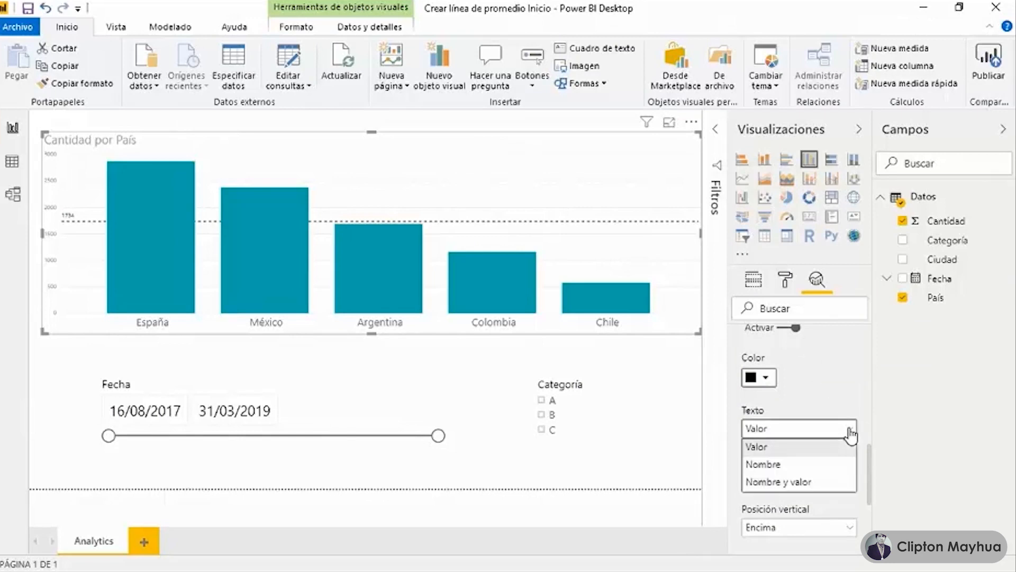
pyautogui.click(821, 482)
pyautogui.moveTo(869, 473); pyautogui.dragTo(871, 520)
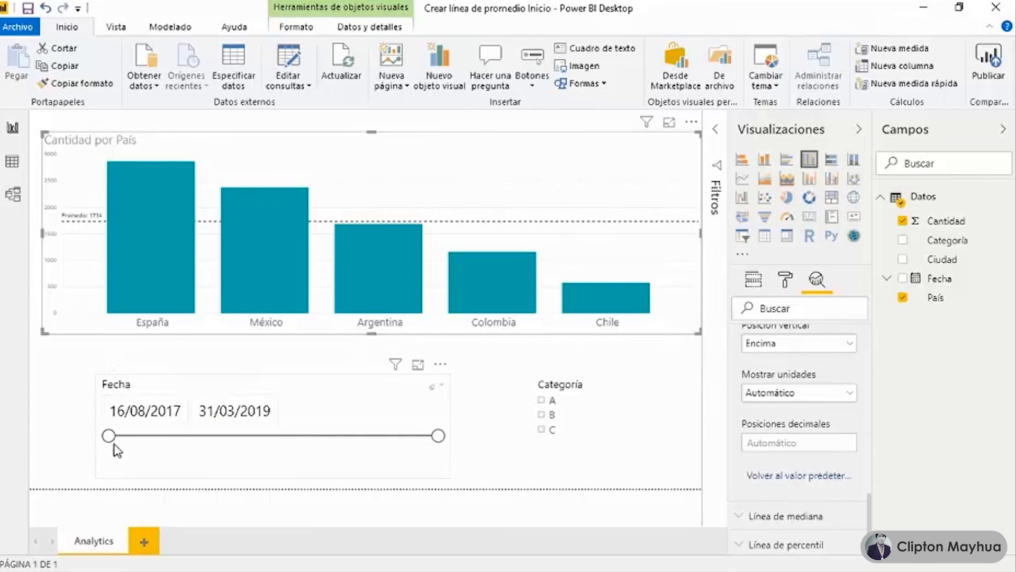
# Filter the column chart by setting the Fecha slicer's start date to 01/03/2018.
pyautogui.moveTo(109, 435); pyautogui.dragTo(220, 442)
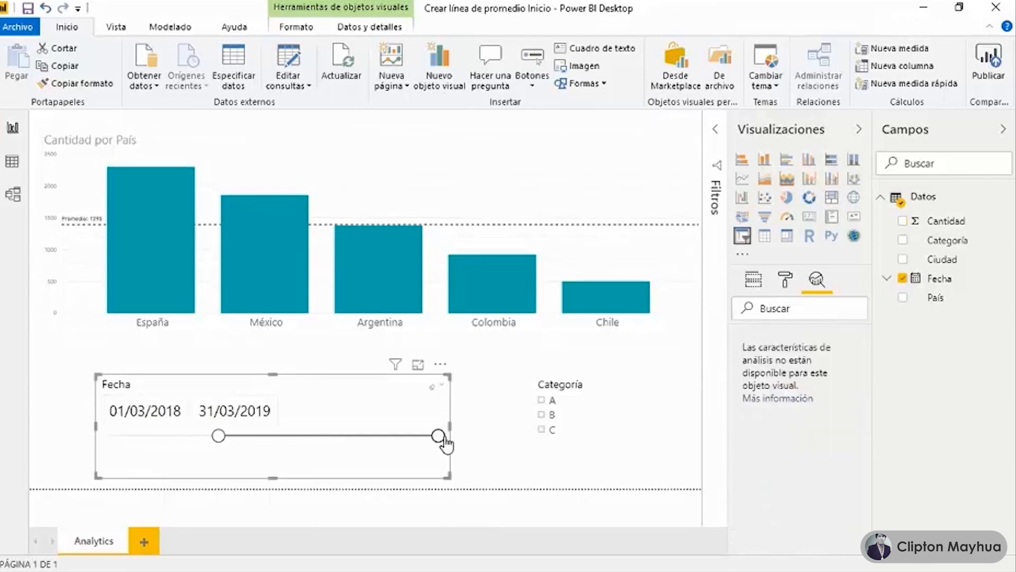